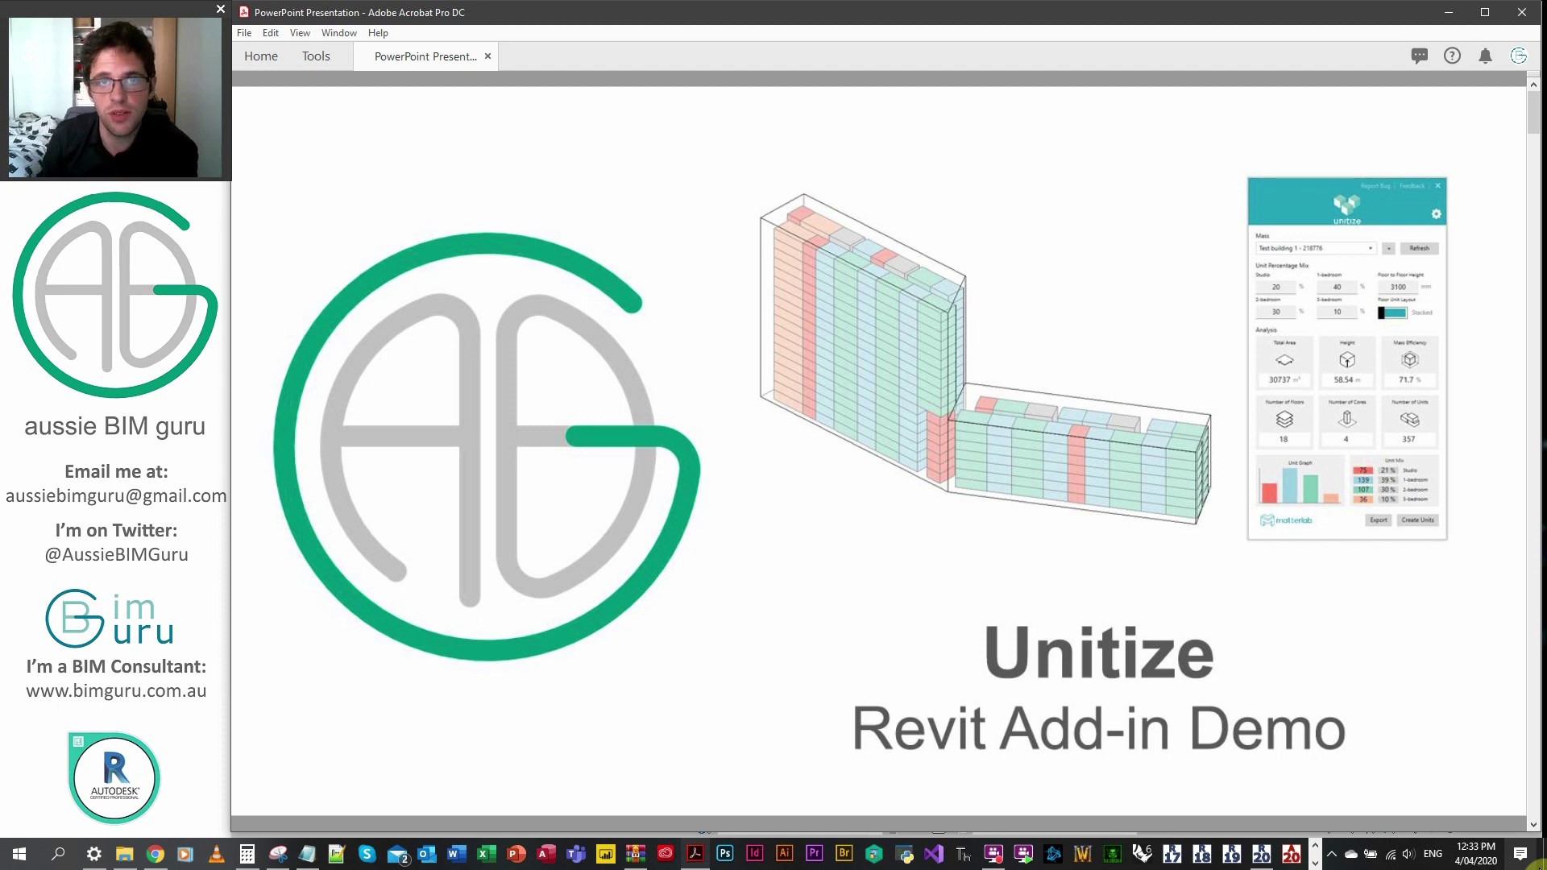
# - Page through the Unitize presentation slides up to the slide on the point of the demo
pyautogui.press('pagedown')
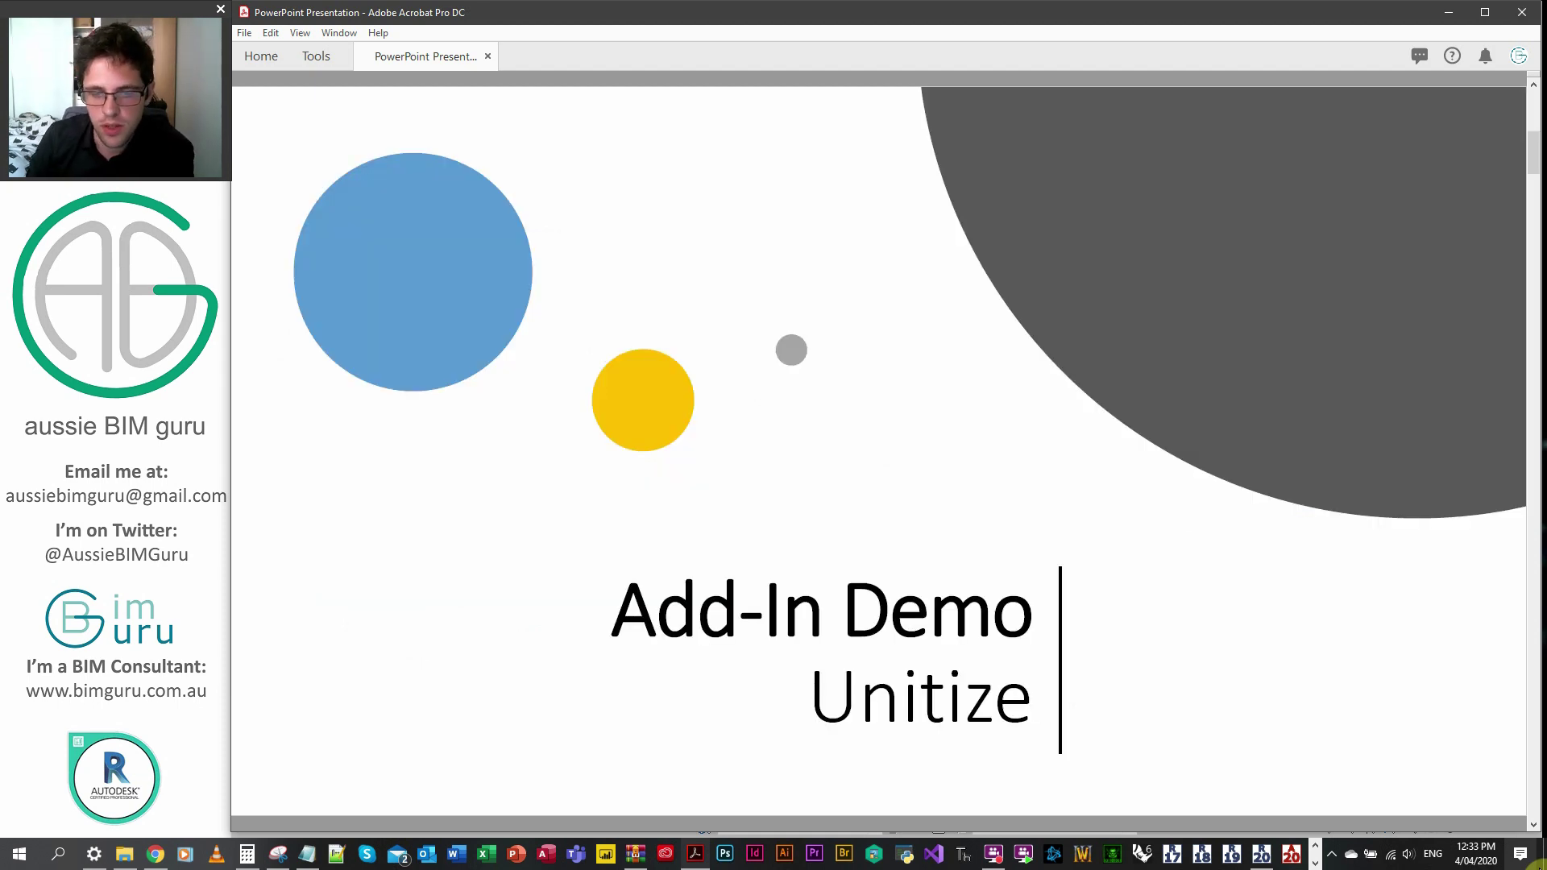
pyautogui.press('pagedown')
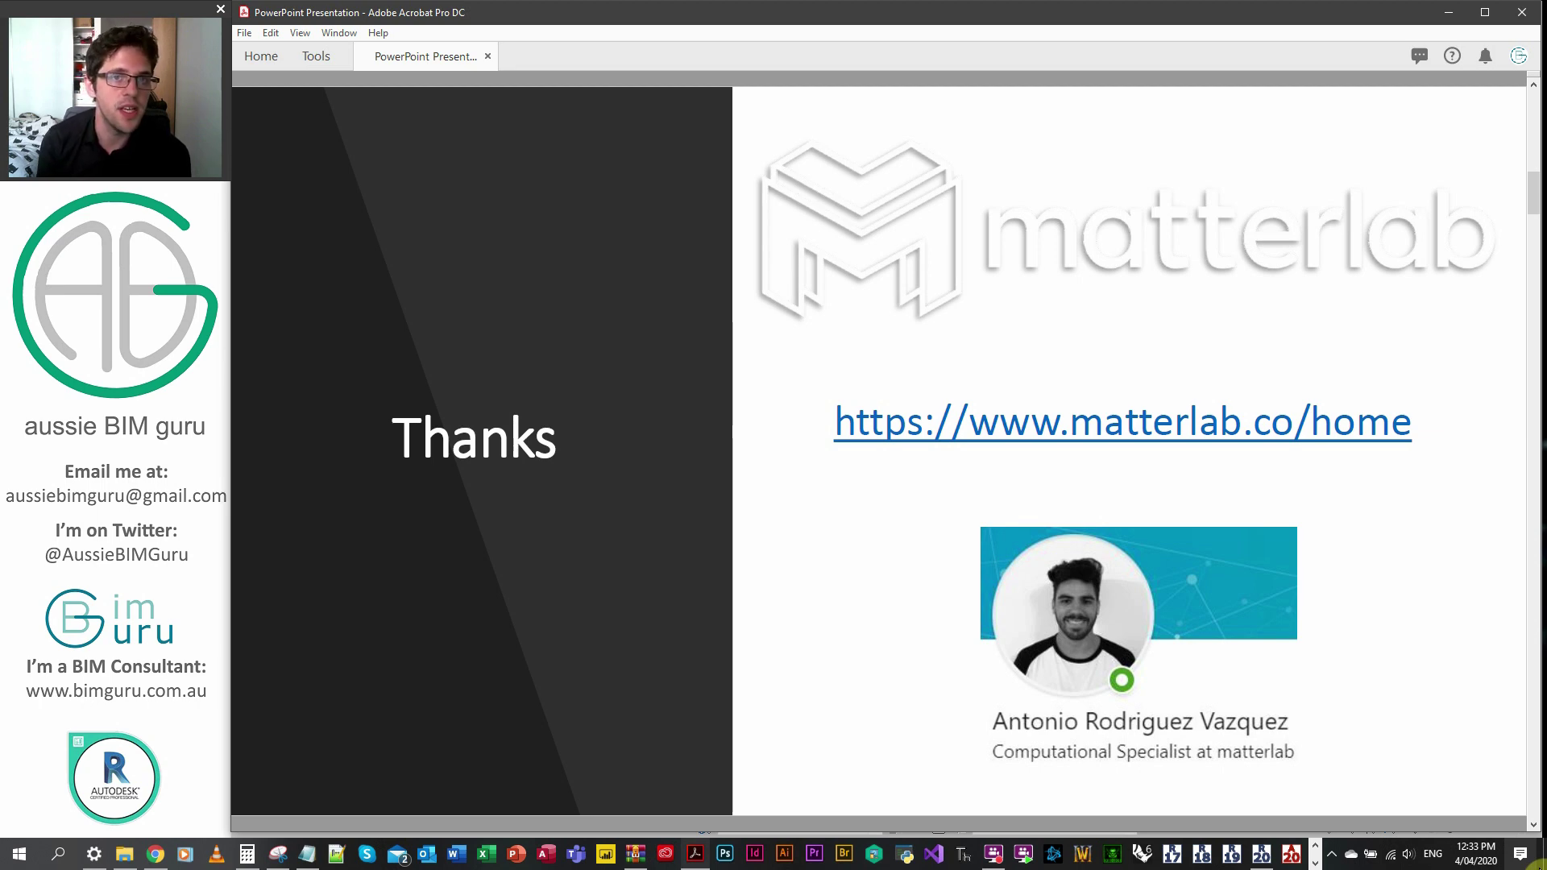
pyautogui.press('Right')
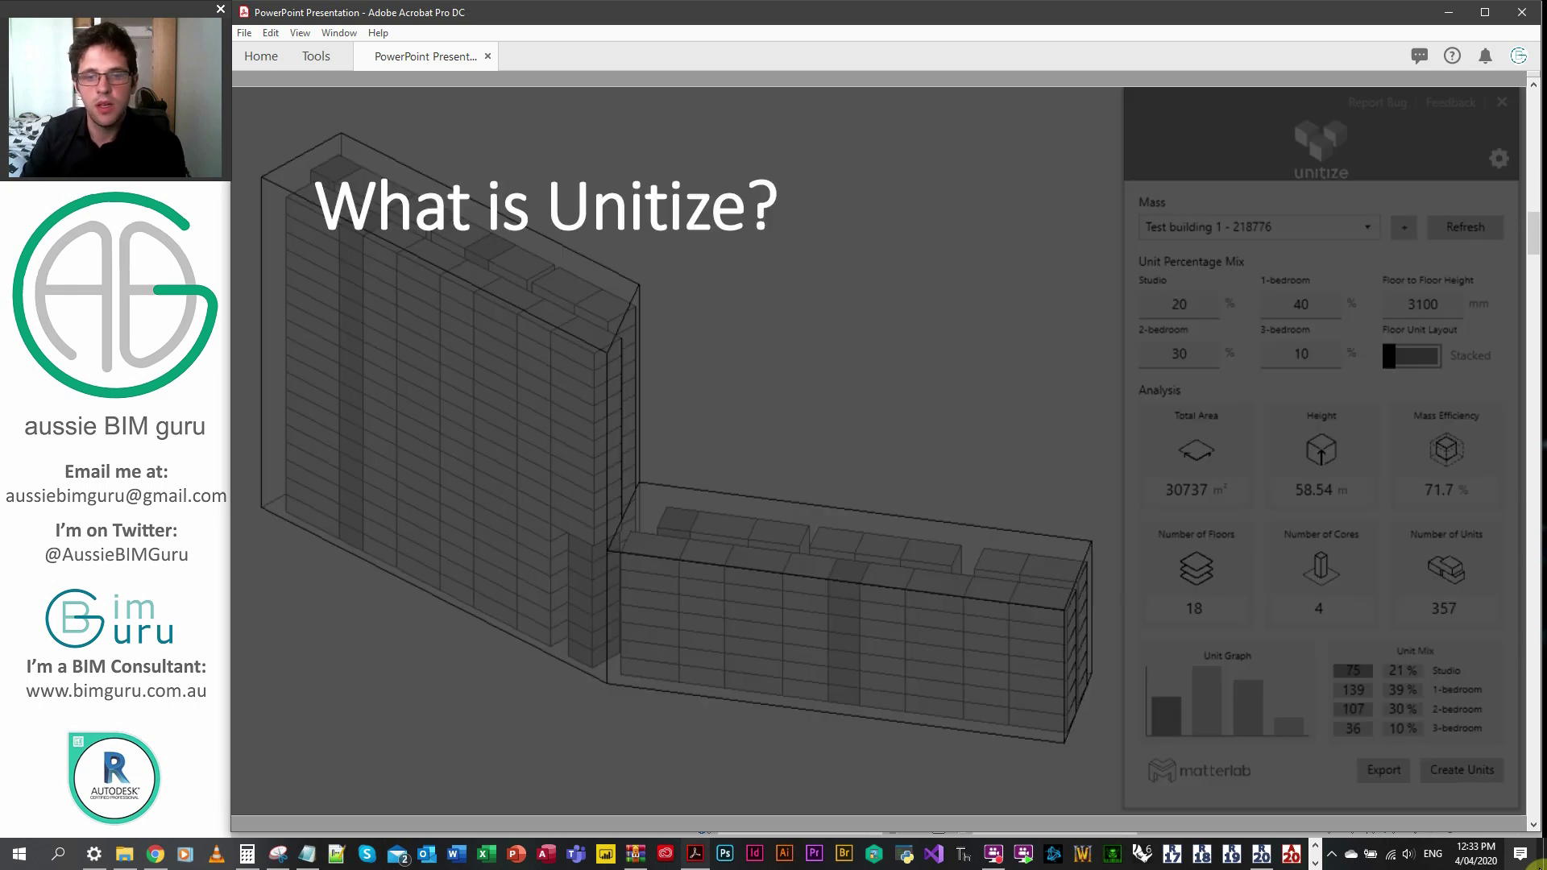
pyautogui.press('Right')
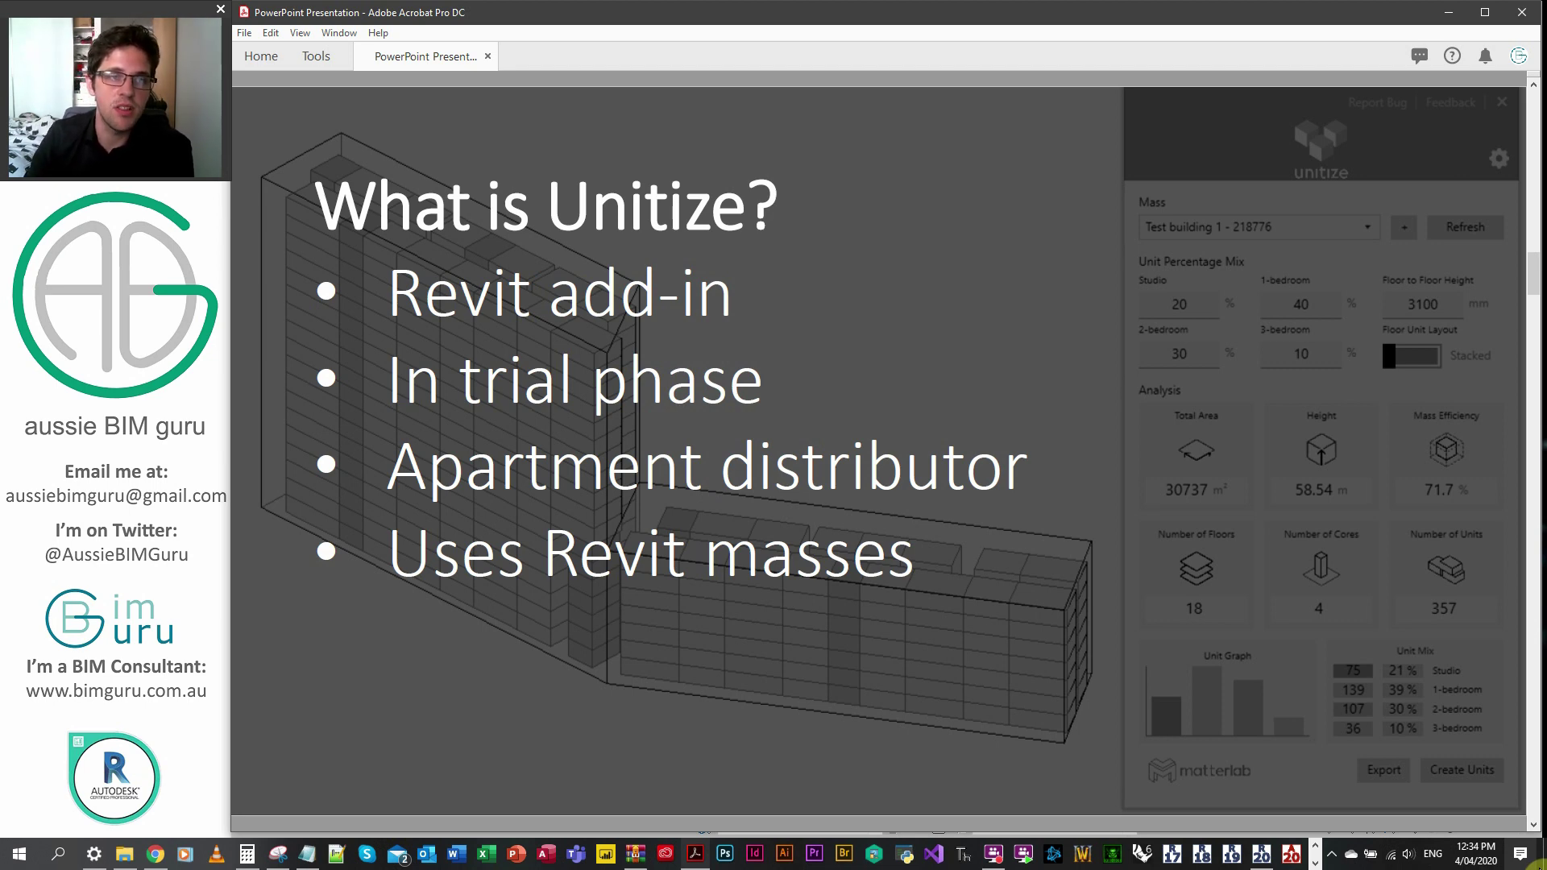
pyautogui.press('Right')
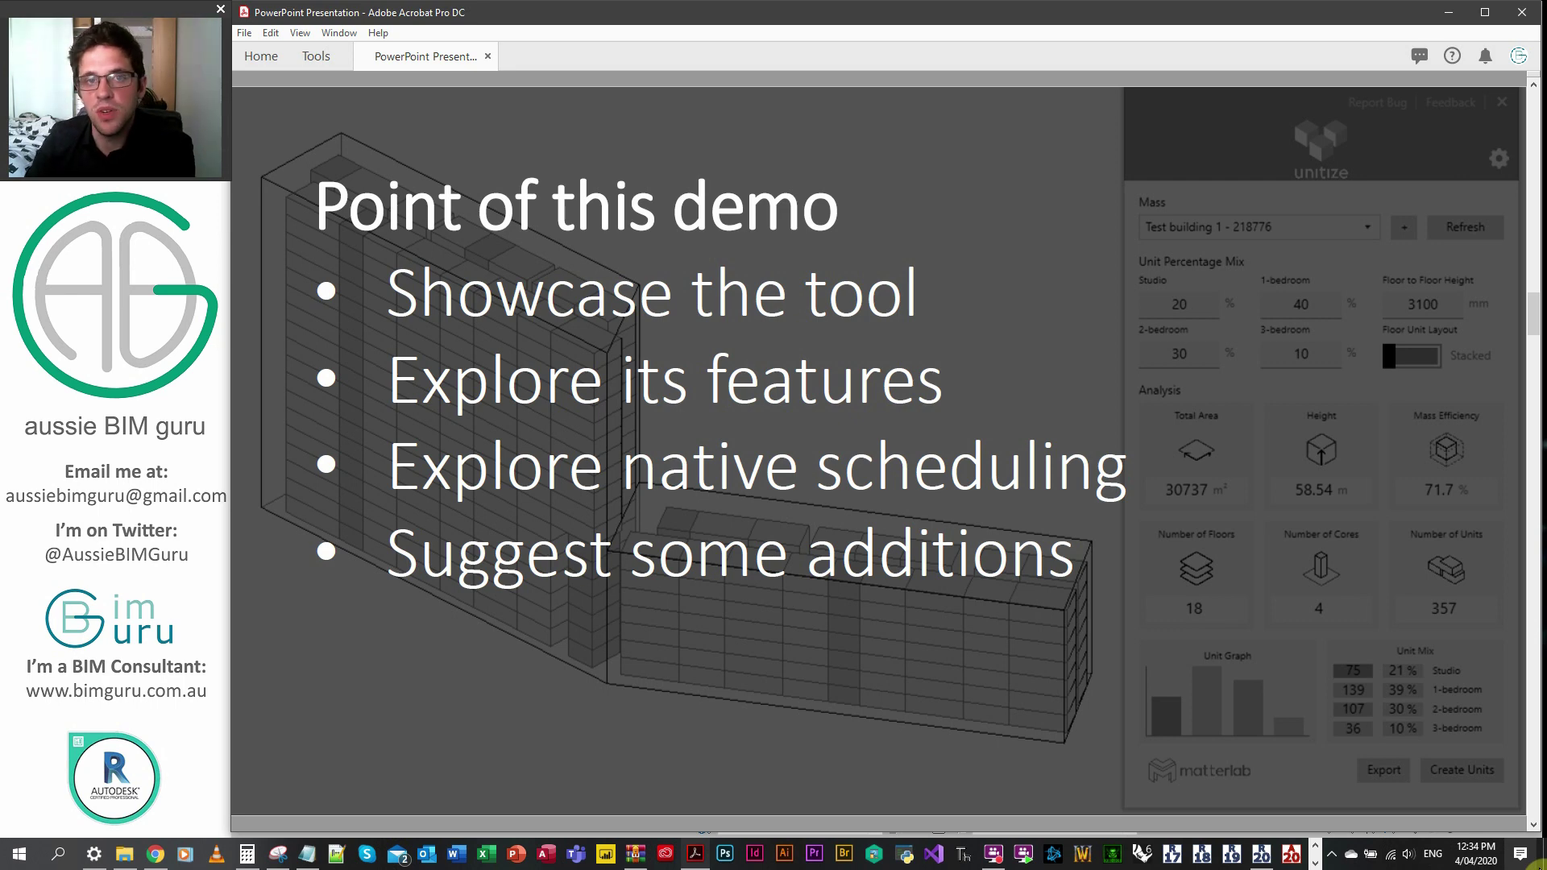
pyautogui.press('Right')
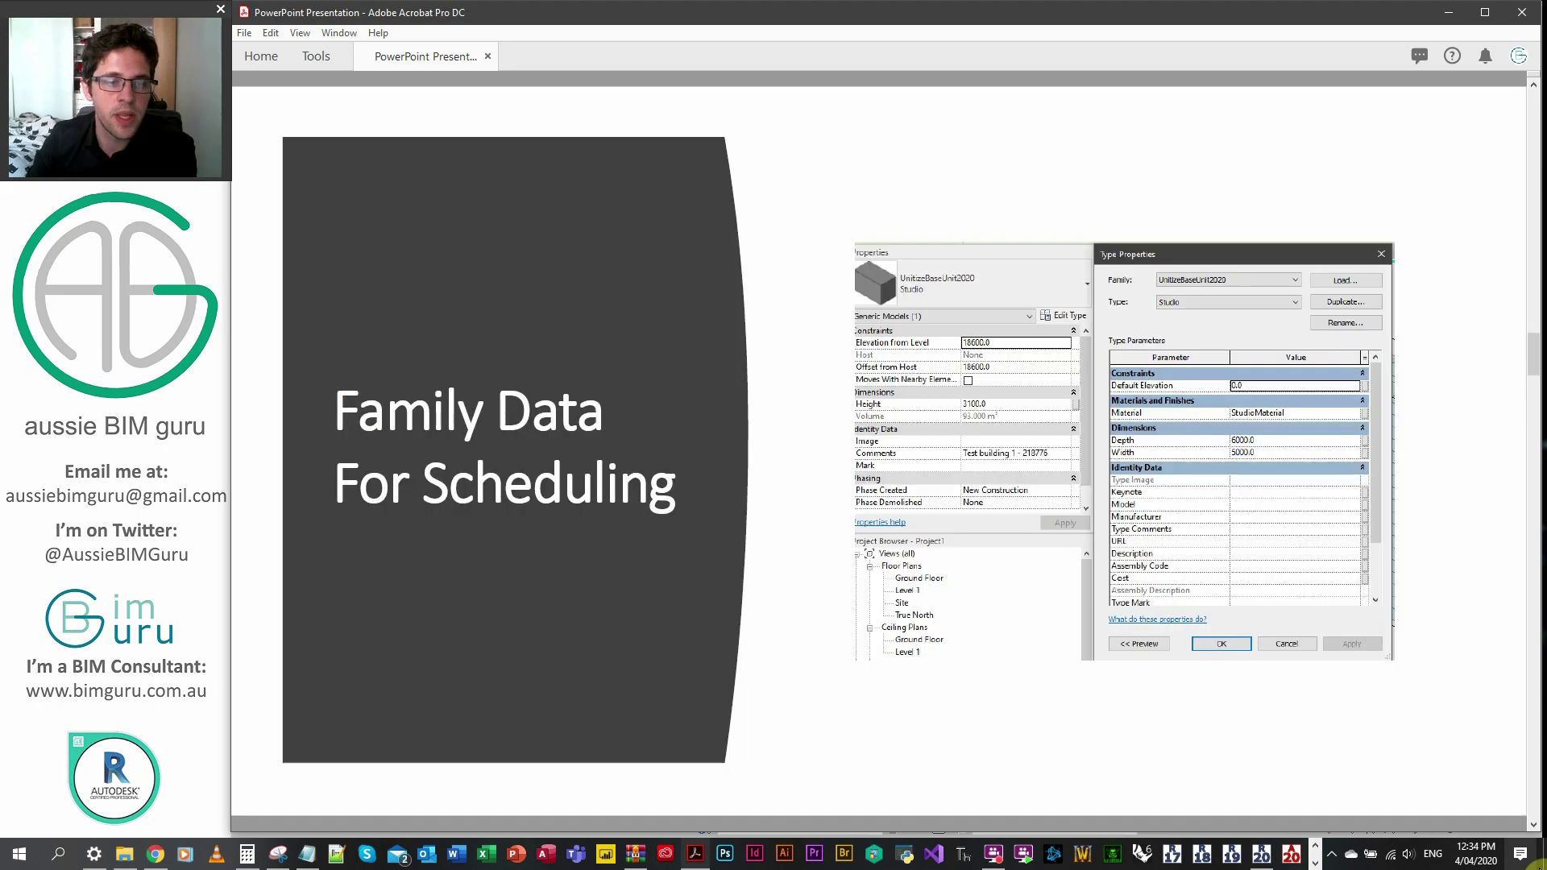
pyautogui.press('Left')
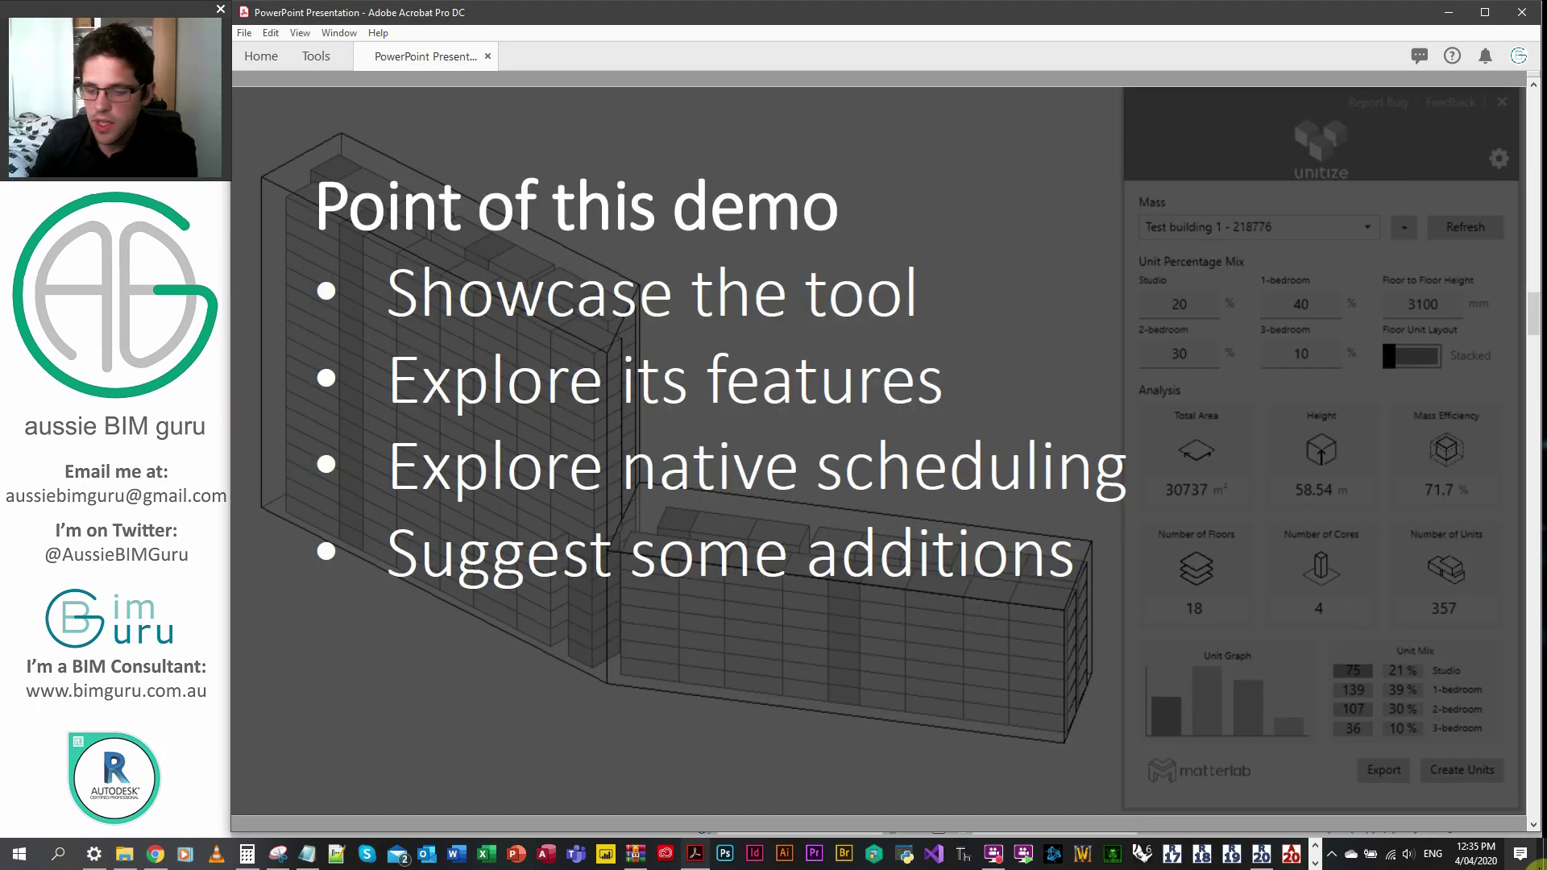
# - Switch to the demo project in Revit, launch the unitize add-in and place its window beside the building masses
pyautogui.click(1263, 855)
pyautogui.keyDown('shift'); pyautogui.moveTo(1167, 611); pyautogui.dragTo(1157, 290, button='middle'); pyautogui.keyUp('shift')
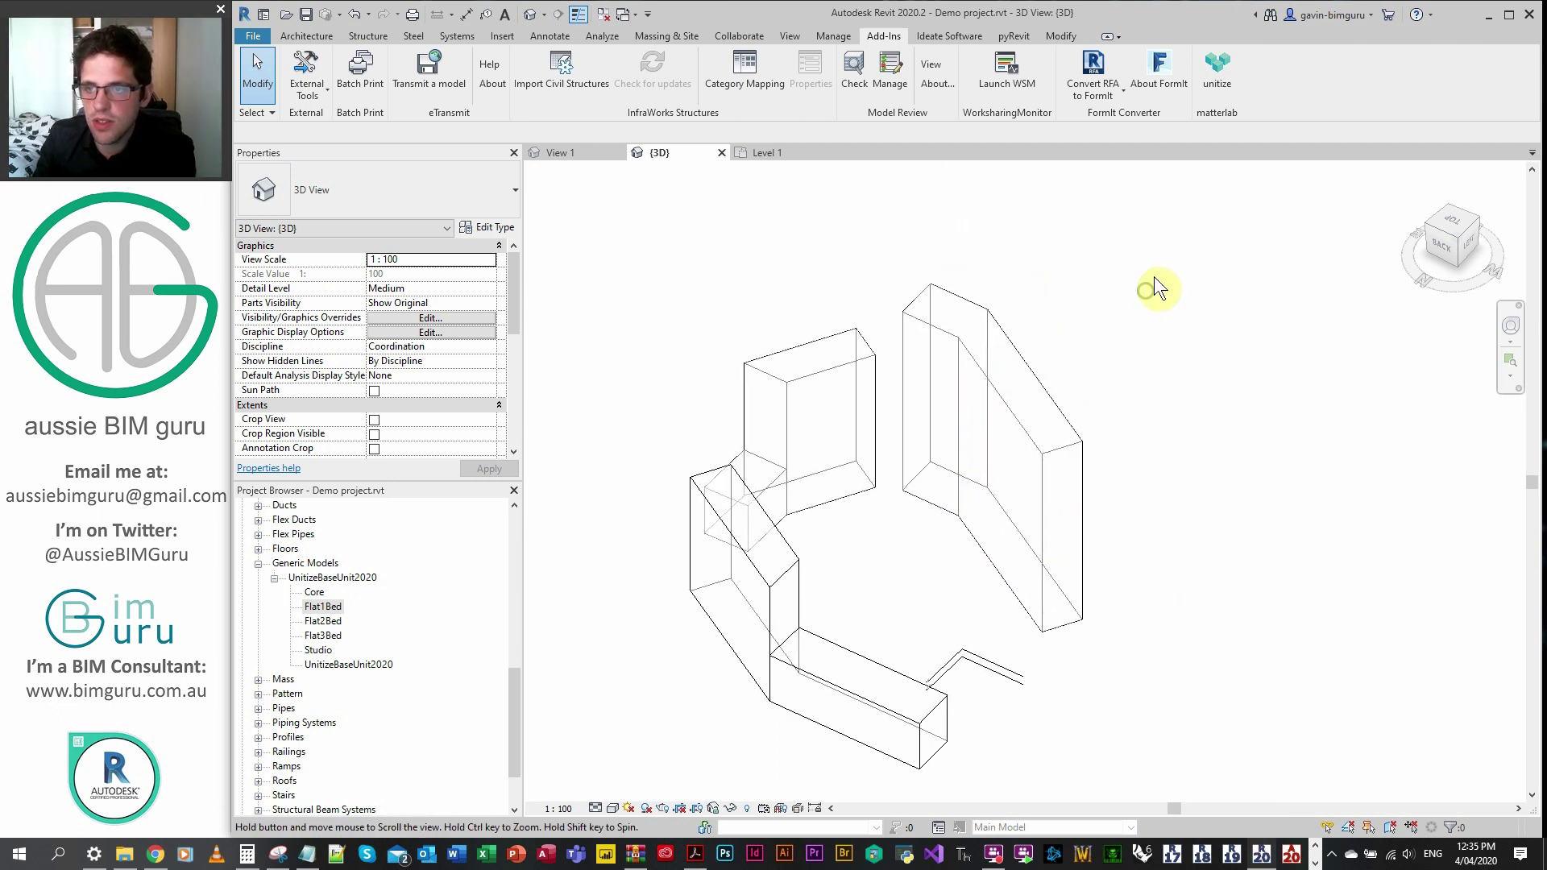
pyautogui.click(1217, 69)
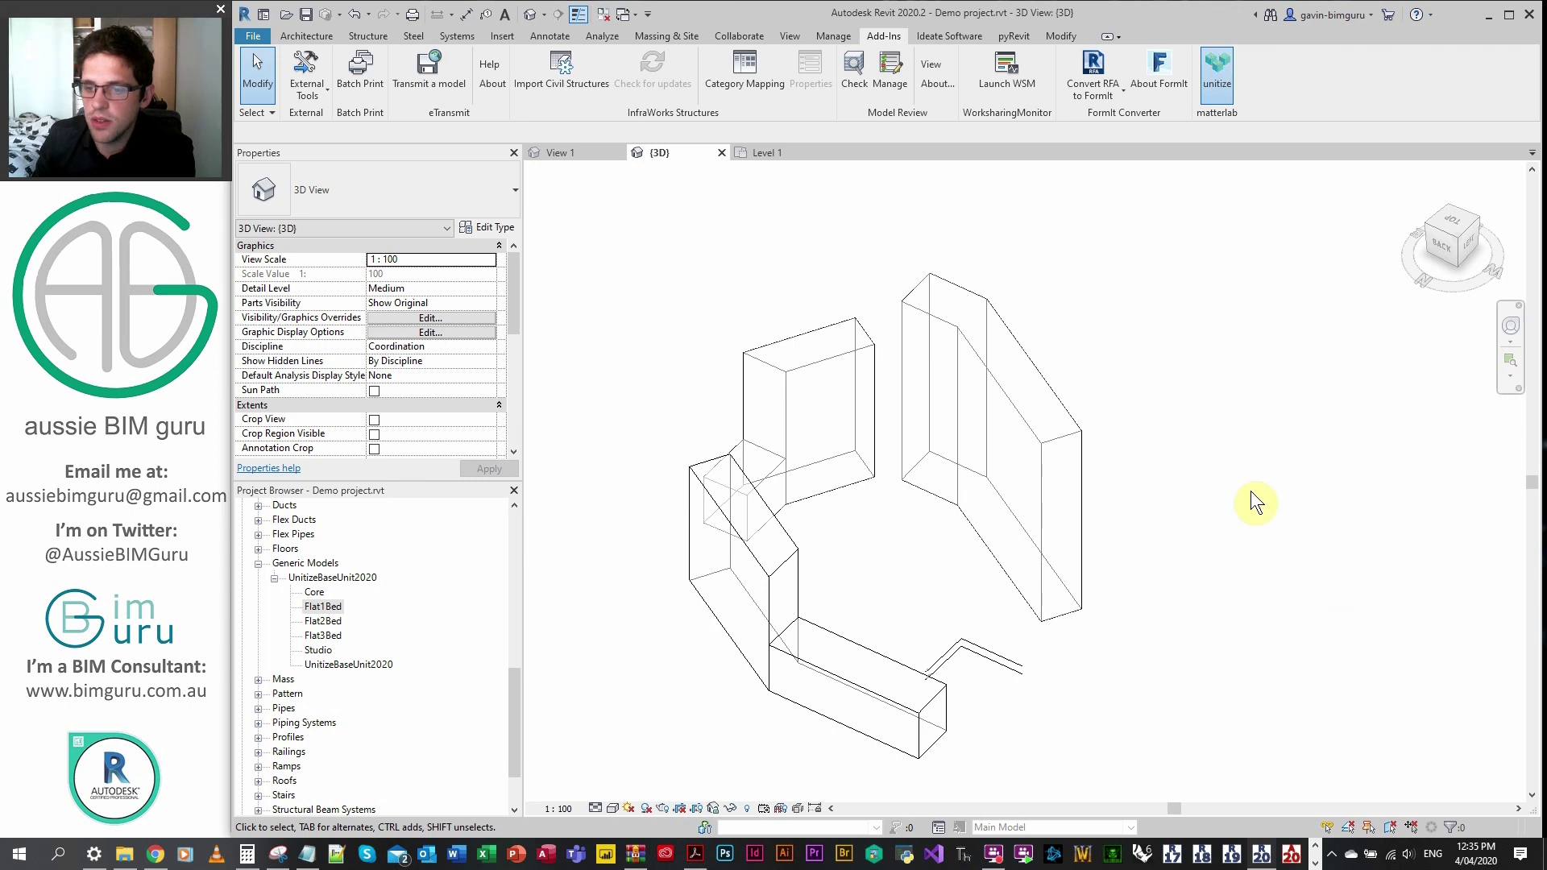
pyautogui.moveTo(830, 149); pyautogui.dragTo(1285, 185)
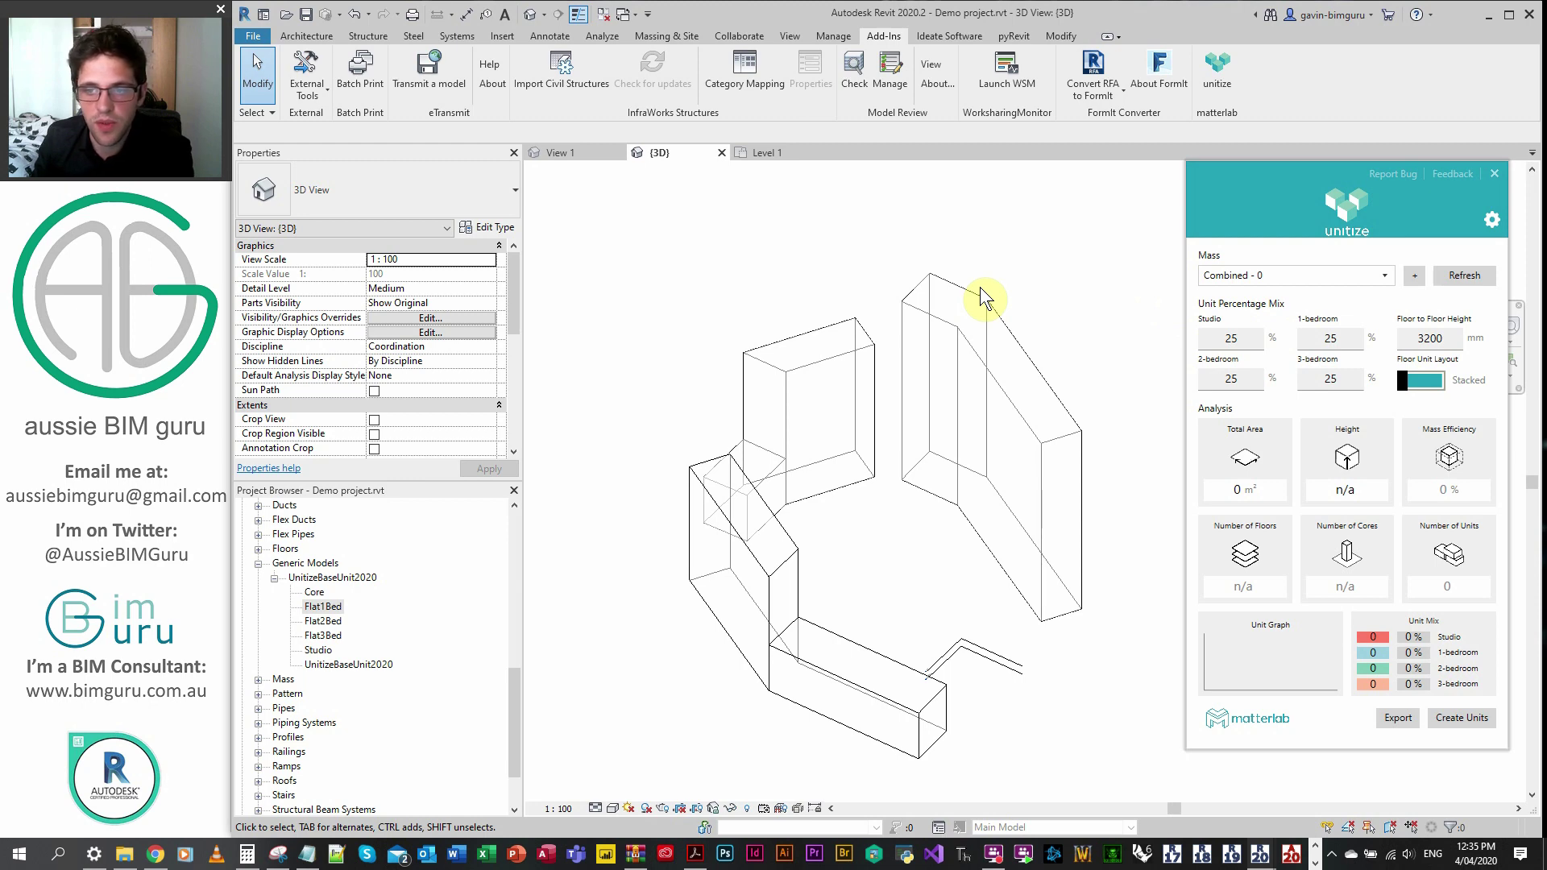
# - Examine the shapes of the building masses in the 3D view from several angles
pyautogui.keyDown('shift'); pyautogui.moveTo(984, 304); pyautogui.dragTo(862, 225, button='middle'); pyautogui.keyUp('shift')
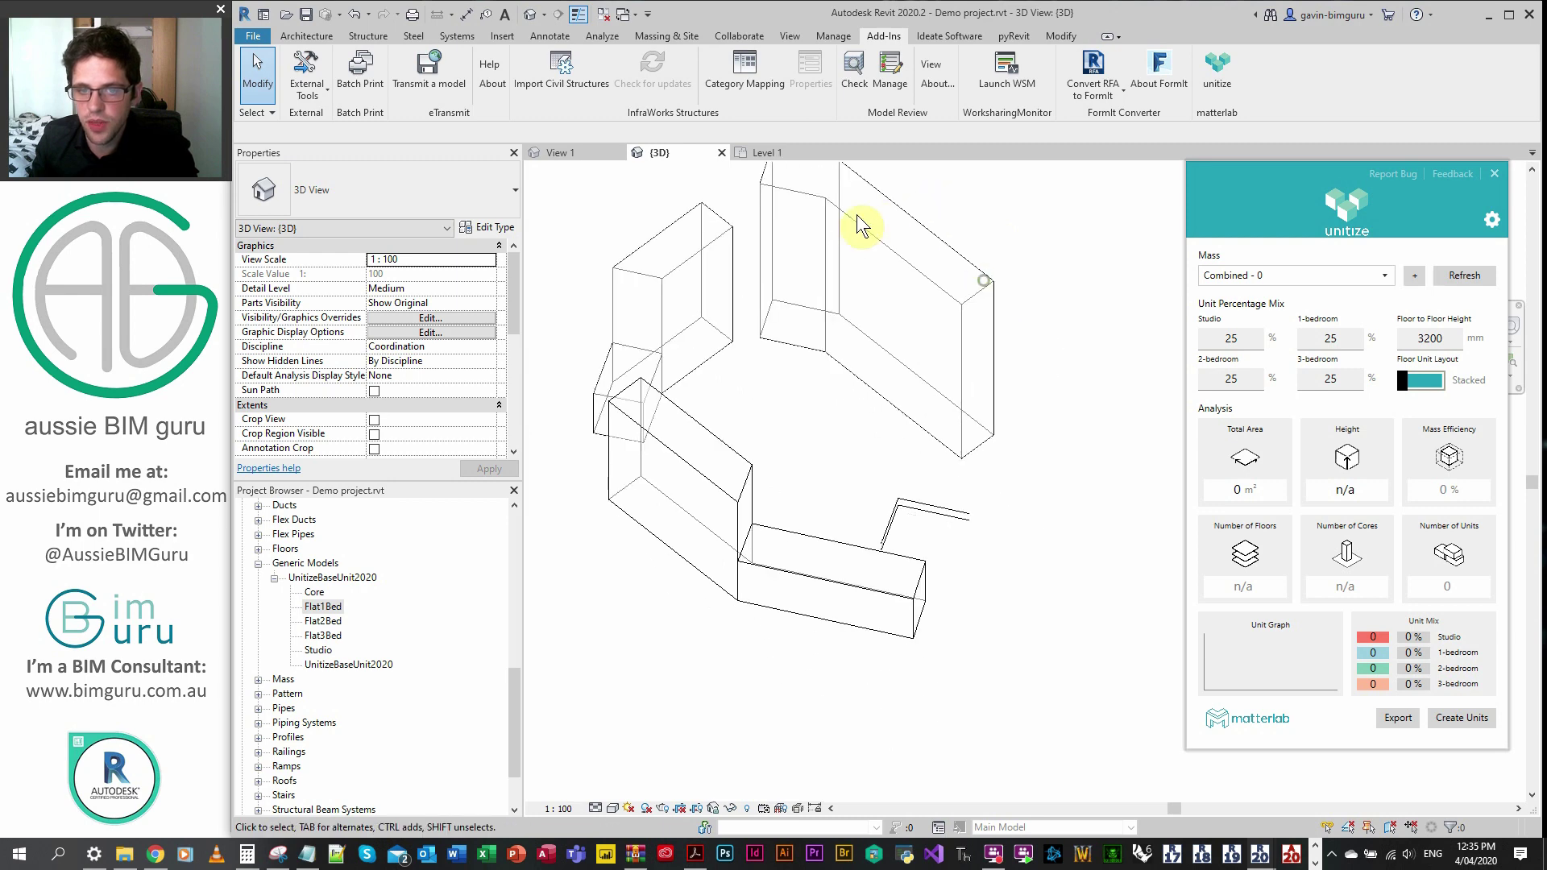
pyautogui.click(863, 225)
pyautogui.click(707, 259)
pyautogui.click(785, 504)
pyautogui.keyDown('shift'); pyautogui.moveTo(785, 503); pyautogui.dragTo(917, 465, button='middle'); pyautogui.keyUp('shift')
pyautogui.click(902, 444)
pyautogui.moveTo(880, 419); pyautogui.dragTo(881, 393)
pyautogui.click(691, 449)
pyautogui.moveTo(686, 410); pyautogui.dragTo(693, 411)
pyautogui.press('Escape')
pyautogui.keyDown('shift'); pyautogui.moveTo(787, 328); pyautogui.dragTo(897, 269, button='middle'); pyautogui.keyUp('shift')
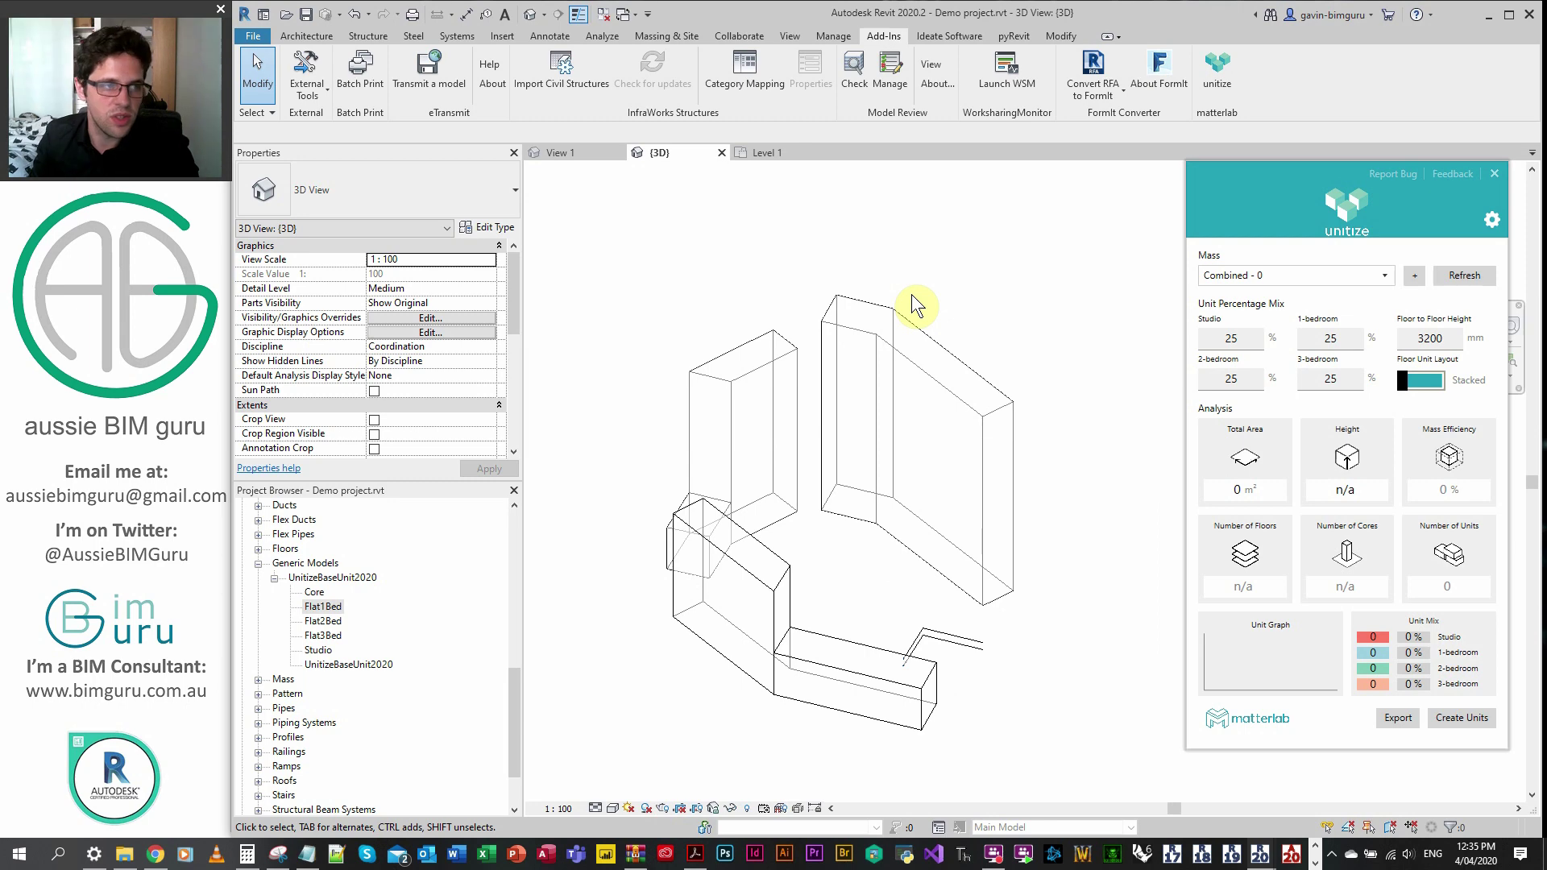
# - Hide the level lines in the 3D view as individual elements
pyautogui.click(978, 642)
pyautogui.rightClick(977, 642)
pyautogui.press('Escape')
pyautogui.press('Escape')
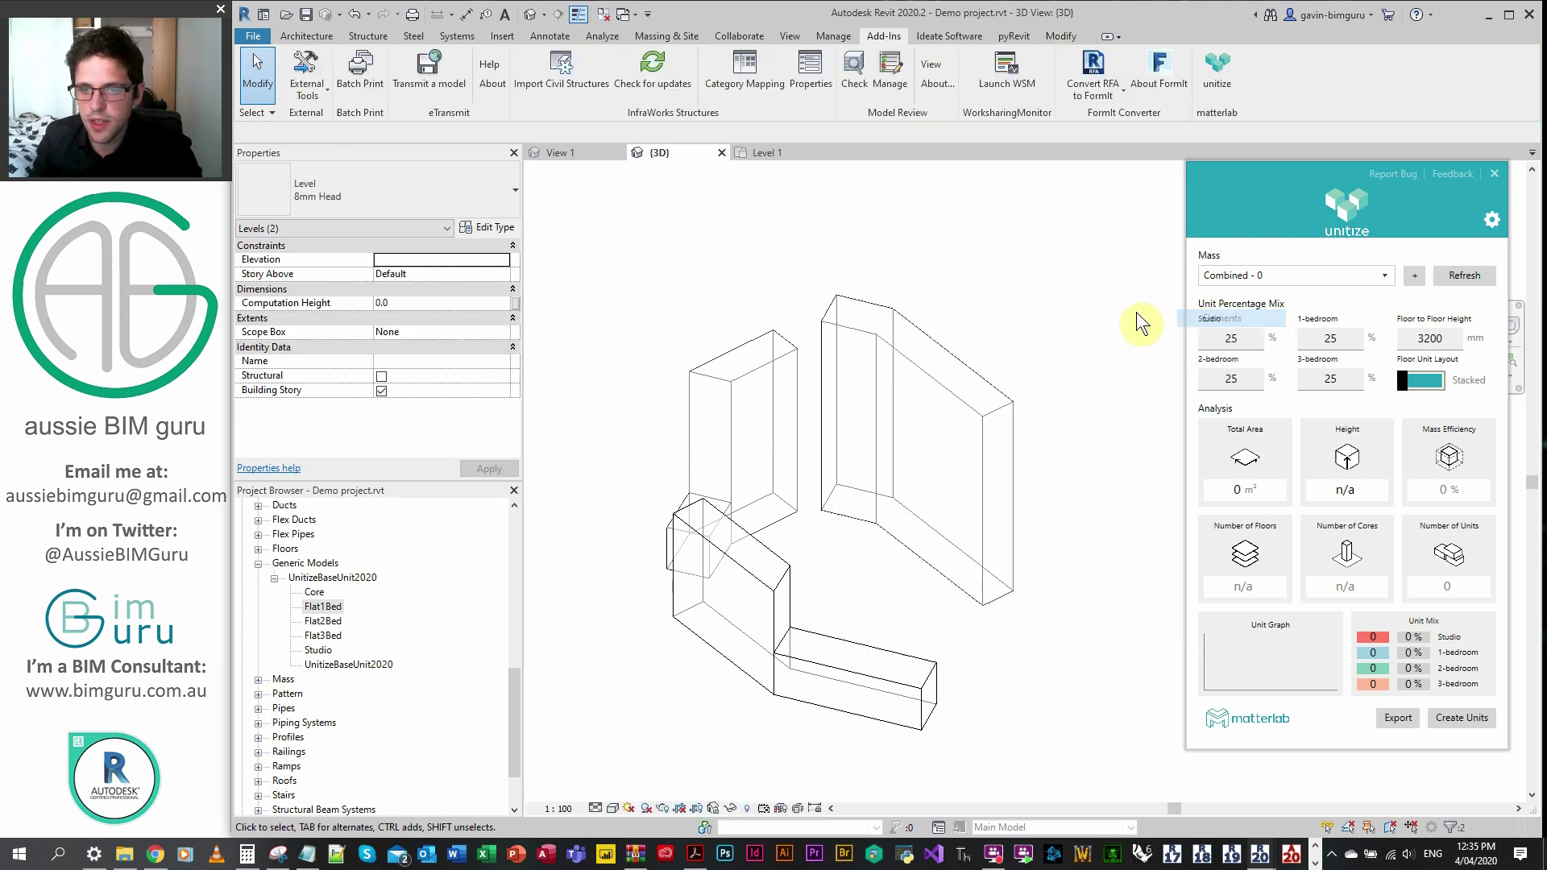
# - Add the tall angled mass, the tall rectangular mass and the low L-shaped mass to the unitize selector
pyautogui.click(1413, 277)
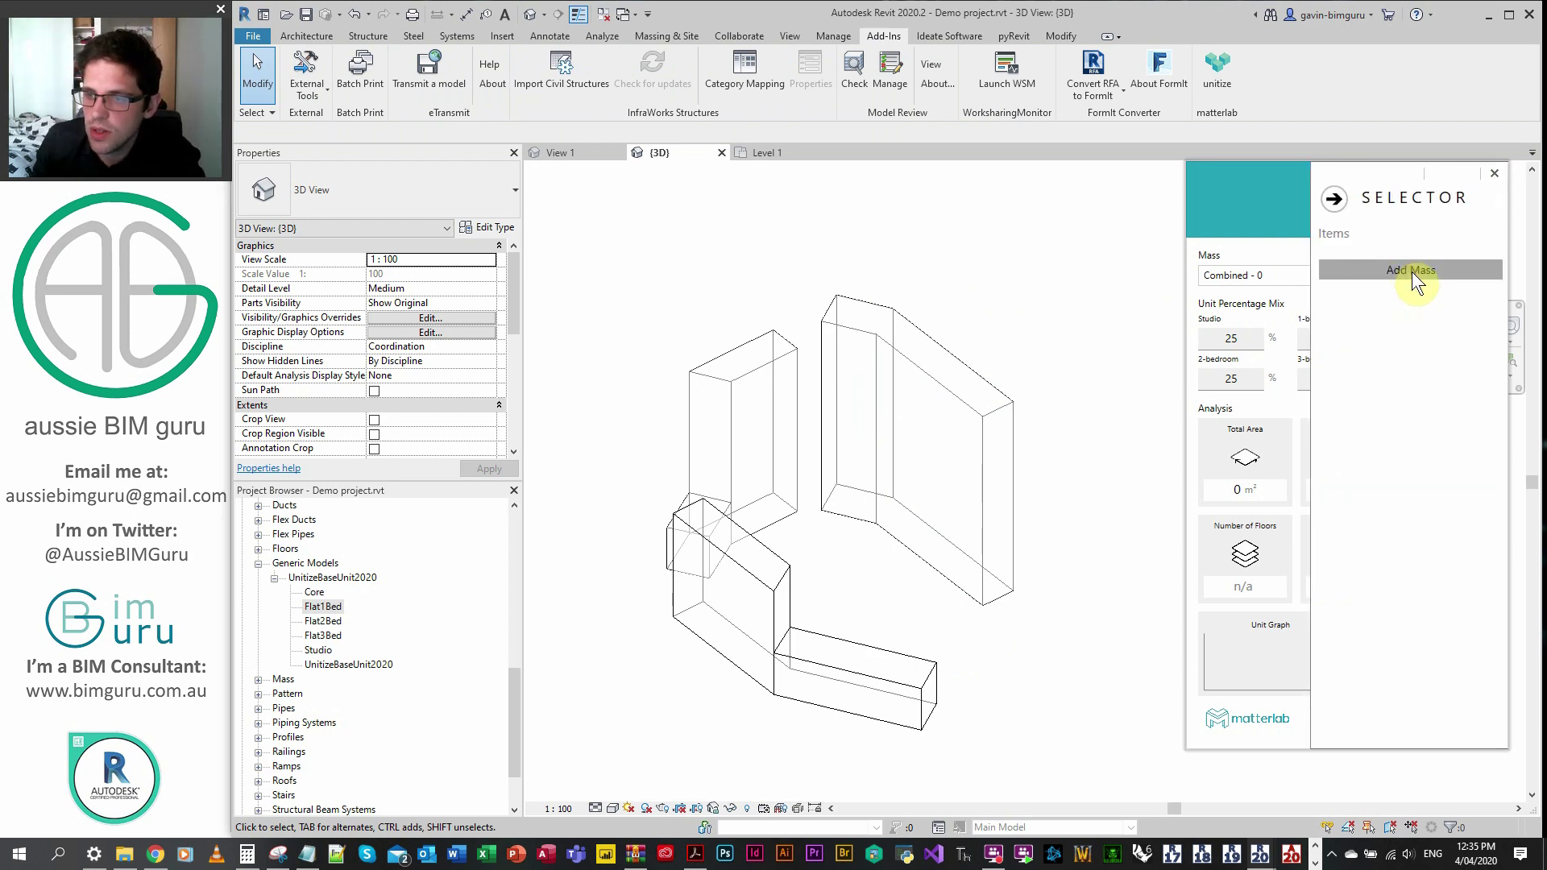
pyautogui.click(1387, 271)
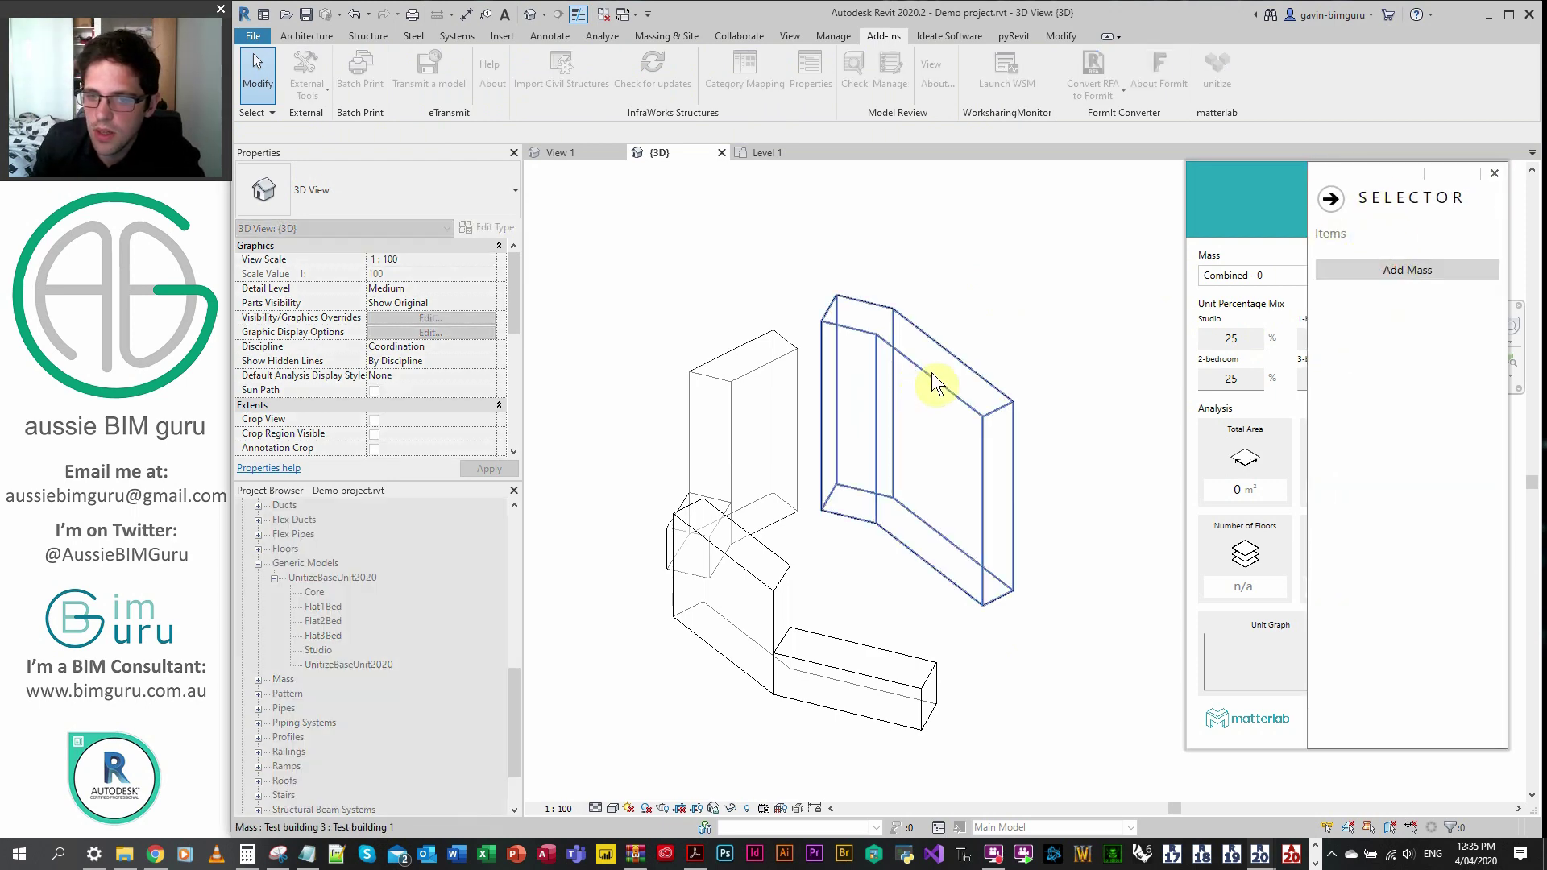
pyautogui.click(932, 375)
pyautogui.click(1373, 292)
pyautogui.click(799, 343)
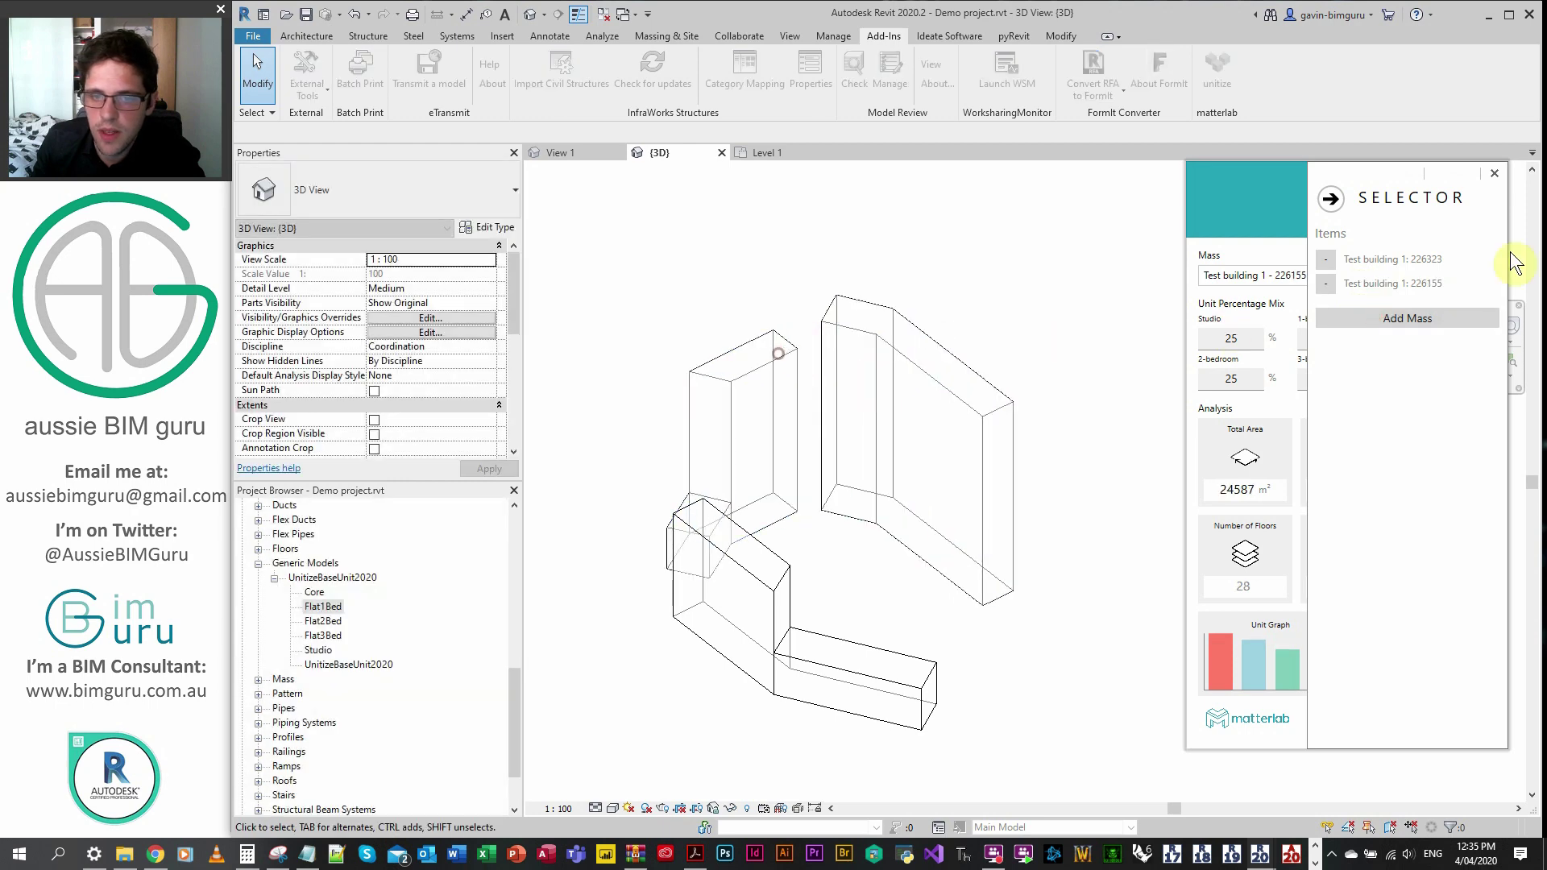
pyautogui.click(1402, 317)
pyautogui.click(786, 602)
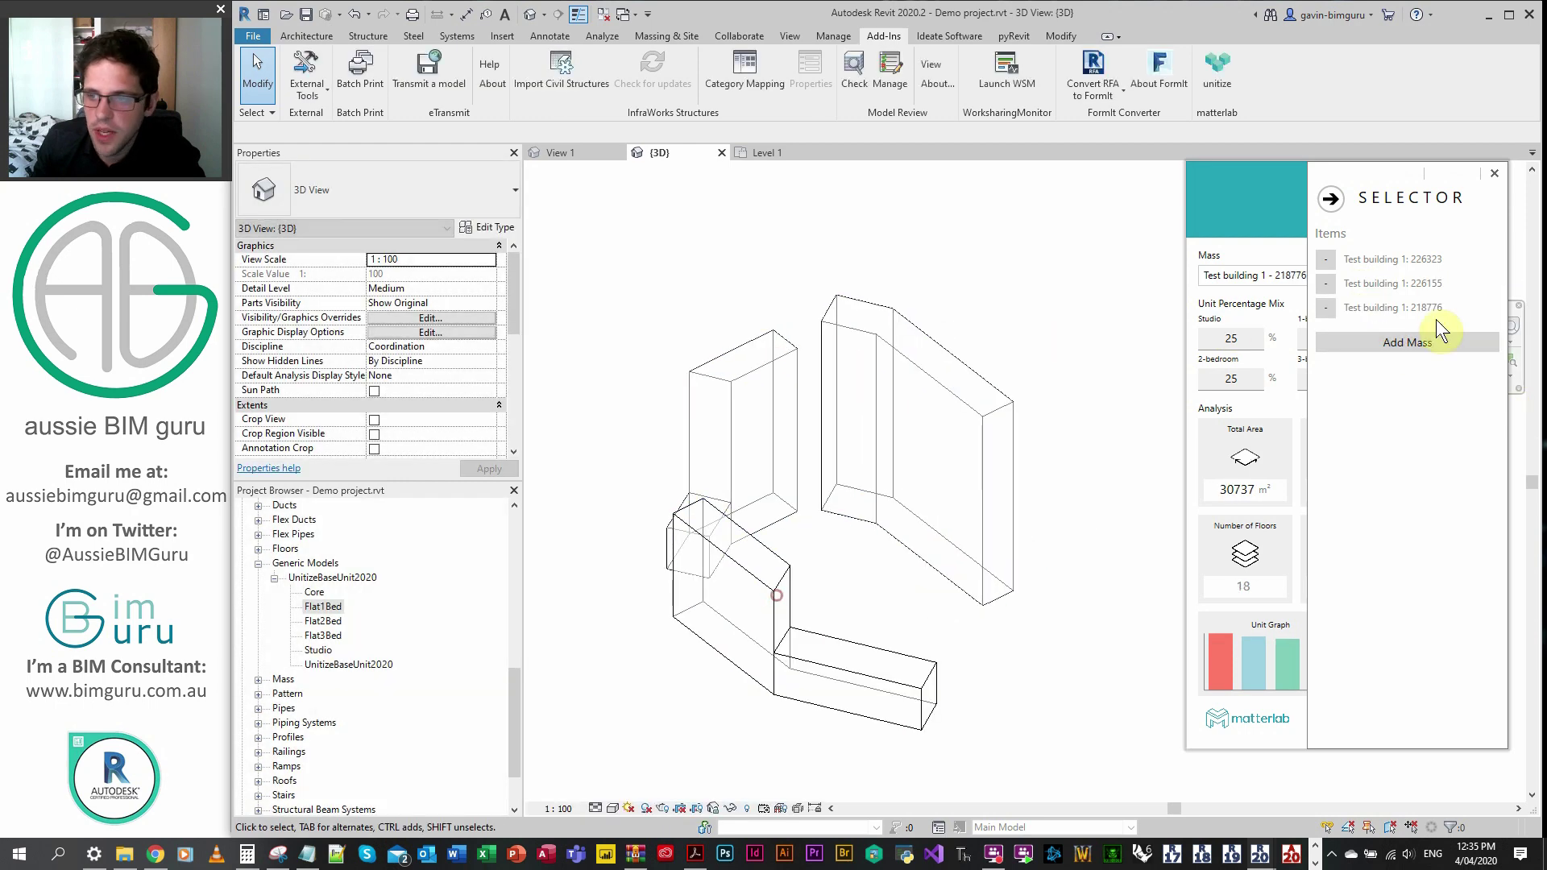
pyautogui.click(1335, 203)
# - Choose mass Test building 1 - 226323 and set its unit mix to 15% 3-bedroom and 25% 2-bedroom
pyautogui.click(1374, 276)
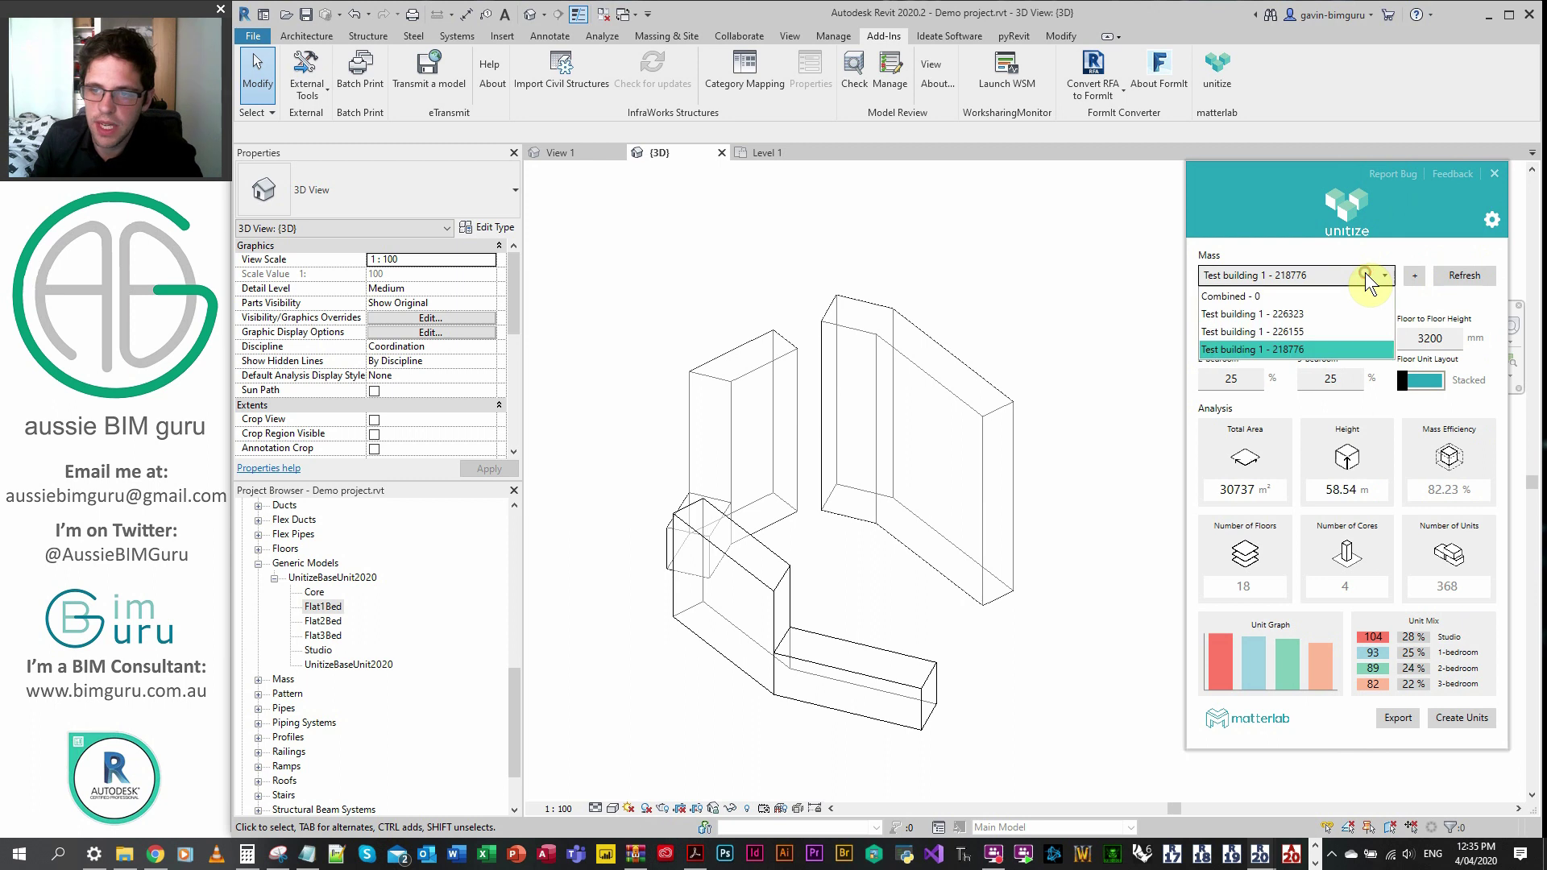
pyautogui.click(1301, 315)
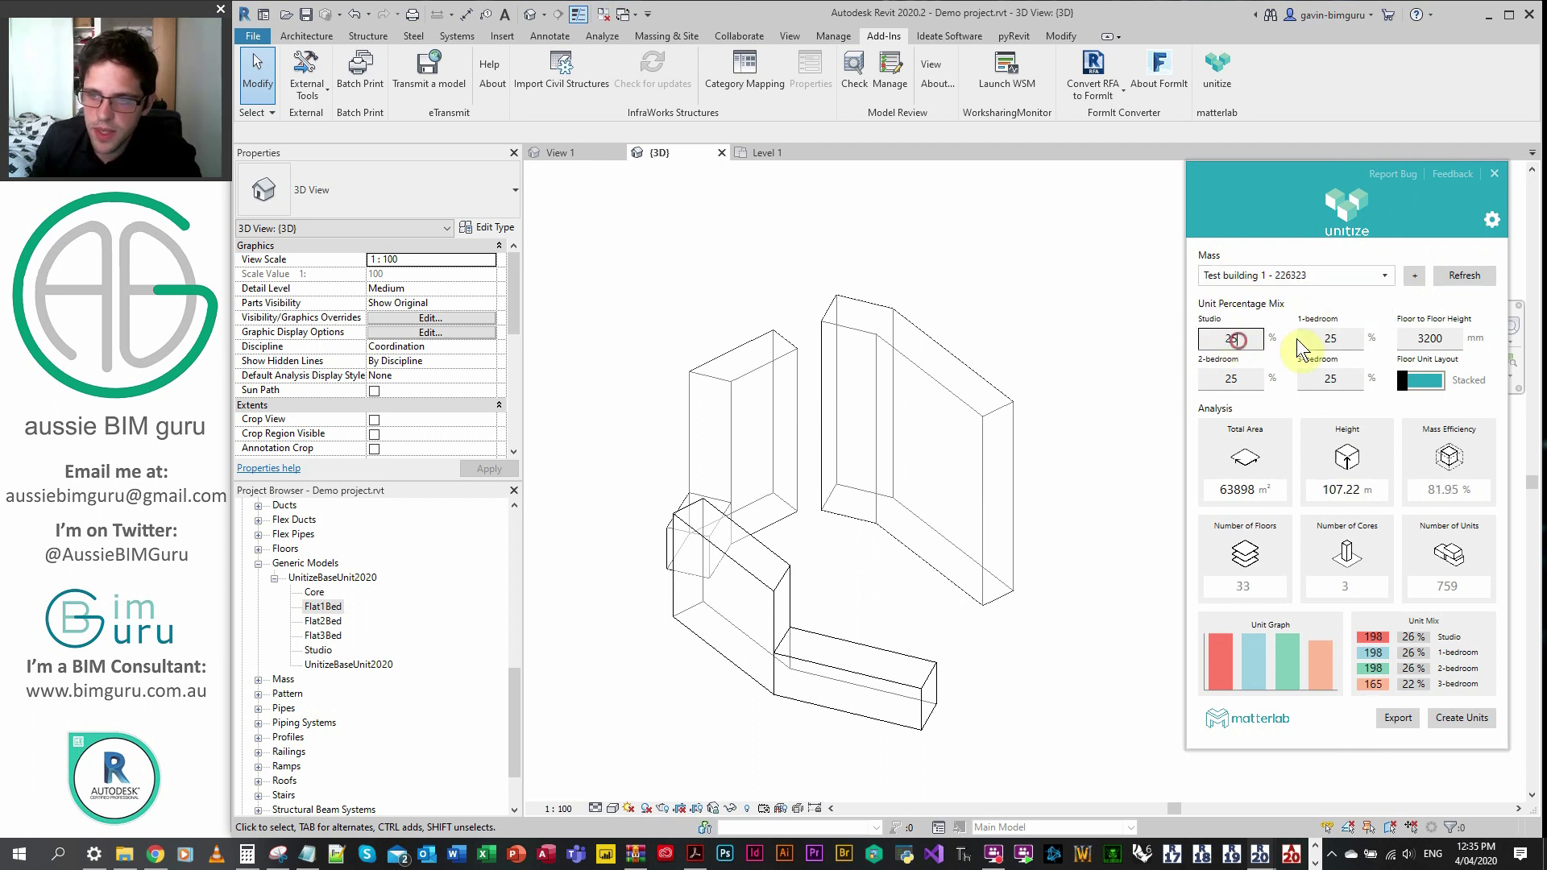
pyautogui.click(1340, 373)
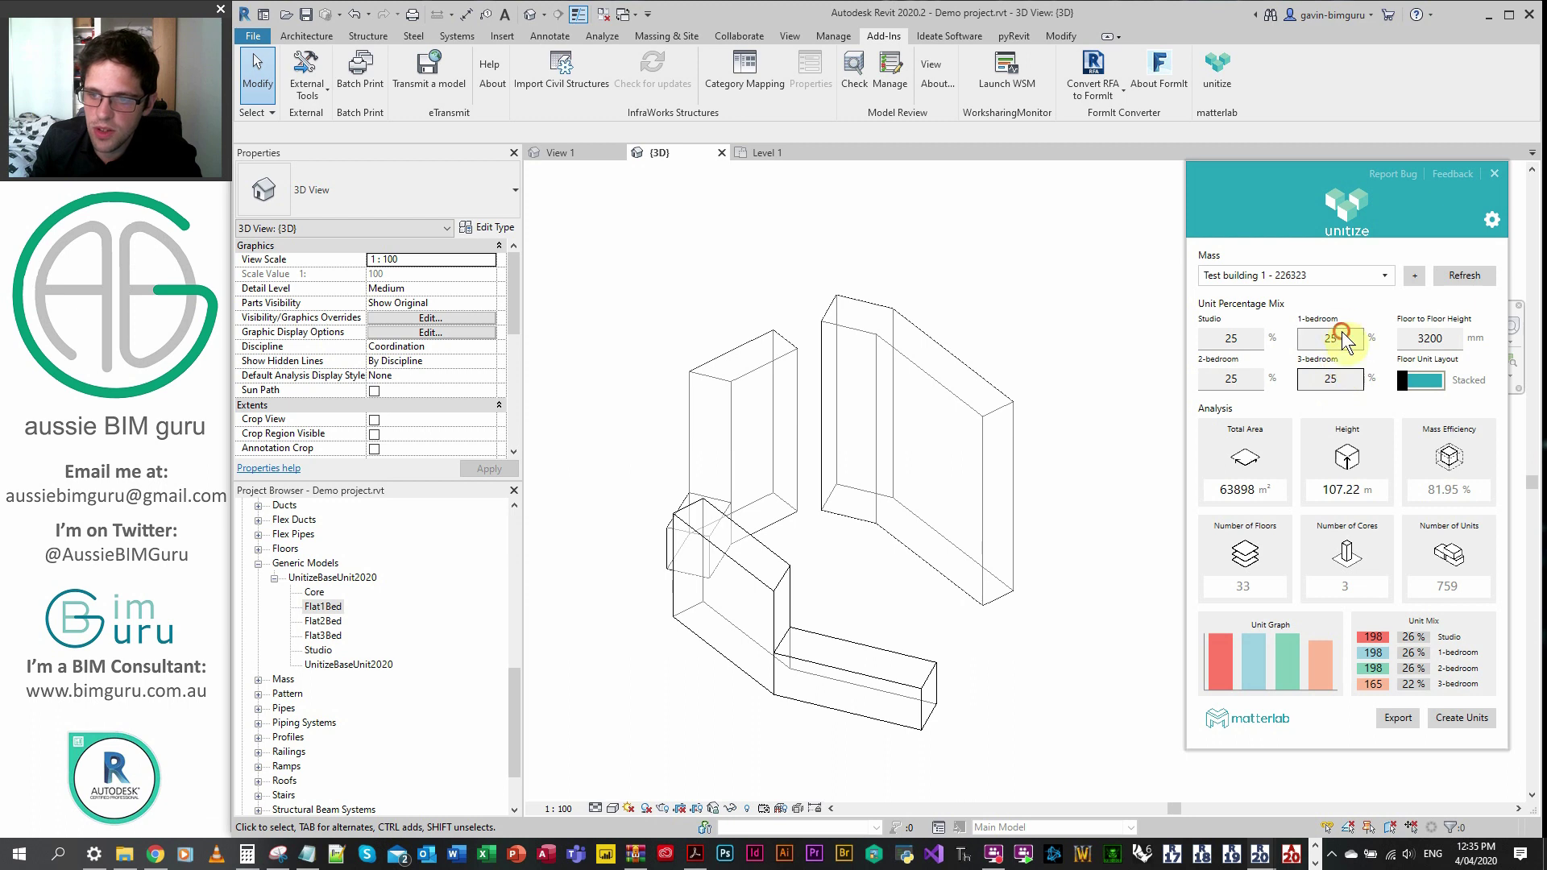
pyautogui.doubleClick(1330, 378)
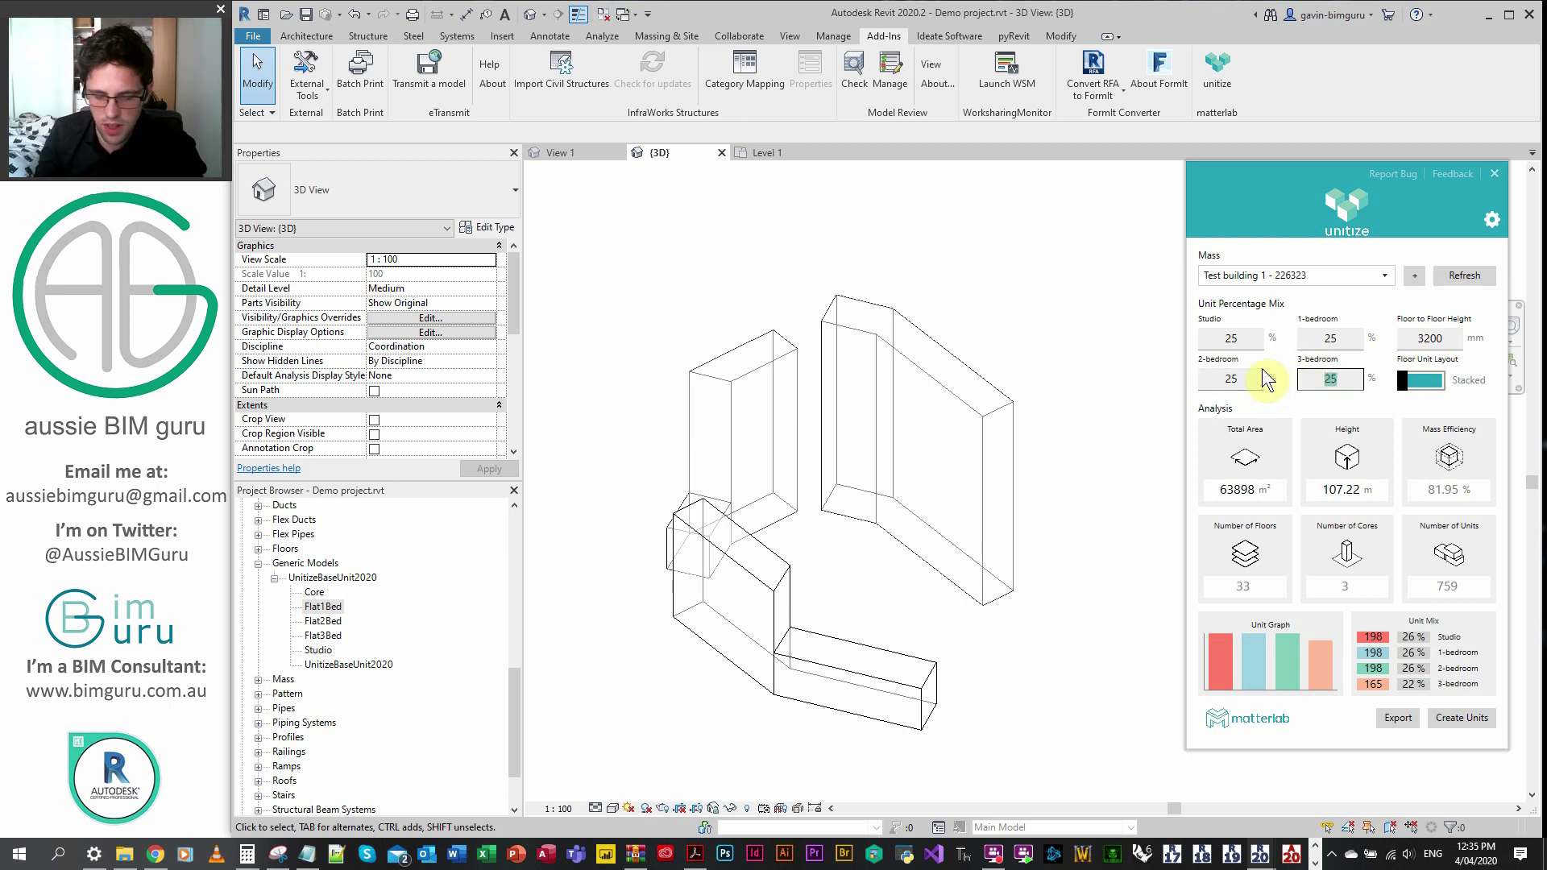
pyautogui.write('15')
pyautogui.doubleClick(1225, 379)
pyautogui.write('20')
pyautogui.press('BackSpace')
pyautogui.write('5')
# - Set the unit mix to 20% 1-bedroom and 40% studio
pyautogui.click(1325, 337)
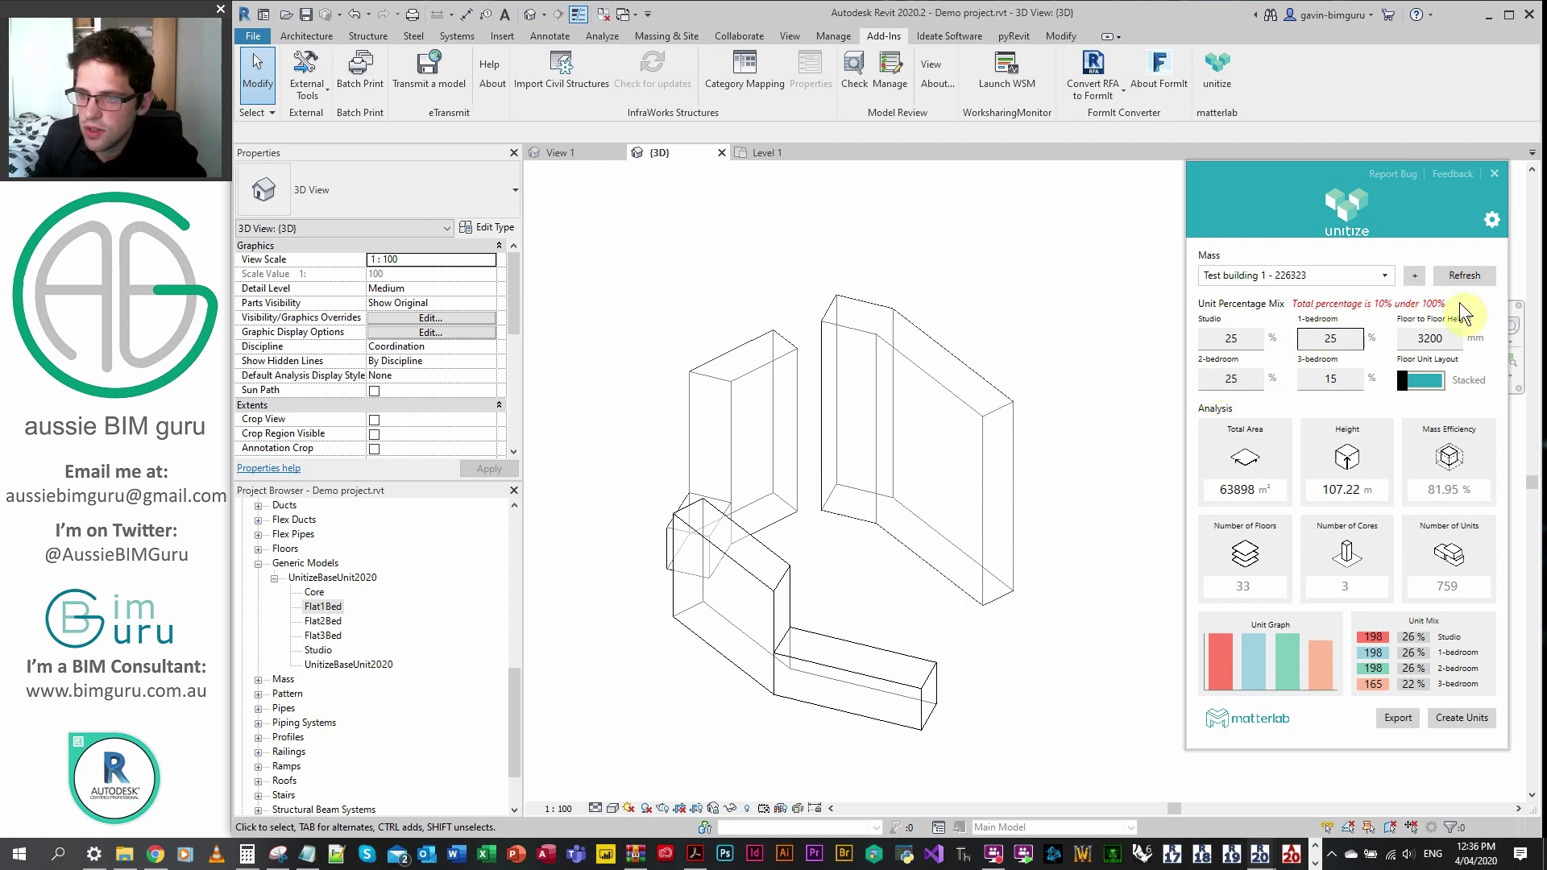
pyautogui.doubleClick(1329, 339)
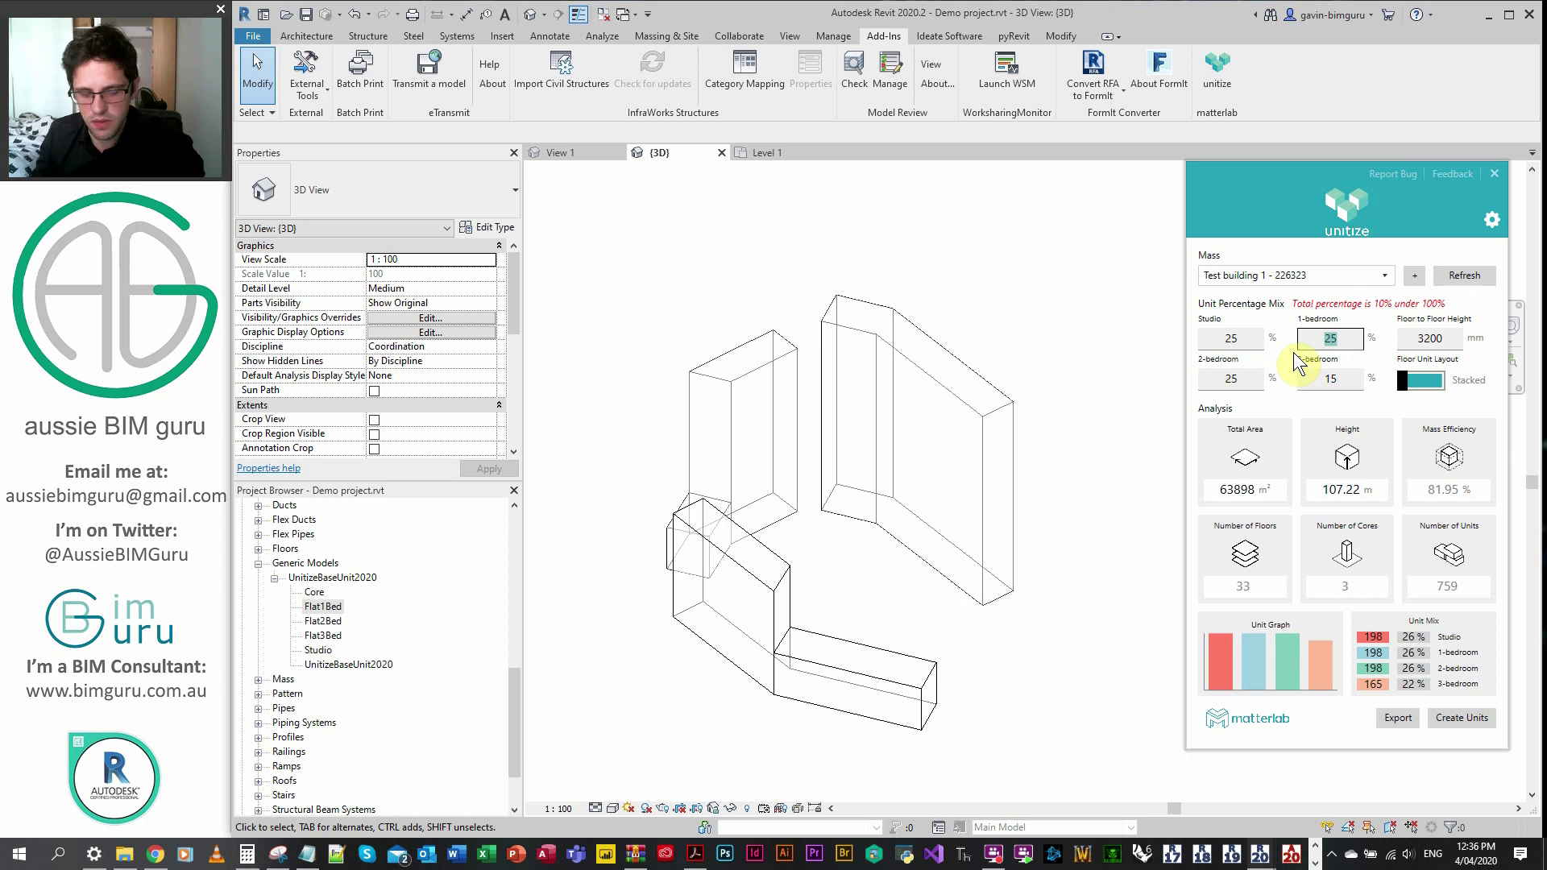
pyautogui.write('20')
pyautogui.doubleClick(1251, 344)
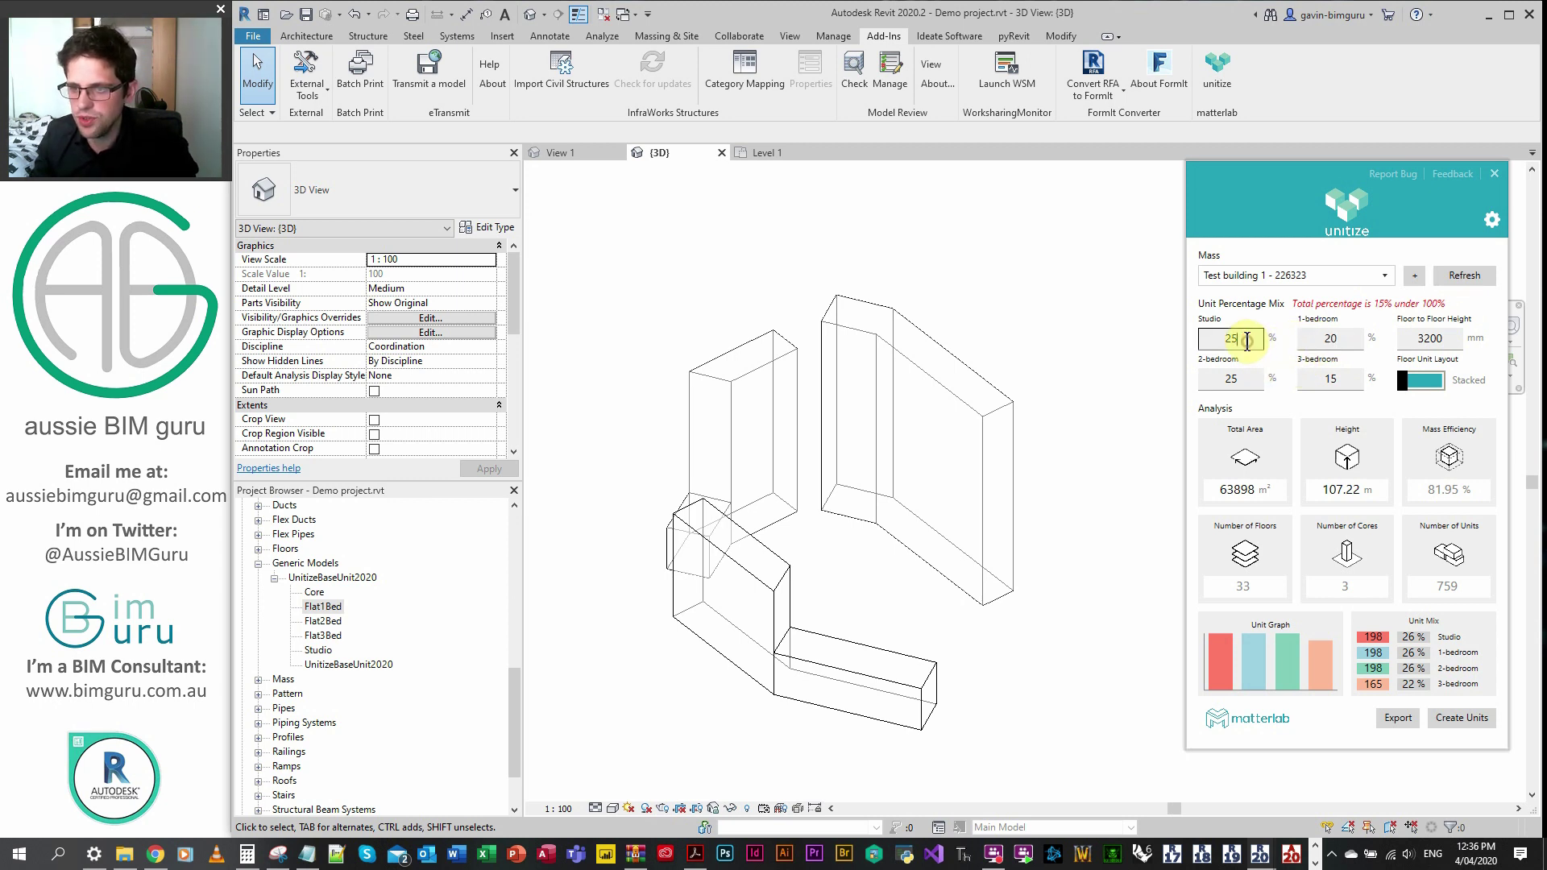
pyautogui.write('40')
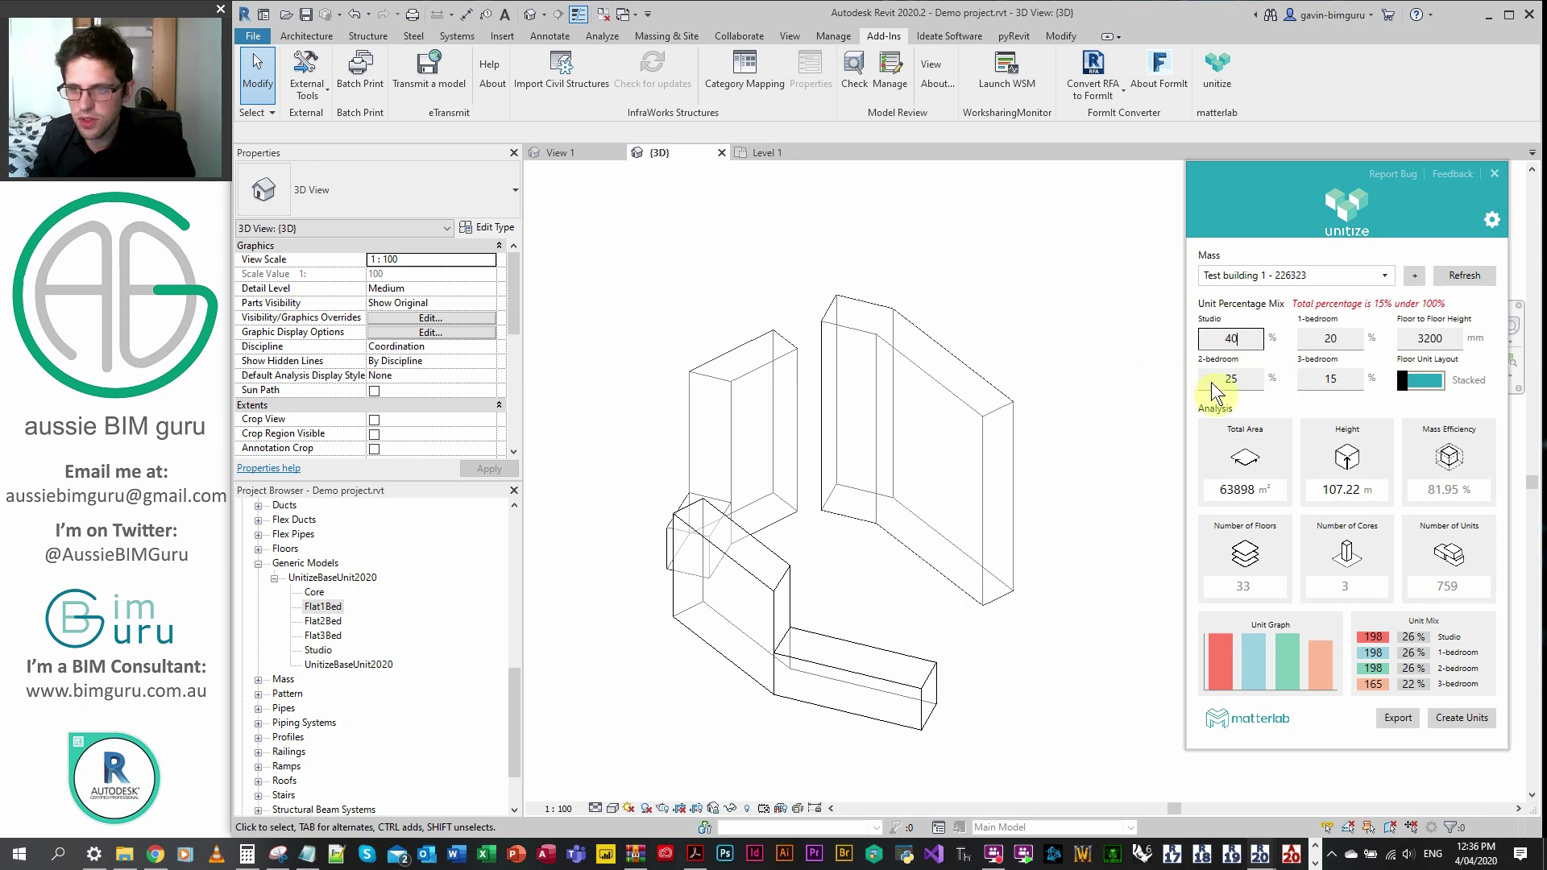
pyautogui.click(1231, 377)
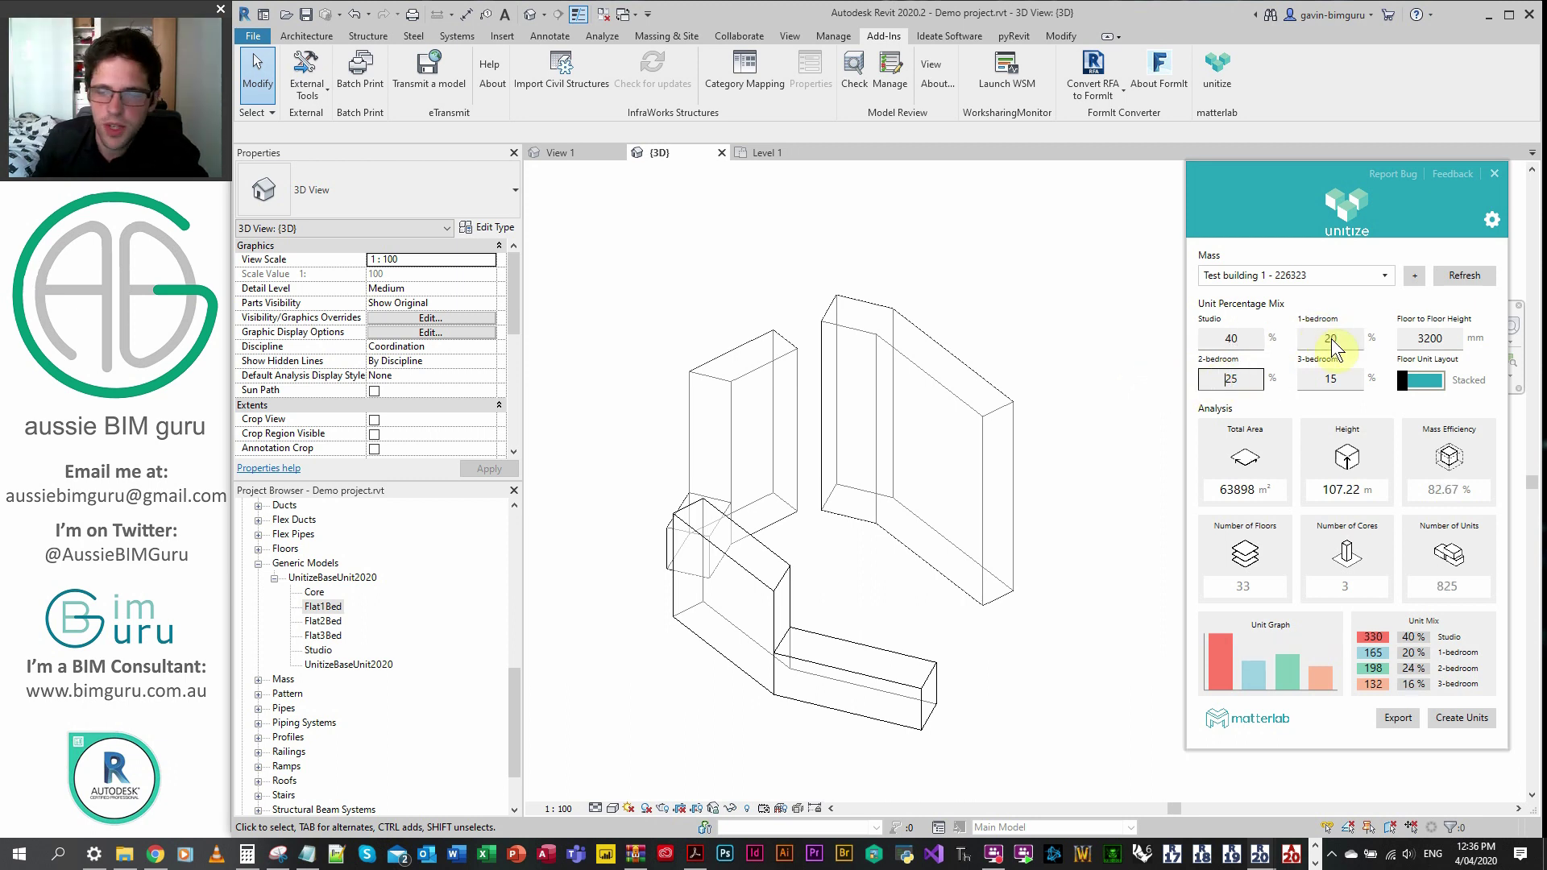
# - Set the floor to floor height to 3100 mm
pyautogui.click(1446, 337)
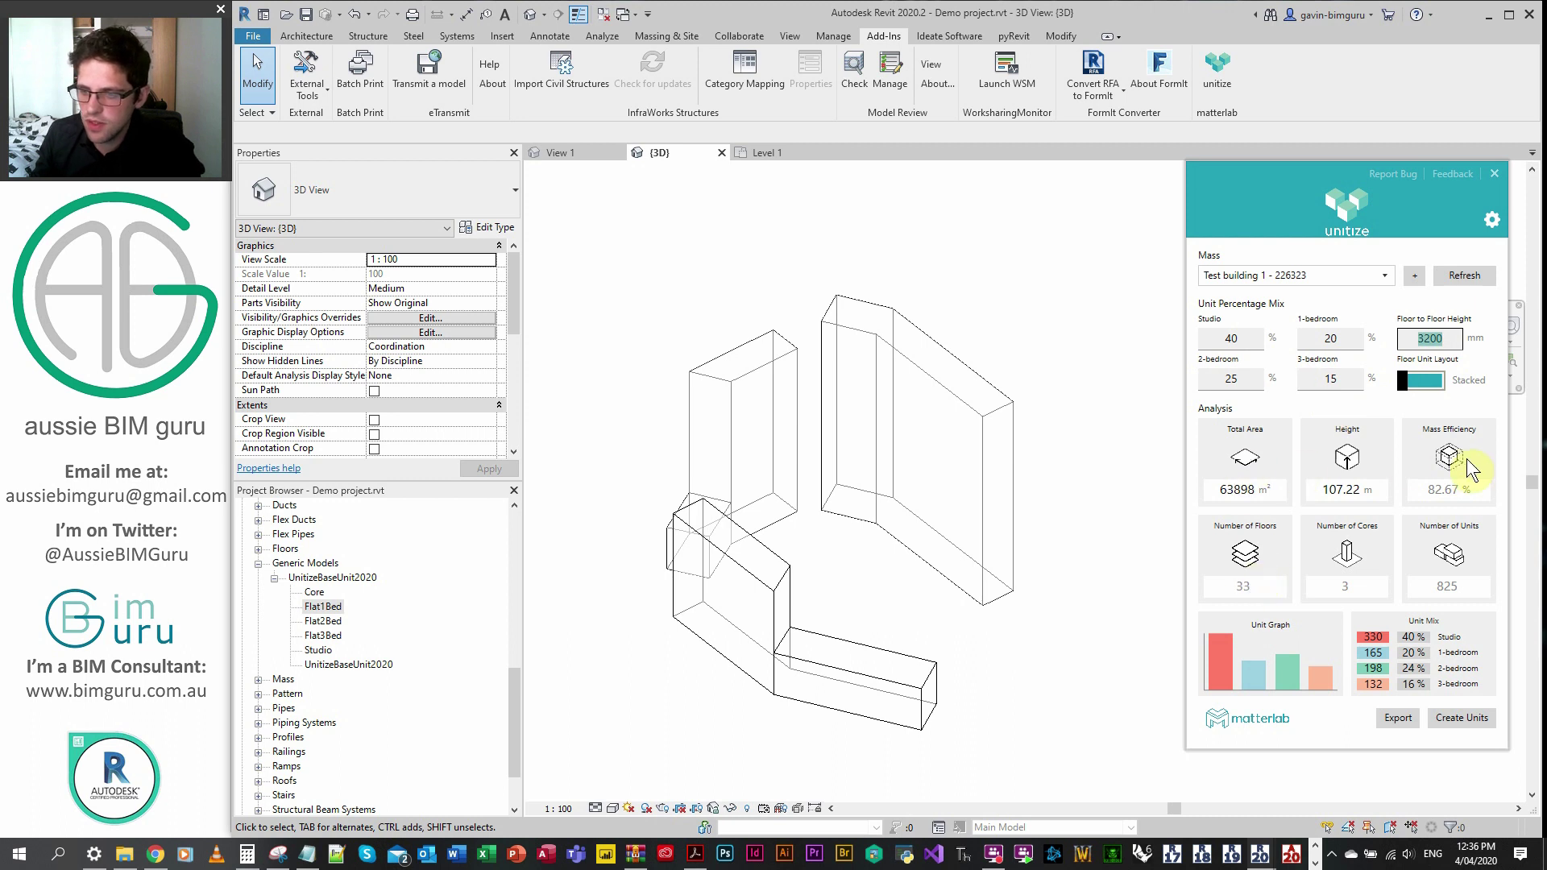
pyautogui.write('3100')
pyautogui.click(1340, 339)
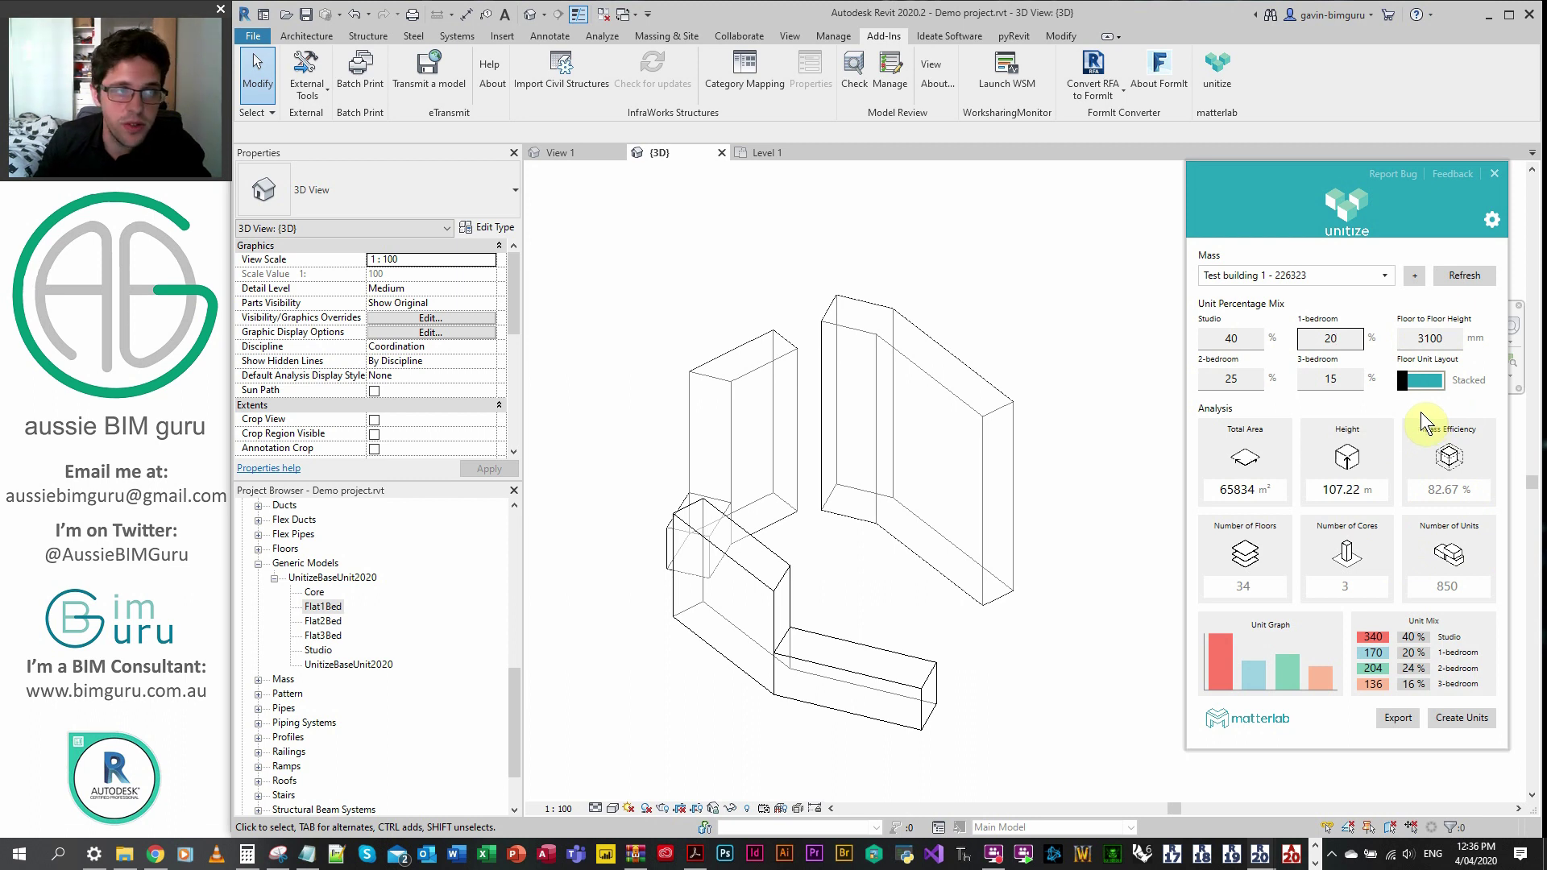
# - Open the unit dimension settings, keep the studio width at 5000 mm and set the corridor width to 2000 mm
pyautogui.click(1490, 218)
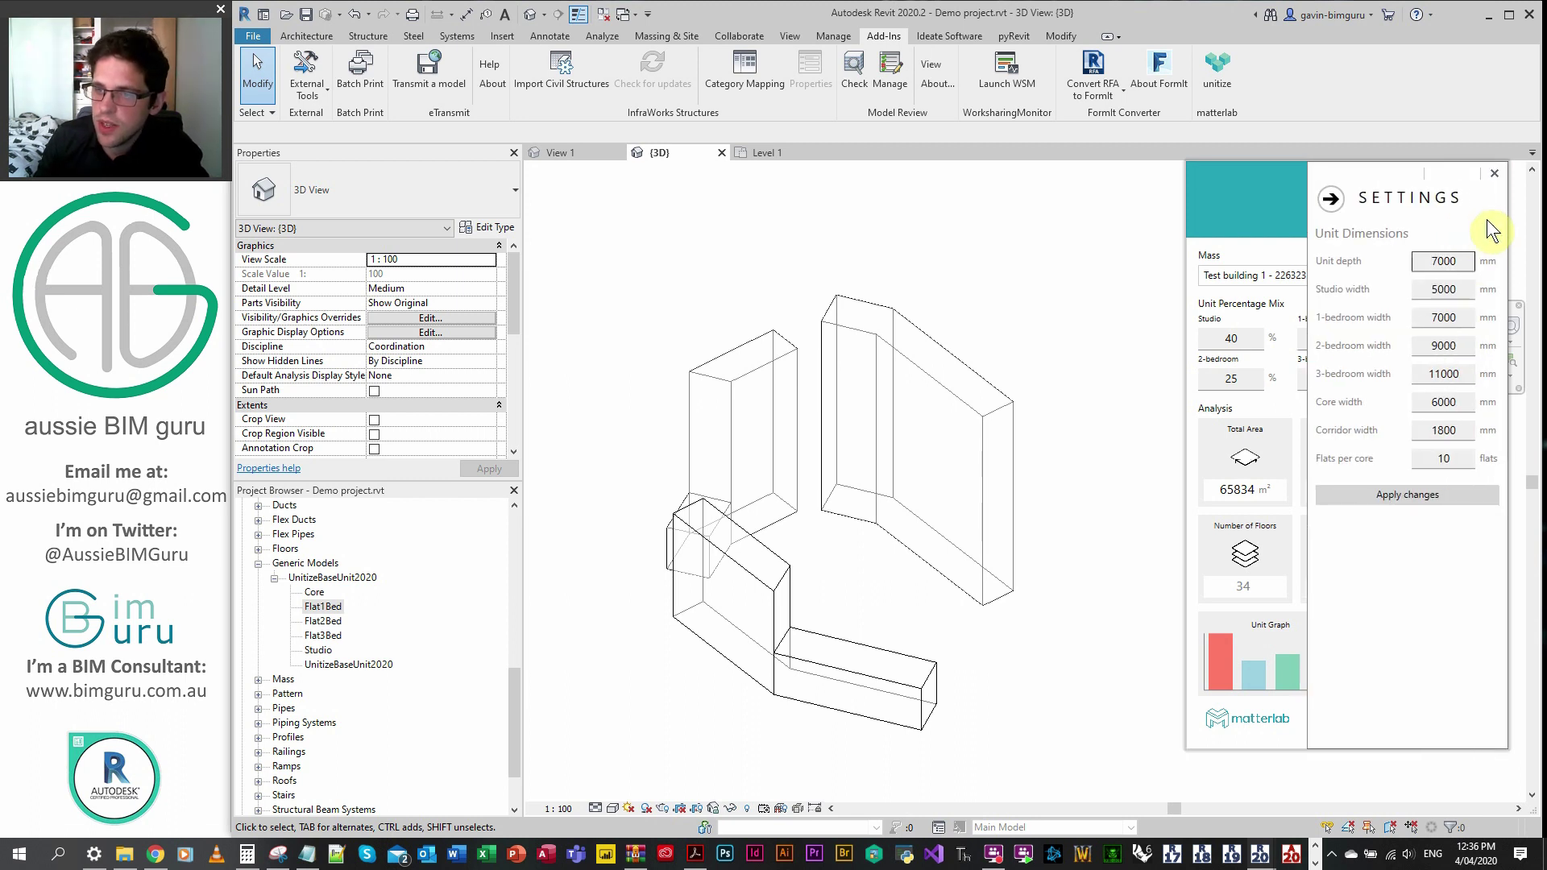
pyautogui.click(1425, 289)
pyautogui.press('Delete')
pyautogui.write('5')
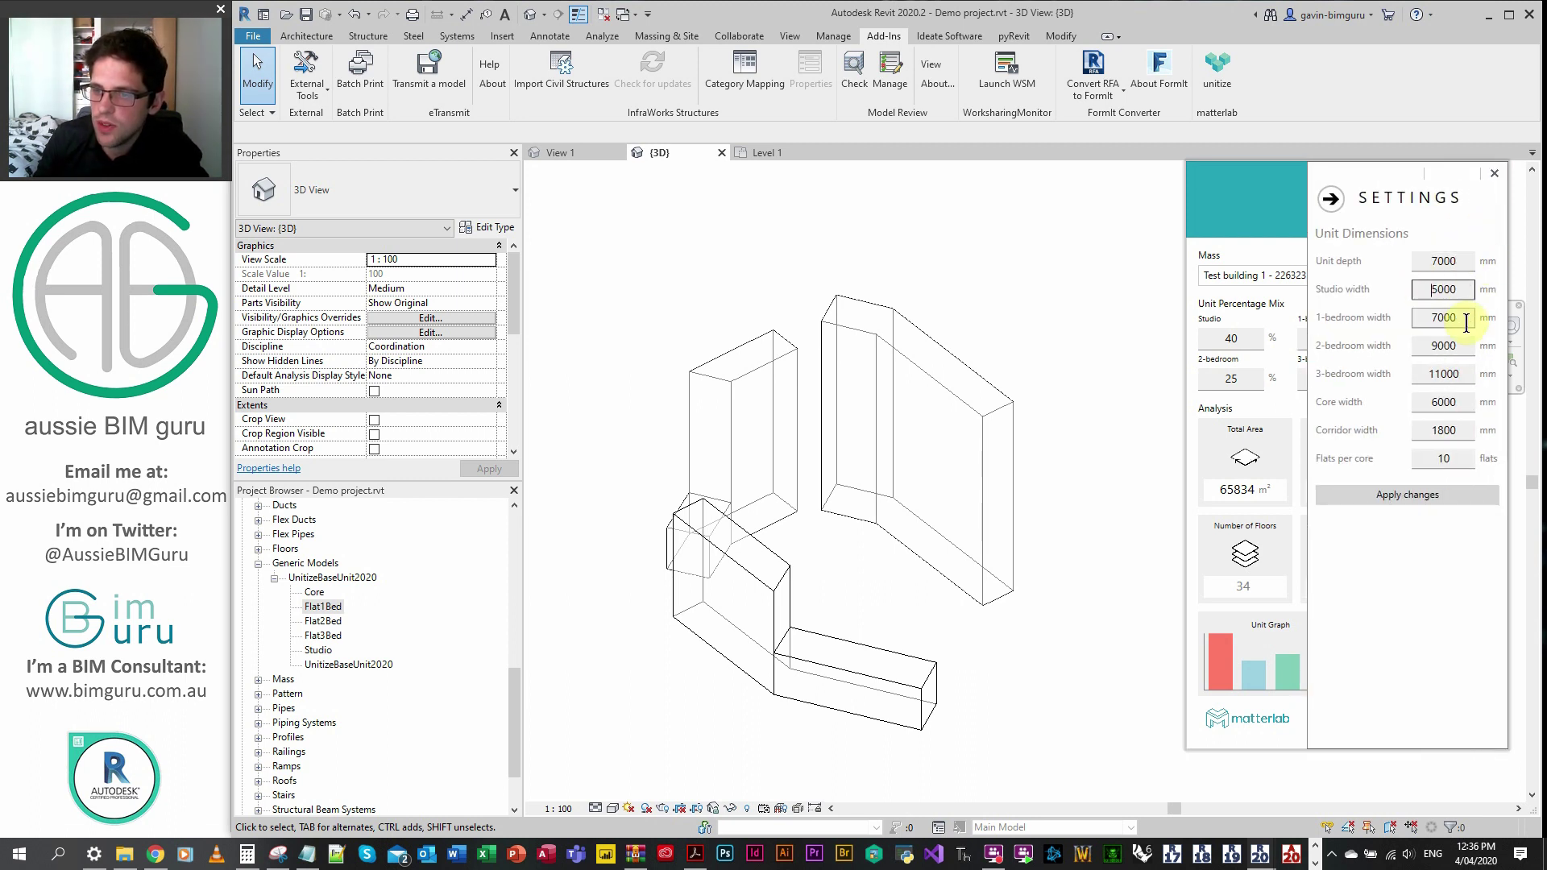
pyautogui.click(1456, 345)
pyautogui.click(1460, 402)
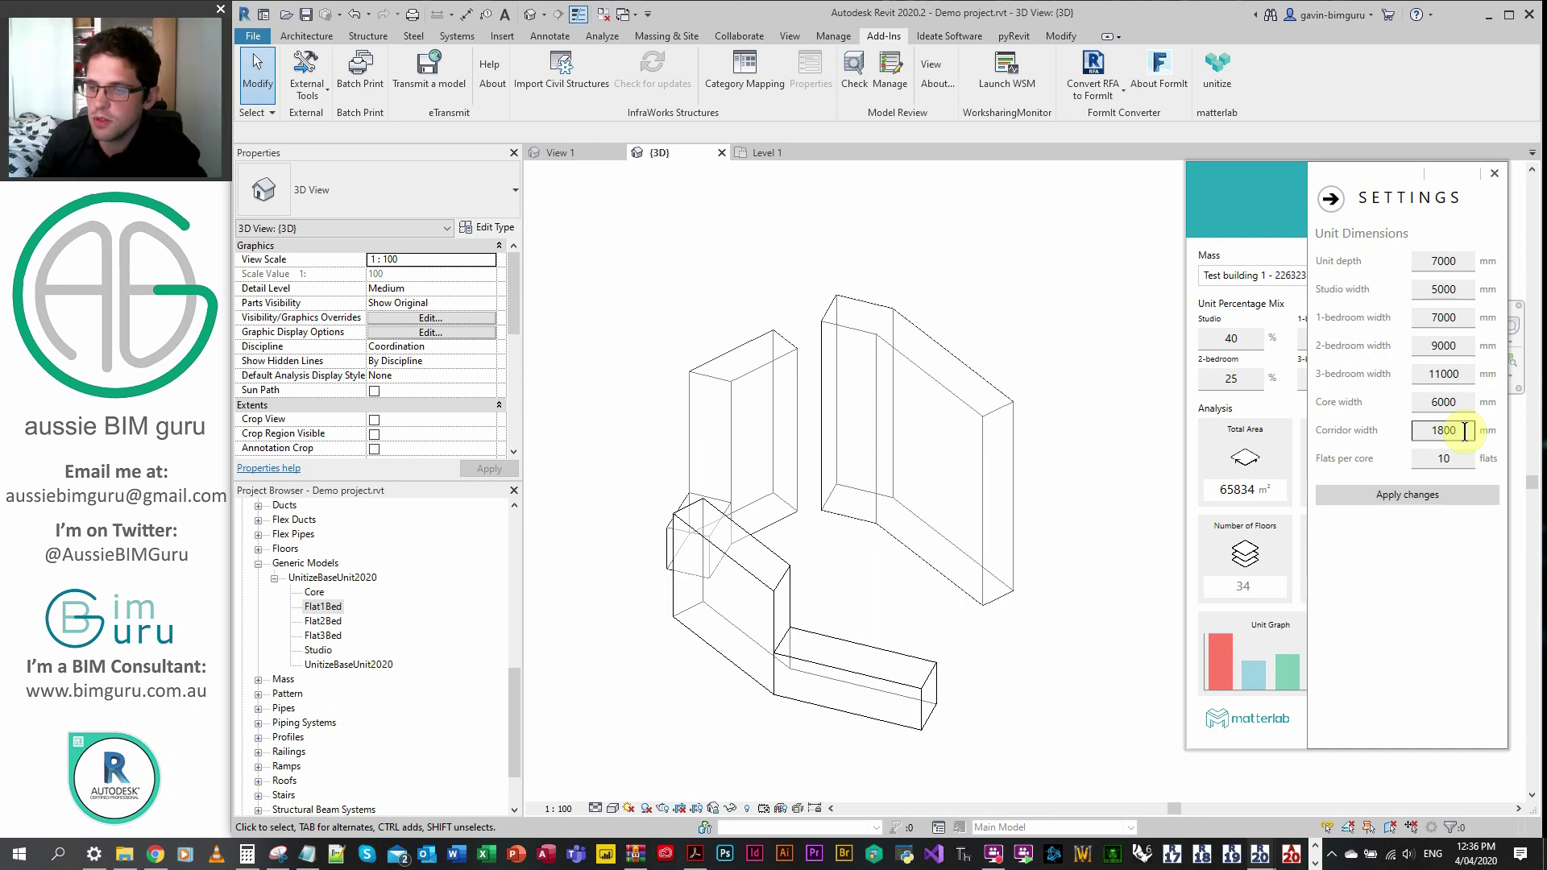
pyautogui.doubleClick(1456, 431)
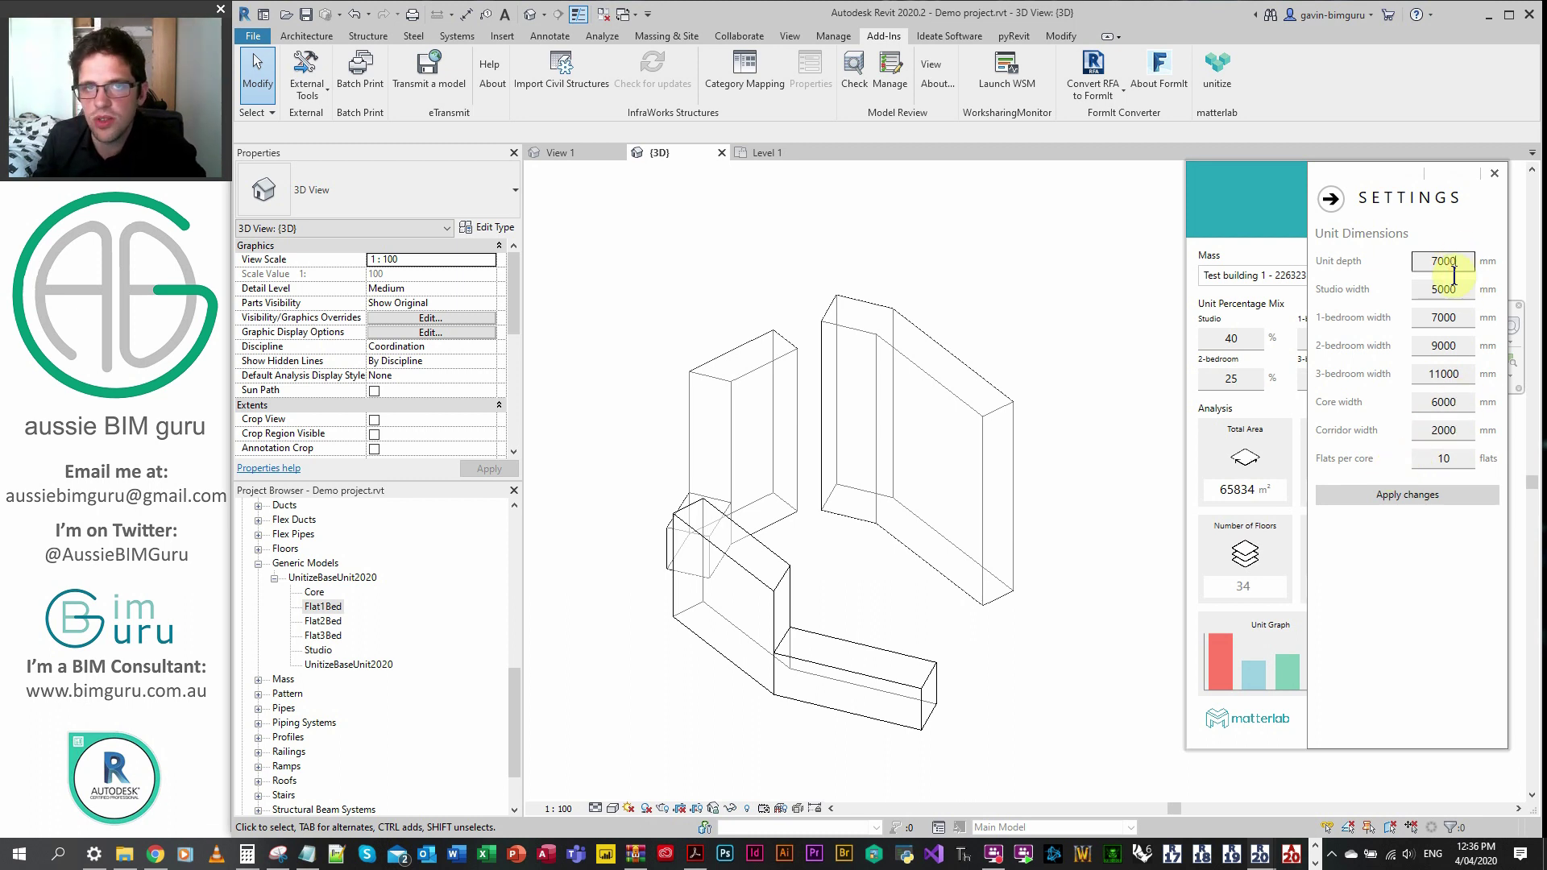
# - Delete the UnitizeBaseUnit2020 family from the project's generic models and return to the unit dimension settings
pyautogui.click(348, 579)
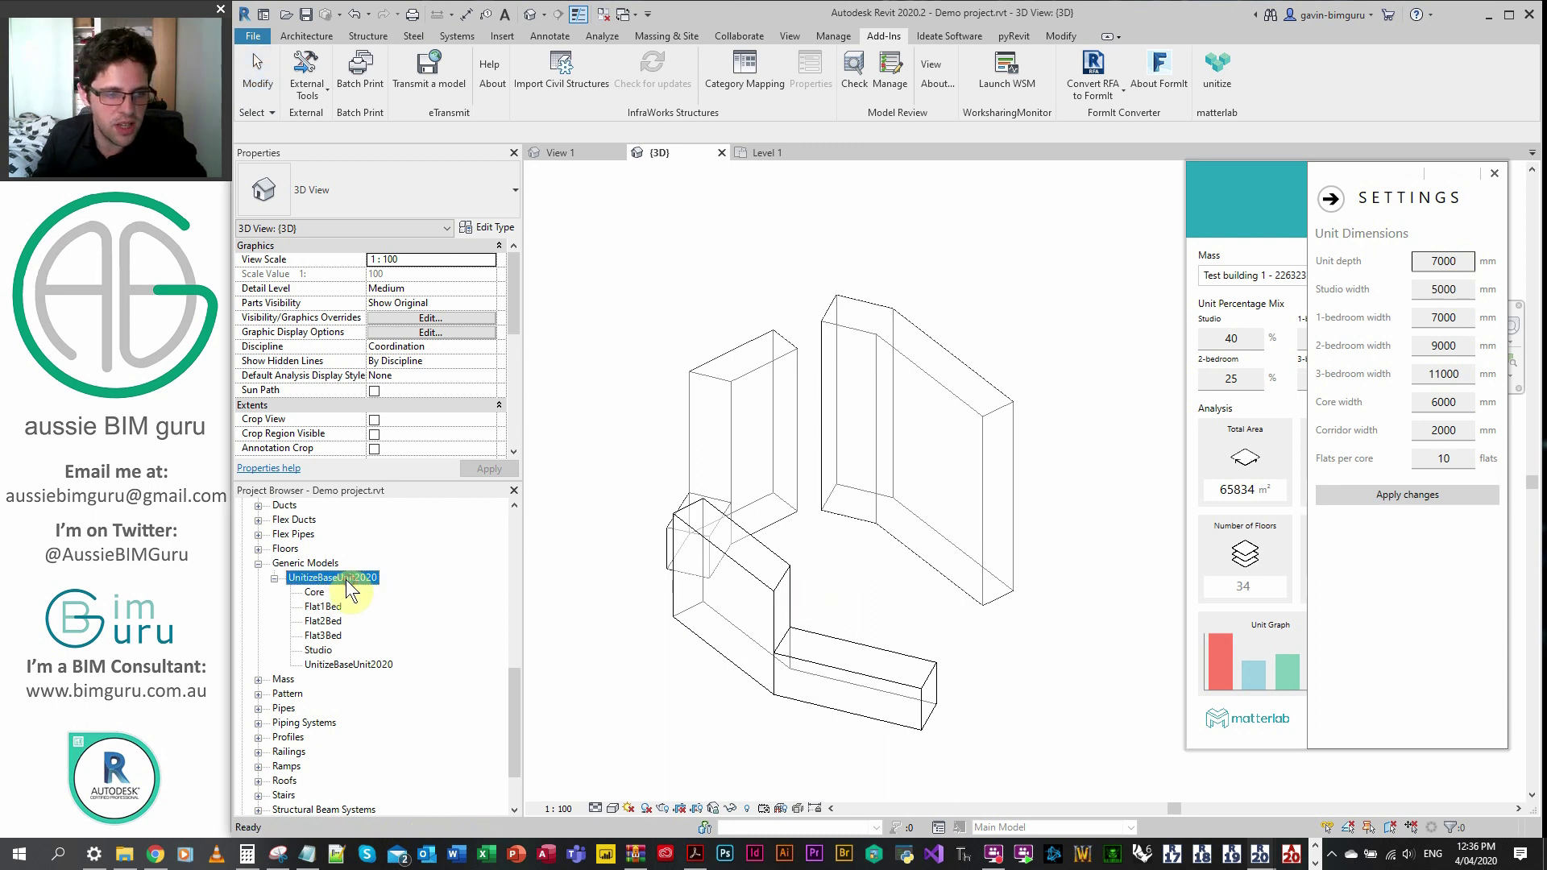
pyautogui.rightClick(345, 579)
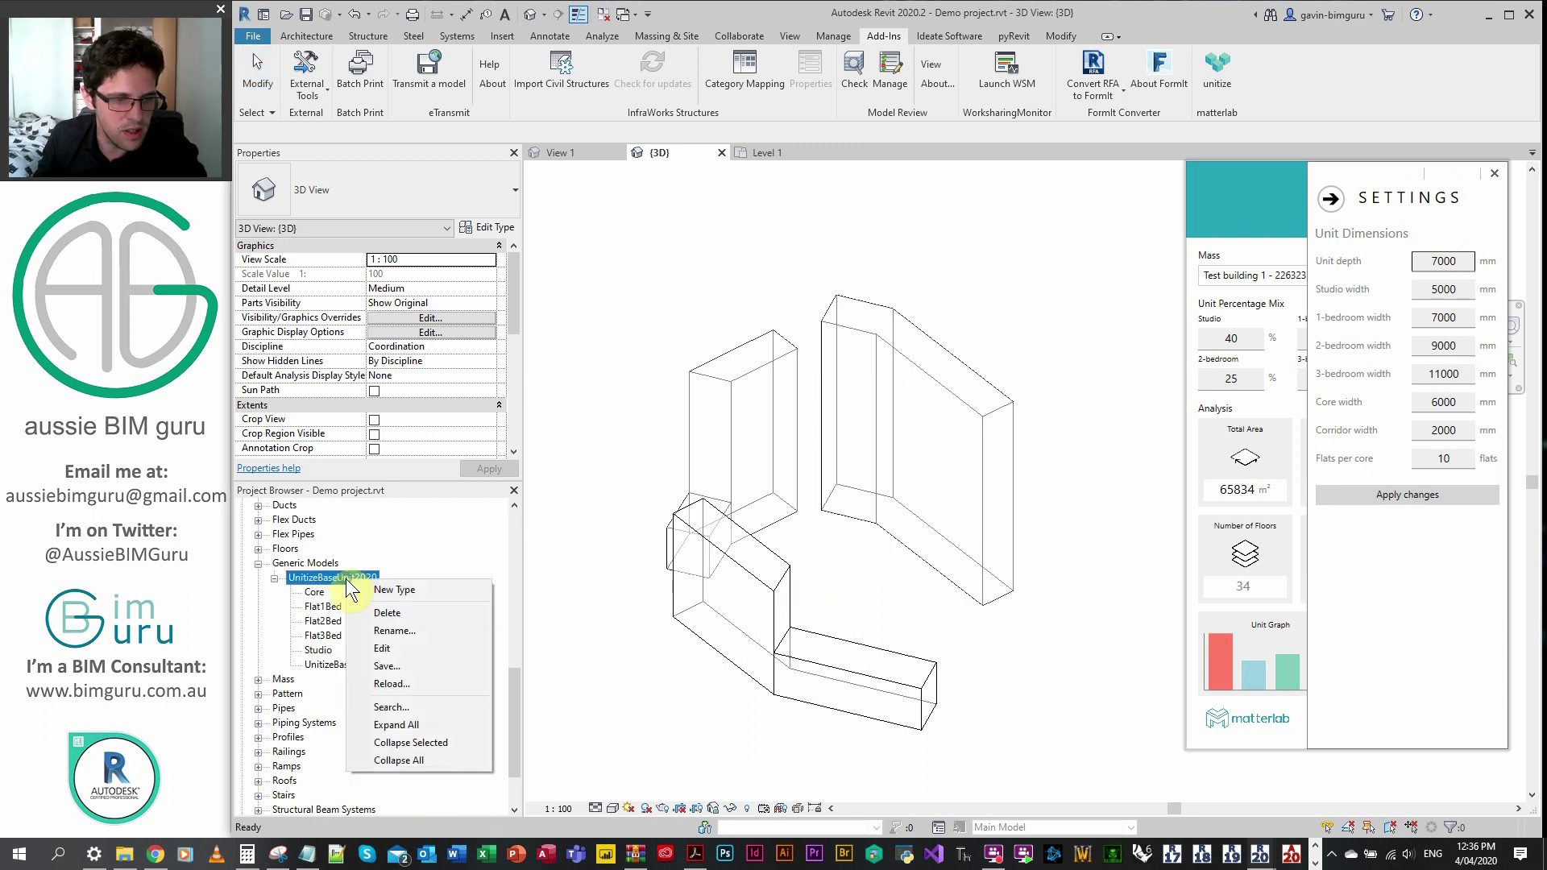
pyautogui.click(387, 612)
pyautogui.click(1464, 261)
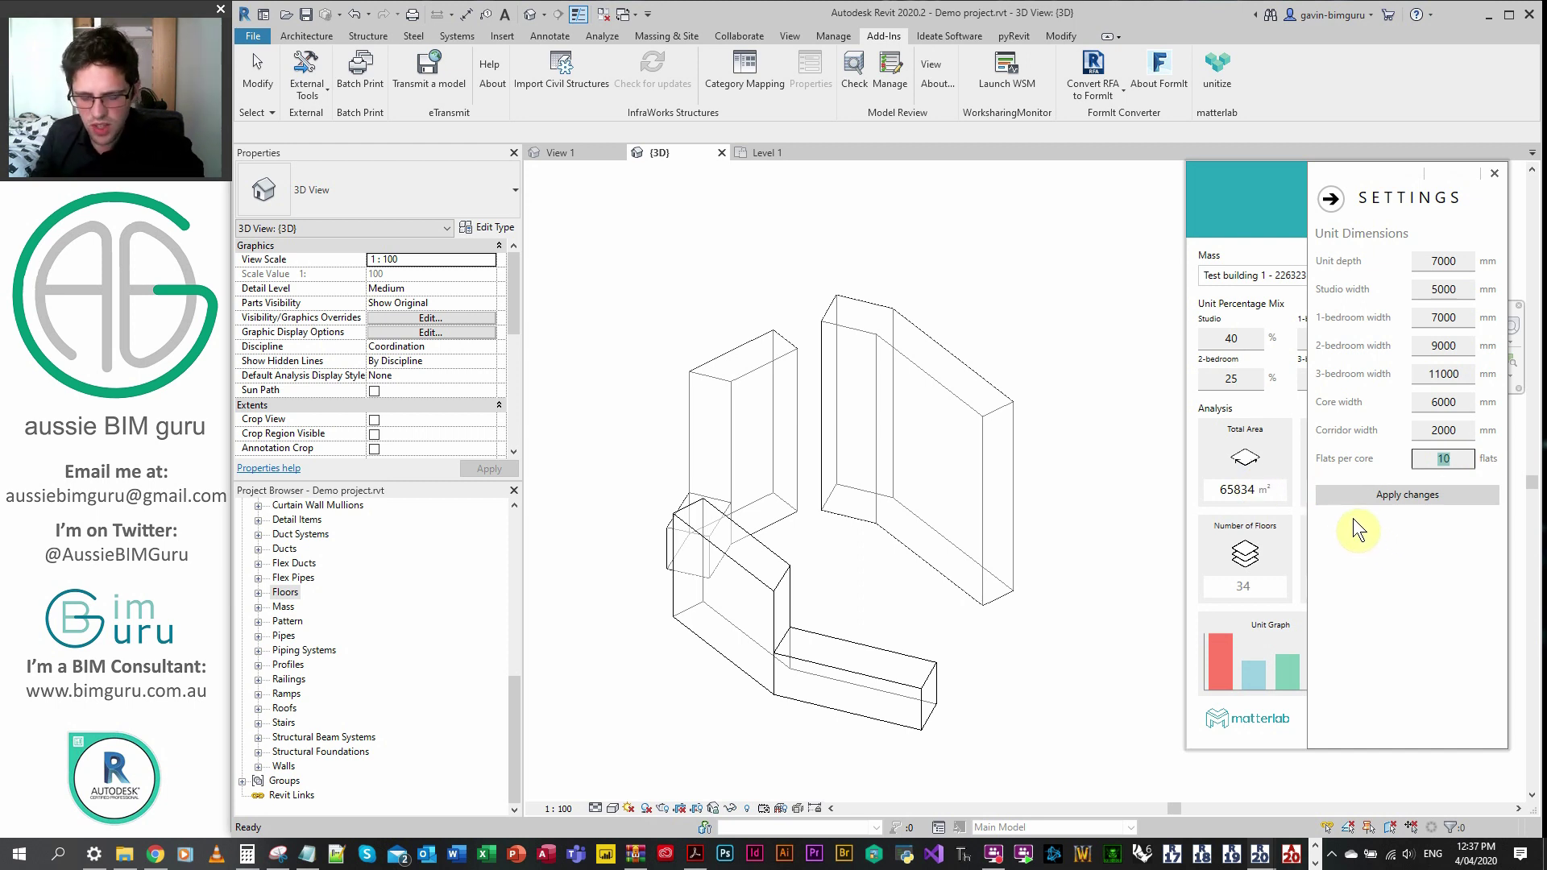
# - Return from the unit dimension settings and try the Targeted floor unit layout before restoring Stacked
pyautogui.click(1335, 203)
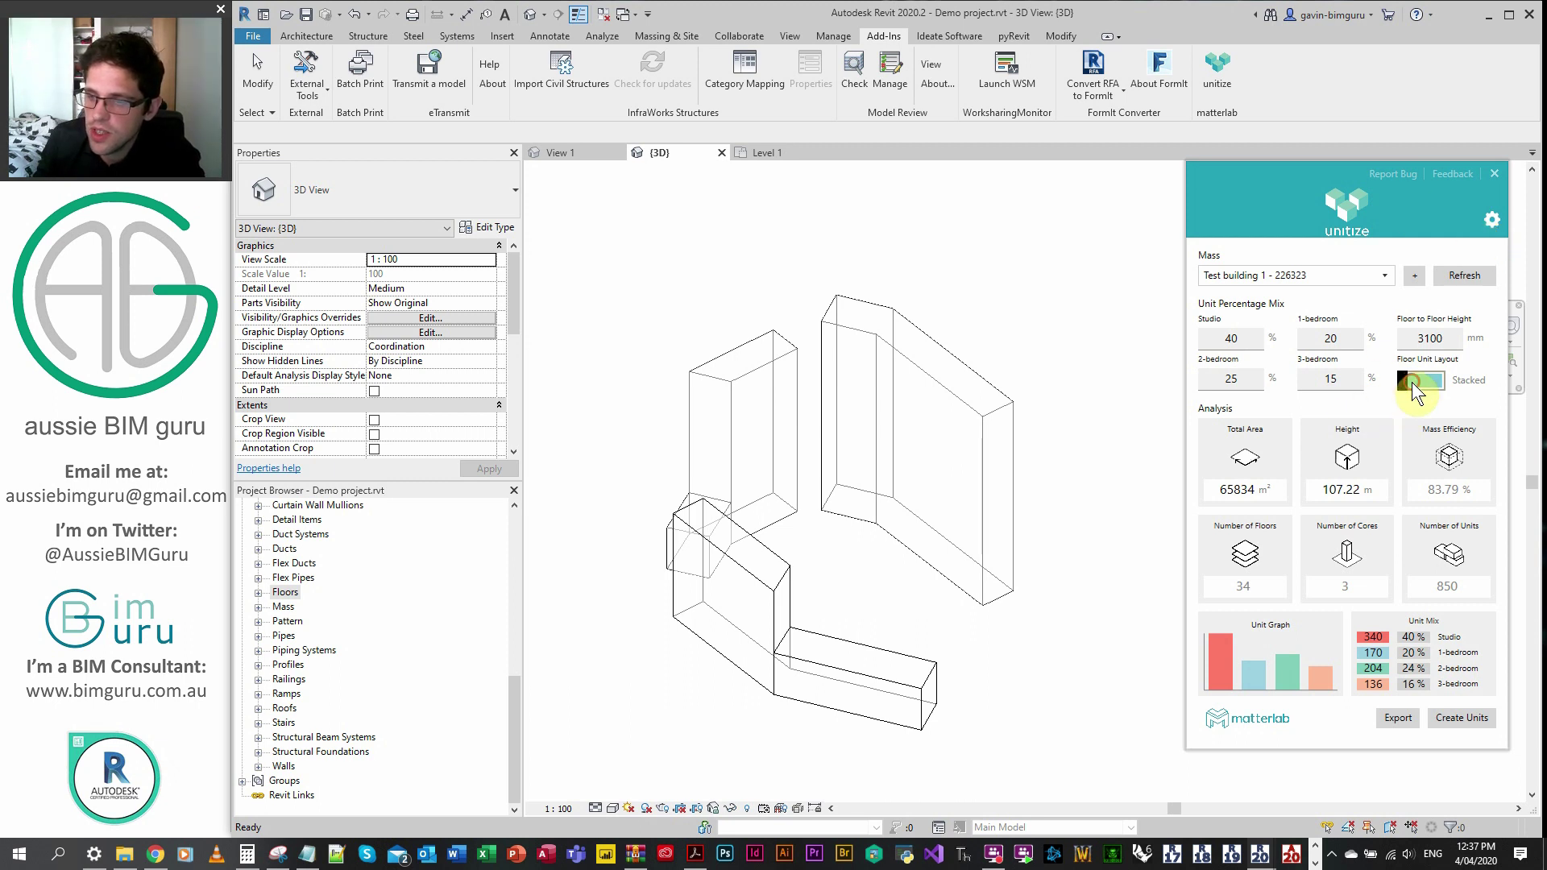
pyautogui.click(1420, 380)
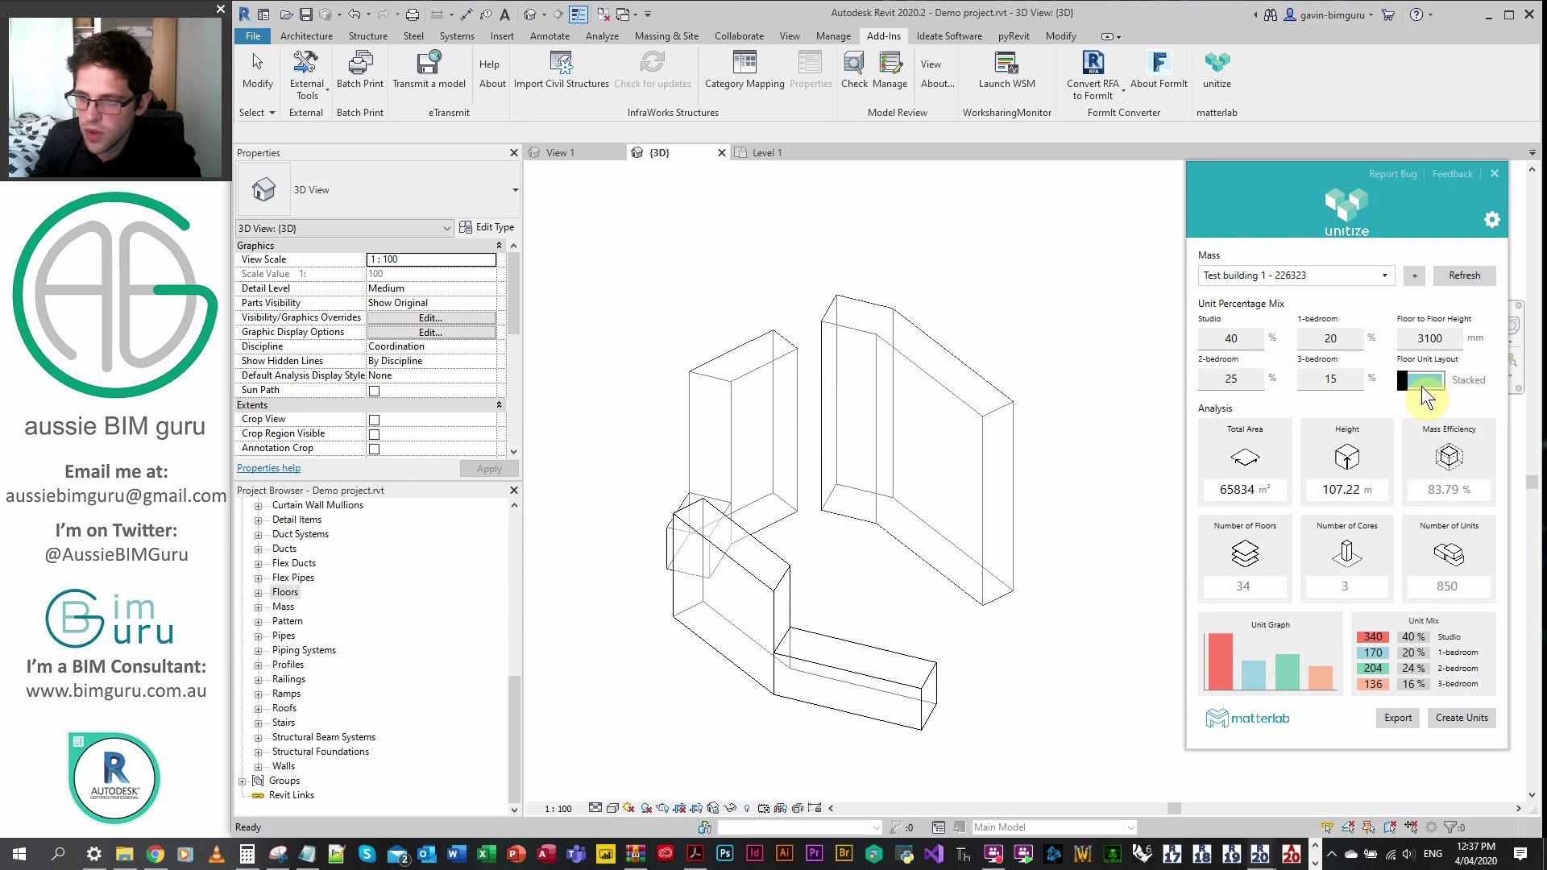
pyautogui.click(1421, 382)
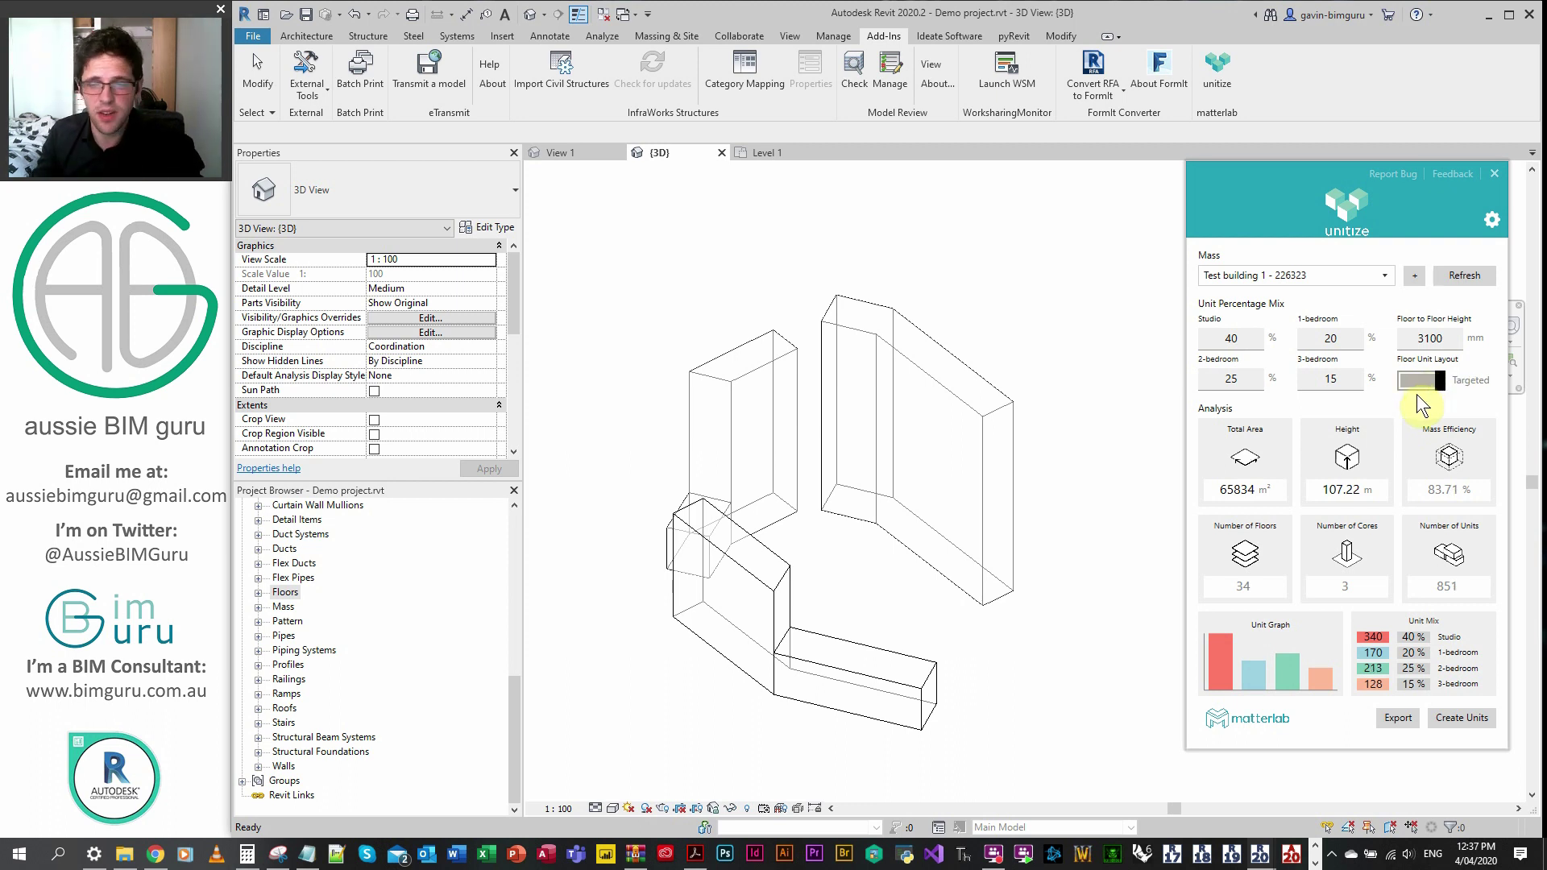
pyautogui.click(1413, 379)
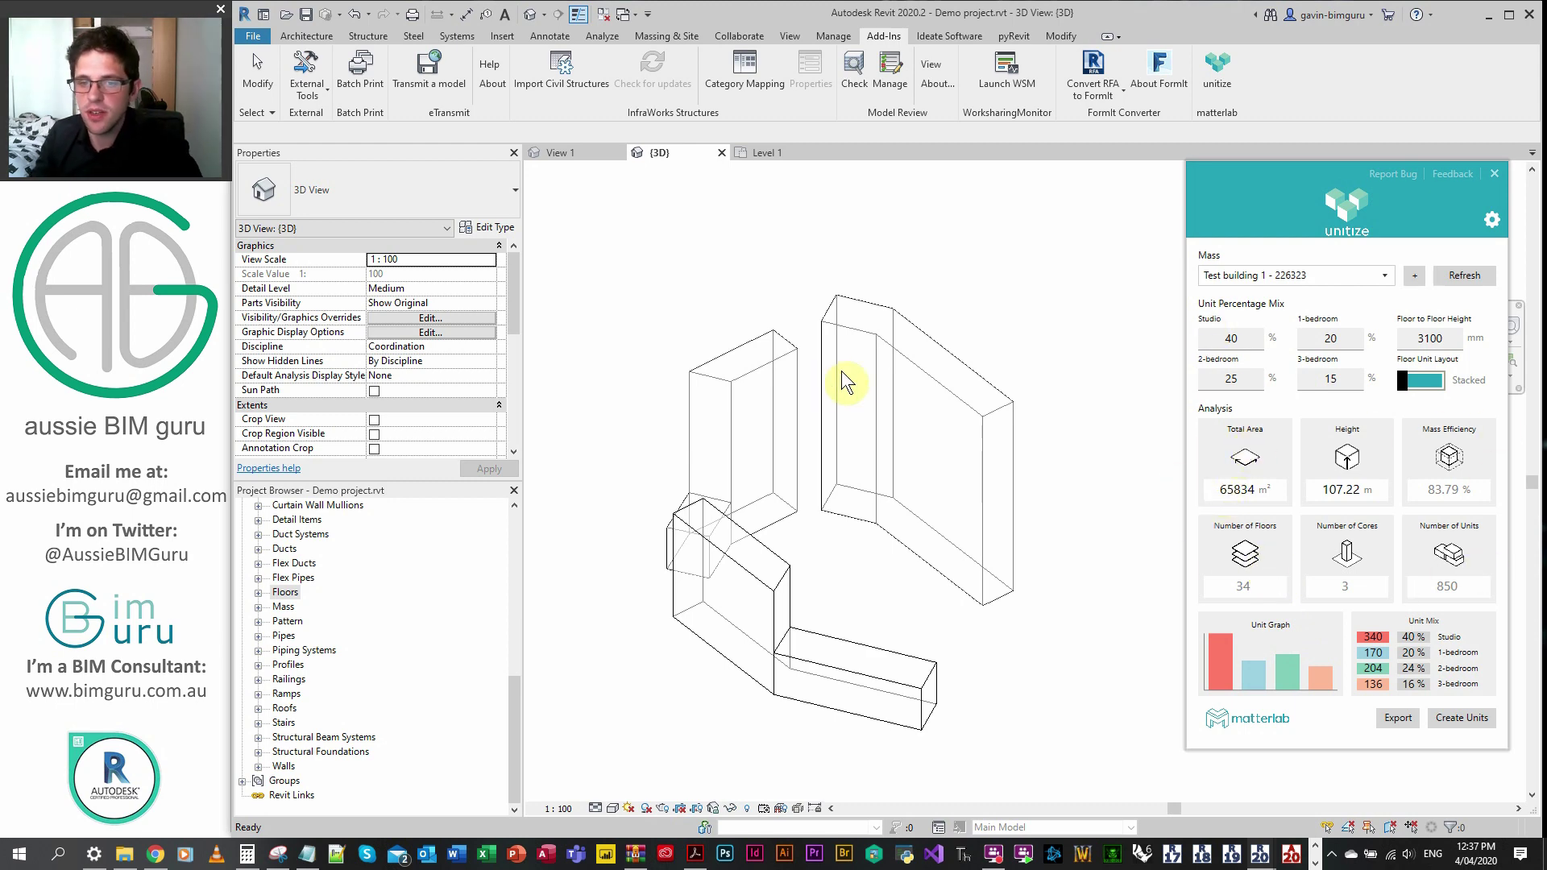
# - Lower the top of the tall bent mass to about 88 m and again to about 55 m, refreshing the analysis each time
pyautogui.click(892, 363)
pyautogui.moveTo(910, 348); pyautogui.dragTo(909, 384)
pyautogui.click(1063, 364)
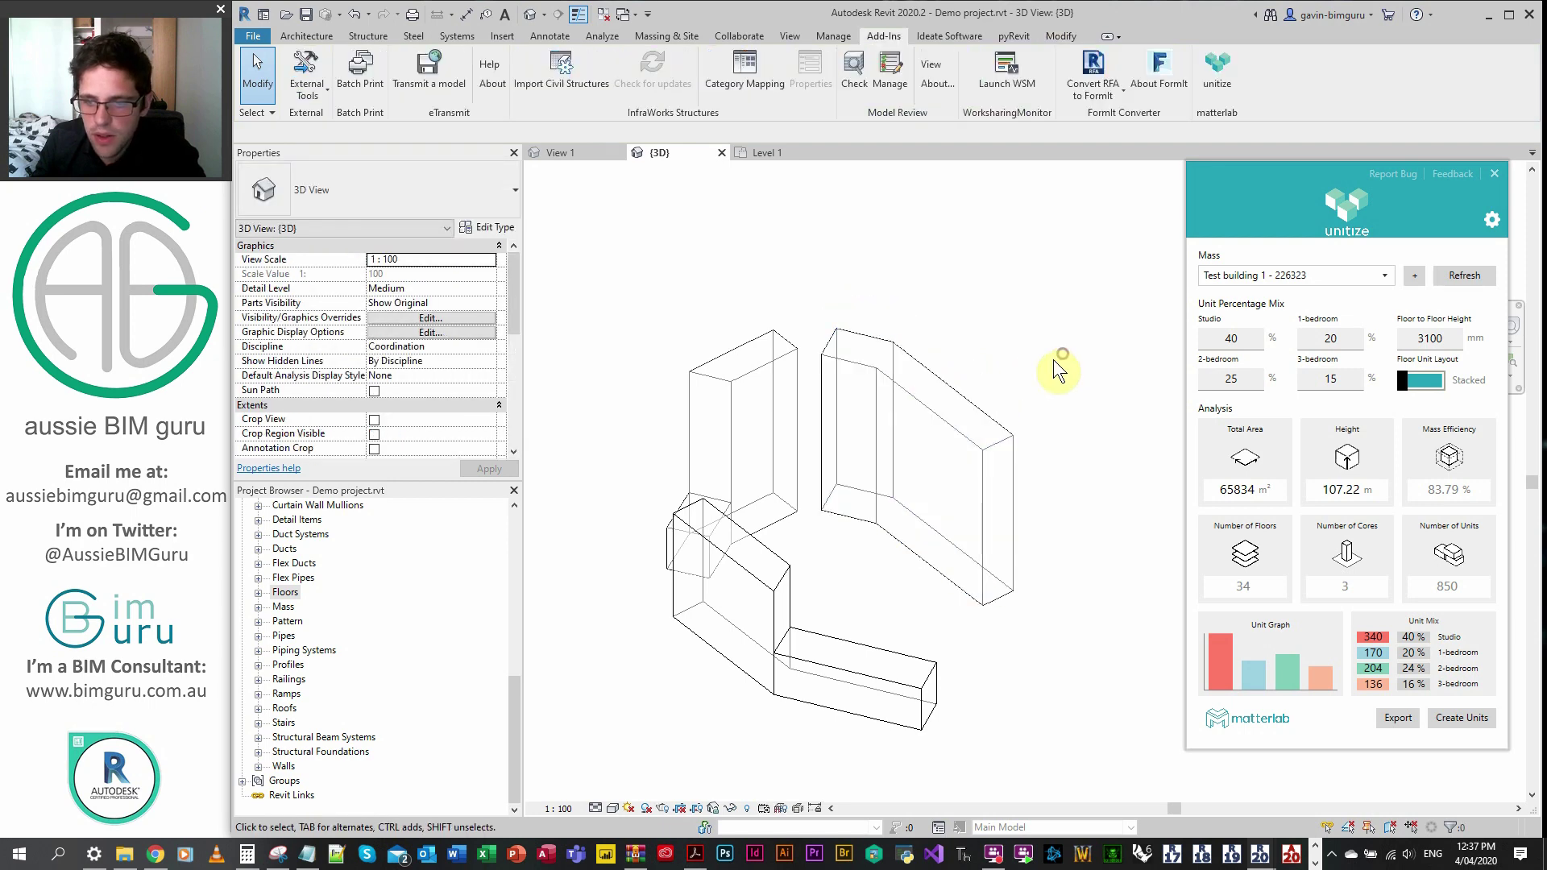
pyautogui.click(1470, 278)
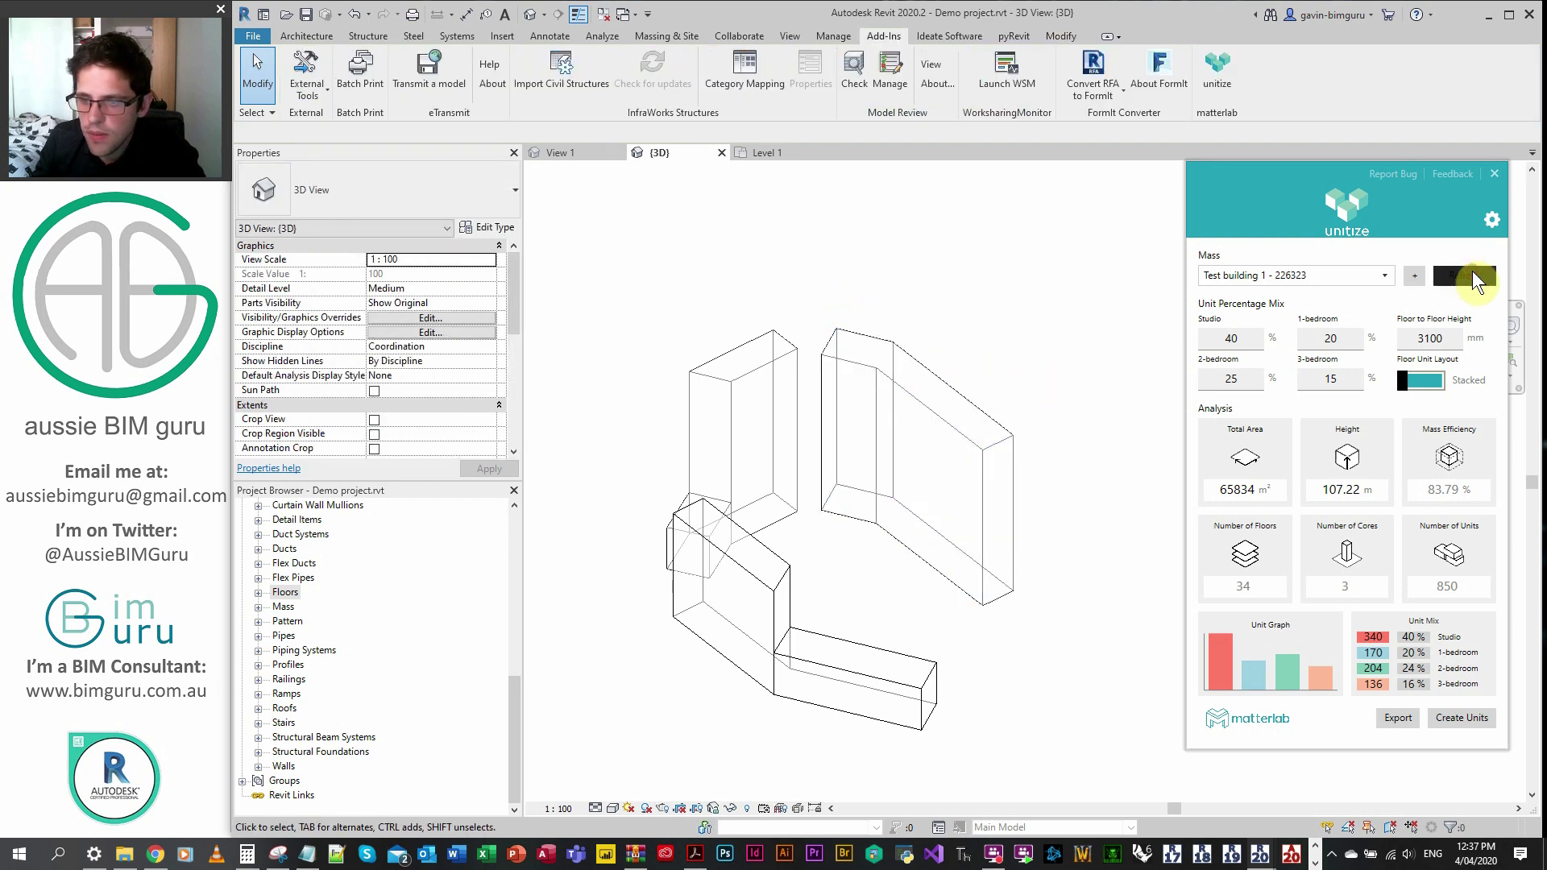
pyautogui.click(955, 385)
pyautogui.moveTo(911, 383); pyautogui.dragTo(897, 438)
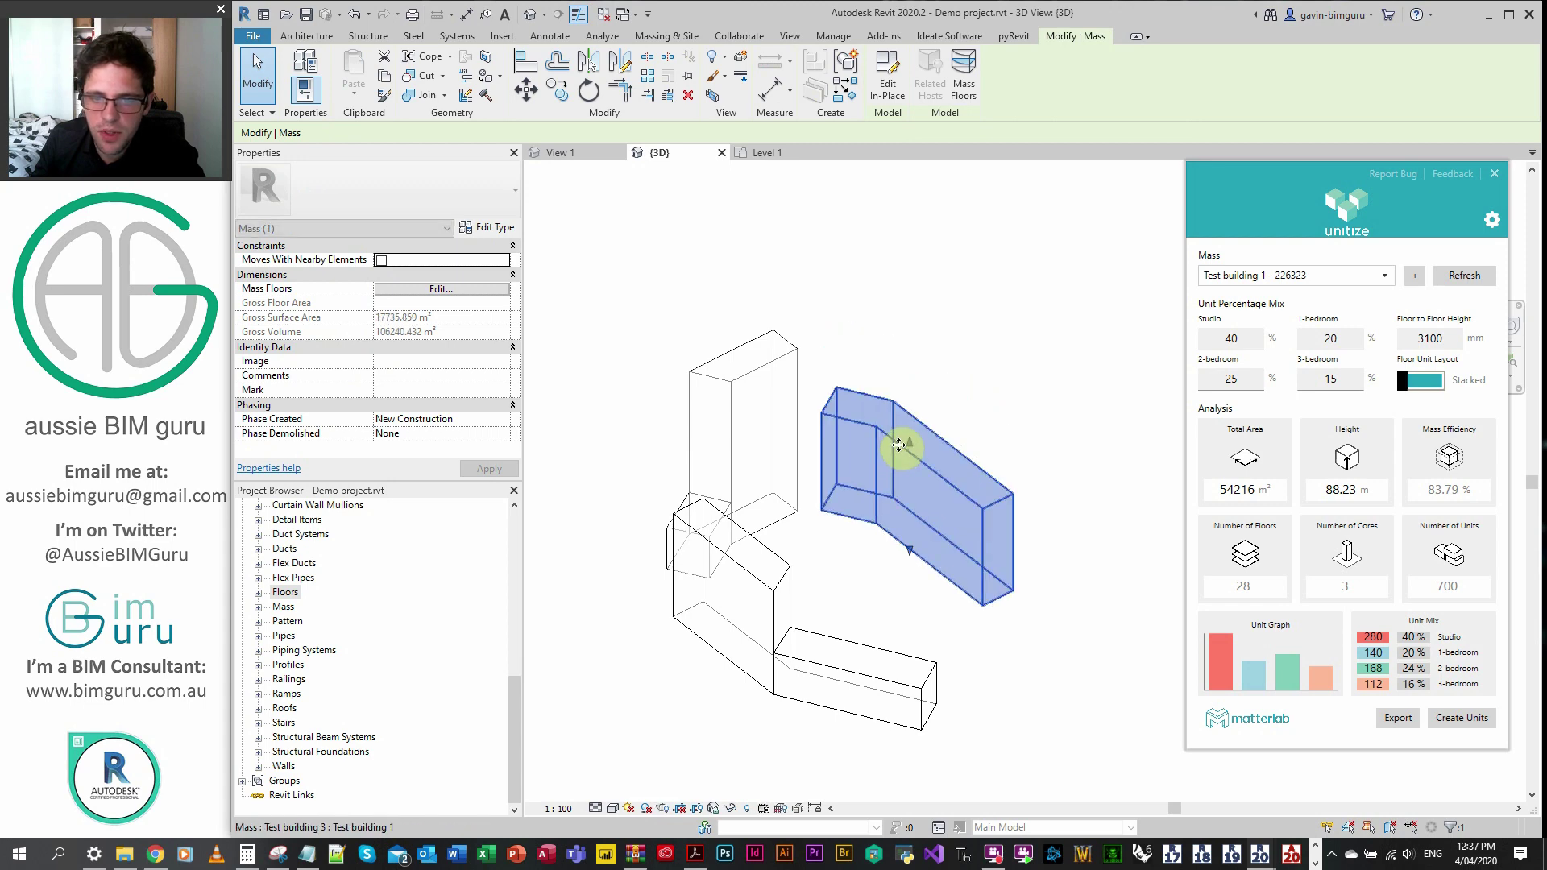
pyautogui.click(1464, 275)
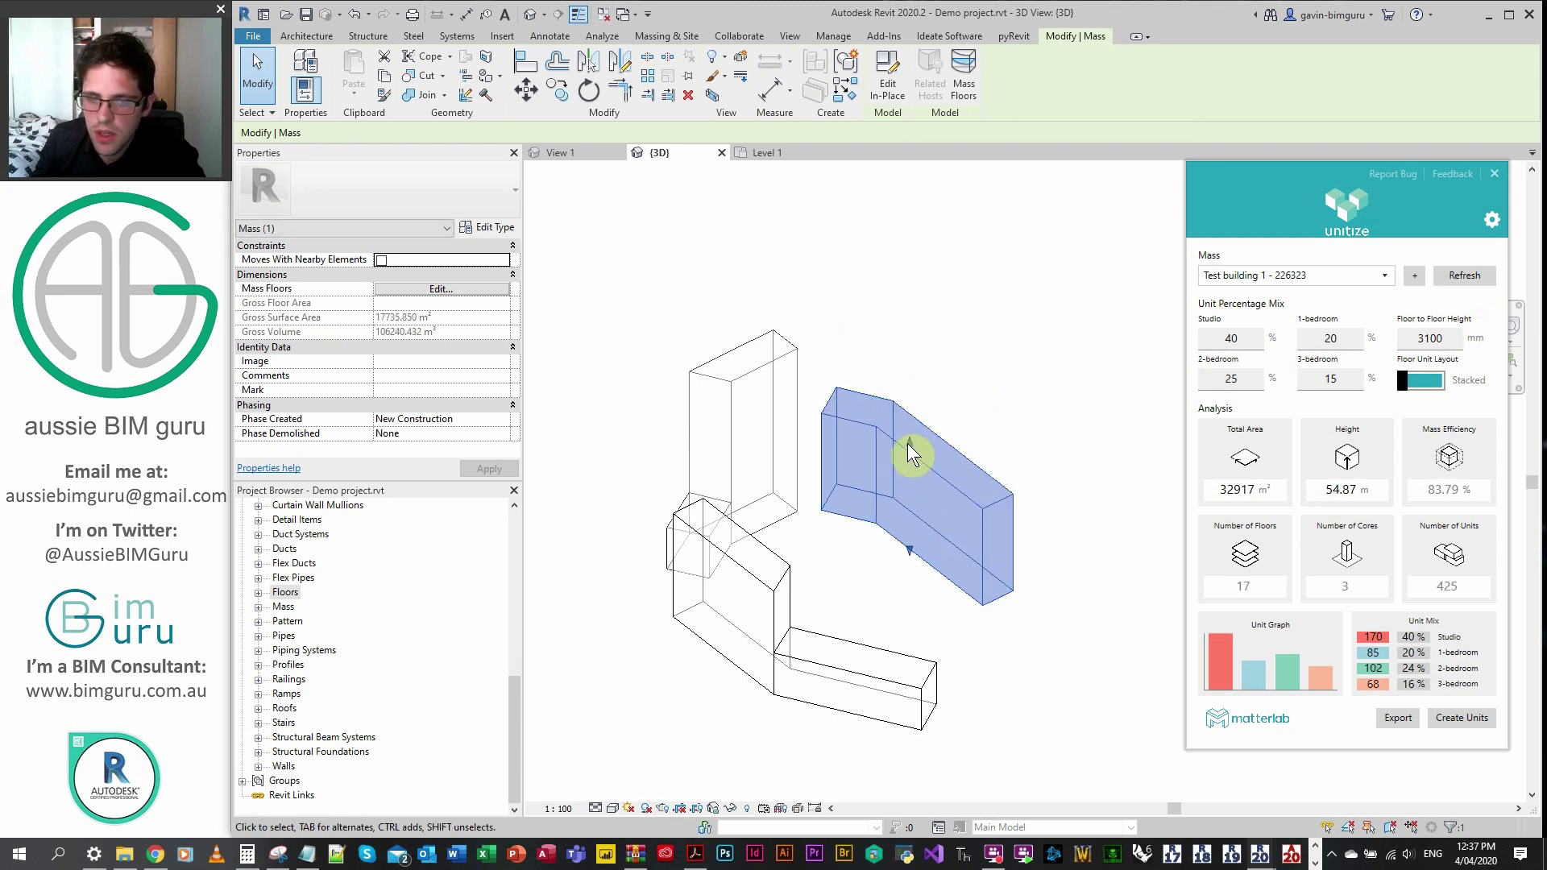
# - Raise the top of the tall bent mass to about 112.9 m and refresh the analysis
pyautogui.click(932, 456)
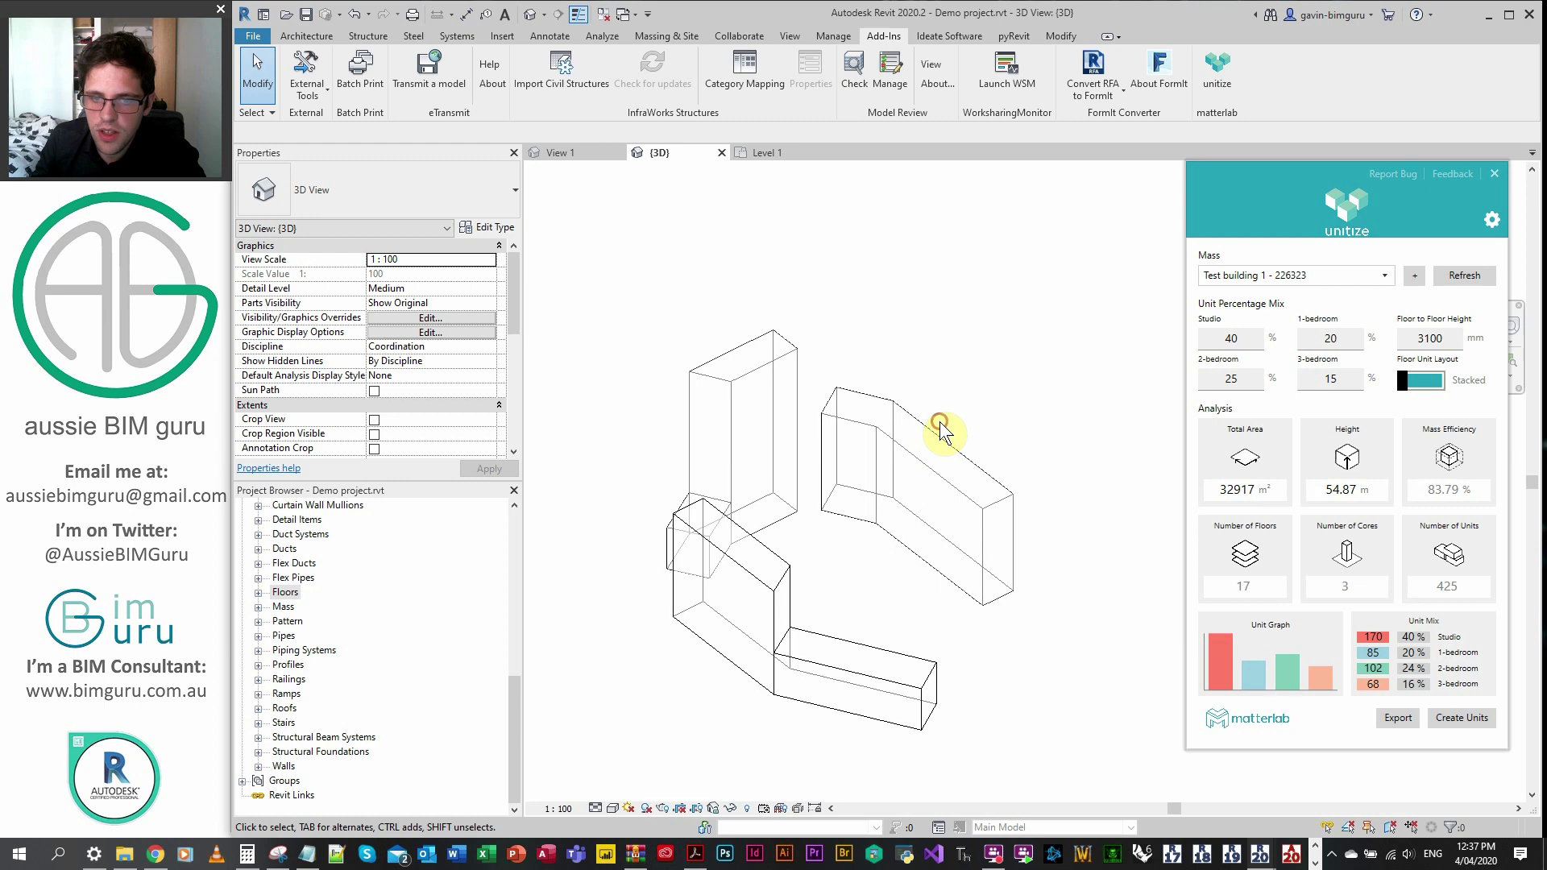
pyautogui.click(917, 442)
pyautogui.moveTo(911, 439); pyautogui.dragTo(907, 340)
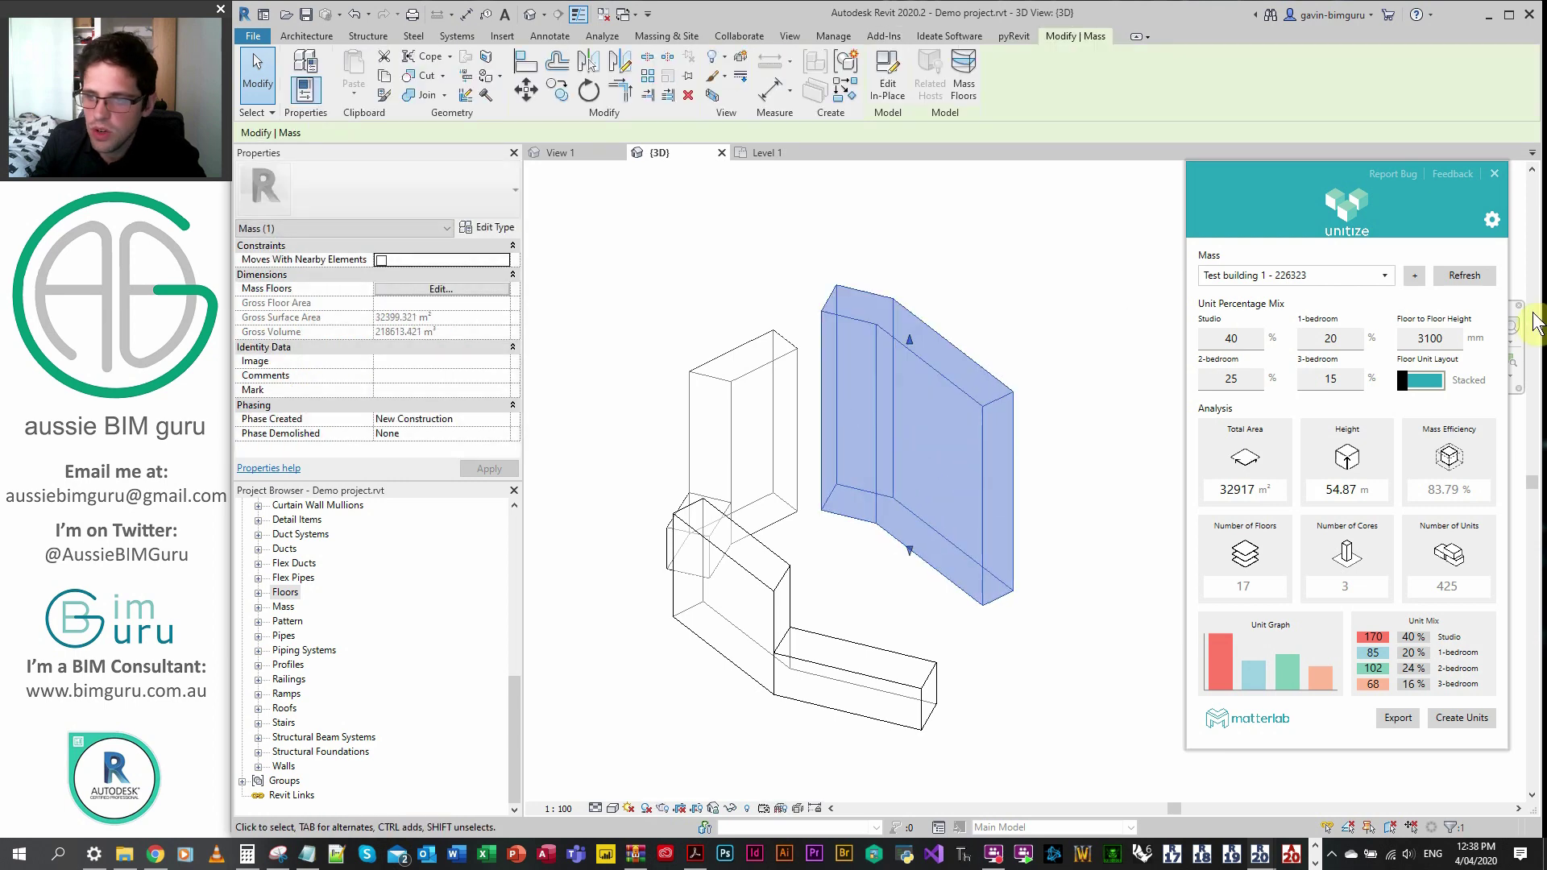
pyautogui.click(1465, 275)
pyautogui.click(1019, 258)
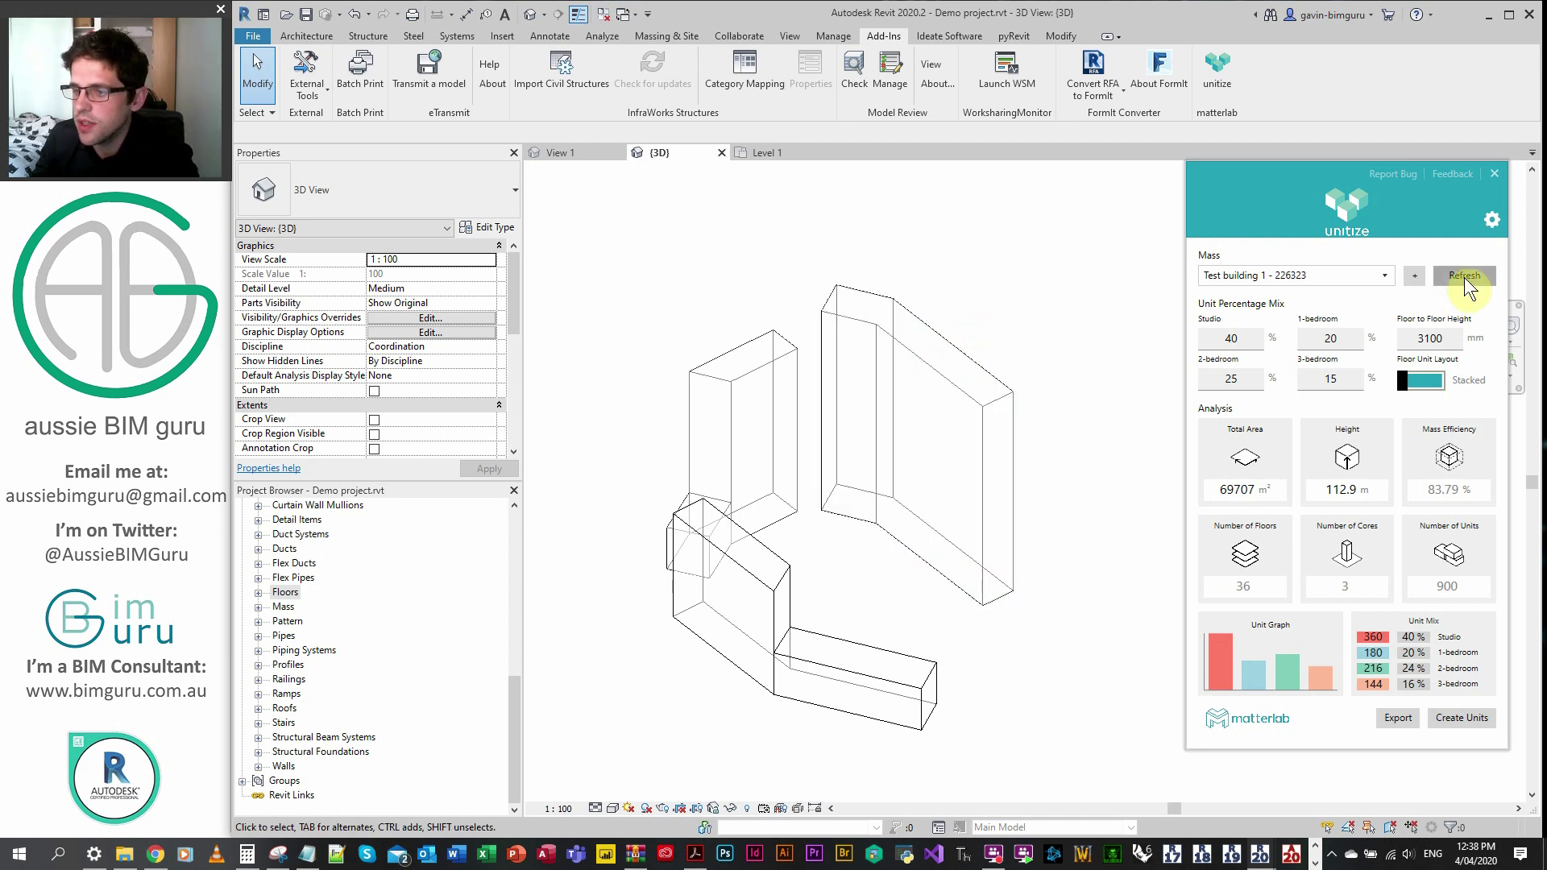
# - Try to create units for Test building 1 - 226323 and for Test building 1 - 226155
pyautogui.click(1460, 717)
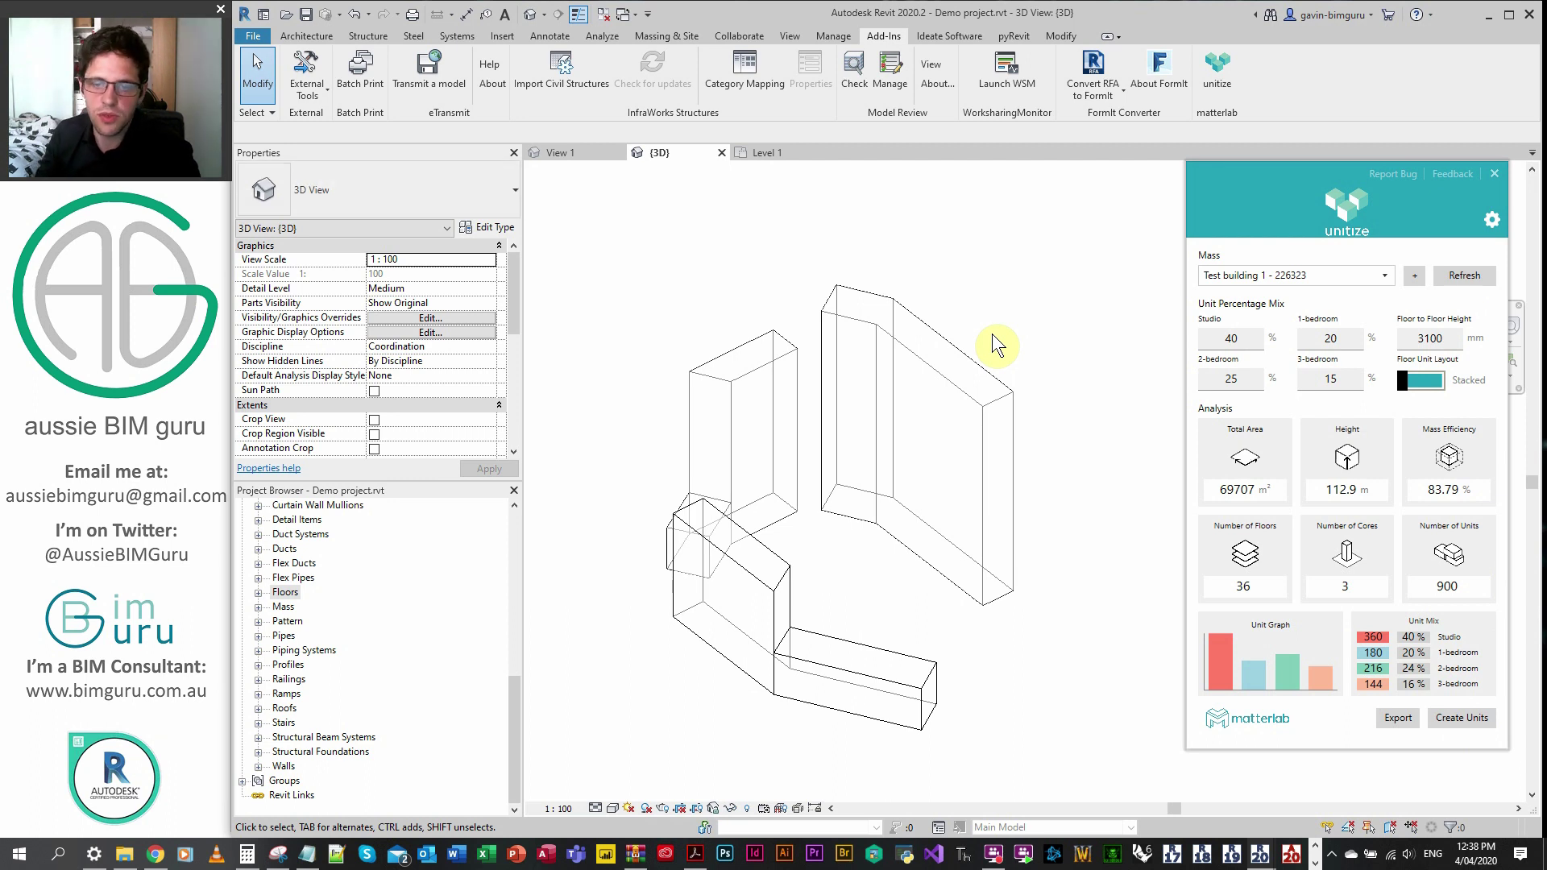
pyautogui.click(1454, 720)
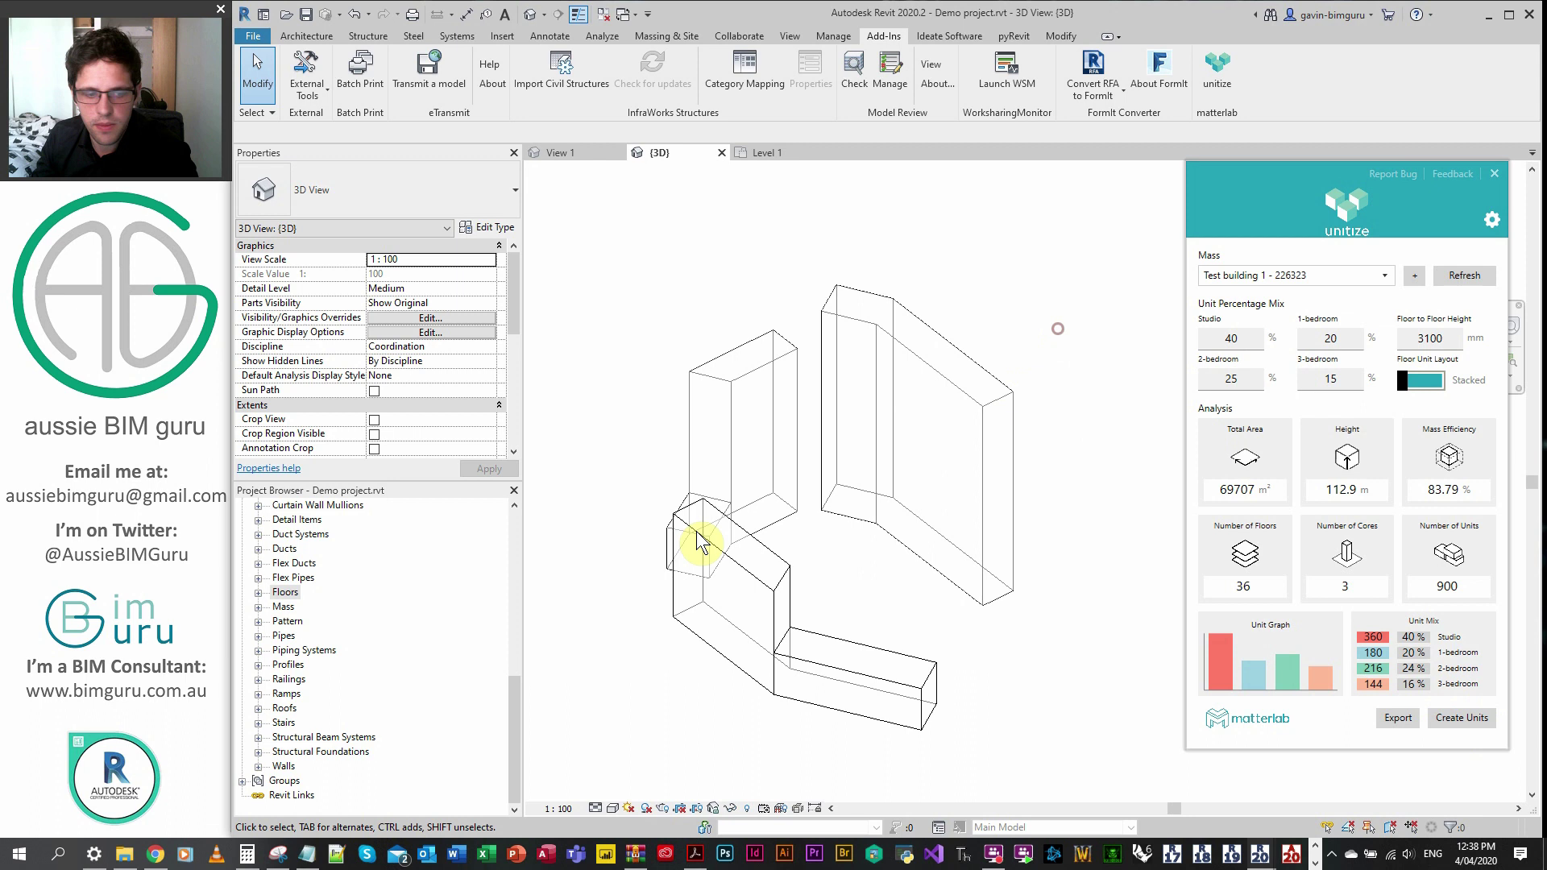
pyautogui.click(1305, 275)
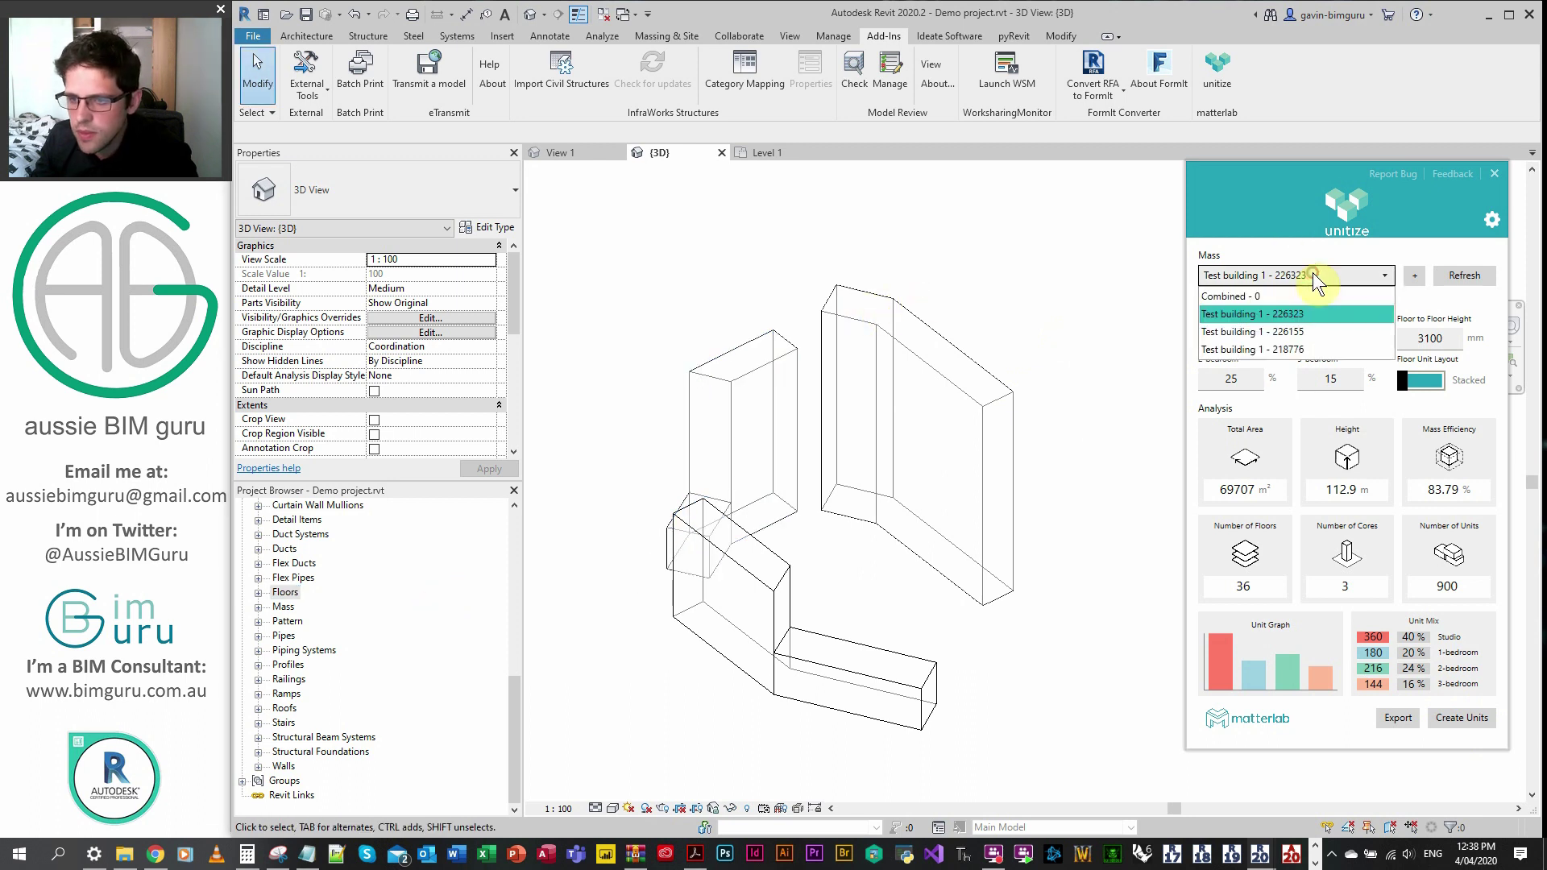
pyautogui.click(1298, 334)
pyautogui.click(1462, 278)
pyautogui.click(1461, 718)
pyautogui.moveTo(993, 377); pyautogui.dragTo(932, 370, button='middle')
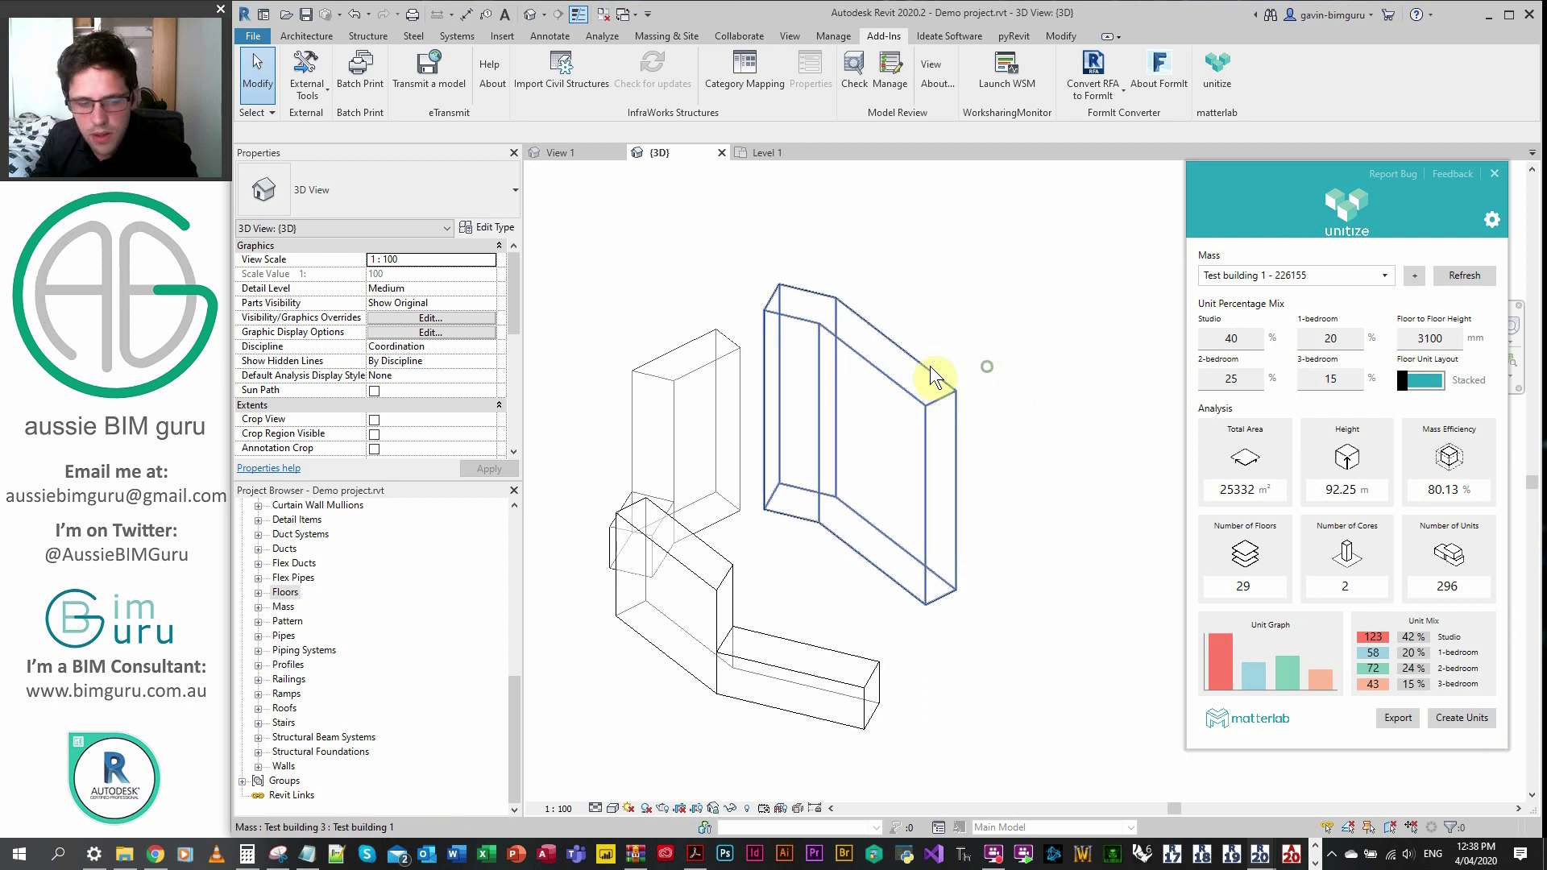
# - Close and relaunch Unitize, expand the UnitizeBaseUnit2020 generic model family to its types, and move the add-in window clear of the masses
pyautogui.click(1494, 173)
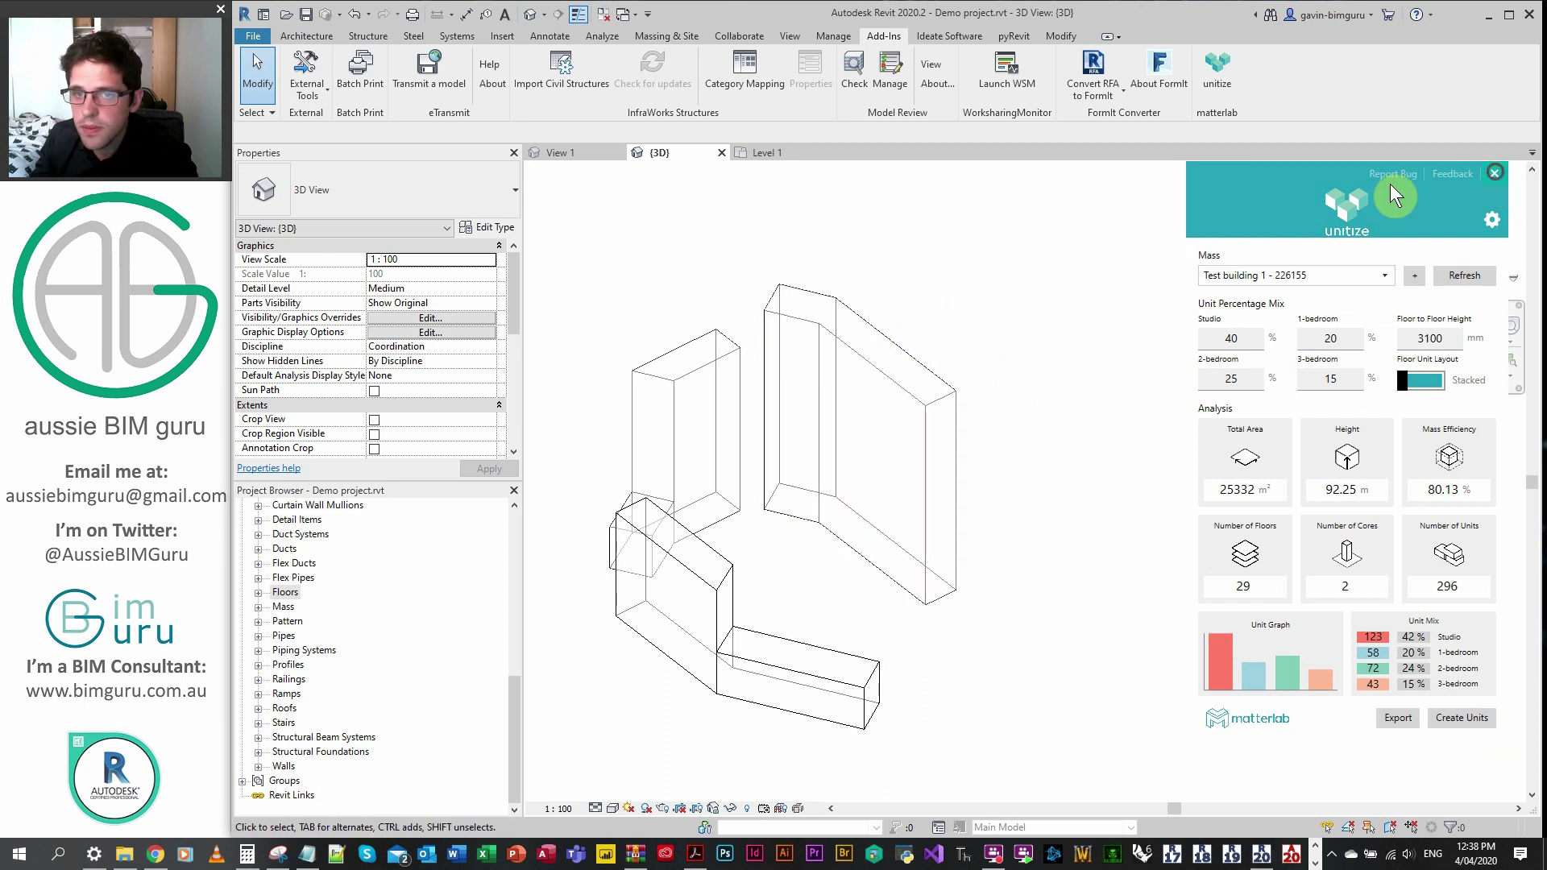
pyautogui.click(1216, 79)
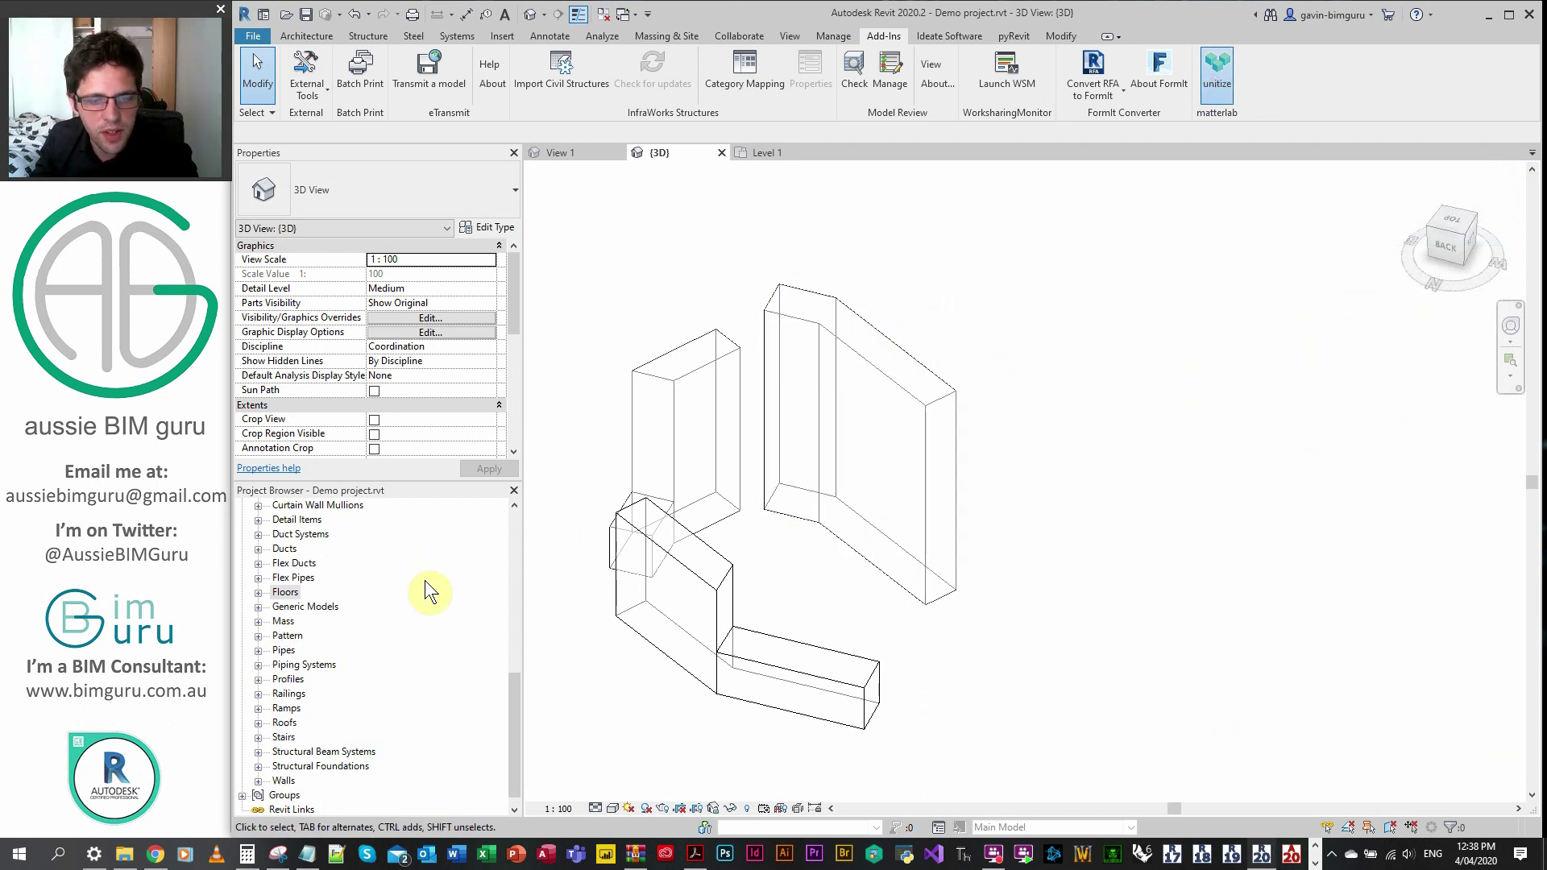
pyautogui.doubleClick(305, 607)
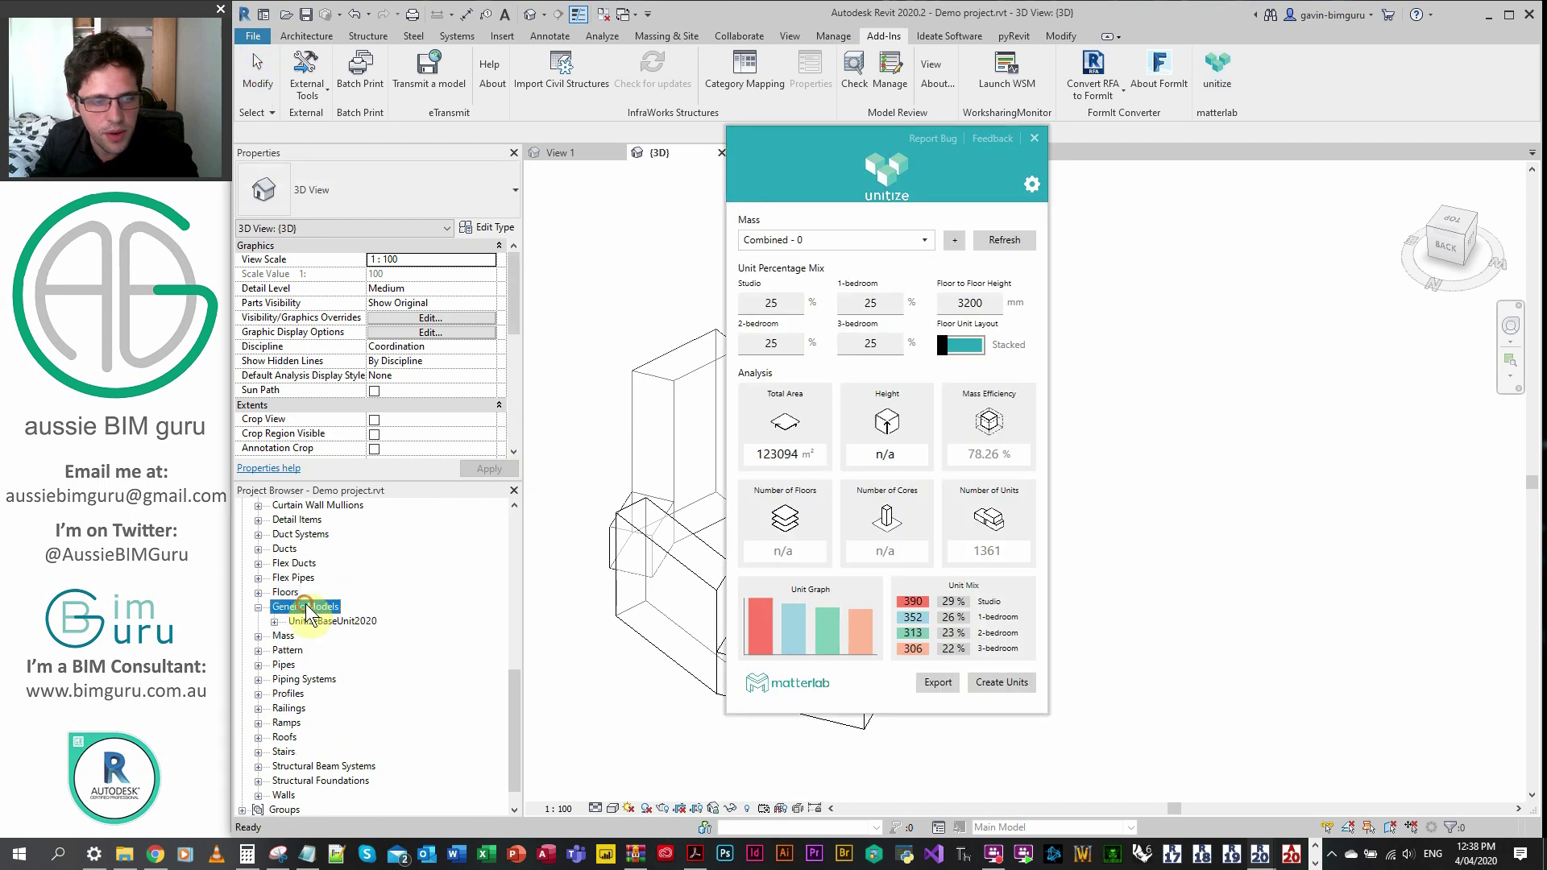
pyautogui.doubleClick(343, 621)
pyautogui.moveTo(843, 145); pyautogui.dragTo(1293, 158)
# - Choose the mass Test building 1 - 226323, set its floor to floor height to 3100 mm, and refresh the analysis
pyautogui.click(1369, 254)
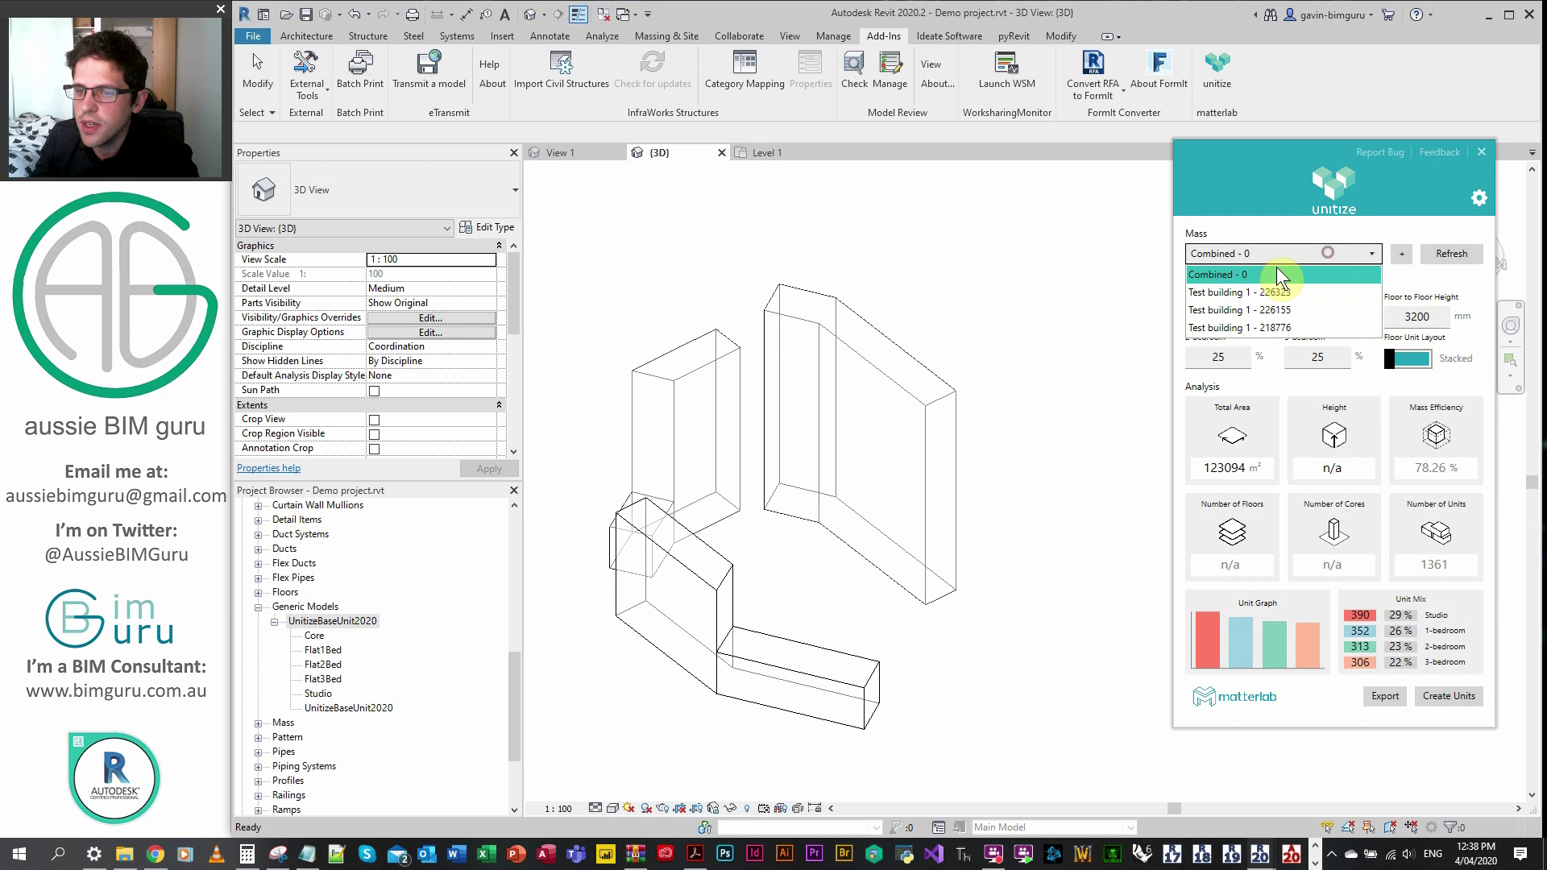
pyautogui.click(1279, 300)
pyautogui.doubleClick(1416, 316)
pyautogui.write('321')
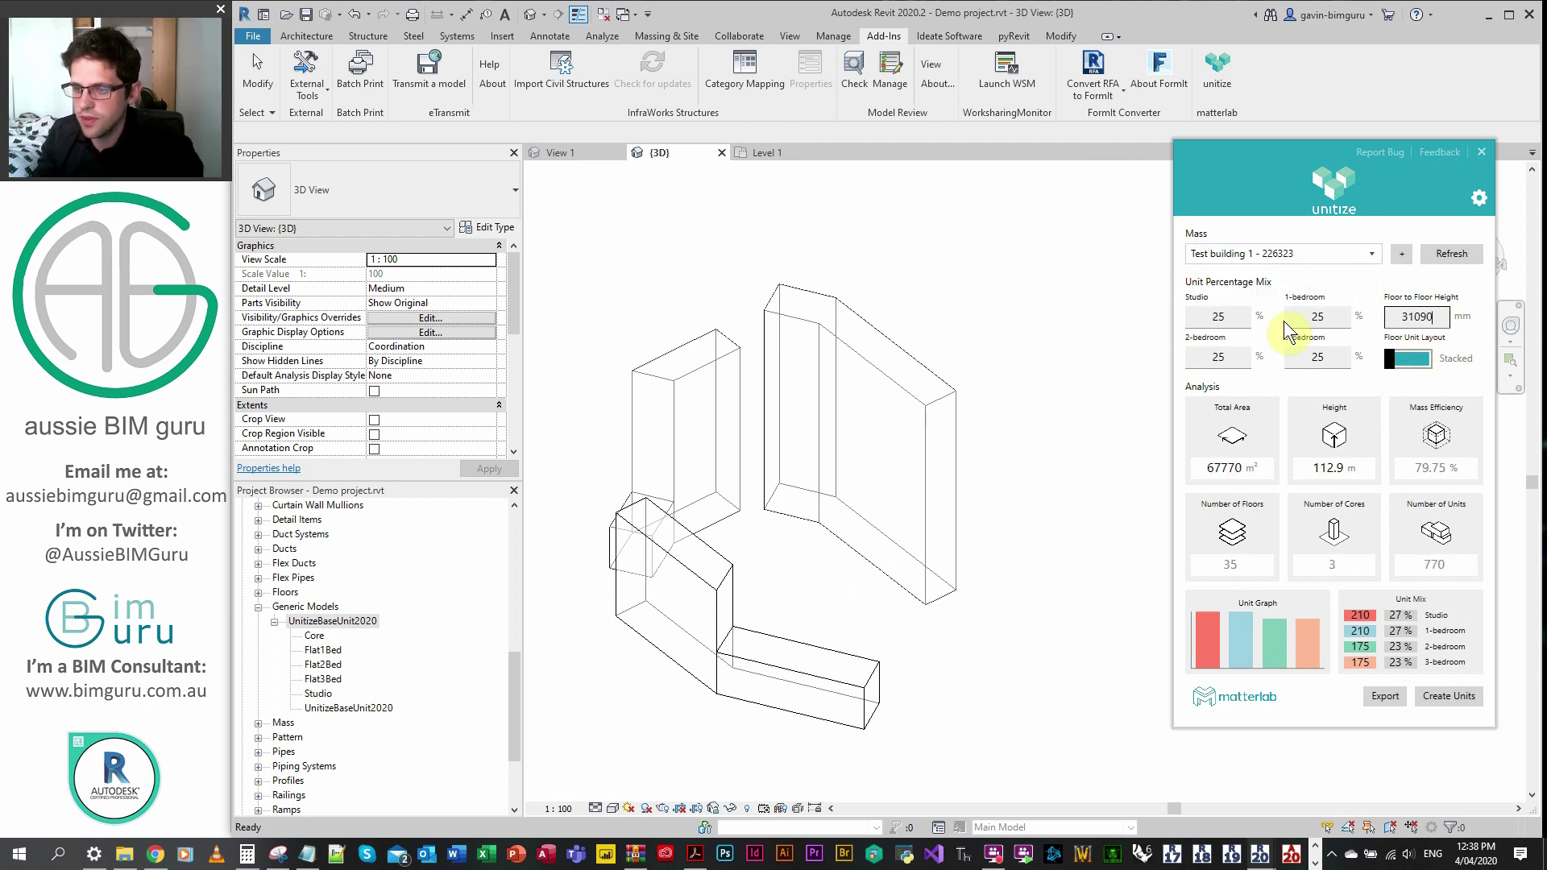
pyautogui.click(1450, 253)
# - Set the corridor width to 1800 mm in the unit dimension settings and return to the analysis
pyautogui.click(1478, 197)
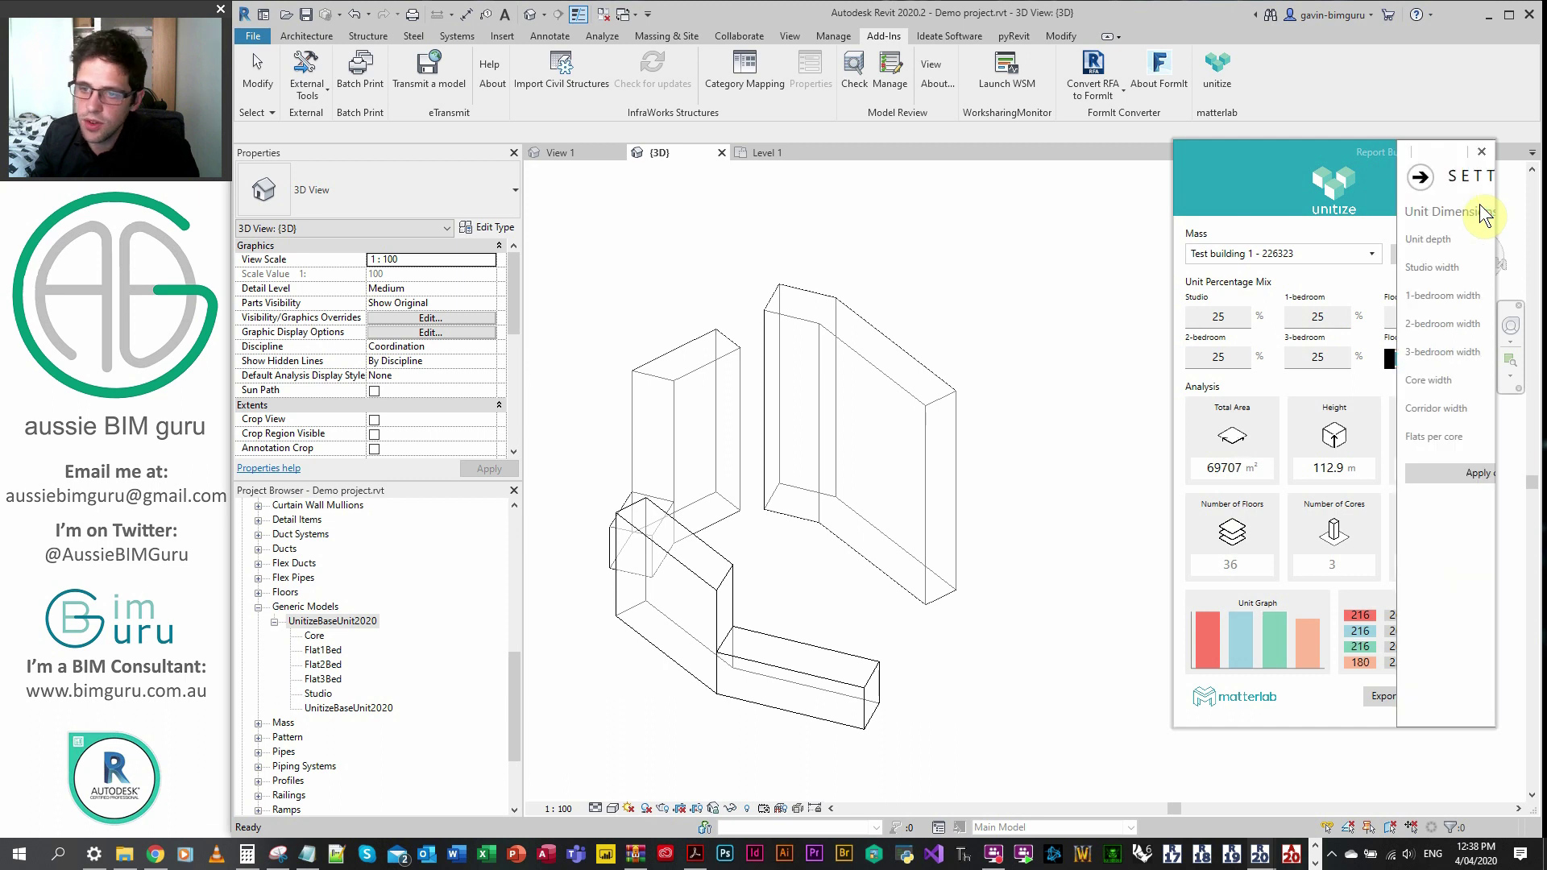
pyautogui.click(1442, 267)
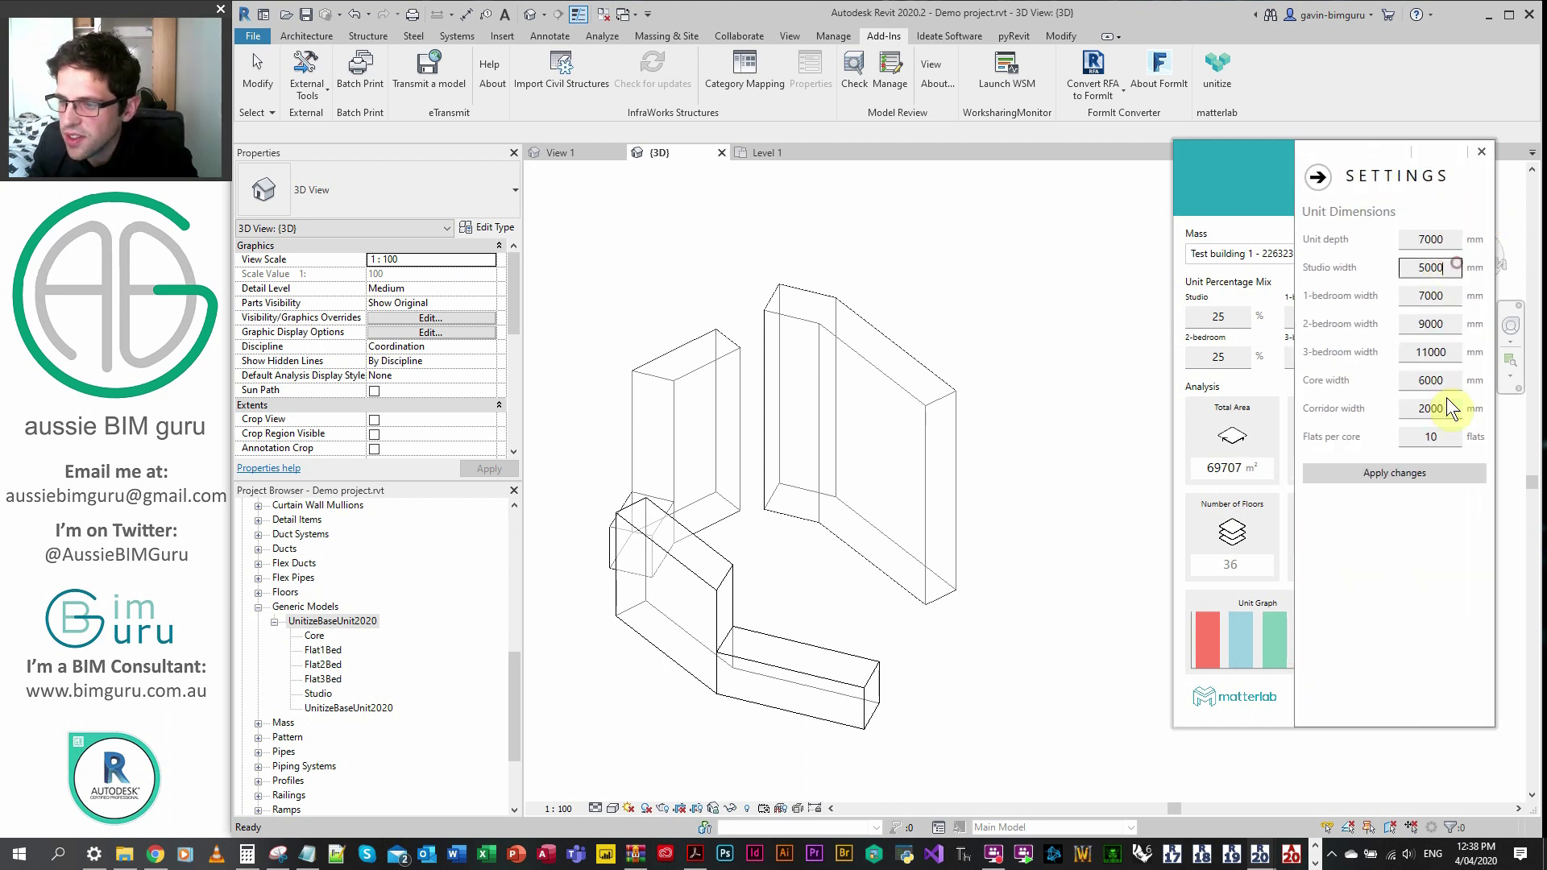
pyautogui.doubleClick(1450, 402)
pyautogui.write('1800')
pyautogui.click(1313, 177)
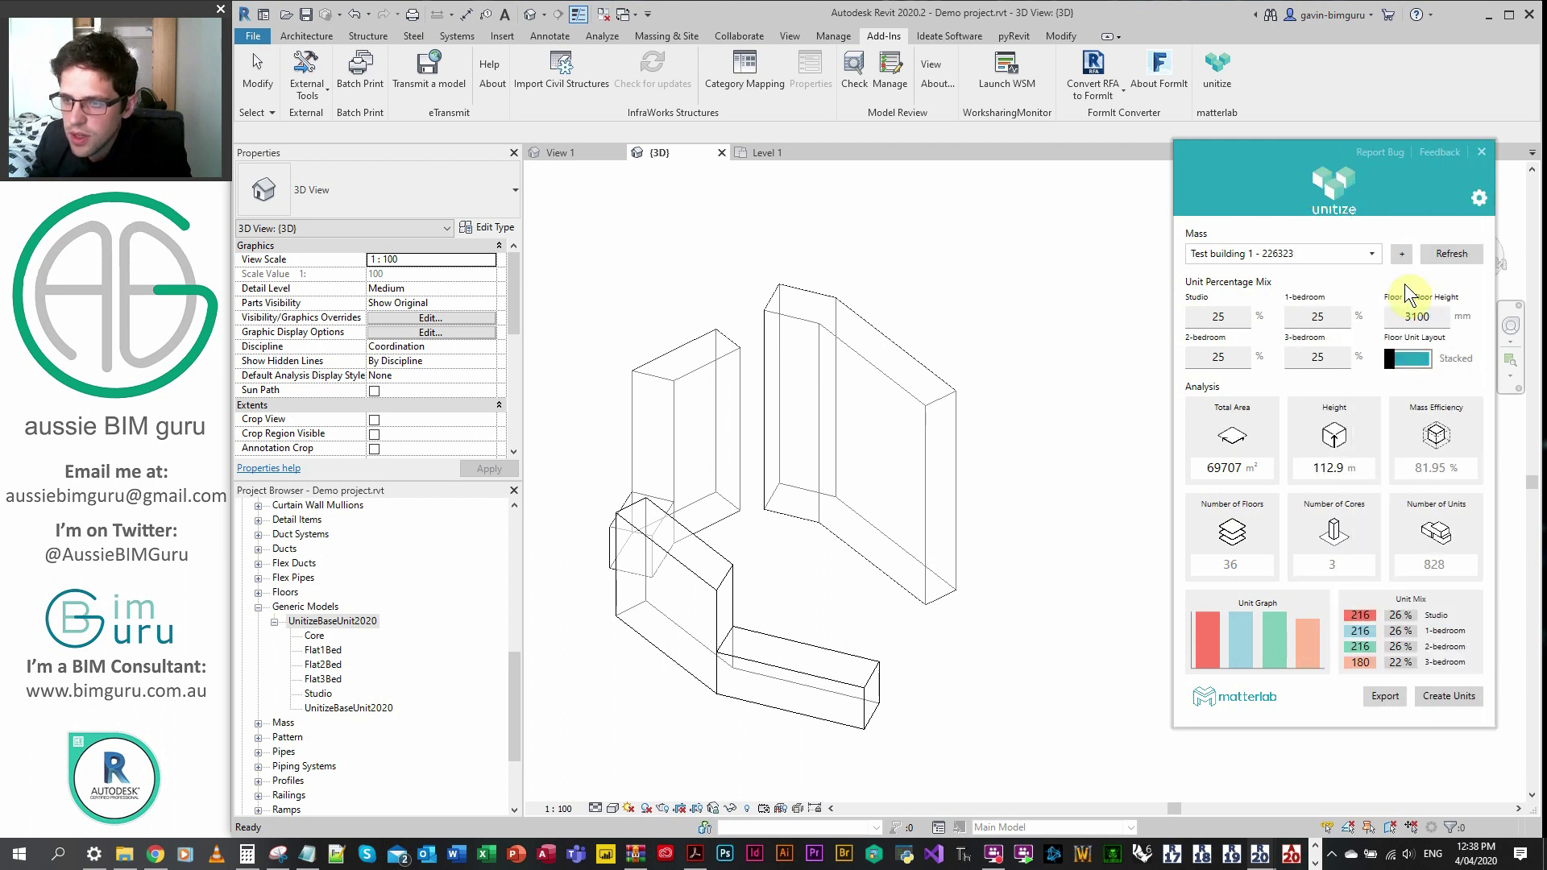
# - Set the unit mix to 30% studio, 30% 1-bedroom, 30% 2-bedroom and 10% 3-bedroom
pyautogui.doubleClick(1217, 317)
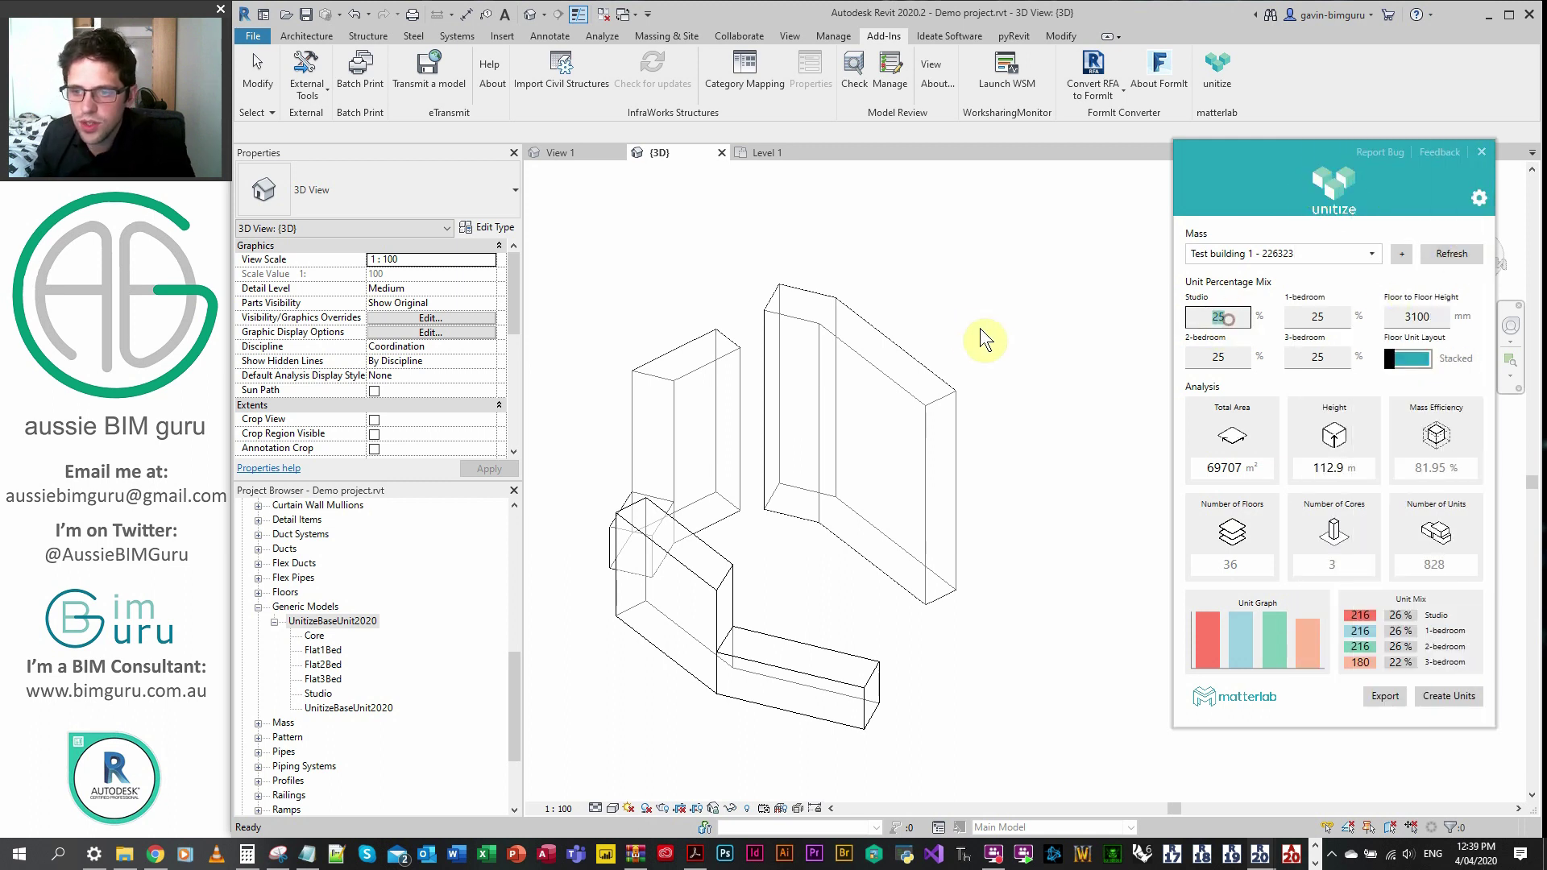
pyautogui.write('30')
pyautogui.doubleClick(1297, 316)
pyautogui.write('30')
pyautogui.doubleClick(1233, 359)
pyautogui.write('30')
pyautogui.press('Tab')
pyautogui.write('1')
pyautogui.click(1414, 310)
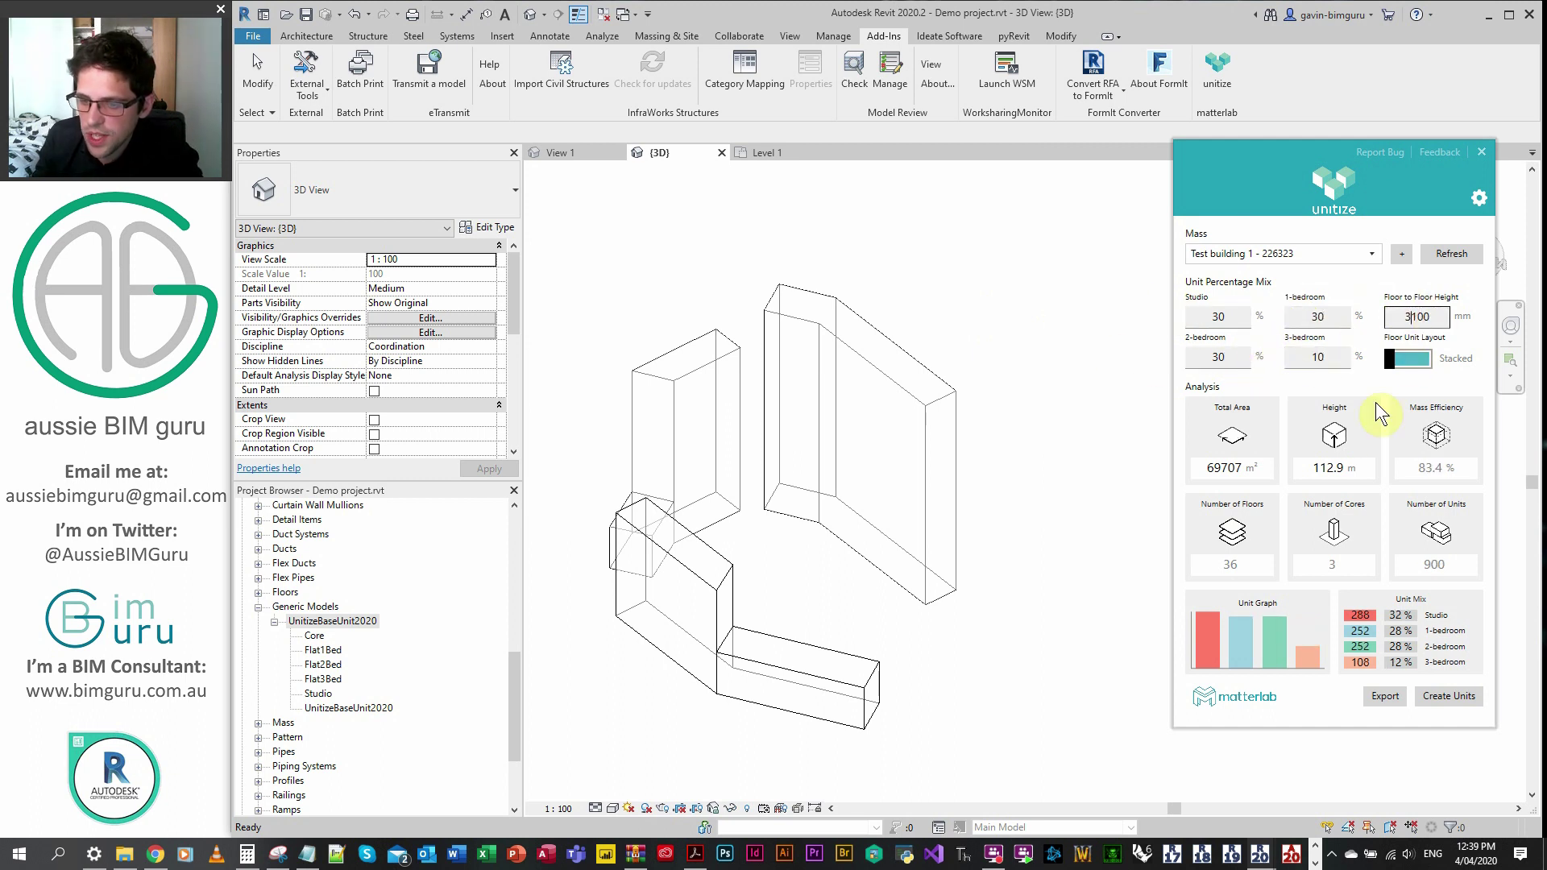
# - Create the units inside the Test building 1 - 226323 mass and examine the generated apartments and cores at its roof
pyautogui.click(1448, 696)
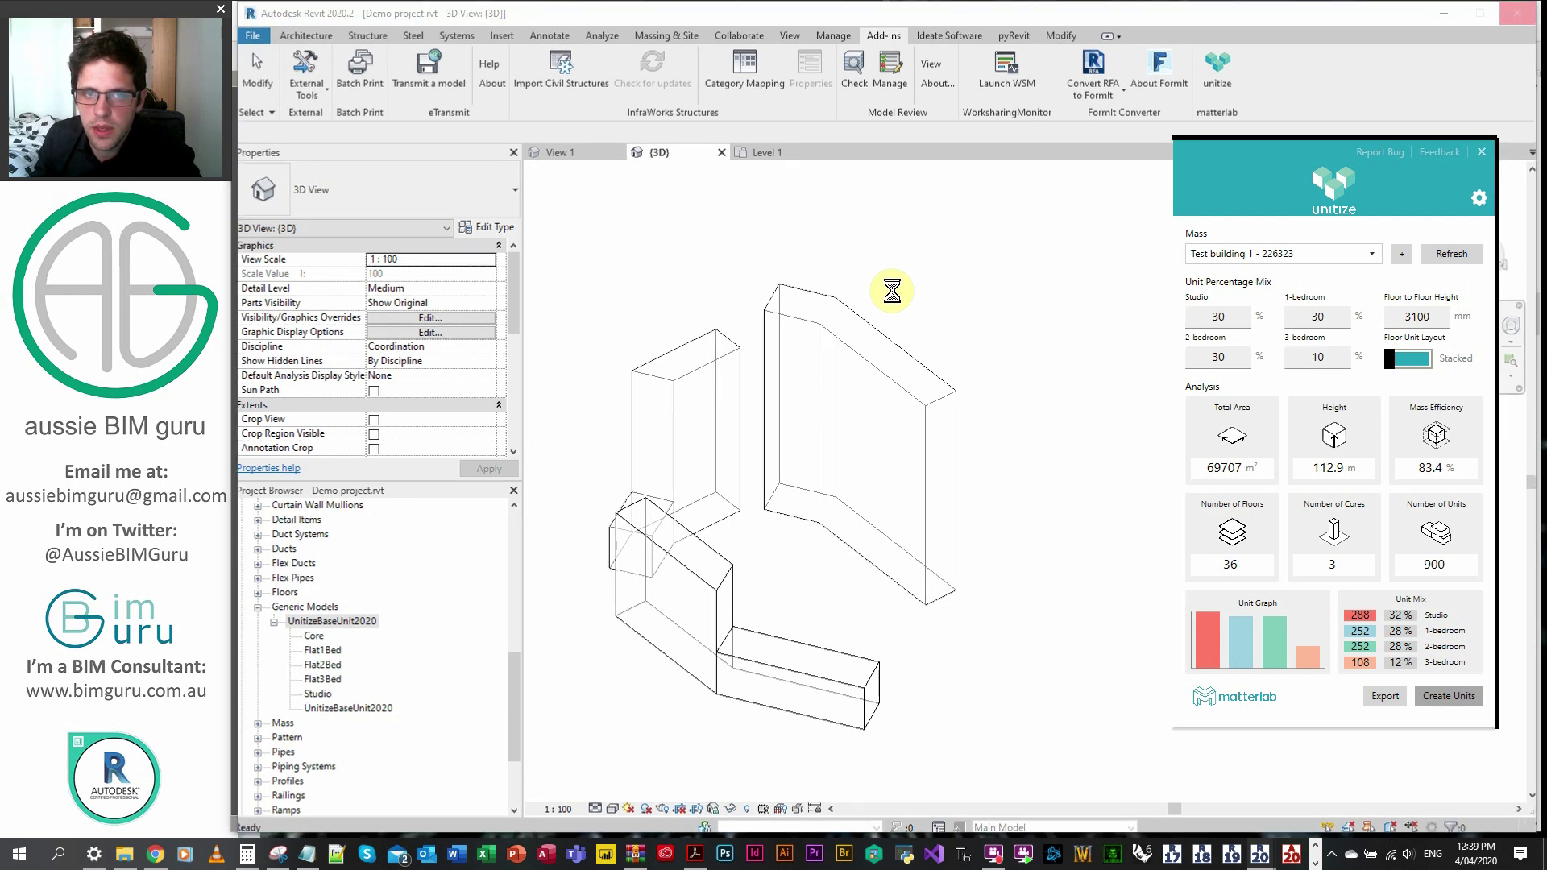
pyautogui.scroll(3, 850, 310)
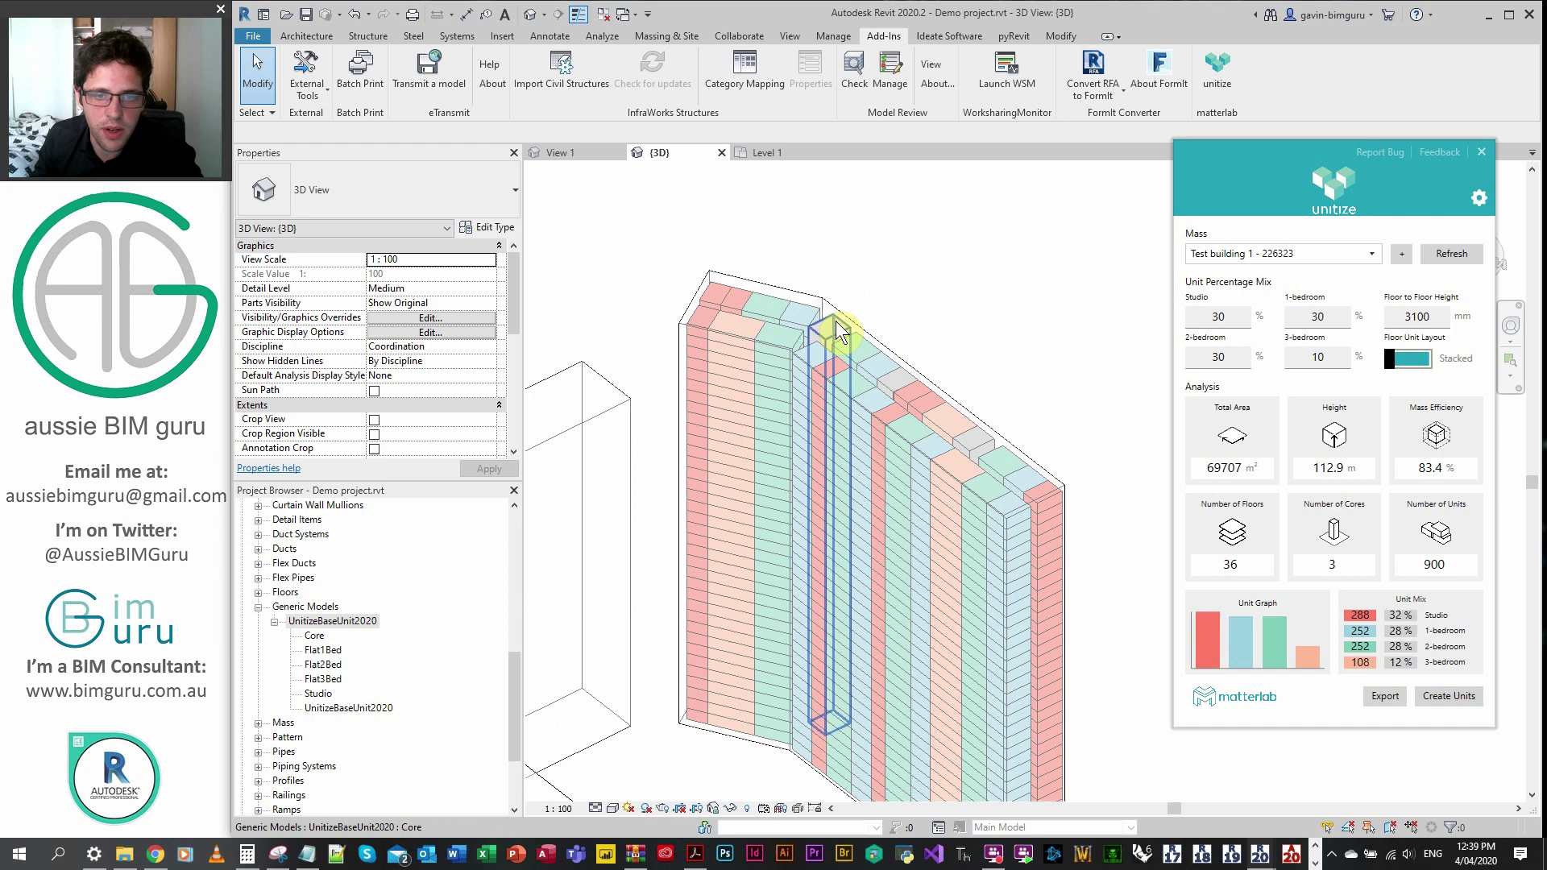
pyautogui.scroll(3, 915, 314)
pyautogui.scroll(3, 838, 352)
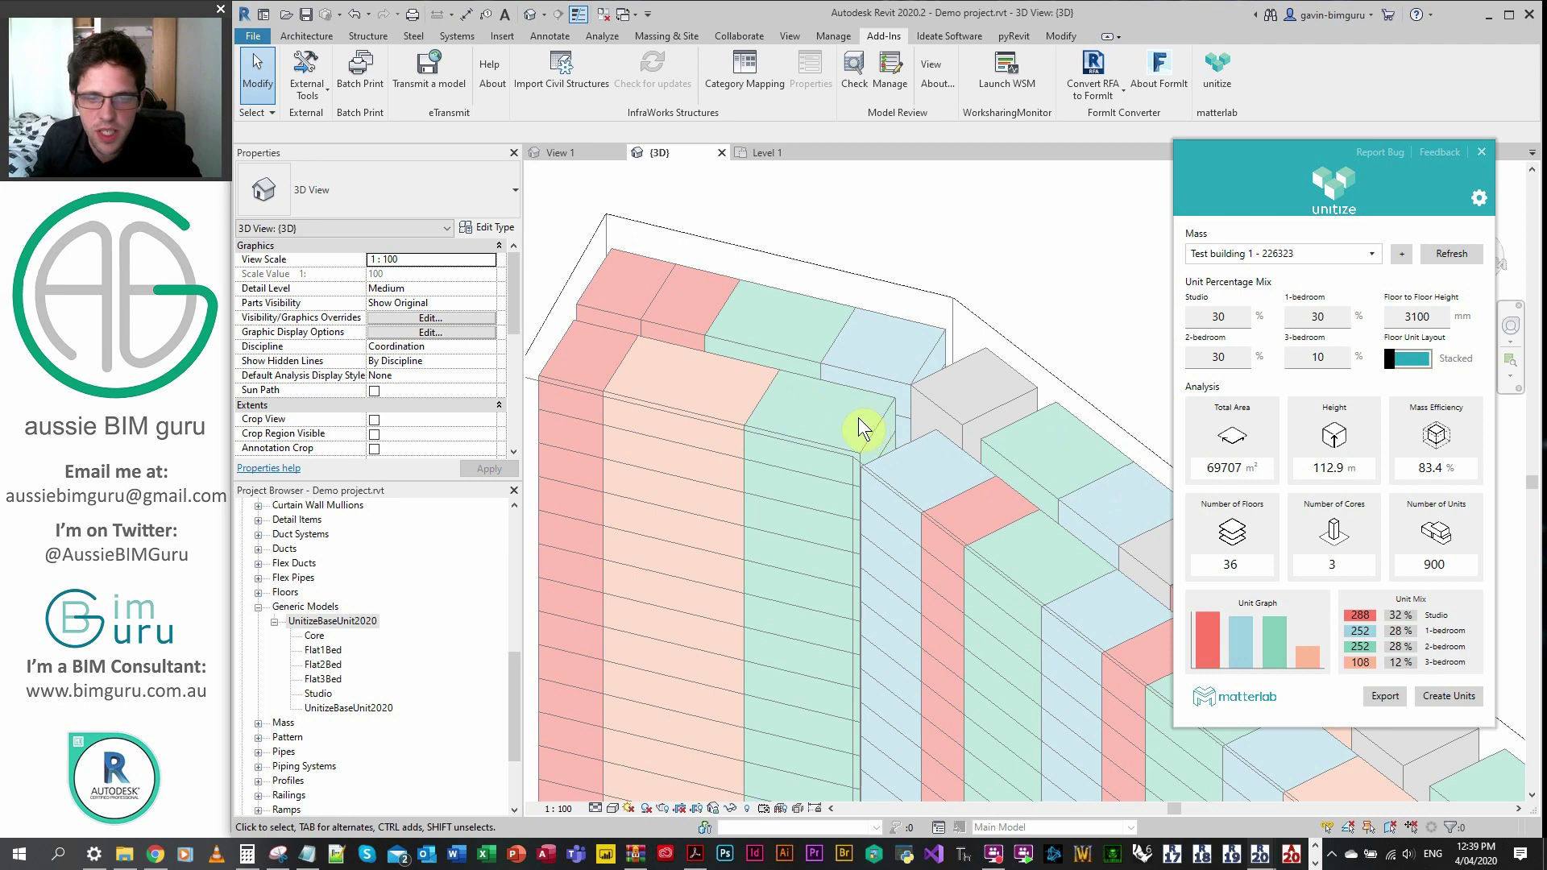
pyautogui.scroll(-6, 862, 426)
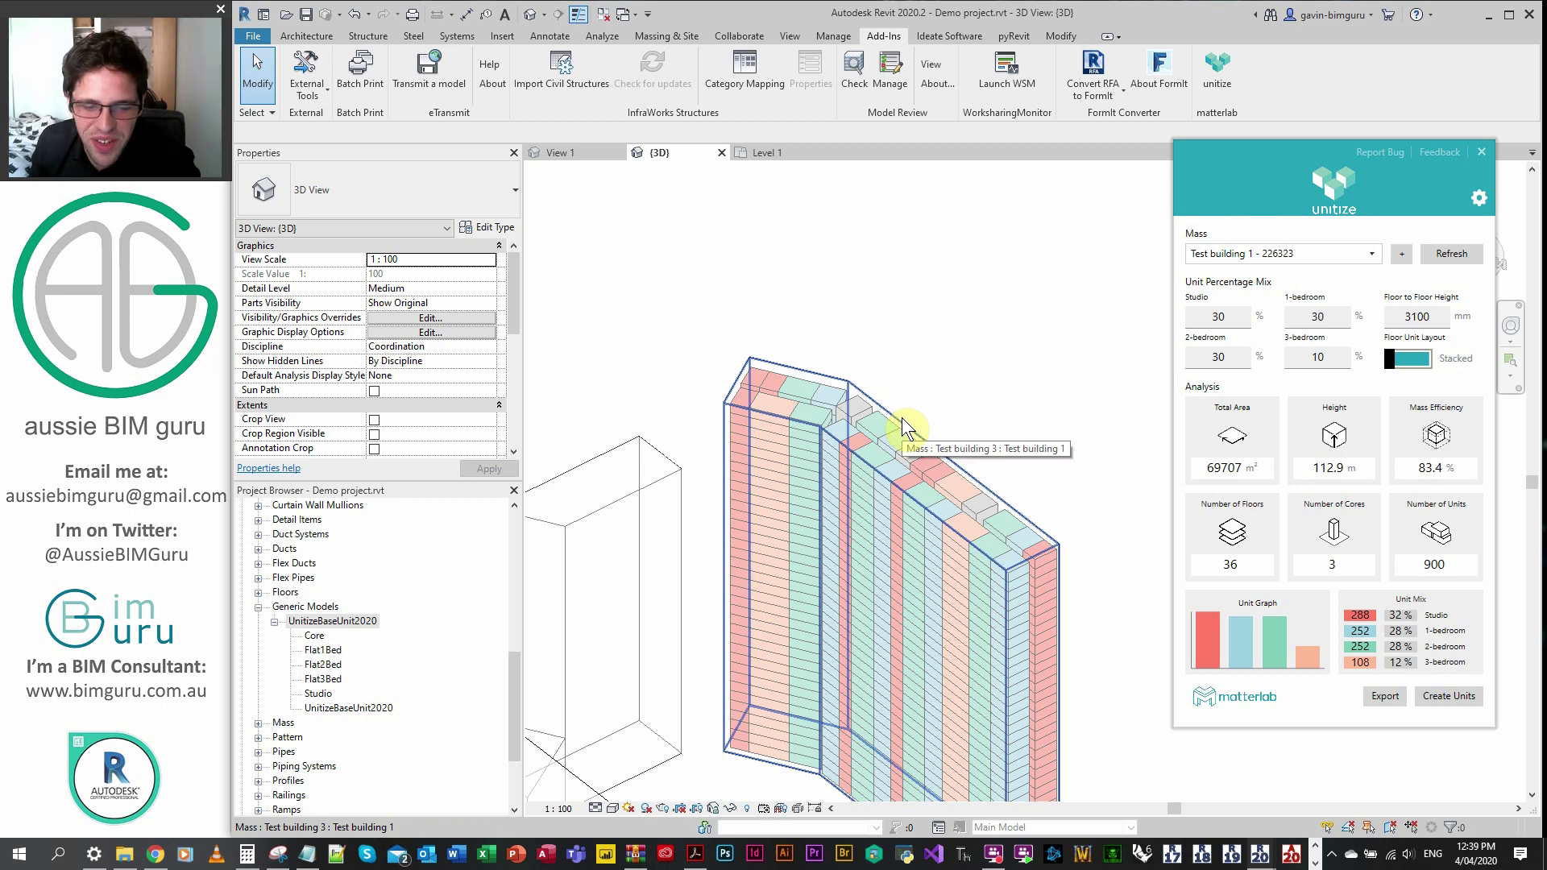
# - Lower the top of the unit-filled mass to about 62 m, refresh the analysis, and recreate its units
pyautogui.click(907, 422)
pyautogui.keyDown('shift'); pyautogui.moveTo(915, 414); pyautogui.dragTo(853, 335, button='middle'); pyautogui.keyUp('shift')
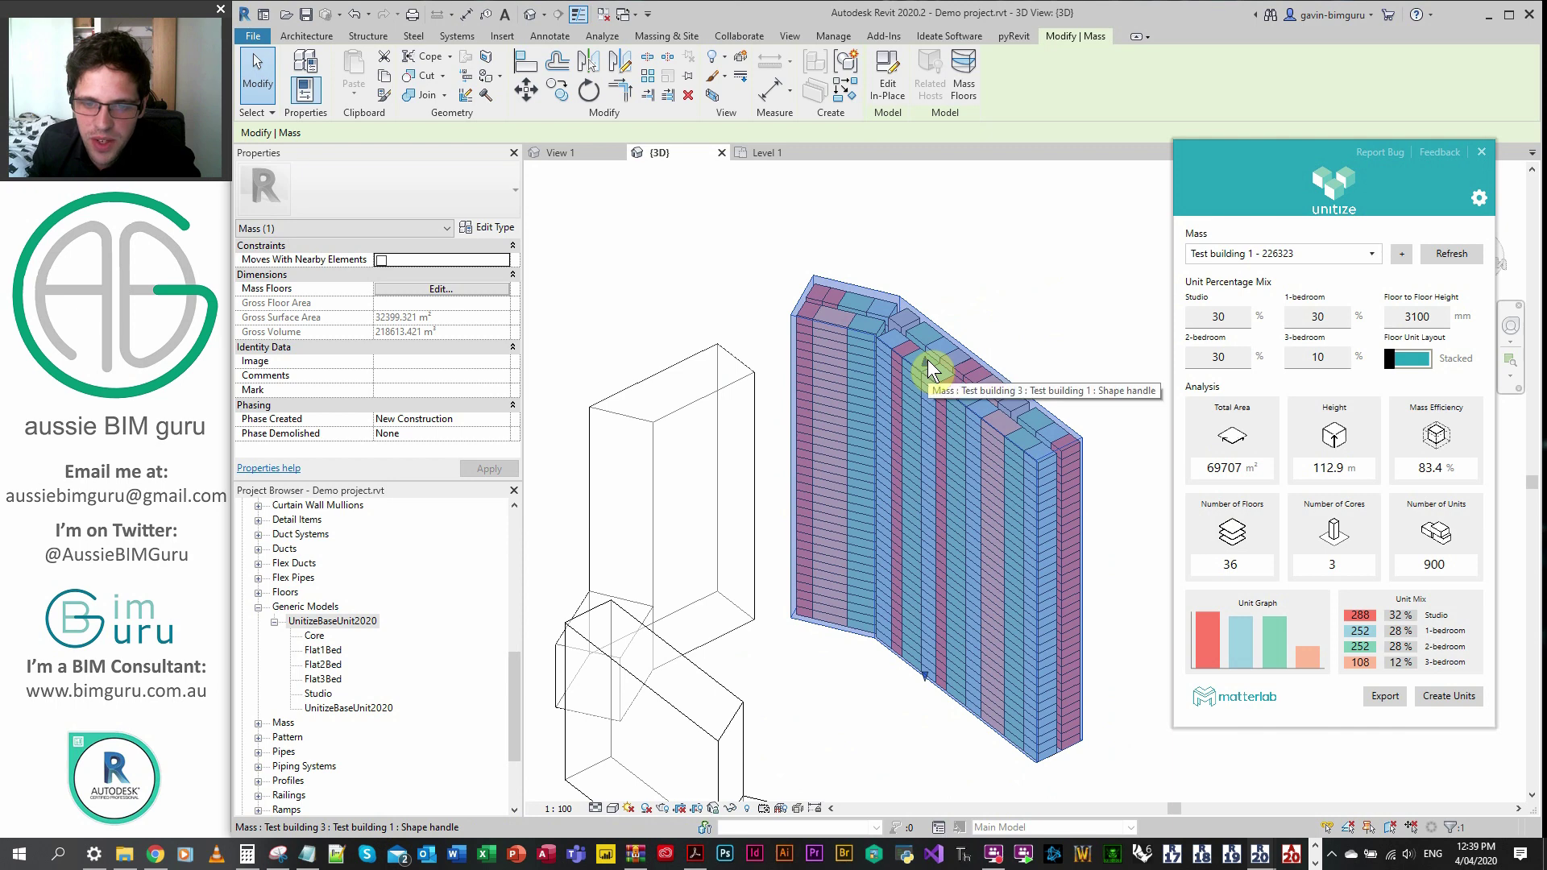
pyautogui.press('Escape')
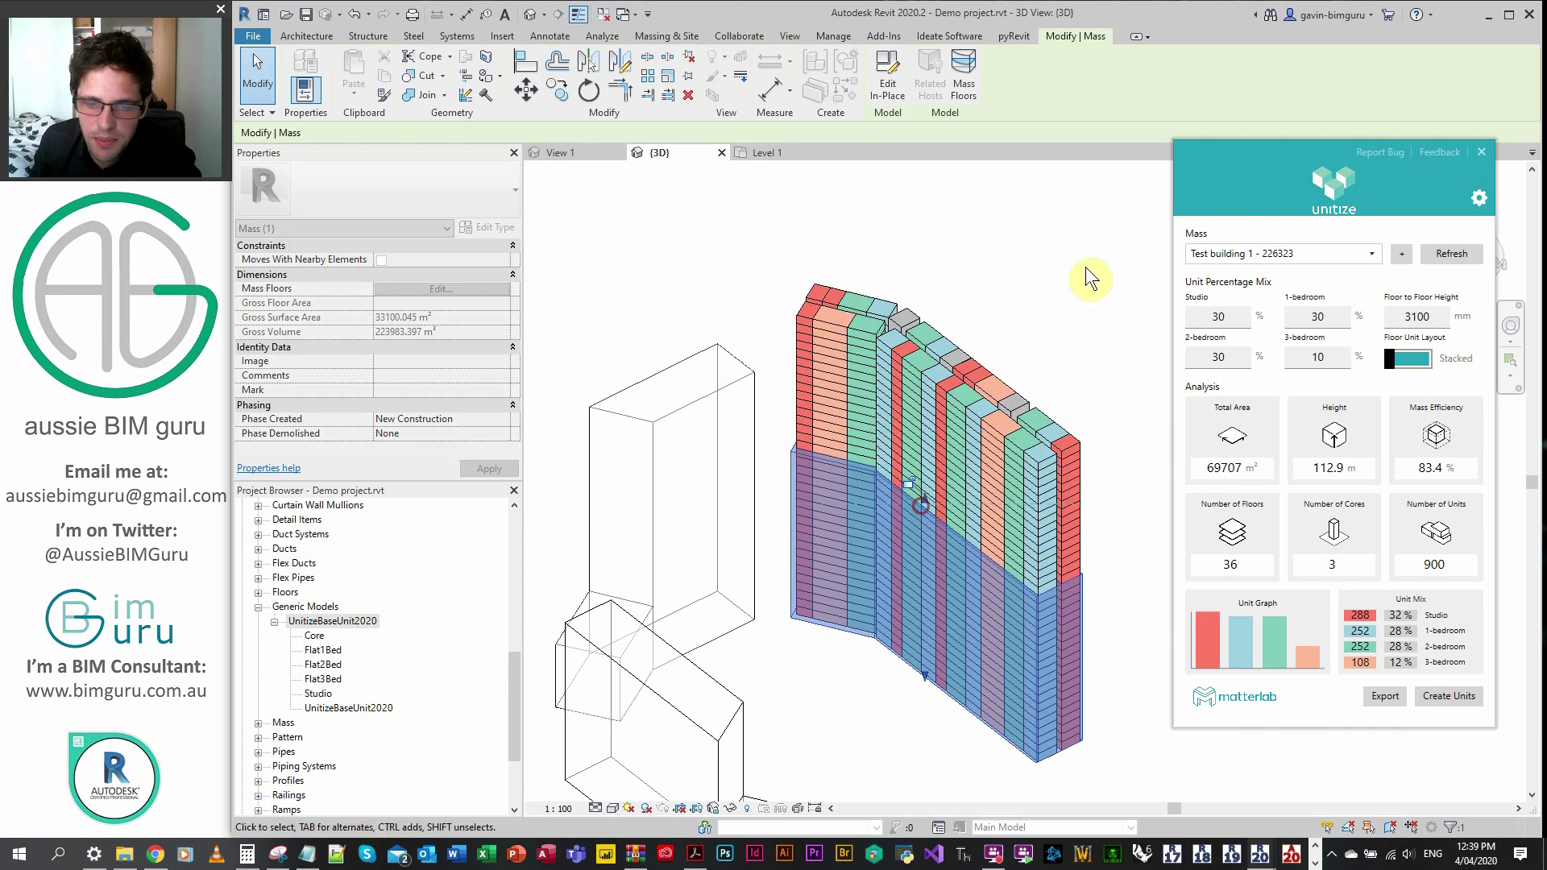
pyautogui.click(1450, 254)
pyautogui.click(1464, 697)
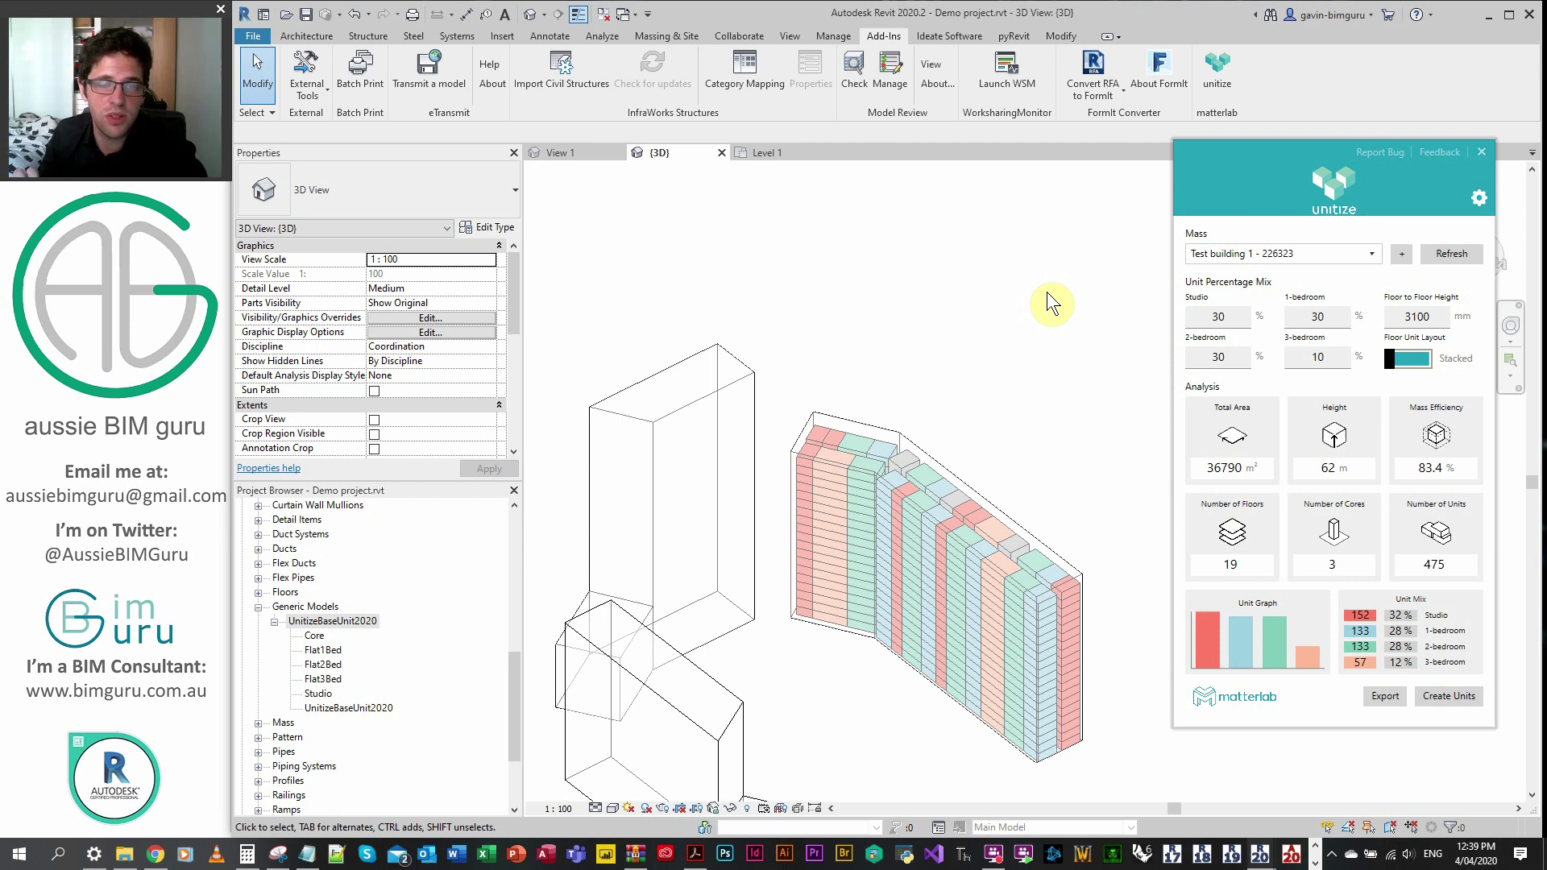
# - Select a core in the generated building to examine its height and comments properties, and clear the selection
pyautogui.click(912, 467)
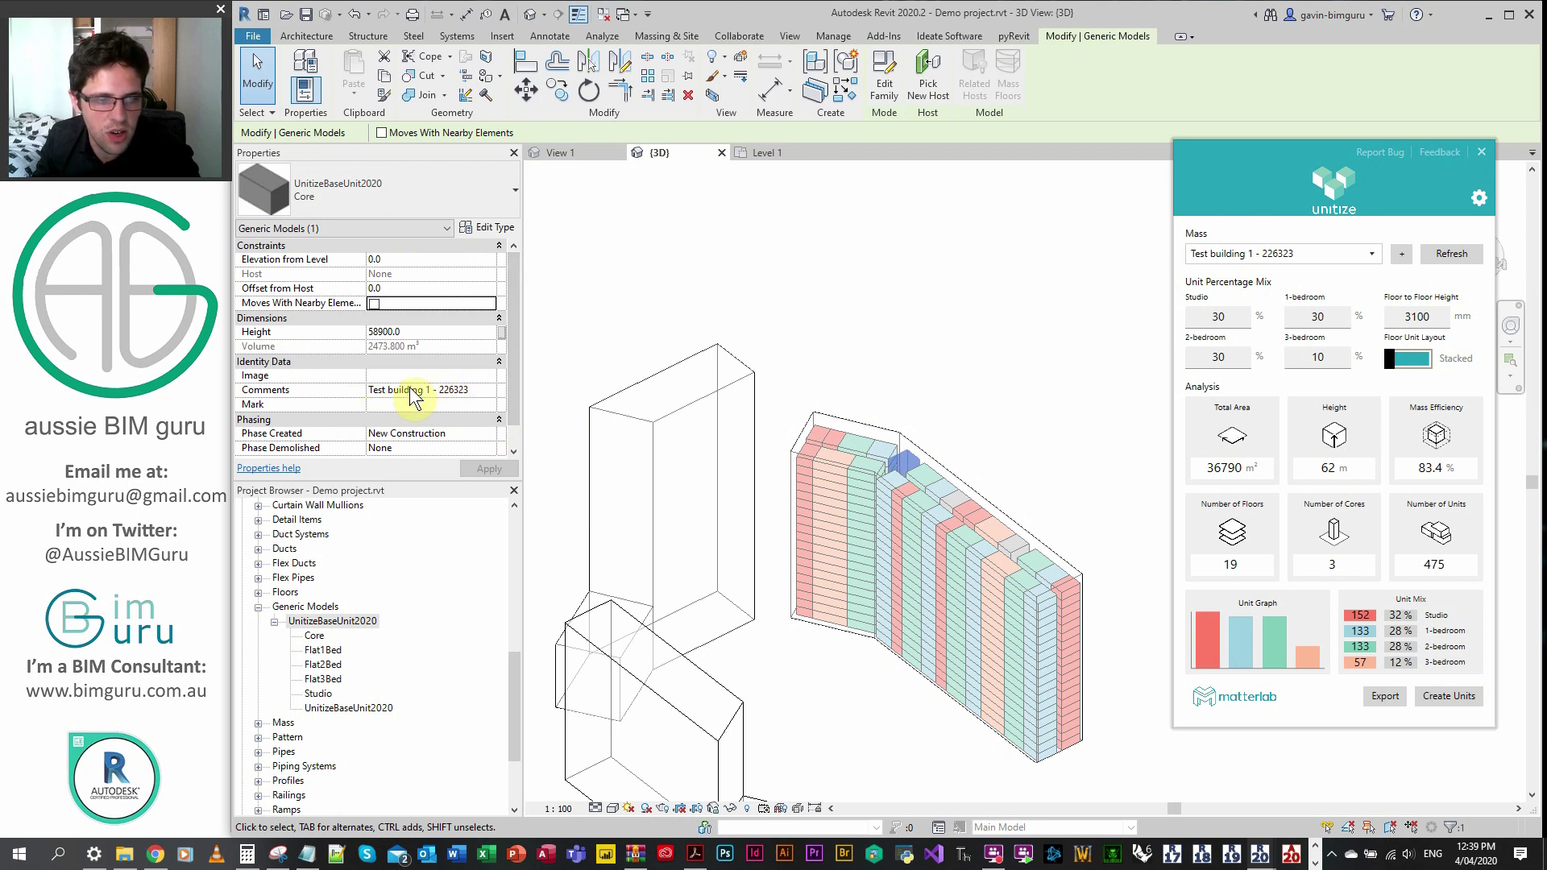
pyautogui.click(879, 366)
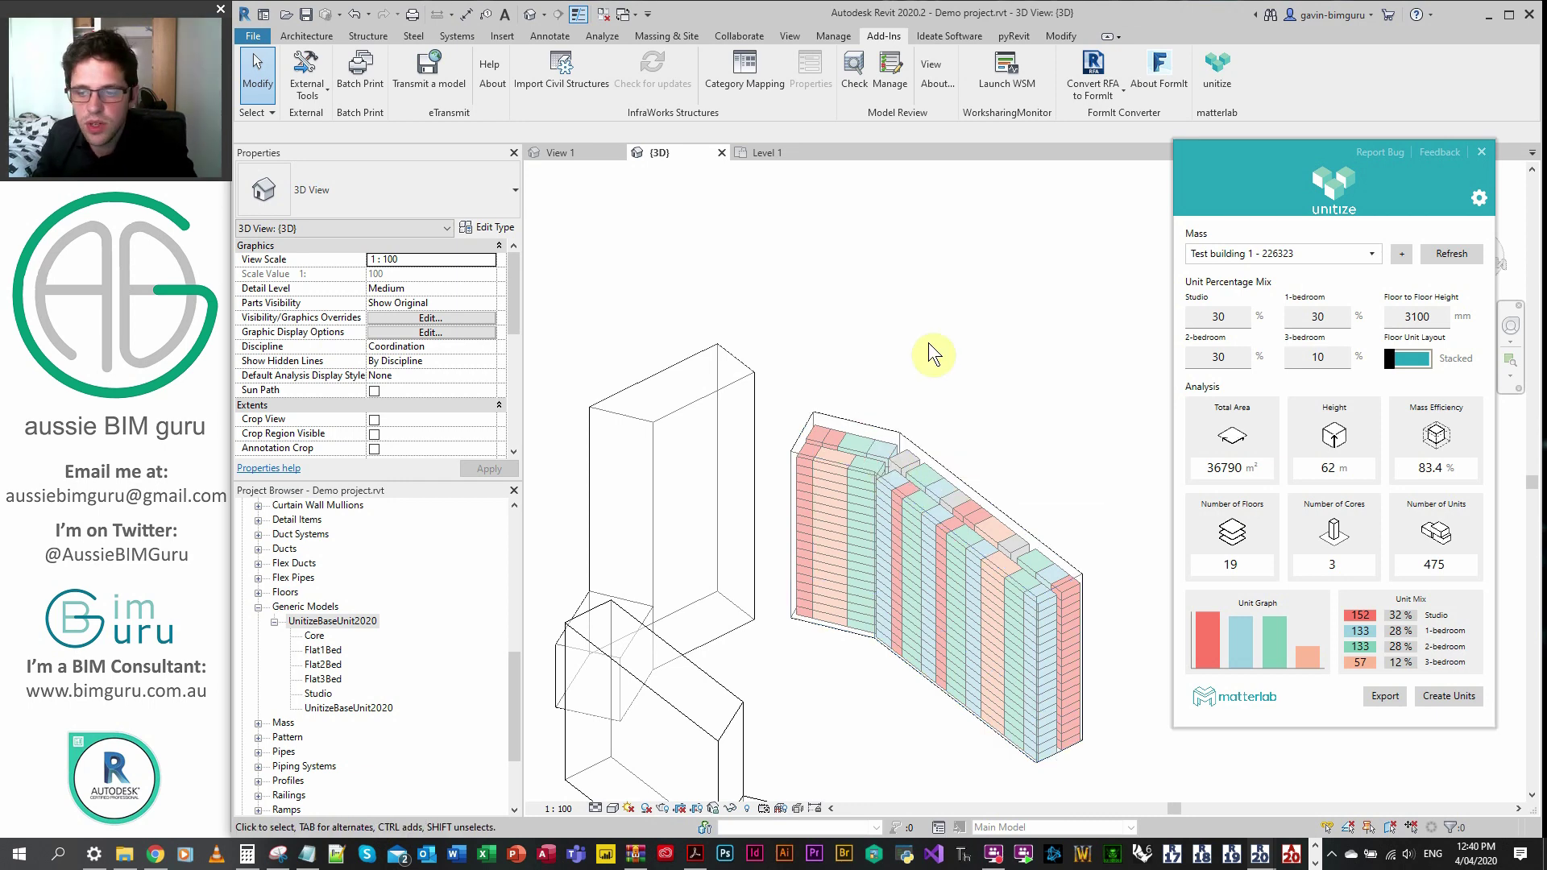
pyautogui.moveTo(926, 342); pyautogui.dragTo(942, 259, button='middle')
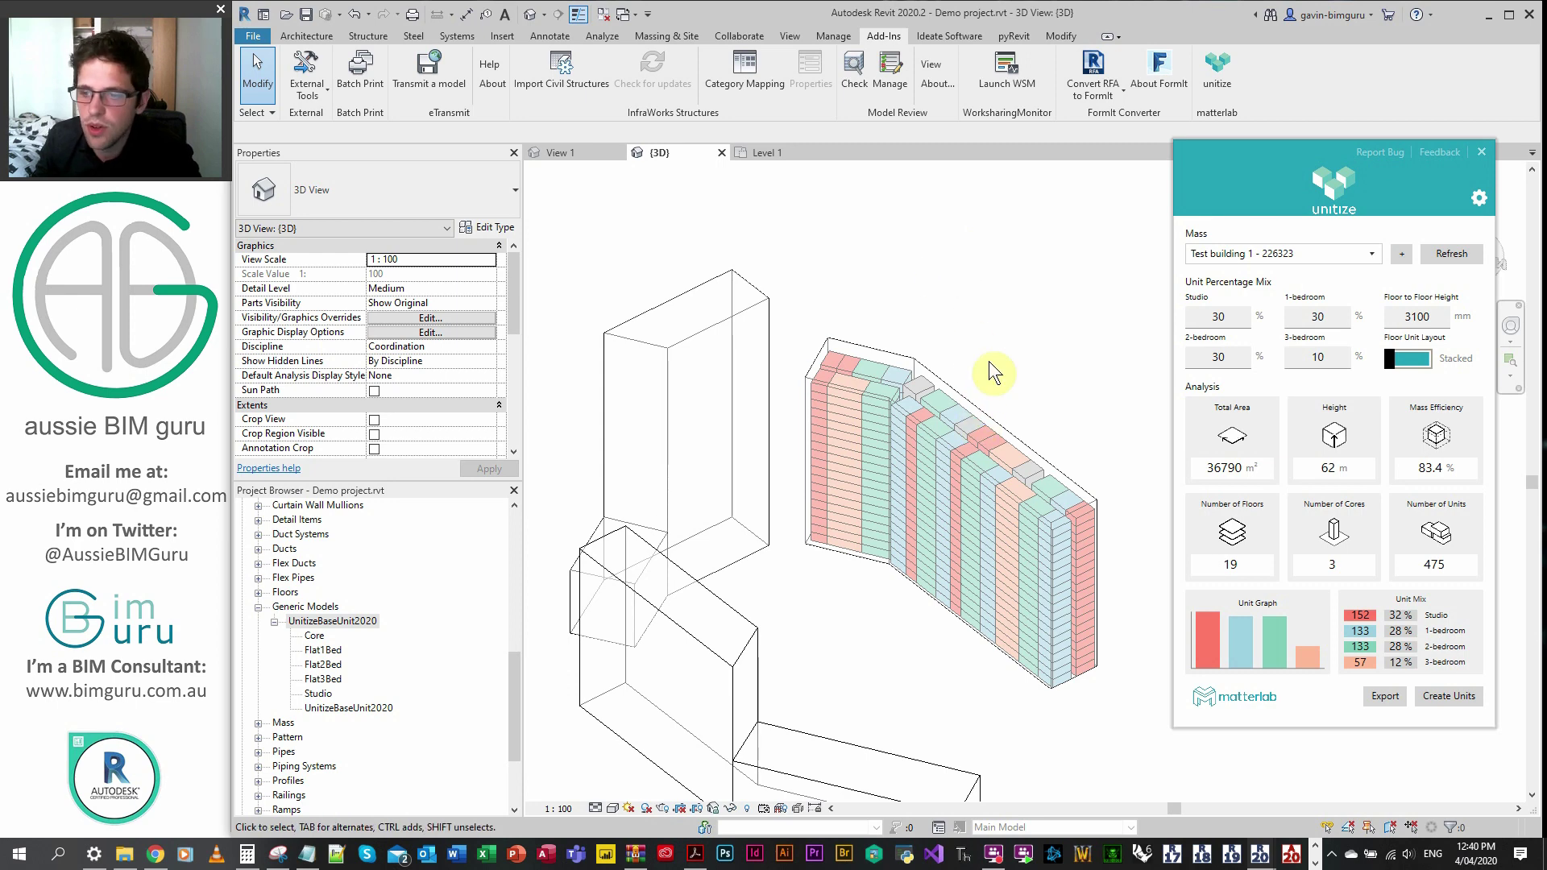
# - Raise the top of the unit-filled mass to about 100 m, refresh the analysis and update its units to match
pyautogui.click(979, 407)
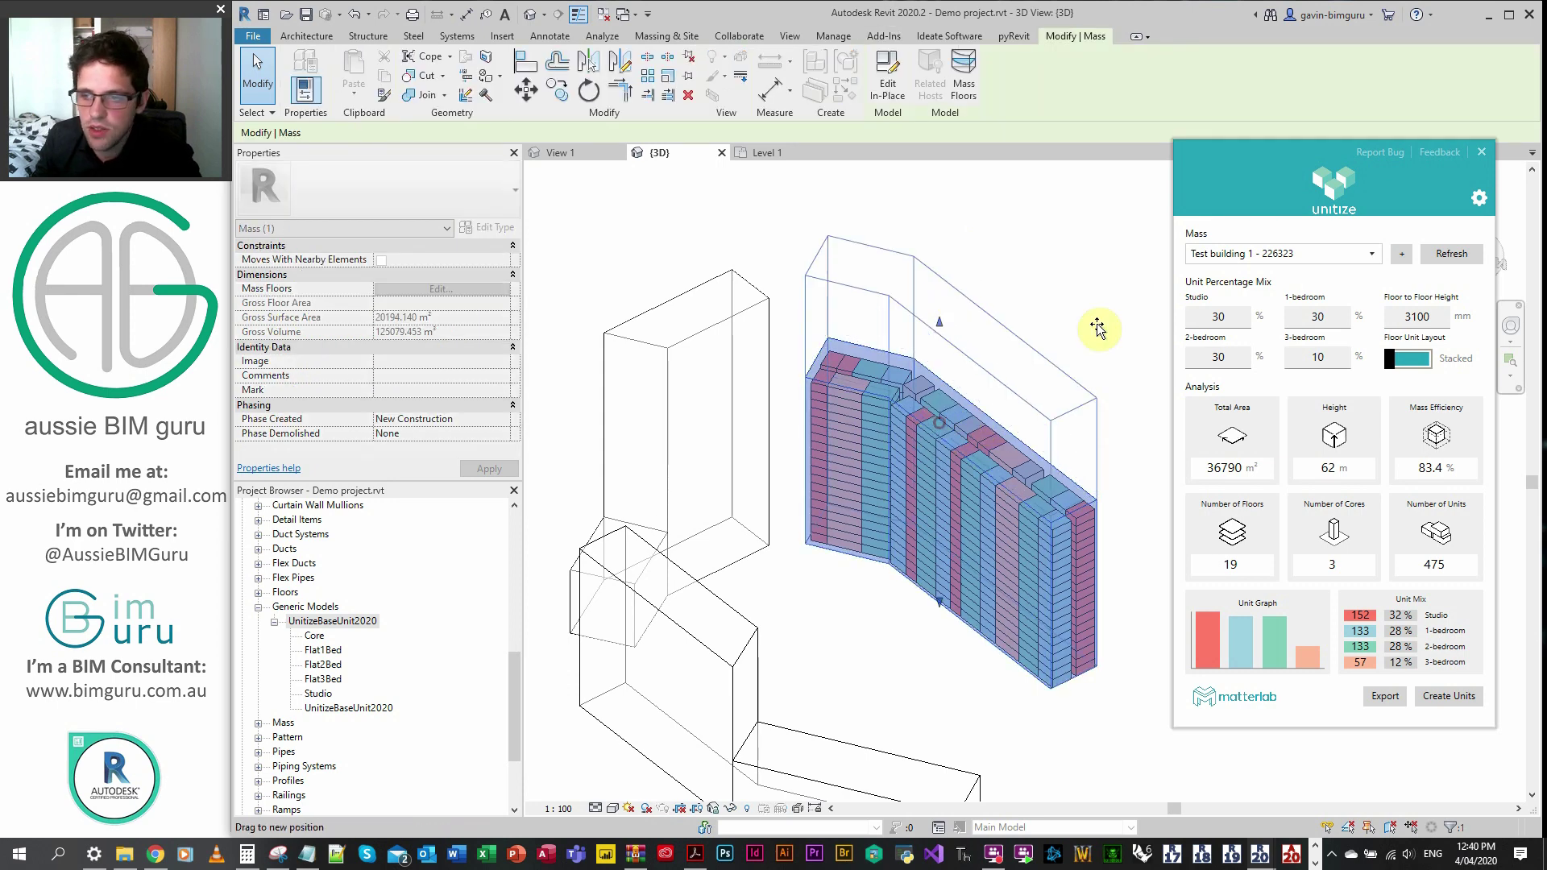
pyautogui.moveTo(1097, 326); pyautogui.dragTo(1097, 326)
pyautogui.click(1442, 253)
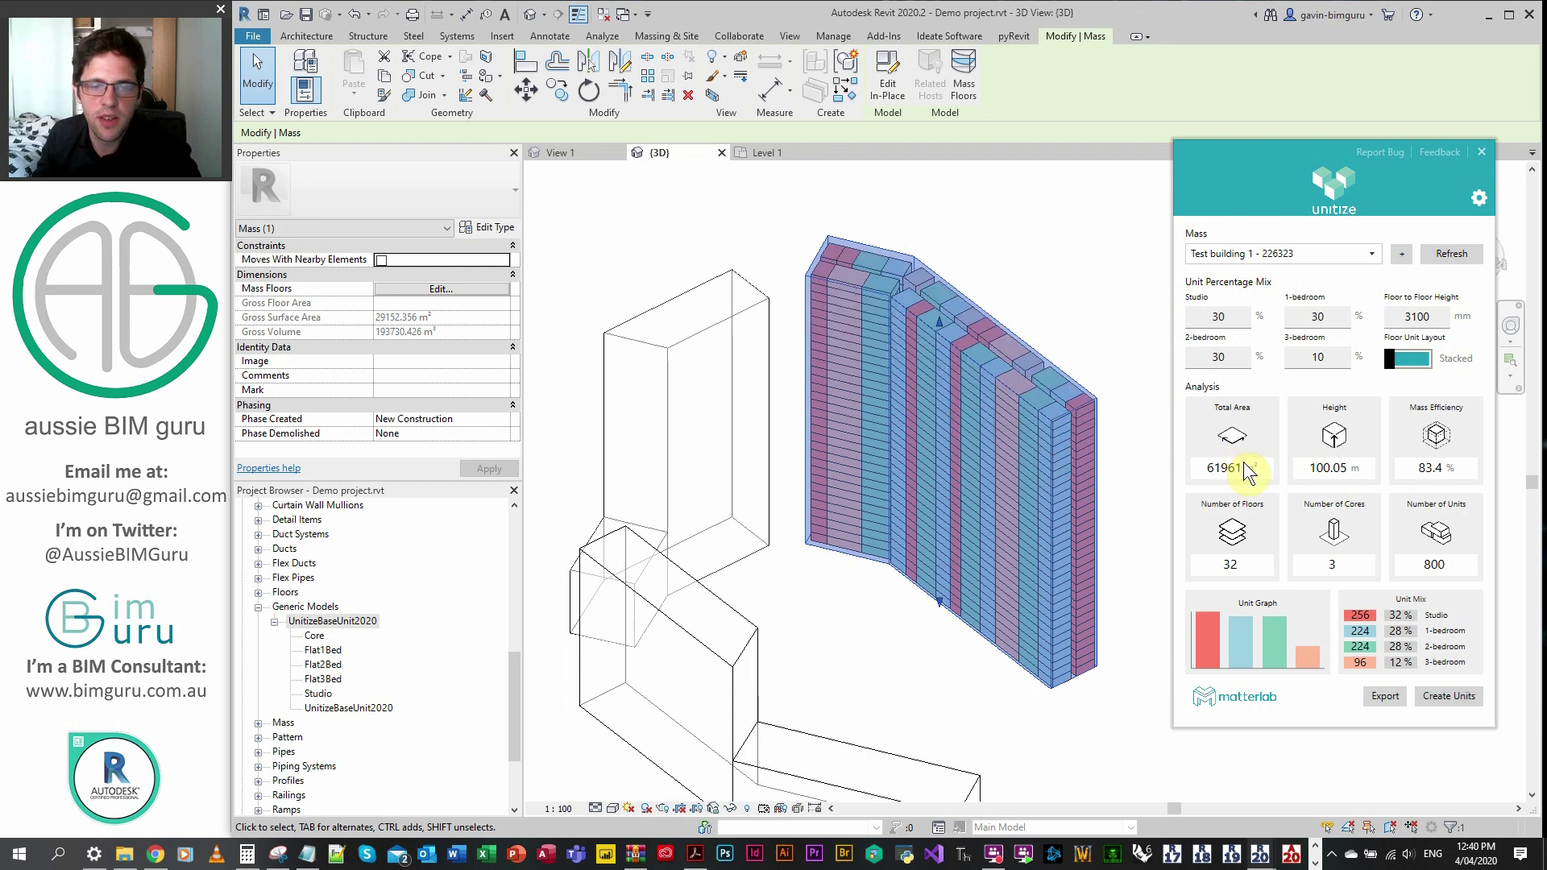
pyautogui.click(999, 222)
# - Create the units inside the Test building 1 - 226155 mass with the Targeted floor unit layout
pyautogui.click(1248, 255)
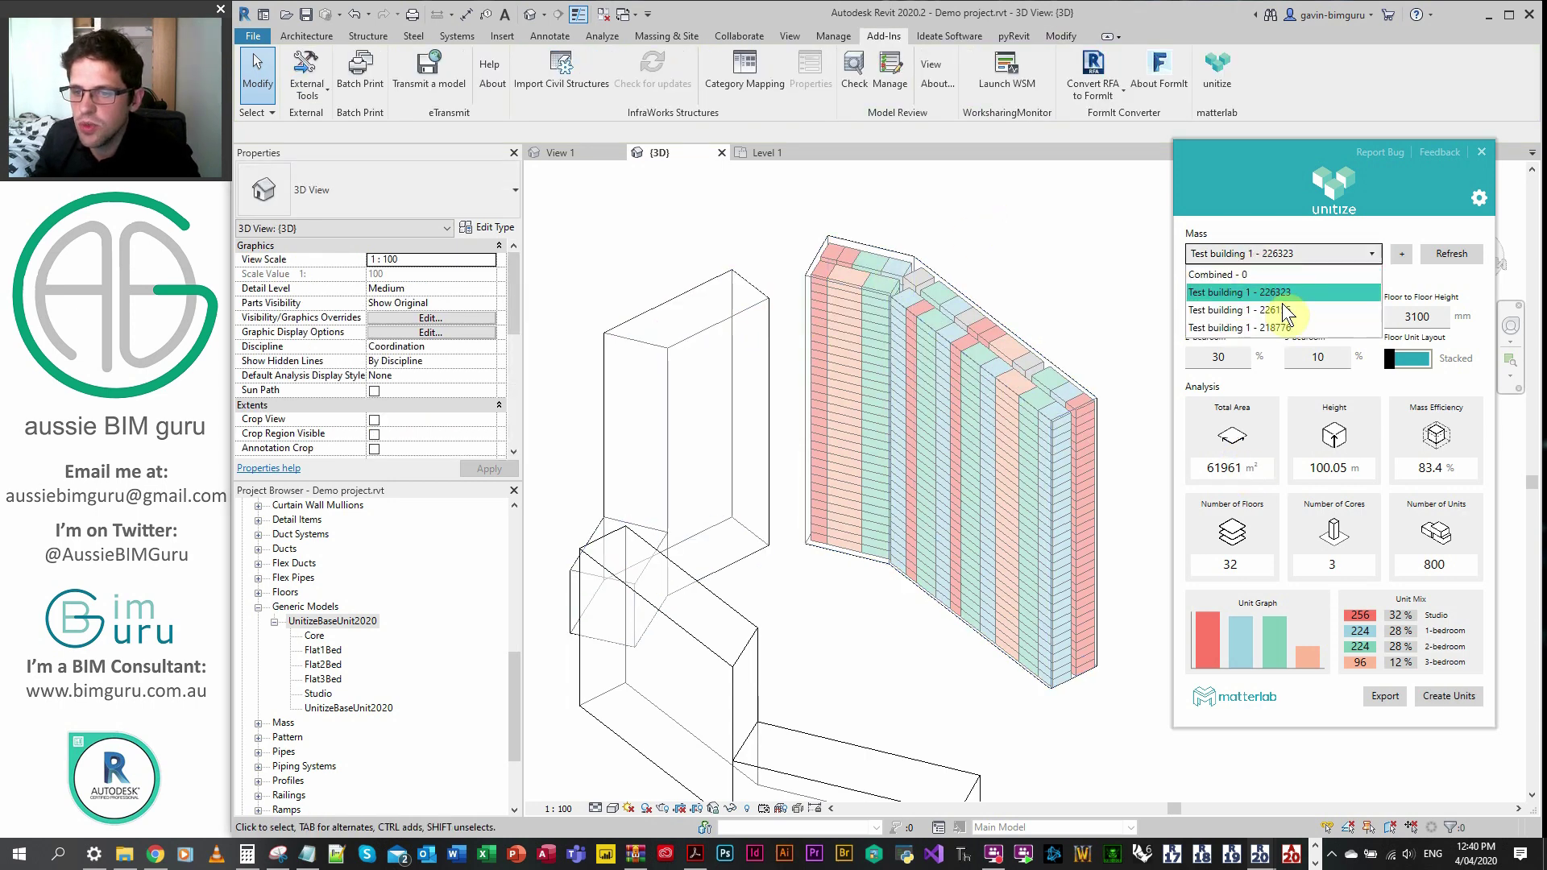
pyautogui.click(1284, 306)
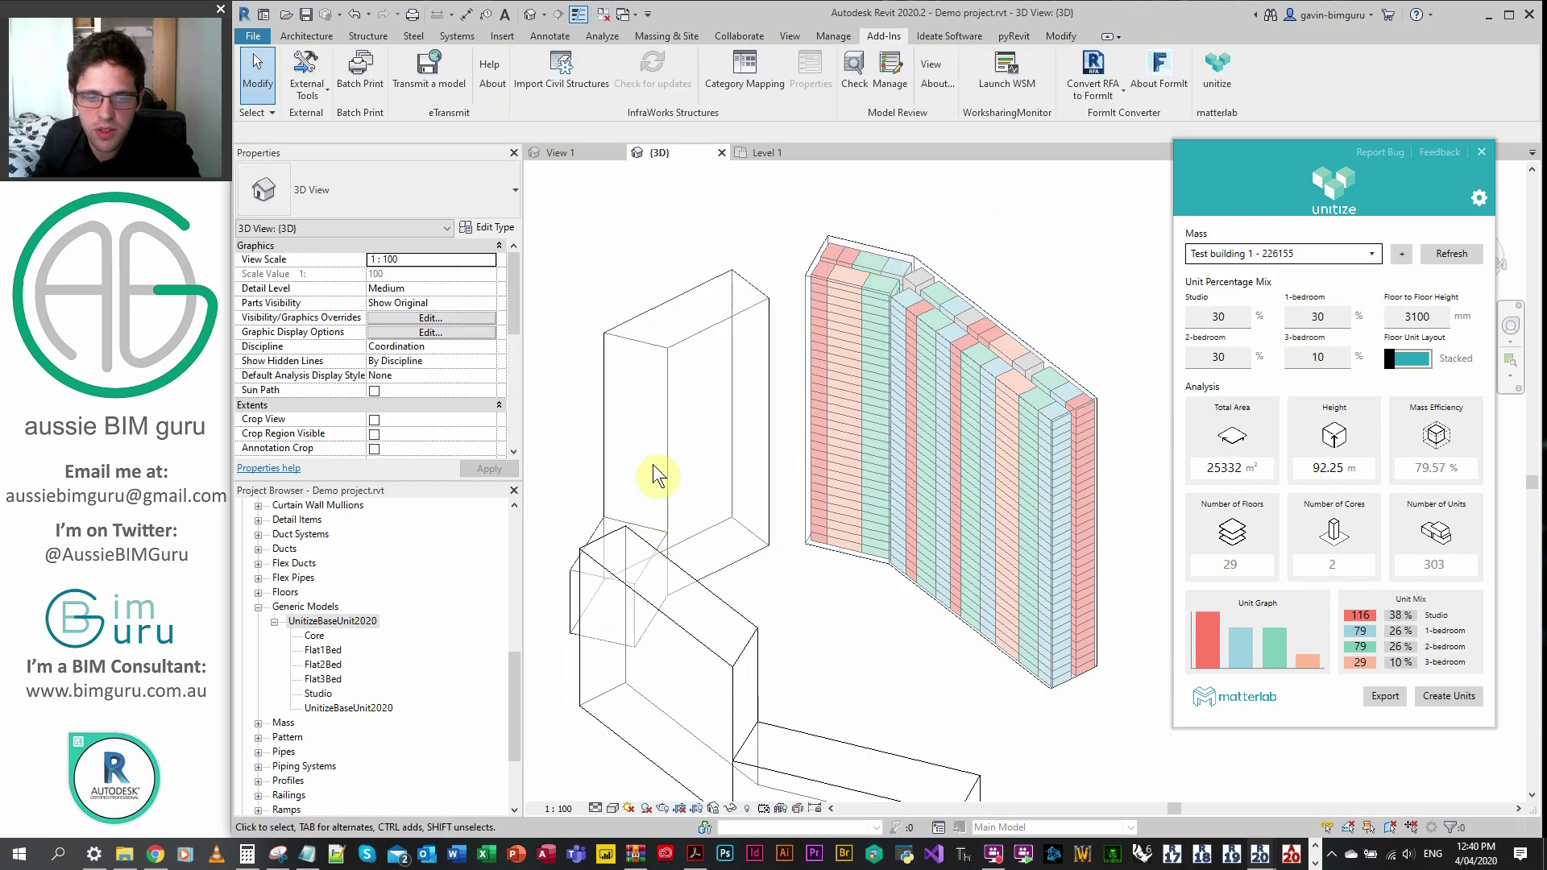
pyautogui.click(1408, 358)
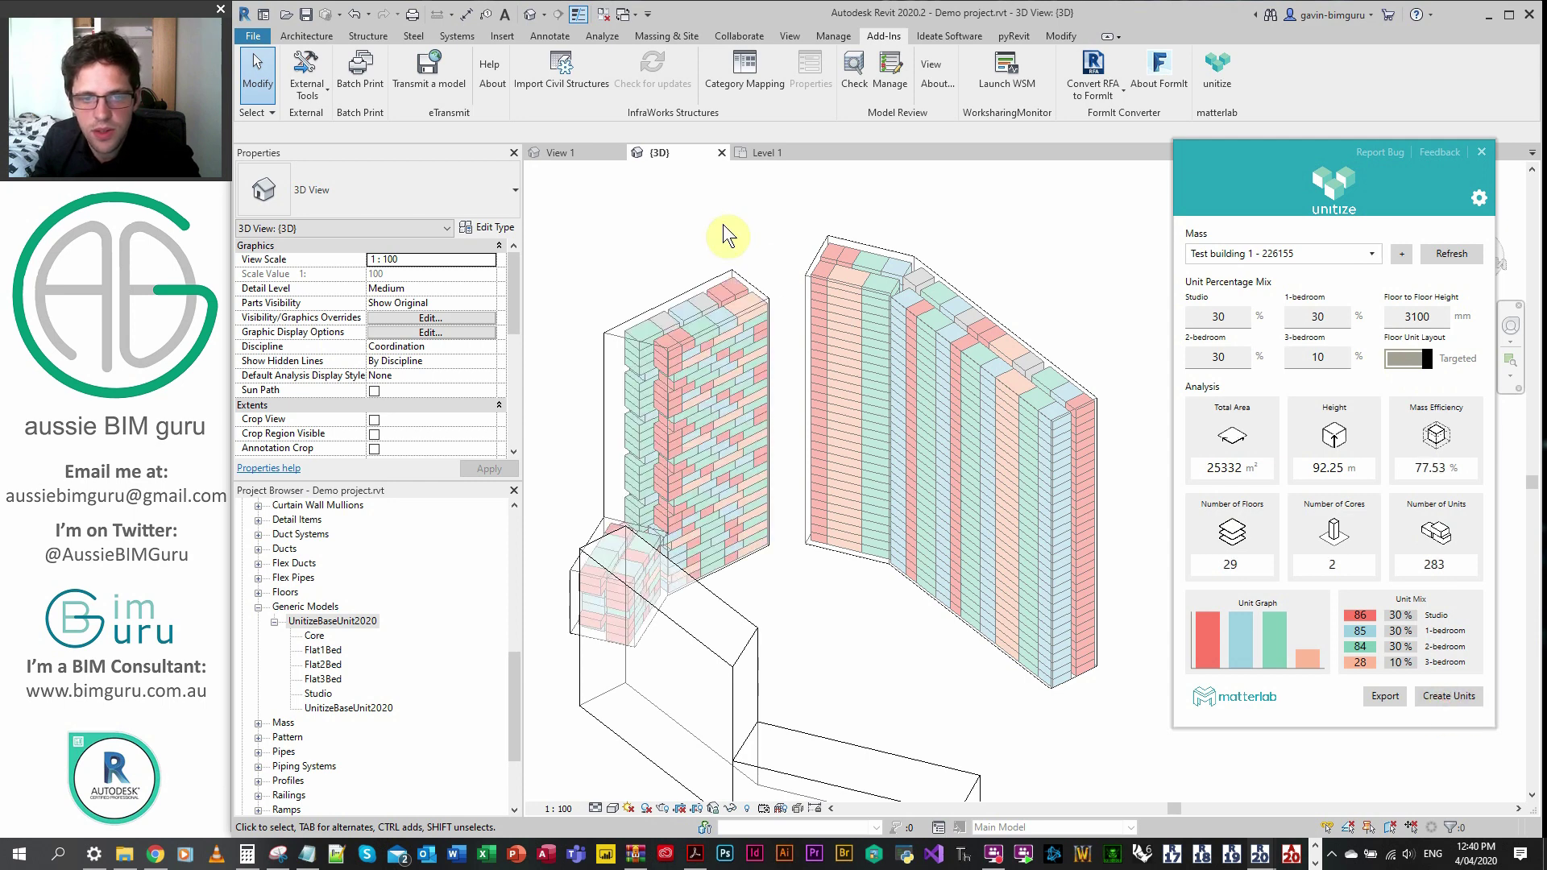
pyautogui.keyDown('shift'); pyautogui.moveTo(770, 228); pyautogui.dragTo(990, 327, button='middle'); pyautogui.keyUp('shift')
pyautogui.scroll(3, 926, 349)
pyautogui.scroll(3, 905, 442)
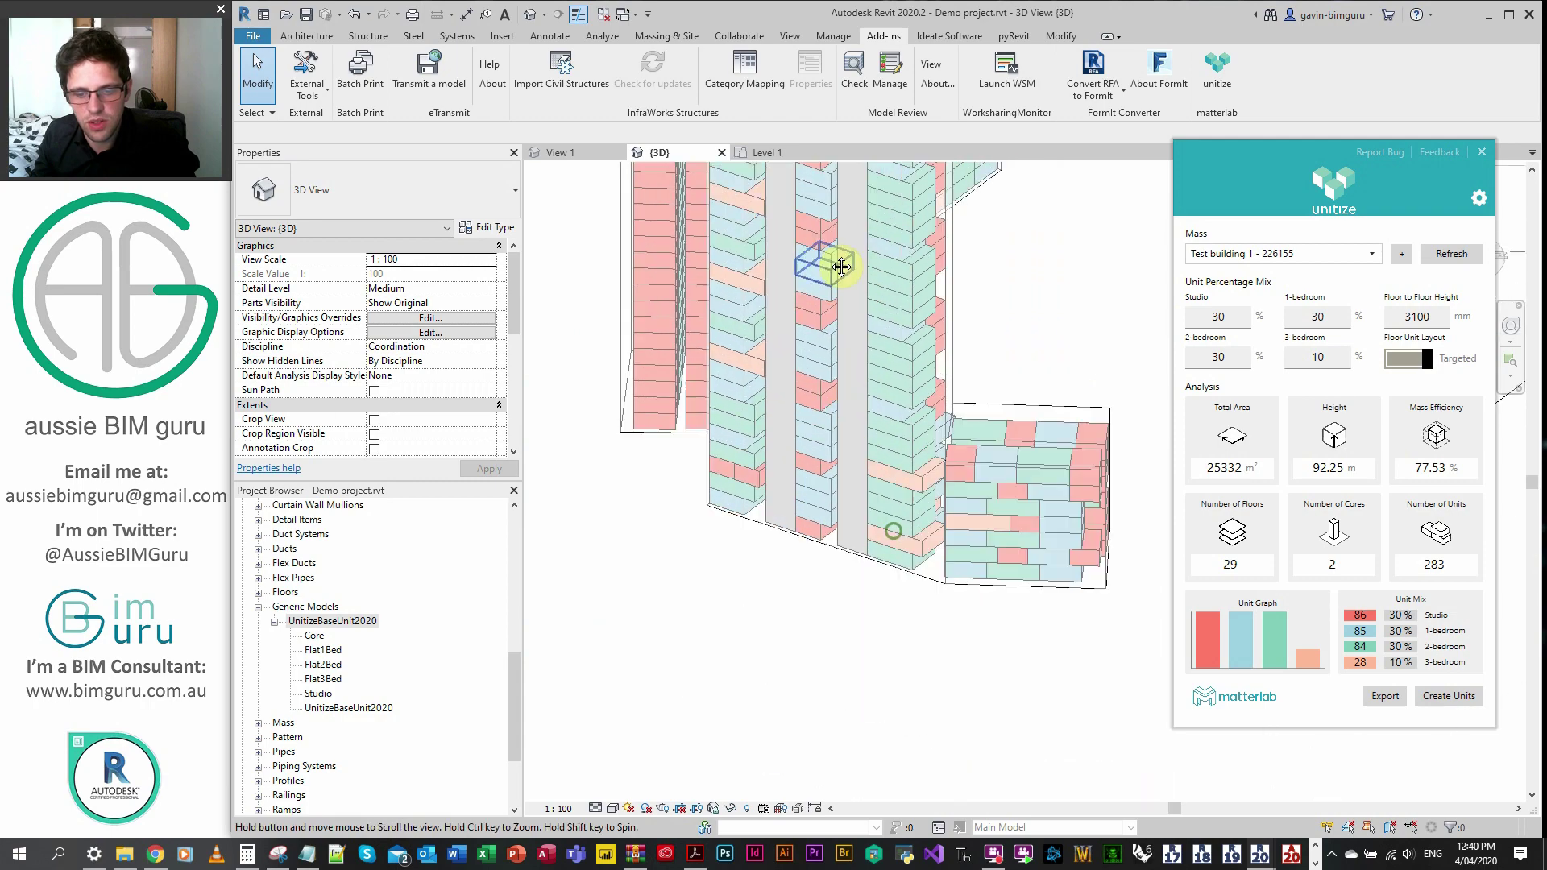
# - Examine the targeted arrangement of units in the low block and tower, checking one 1-bedroom unit's properties
pyautogui.click(1011, 433)
pyautogui.keyDown('shift'); pyautogui.moveTo(1012, 434); pyautogui.dragTo(870, 439, button='middle'); pyautogui.keyUp('shift')
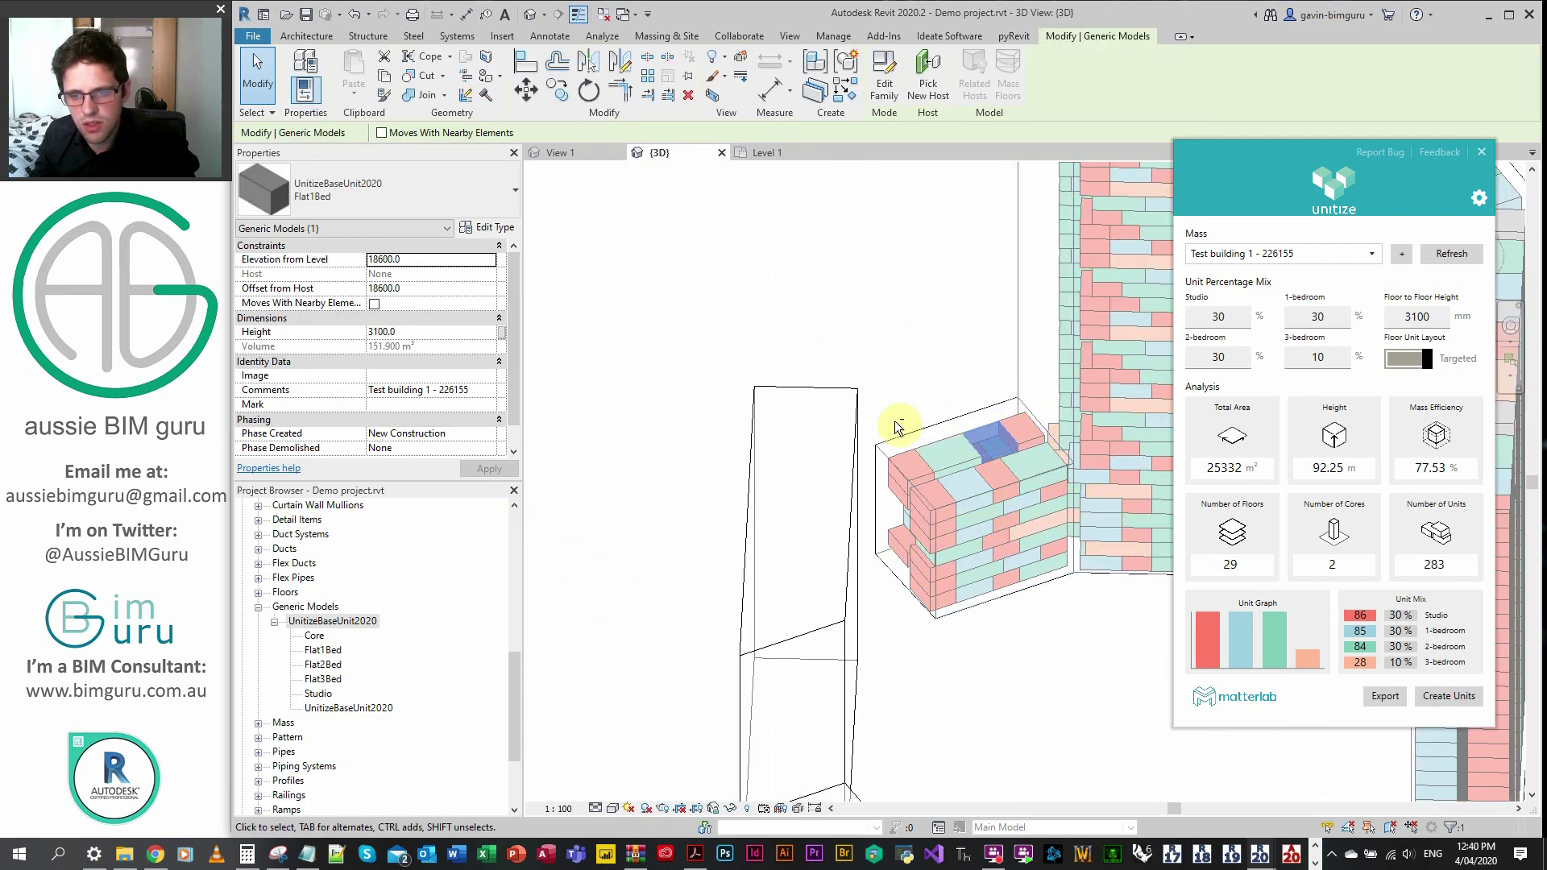
pyautogui.keyDown('shift'); pyautogui.moveTo(778, 386); pyautogui.dragTo(1038, 466, button='middle'); pyautogui.keyUp('shift')
pyautogui.press('Escape')
pyautogui.scroll(5, 823, 330)
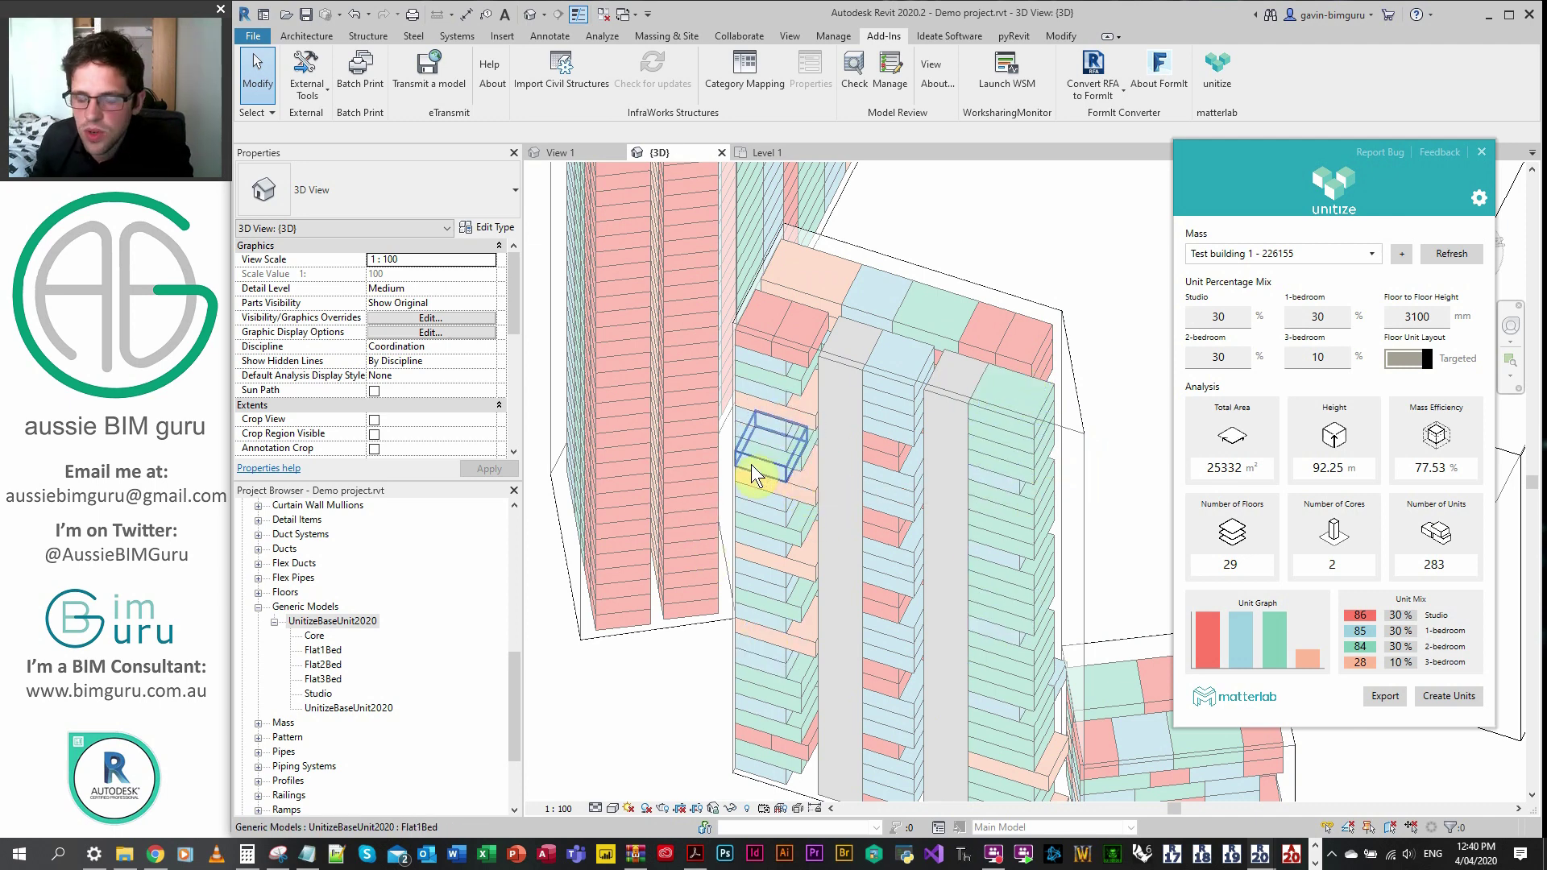
# - Change the floor unit layout to Stacked, recreate the mass's units, and inspect a 2-bedroom unit in the low block
pyautogui.click(1400, 361)
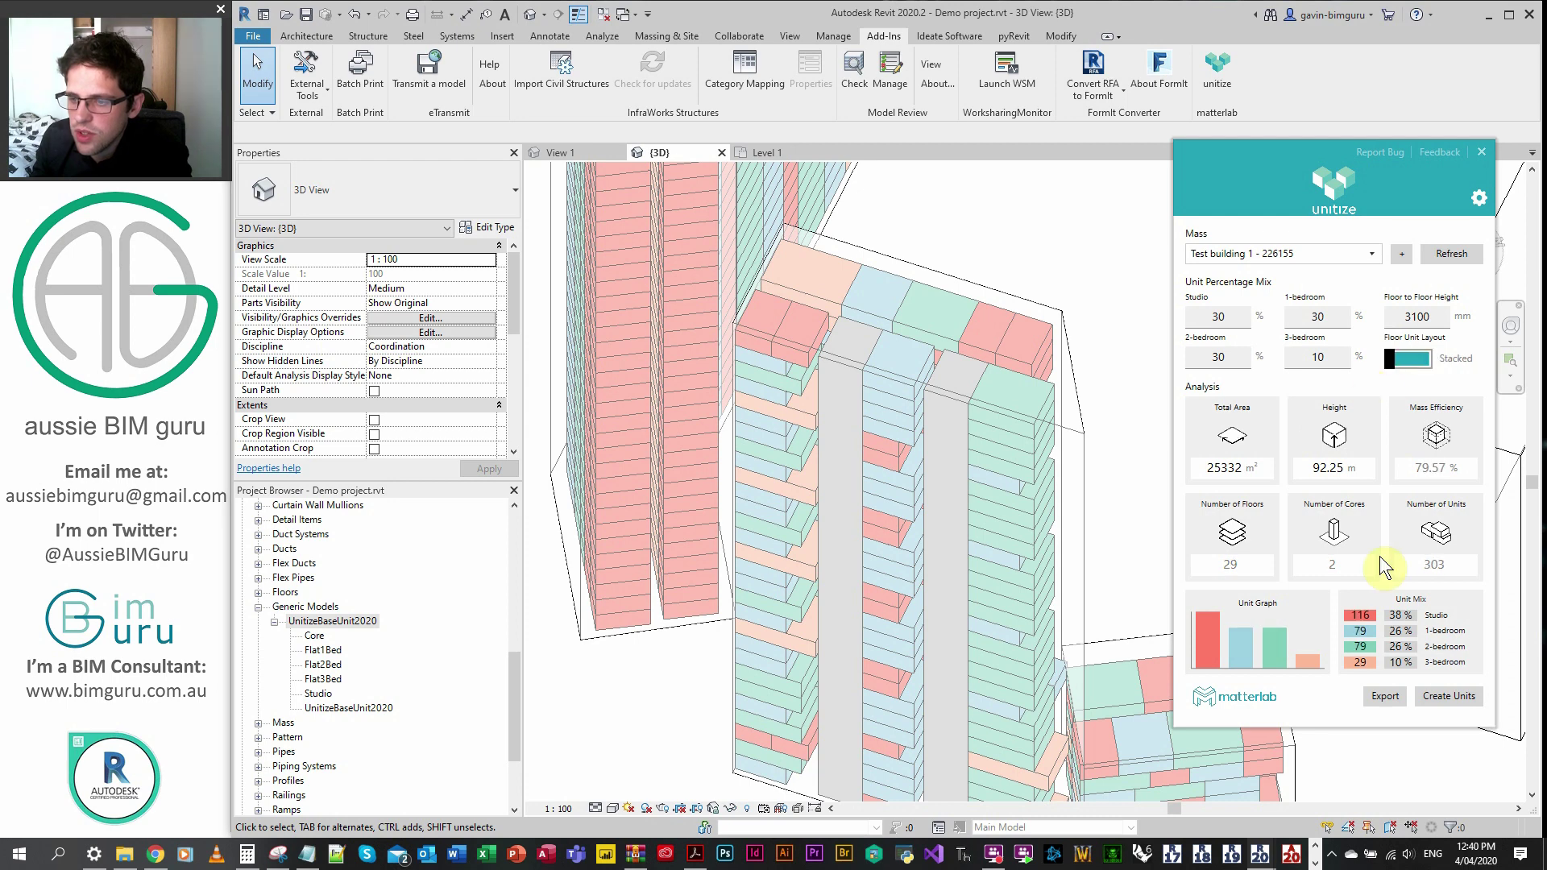
pyautogui.click(1447, 696)
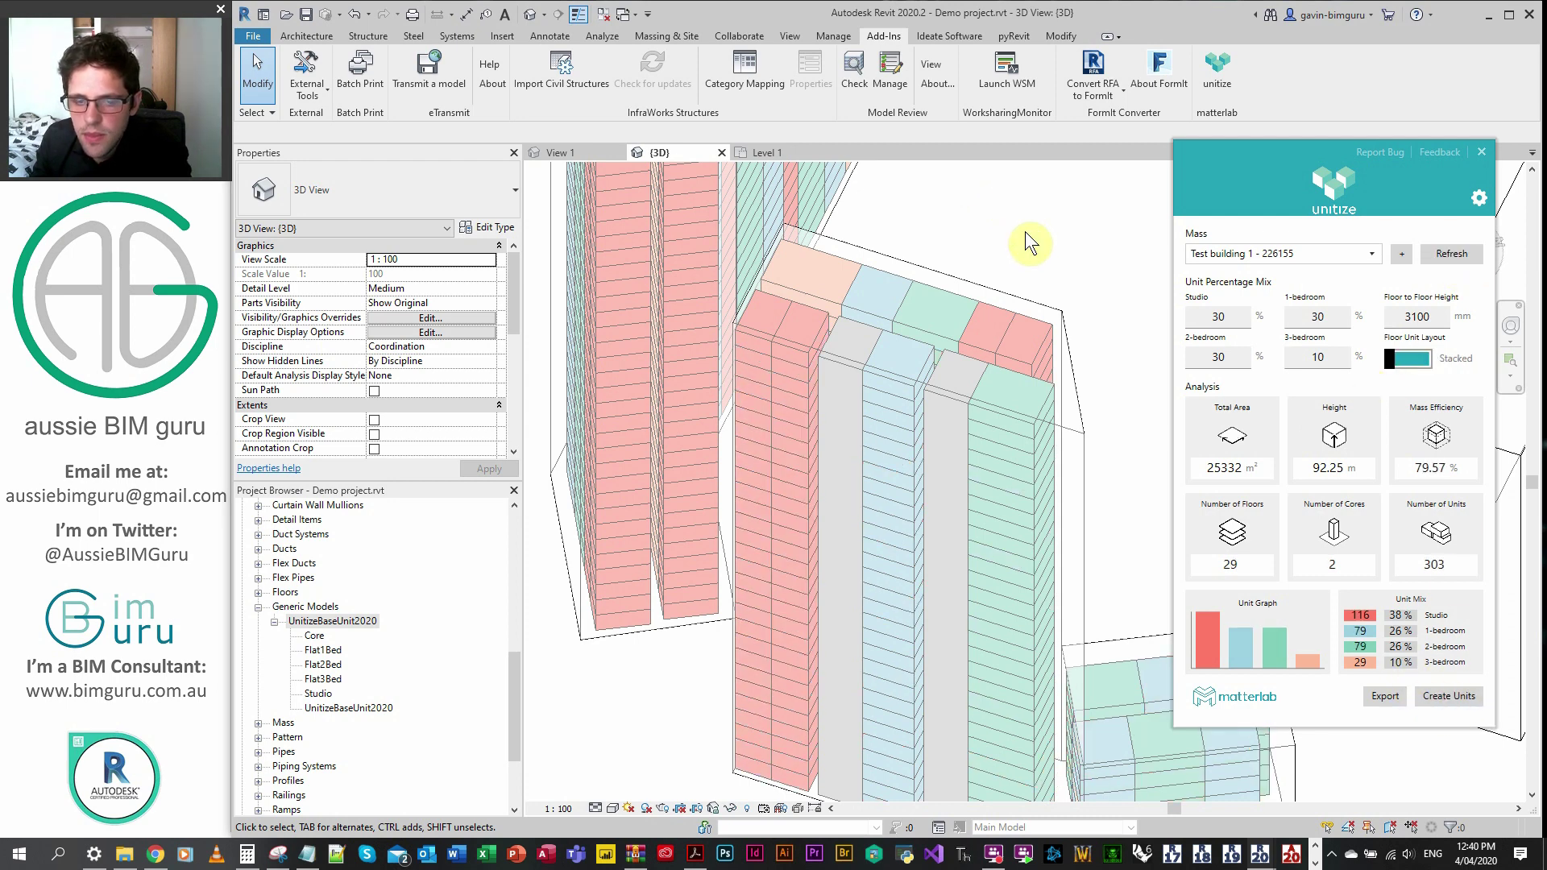
pyautogui.scroll(-4, 1046, 348)
pyautogui.keyDown('shift'); pyautogui.moveTo(1076, 369); pyautogui.dragTo(1067, 514, button='middle'); pyautogui.keyUp('shift')
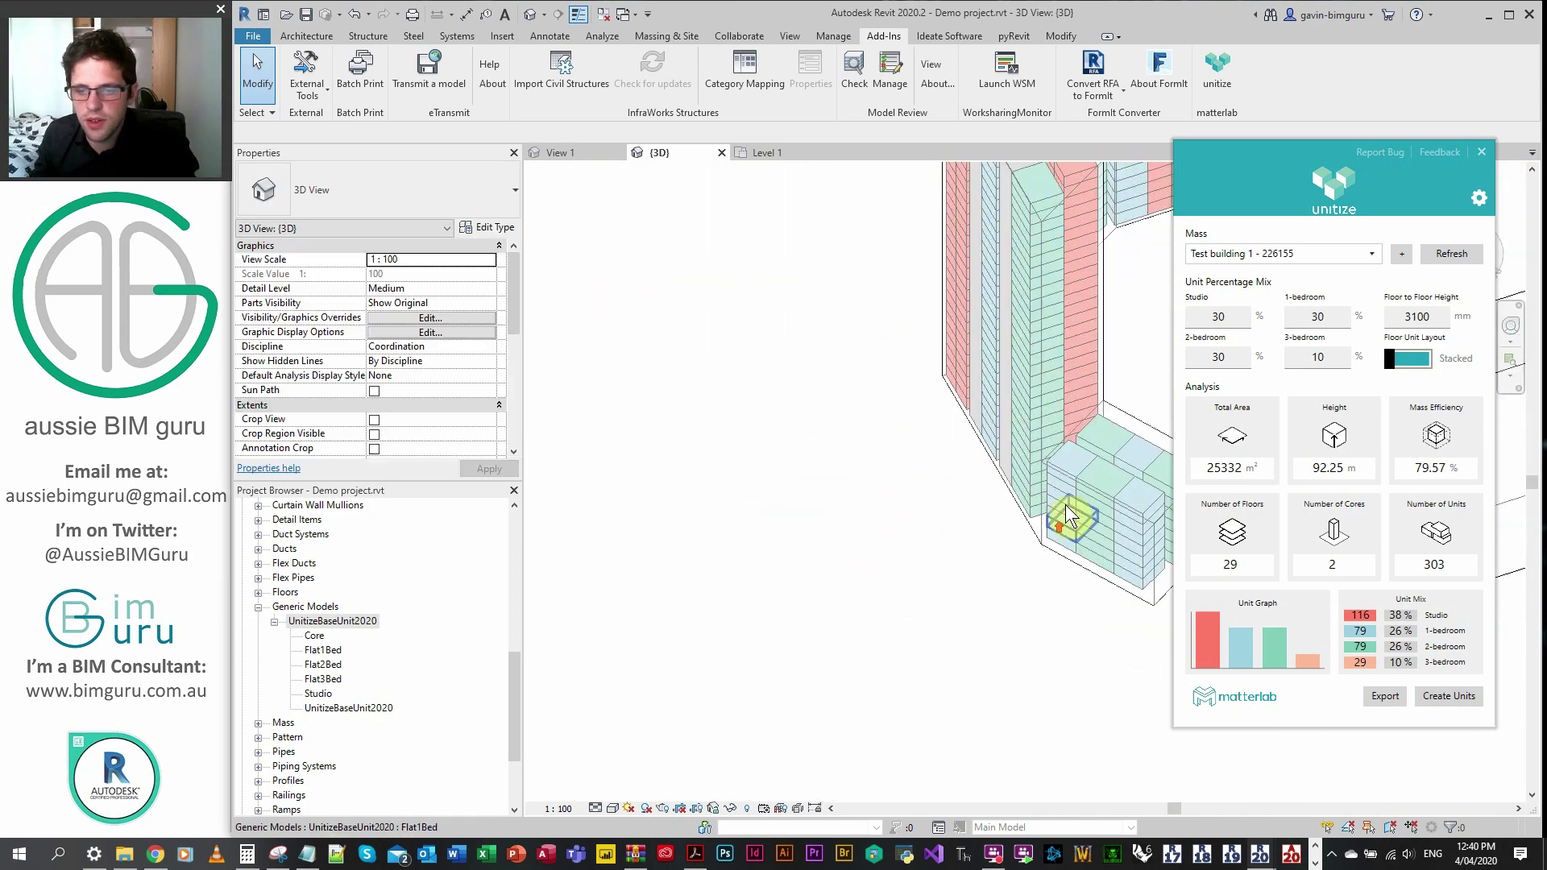
pyautogui.click(1110, 468)
pyautogui.keyDown('shift'); pyautogui.moveTo(1110, 469); pyautogui.dragTo(846, 412, button='middle'); pyautogui.keyUp('shift')
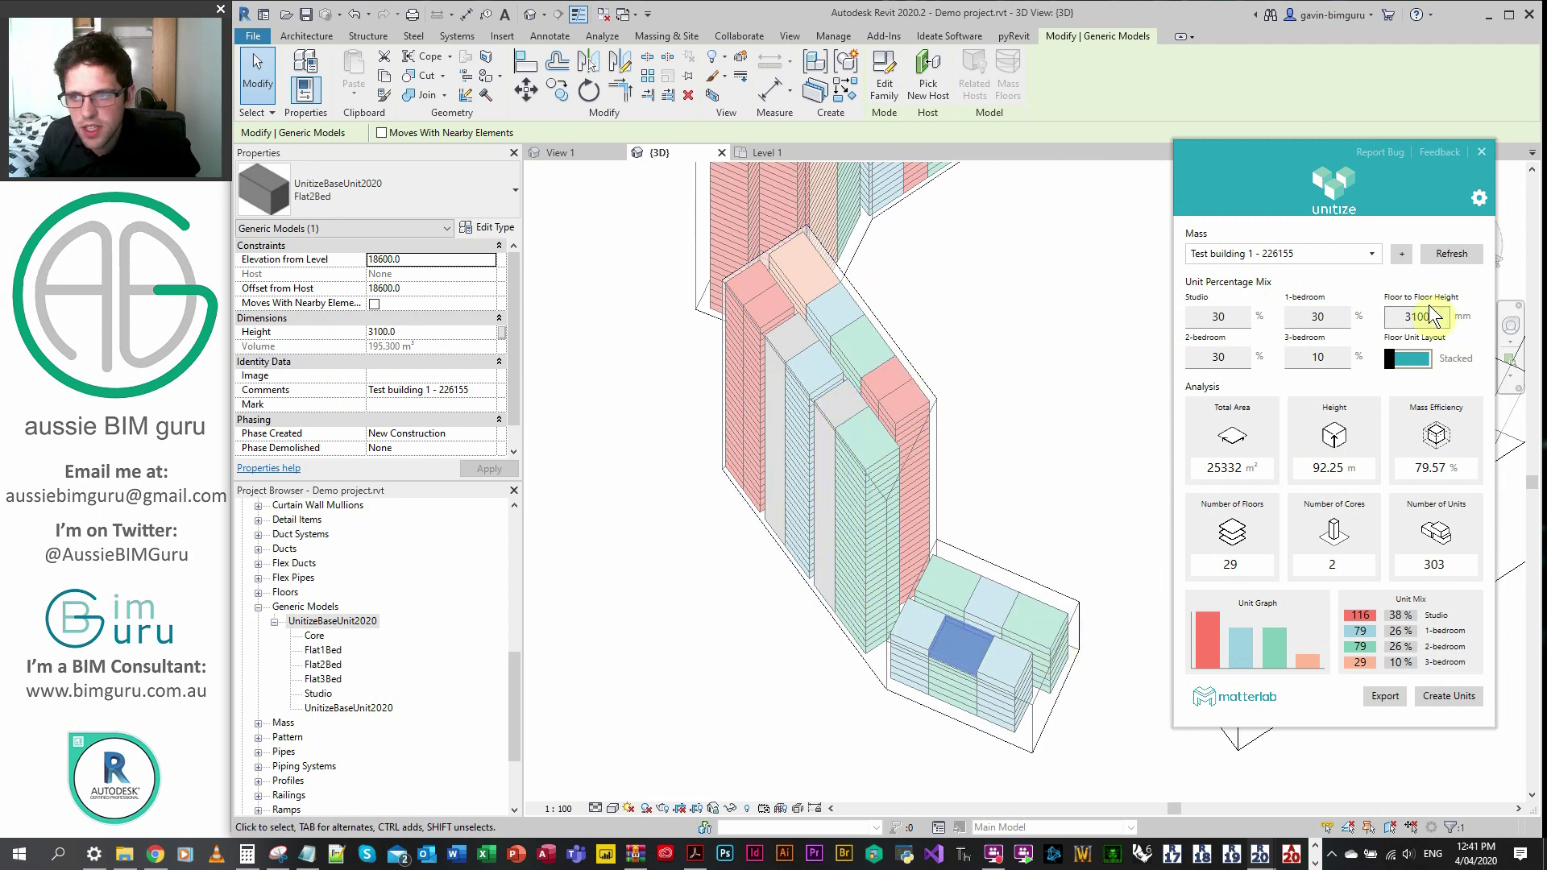
# - Set the flats per core to 8, apply the change, and recreate the units in the Test building 1 - 226155 mass
pyautogui.click(1478, 199)
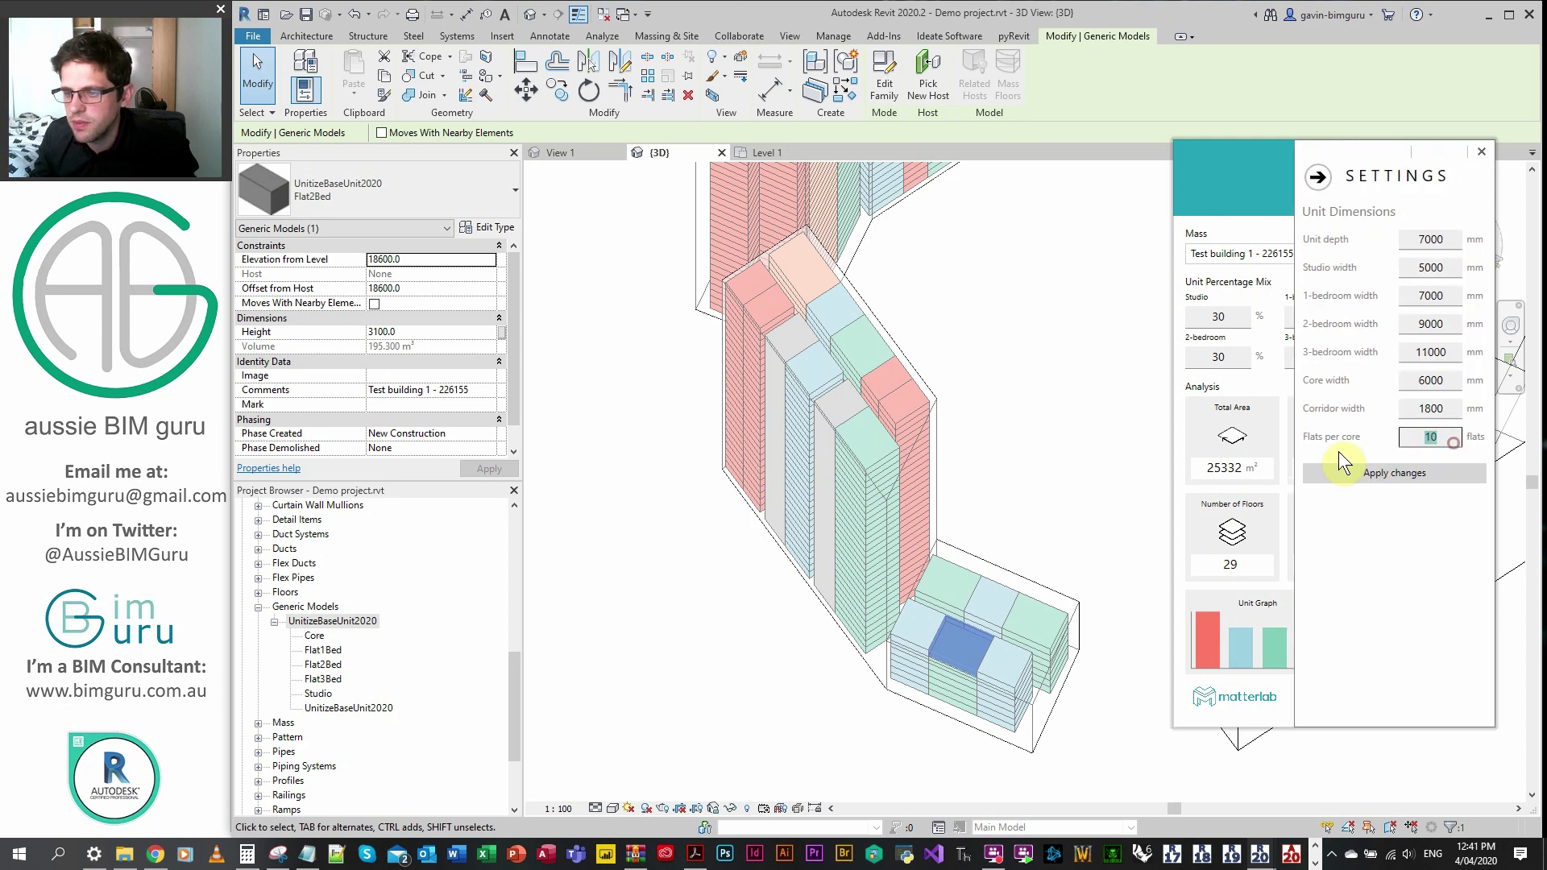
pyautogui.write('8')
pyautogui.click(1395, 471)
pyautogui.click(1317, 177)
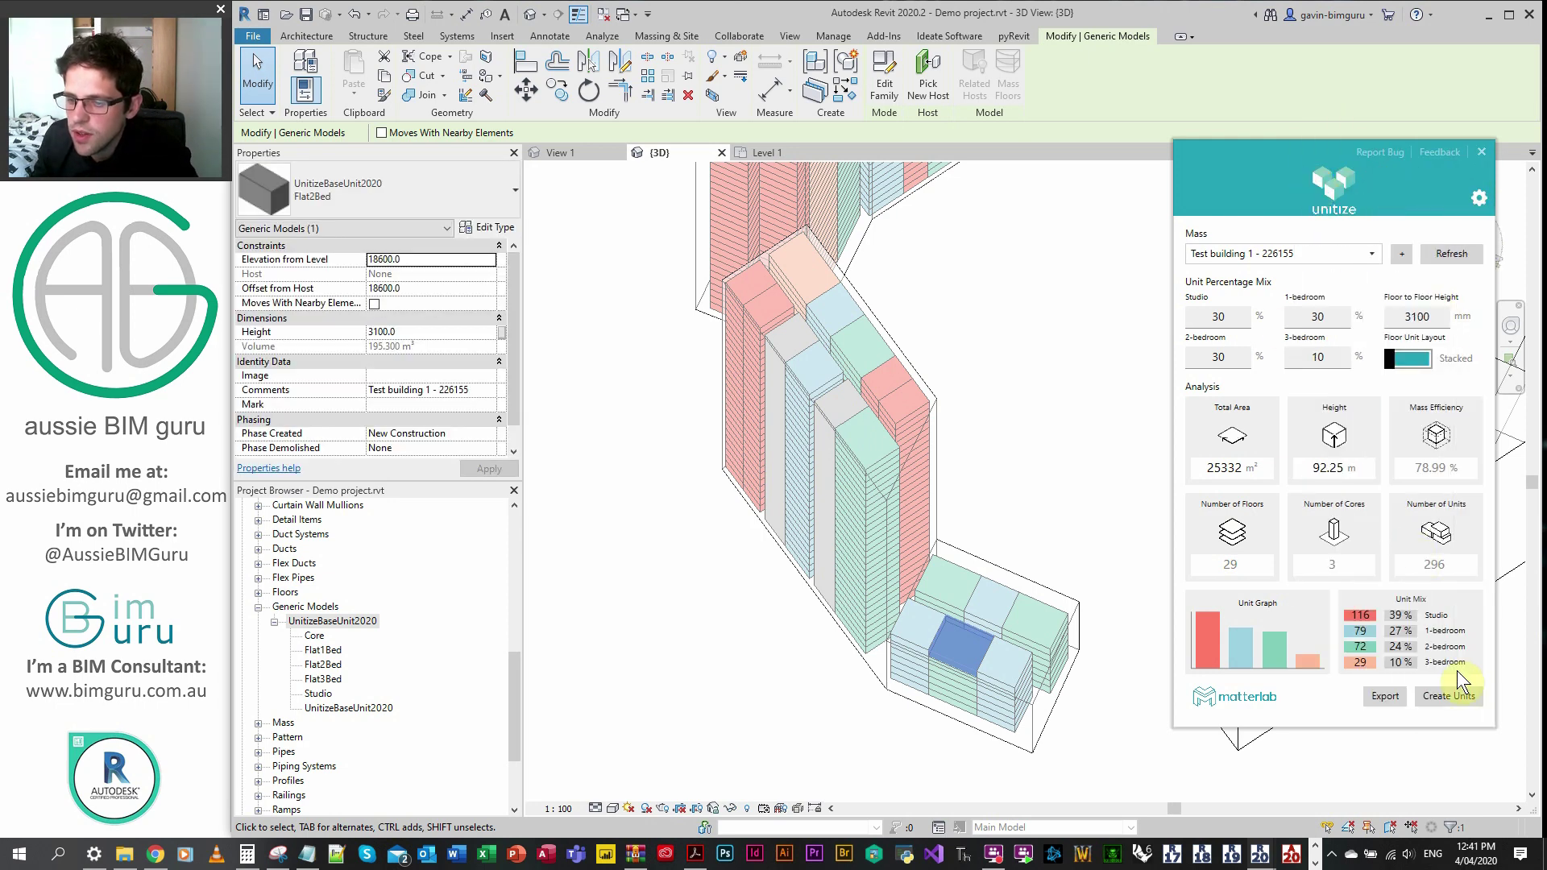
pyautogui.click(1445, 691)
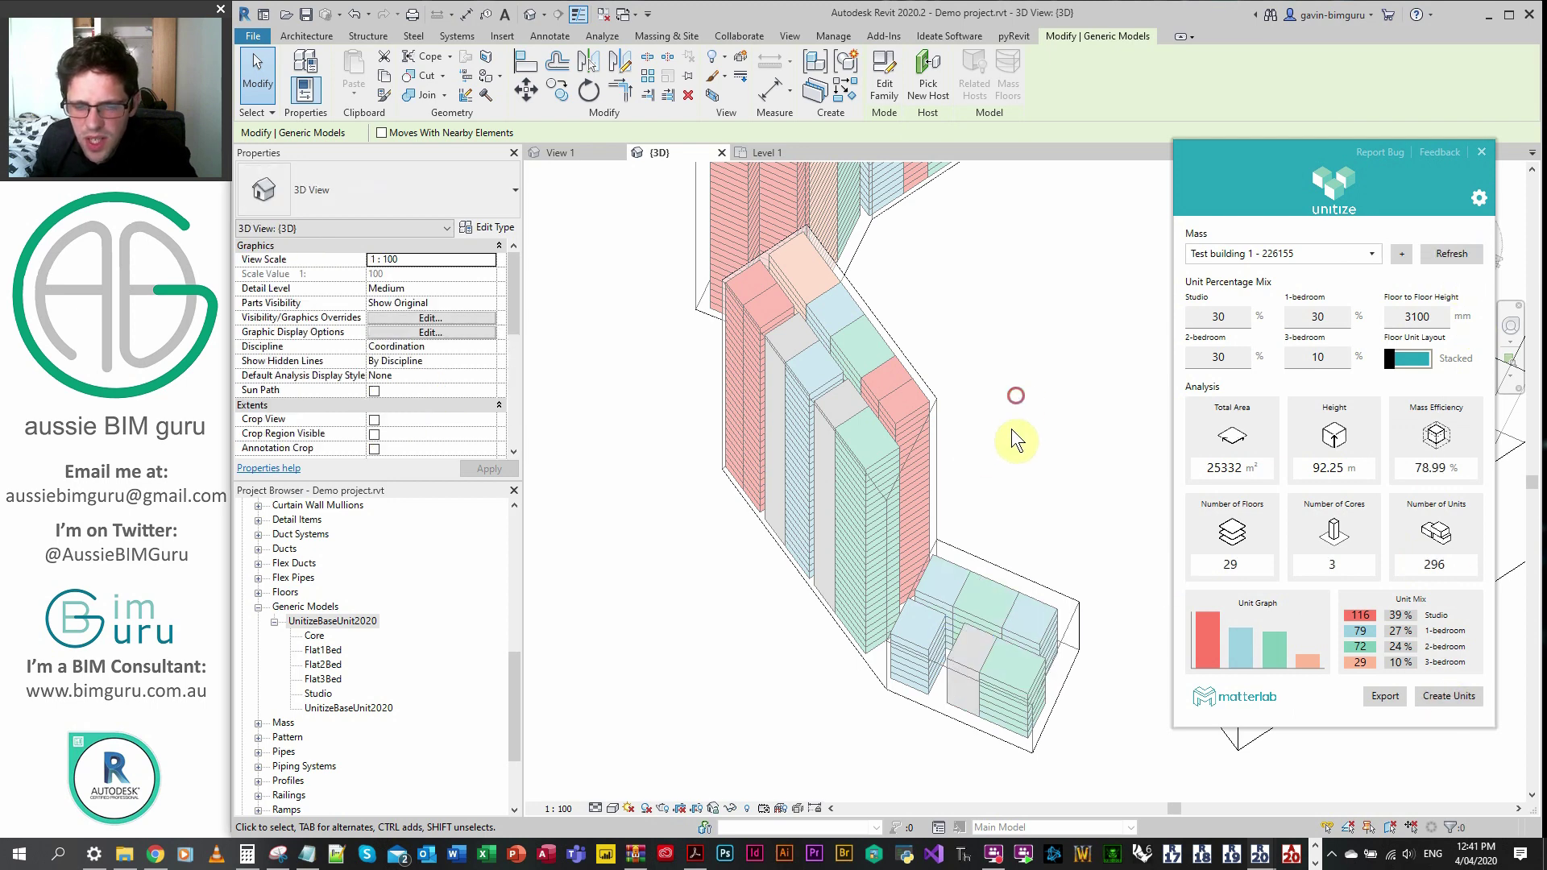
# - Select the core in the low block to examine its properties, and clear the selection
pyautogui.click(956, 658)
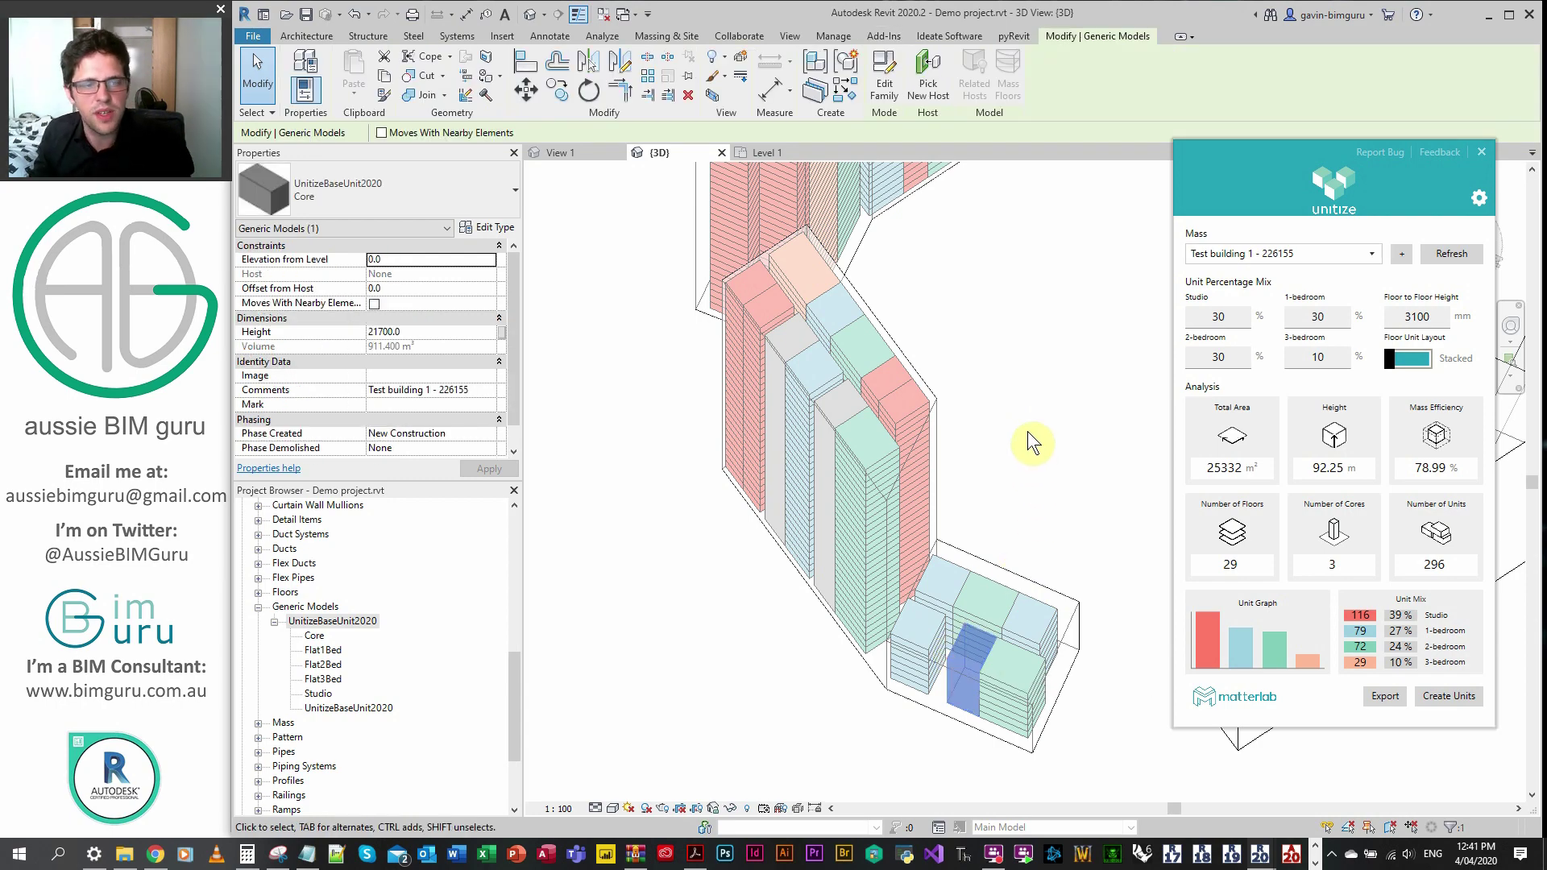
pyautogui.click(1032, 400)
pyautogui.moveTo(1033, 399); pyautogui.dragTo(839, 442, button='middle')
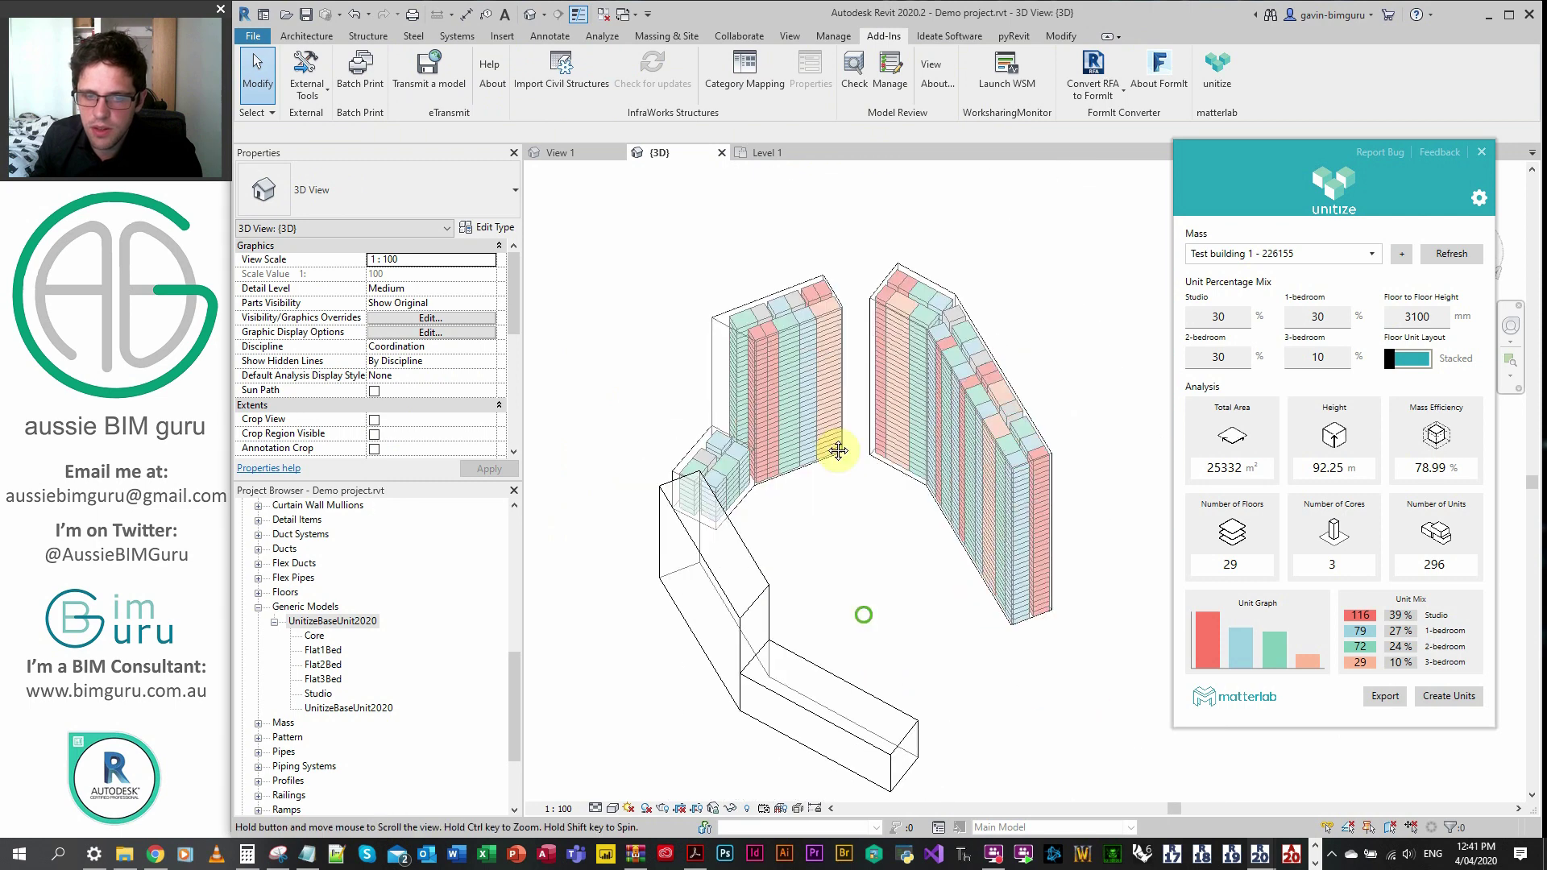
# - Create the units inside the Test building 1 - 218776 mass
pyautogui.click(1361, 254)
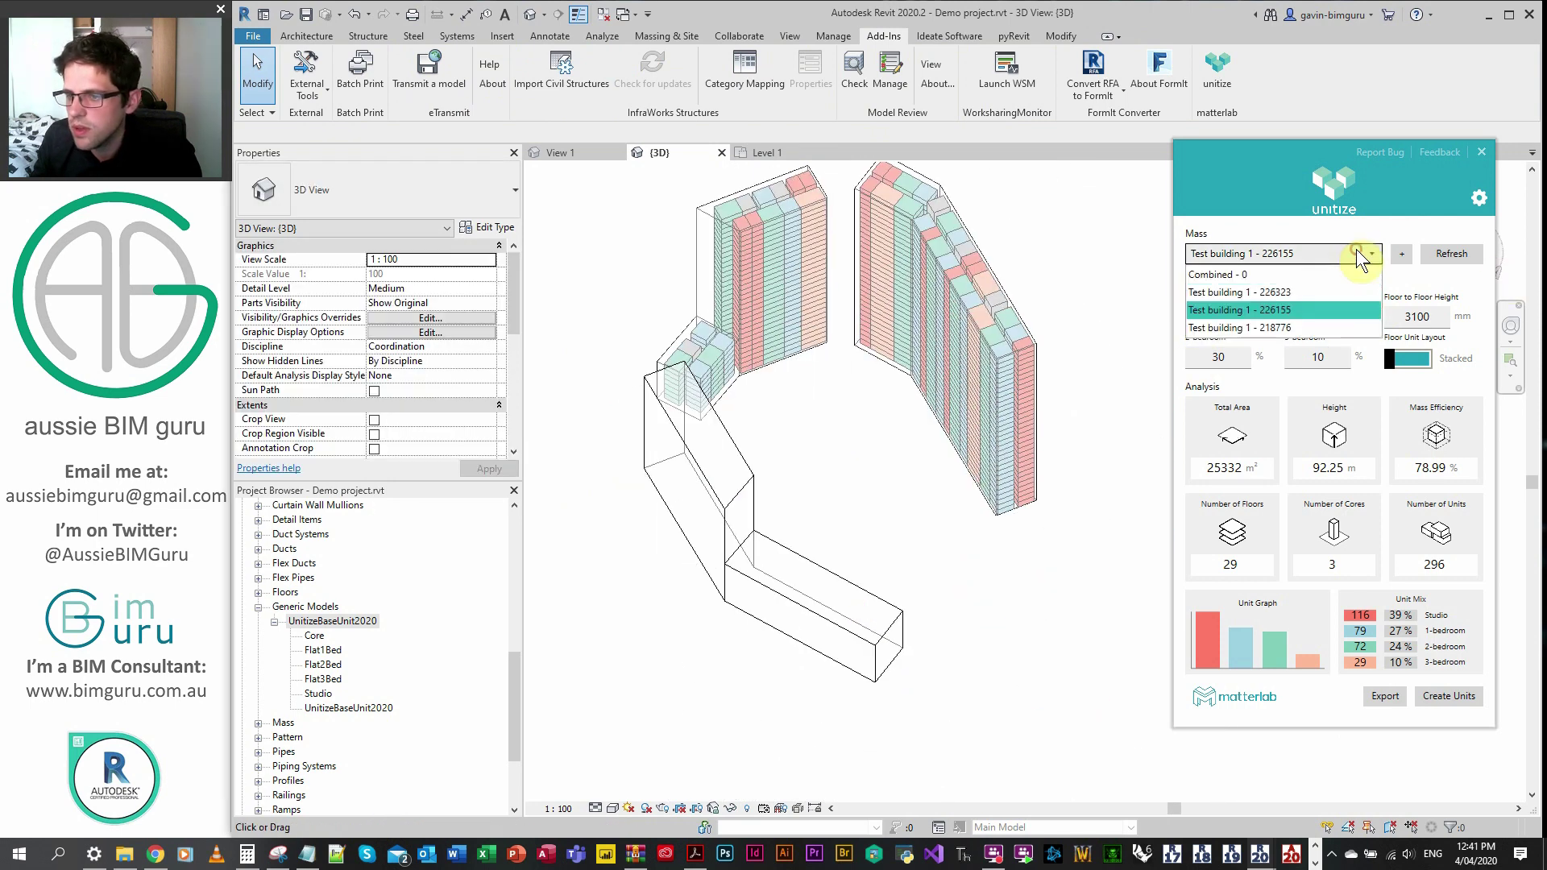
pyautogui.click(1313, 328)
pyautogui.click(1443, 700)
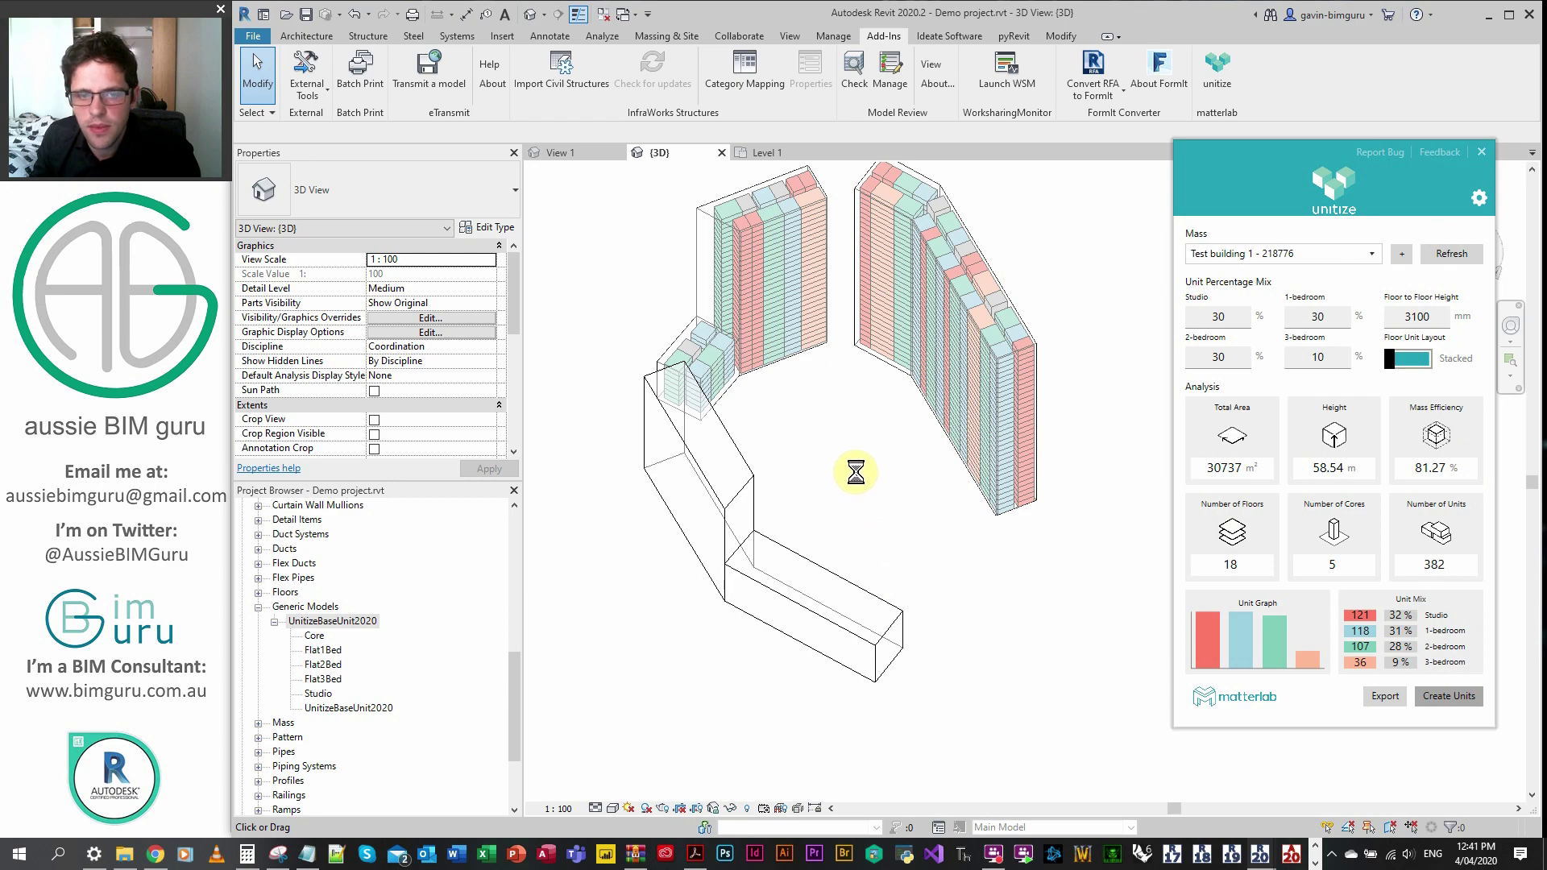
pyautogui.keyDown('shift'); pyautogui.moveTo(891, 518); pyautogui.dragTo(877, 490, button='middle'); pyautogui.keyUp('shift')
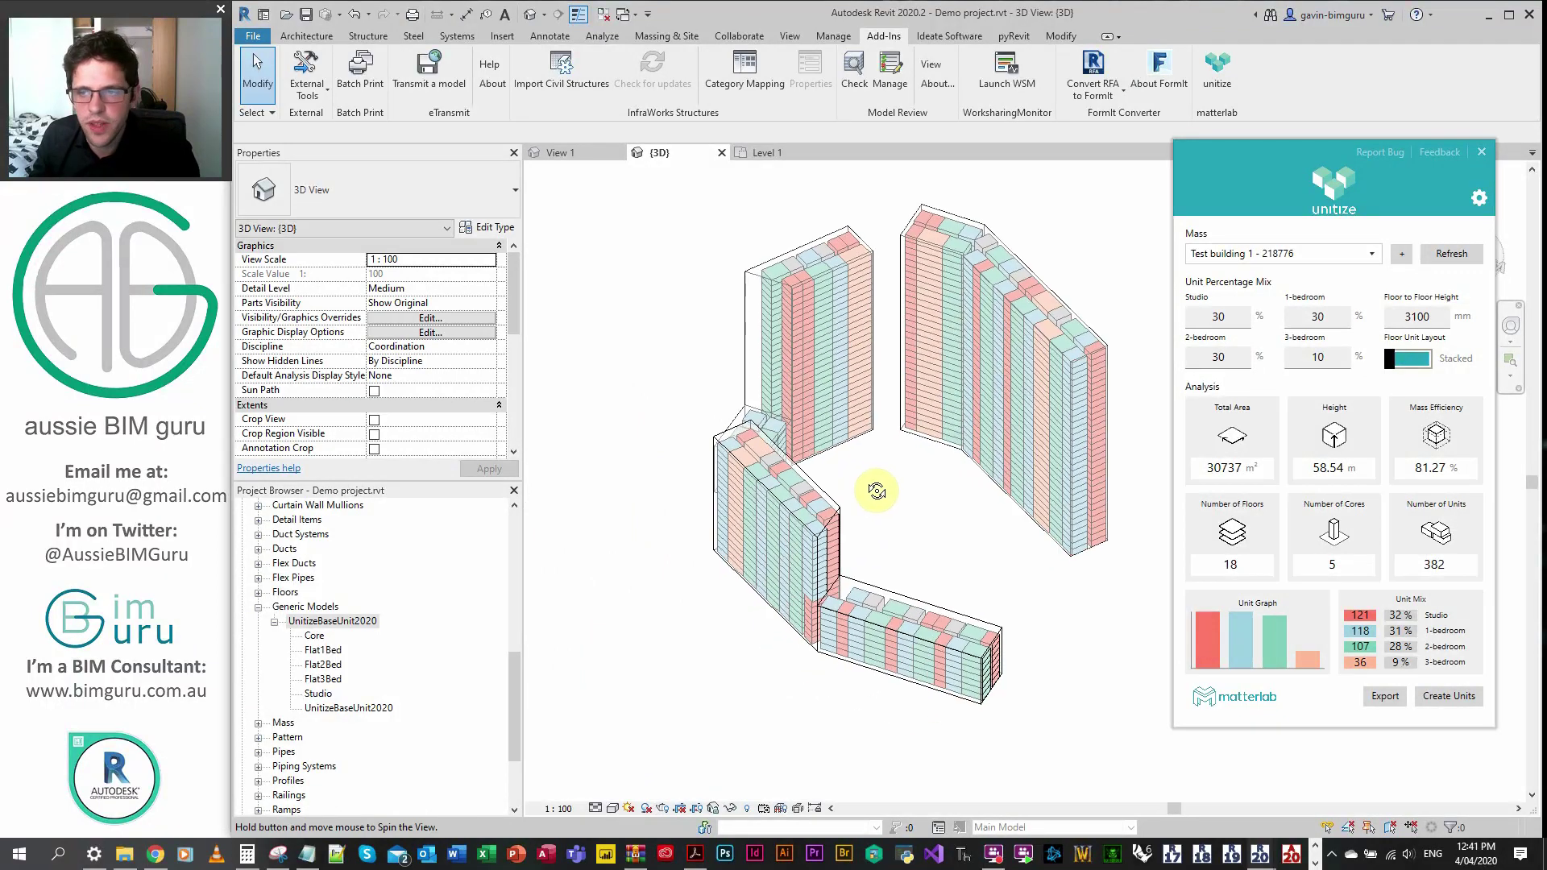
# - Show the Combined - 0 analysis and review the totals for all masses
pyautogui.click(1358, 253)
pyautogui.click(1279, 274)
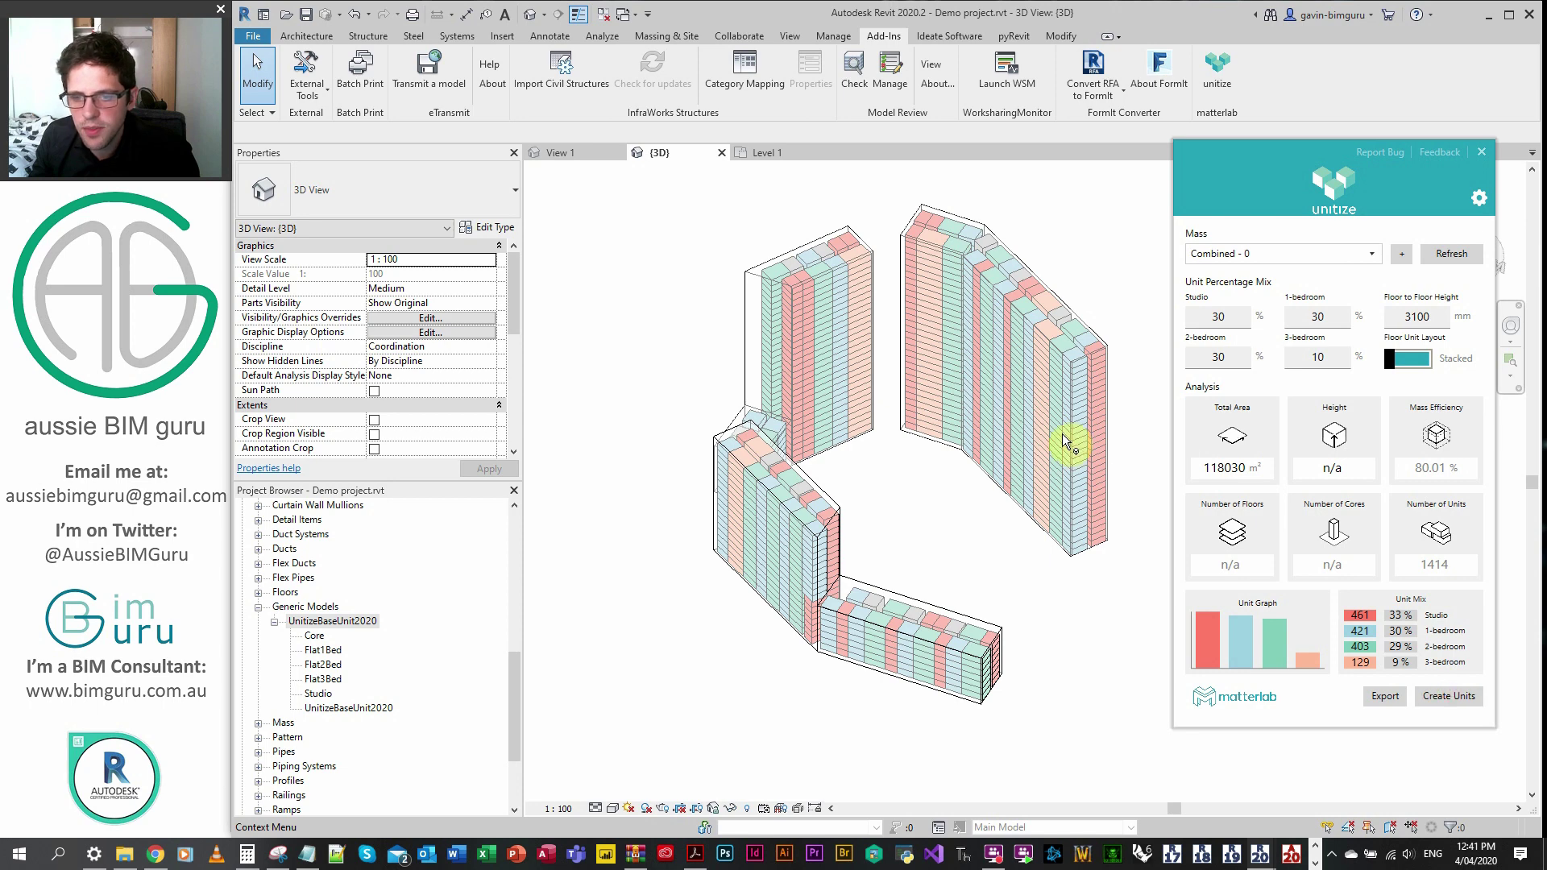
pyautogui.moveTo(926, 369); pyautogui.dragTo(833, 375, button='middle')
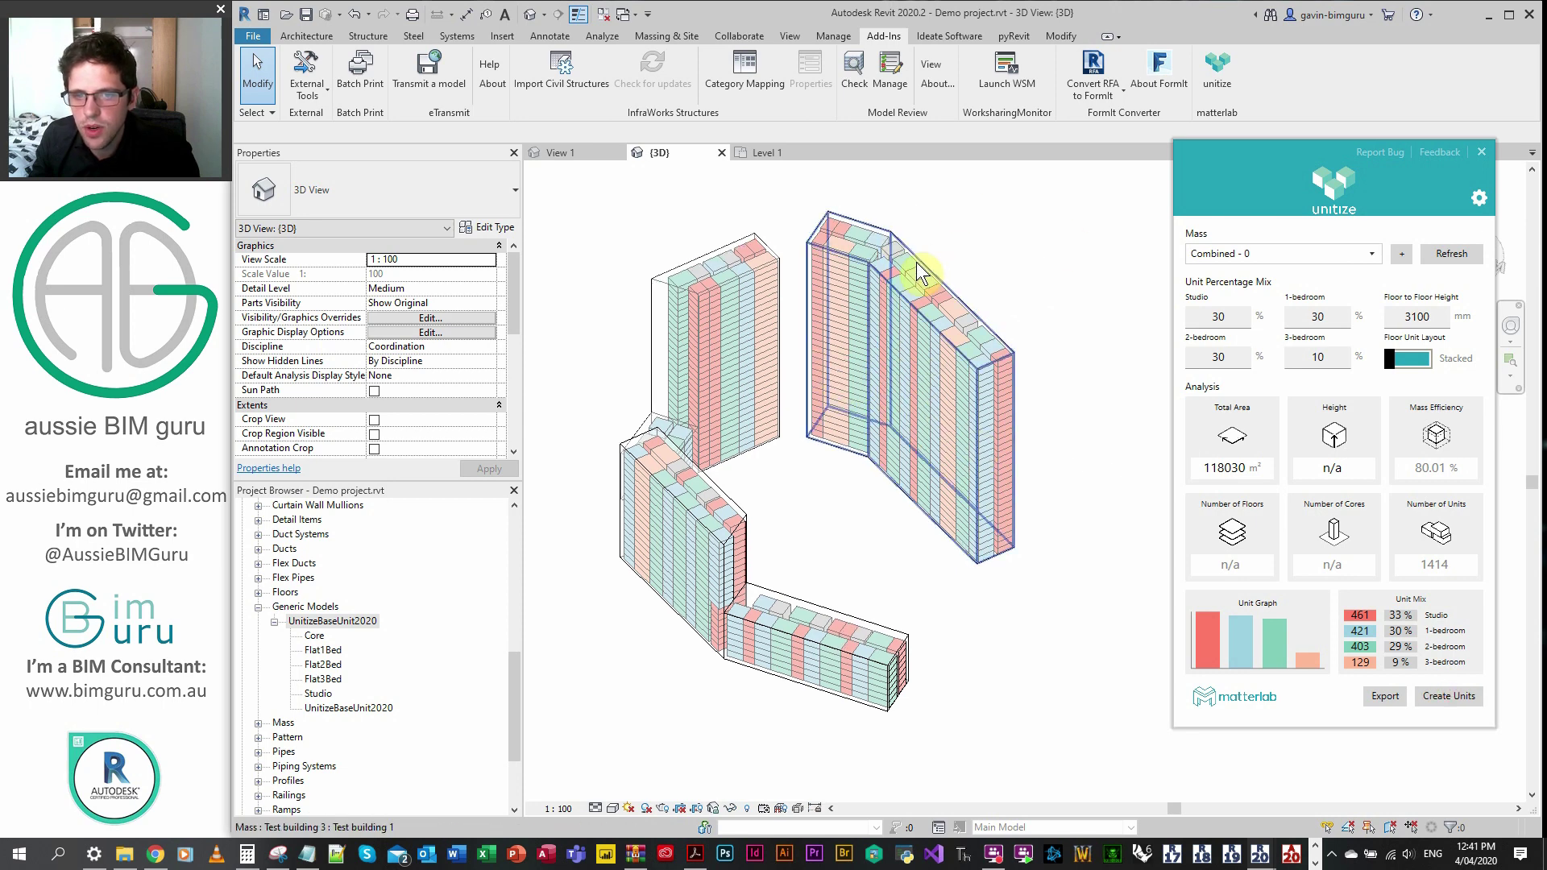
# - Isolate the category of the generated units, delete all of them, and reset the temporary isolation to restore the masses
pyautogui.click(984, 354)
pyautogui.press('i')
pyautogui.press('c')
pyautogui.scroll(-3, 901, 311)
pyautogui.press('Escape')
pyautogui.moveTo(881, 372); pyautogui.dragTo(1086, 491)
pyautogui.press('Delete')
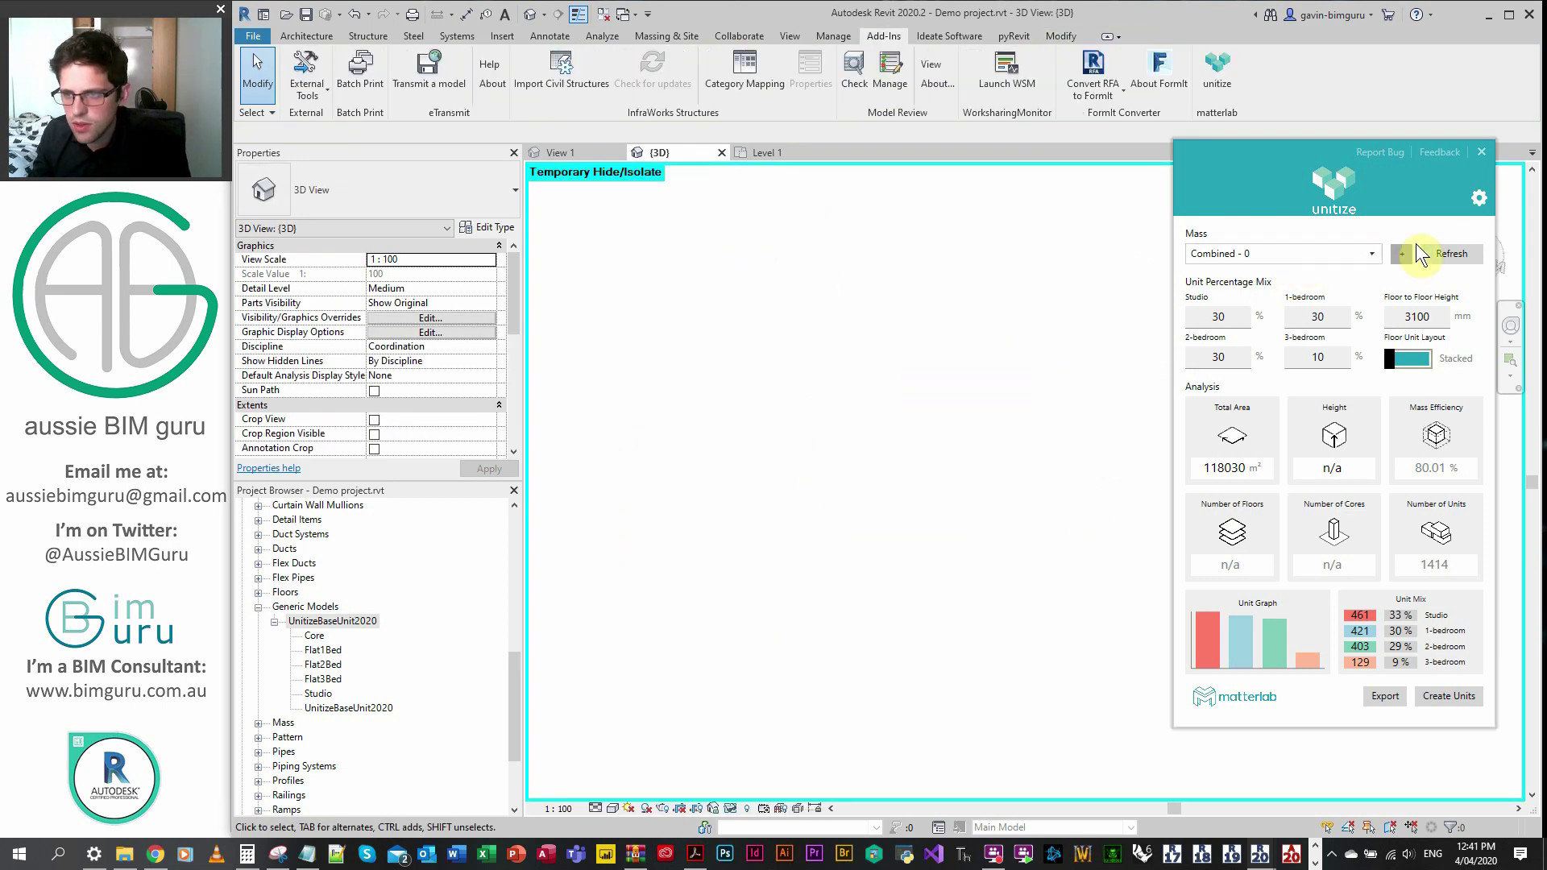
pyautogui.click(730, 808)
pyautogui.click(749, 791)
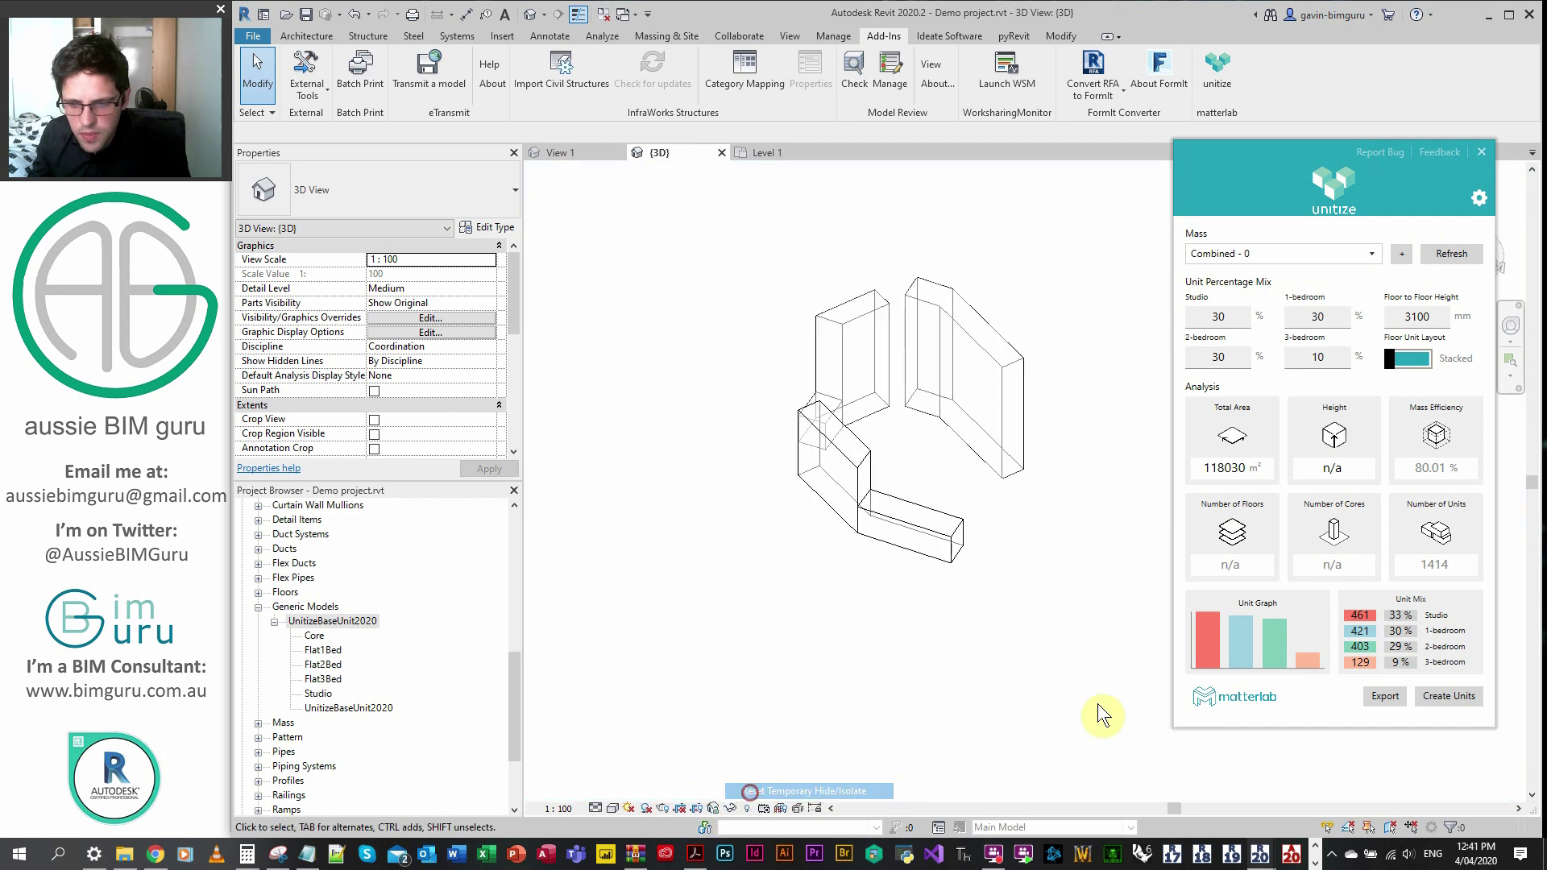
# - Try to create the units for all masses at once with the Combined - 0 option
pyautogui.click(1434, 696)
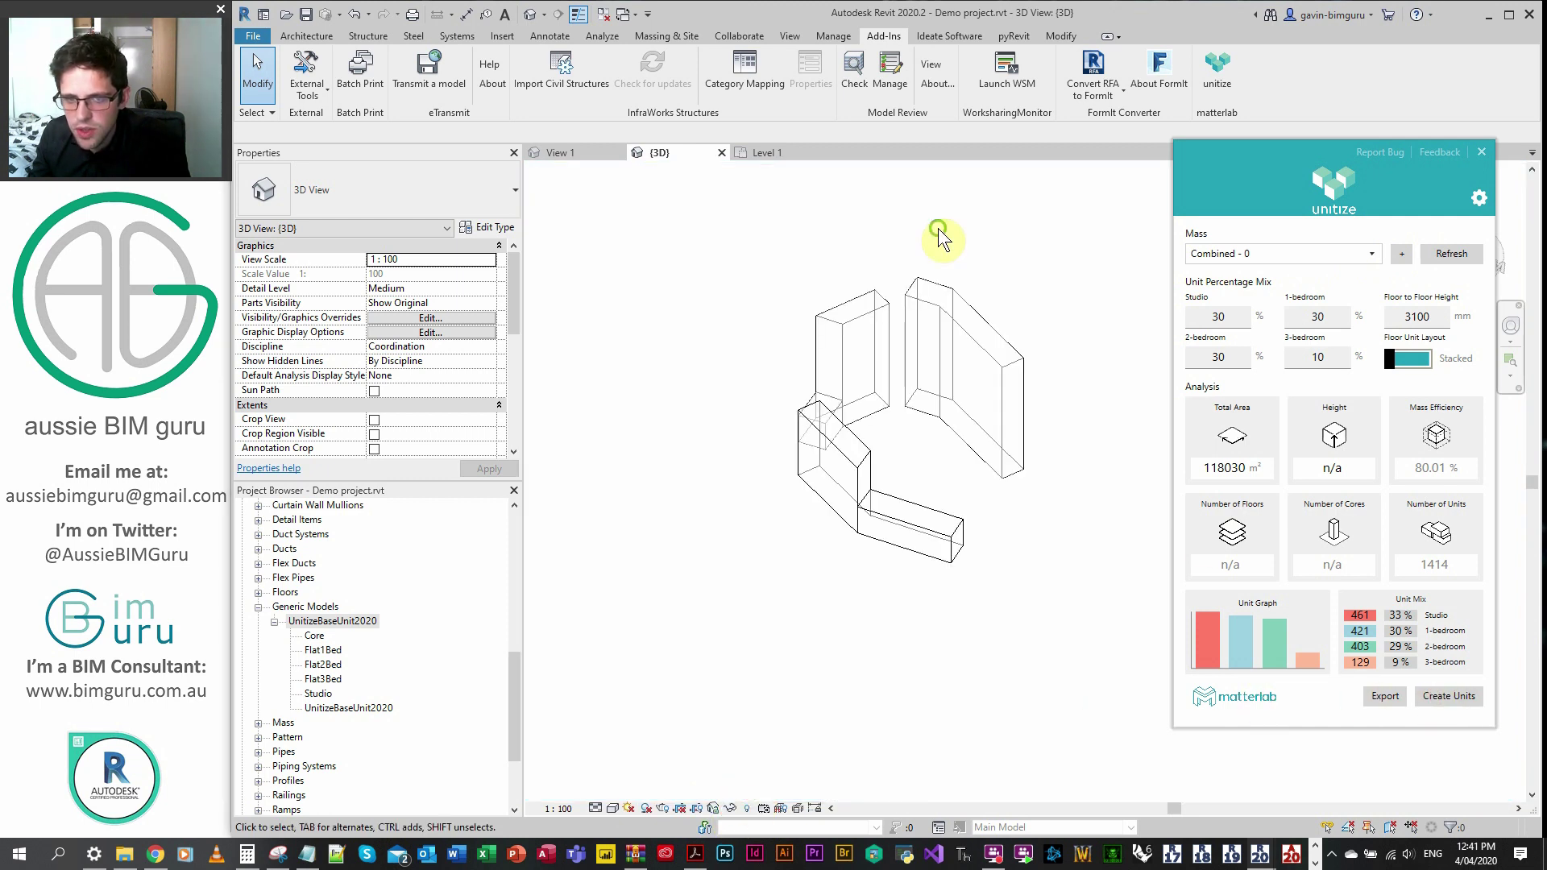
pyautogui.moveTo(807, 423); pyautogui.dragTo(708, 442, button='middle')
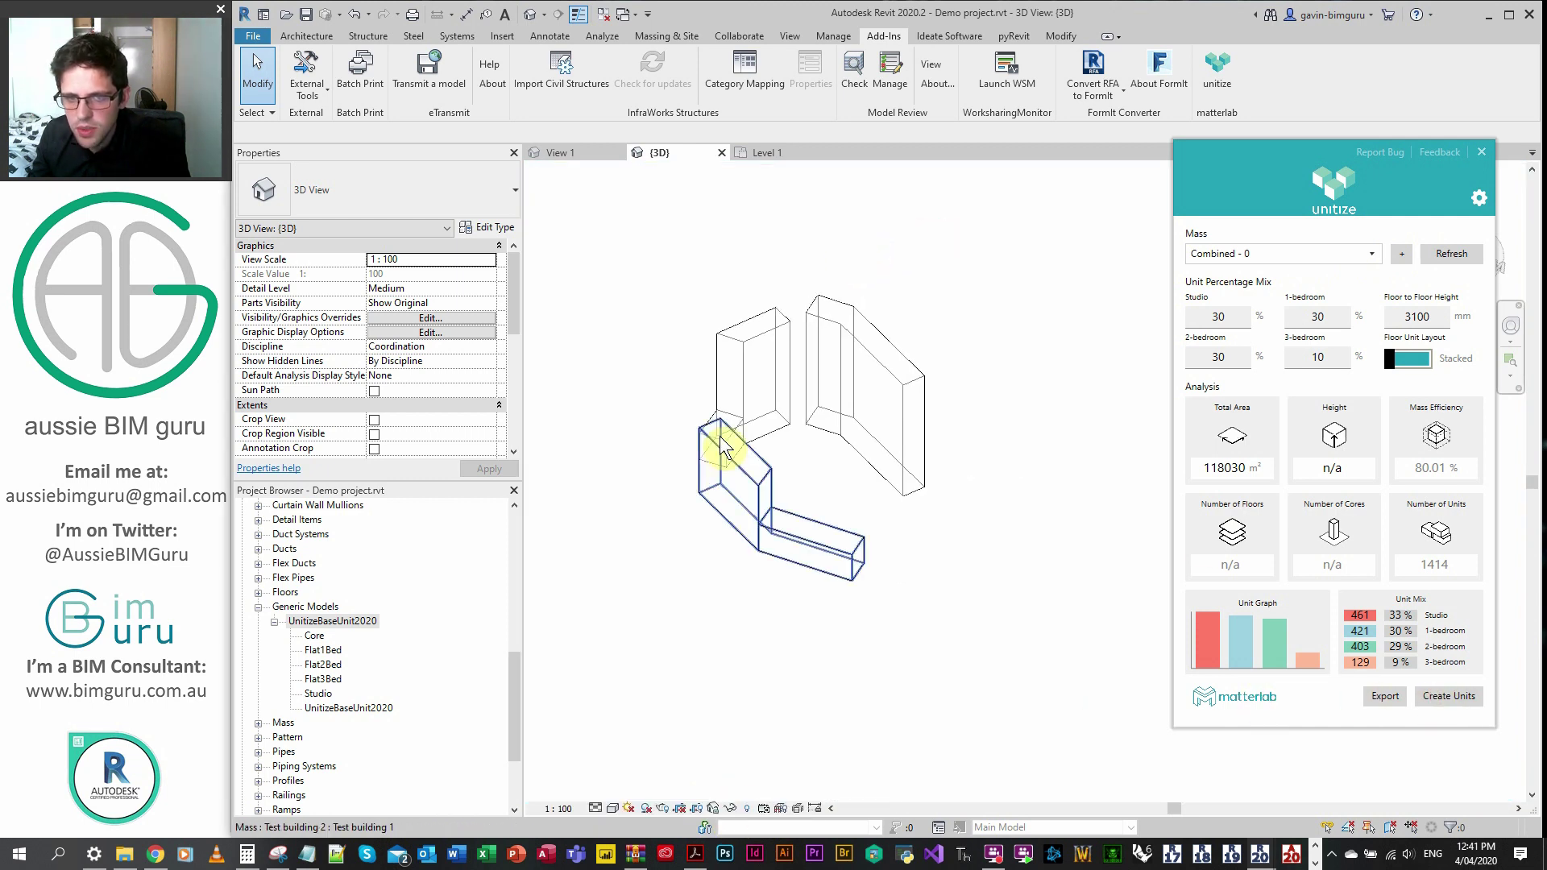
pyautogui.click(1287, 256)
pyautogui.click(1287, 256)
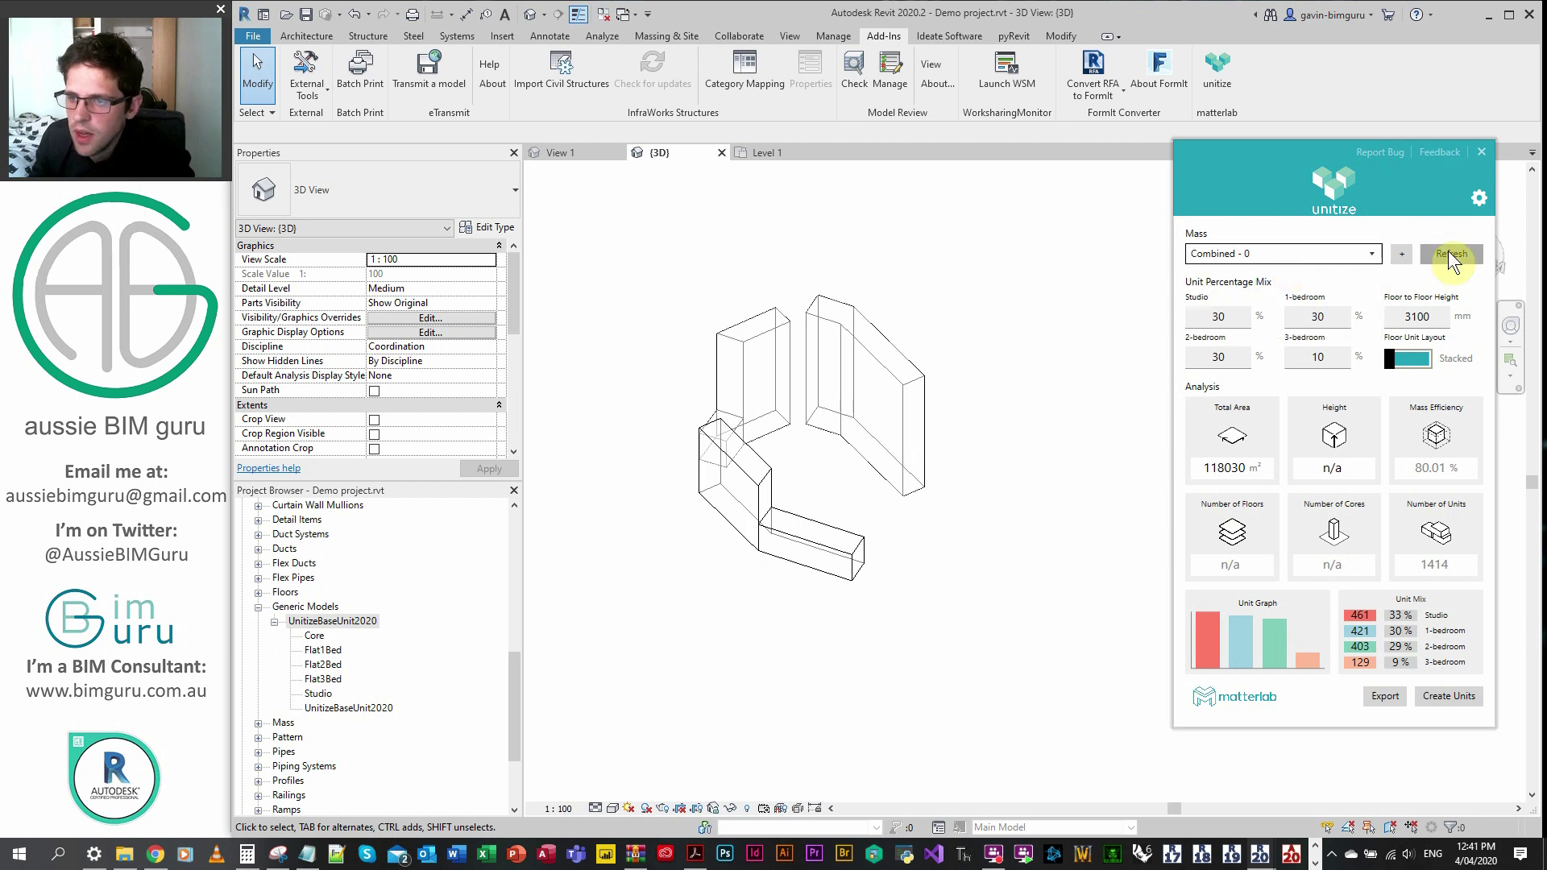
# - Create the units in the Test building 1 - 226323 mass and in the Test building 1 - 226155 mass
pyautogui.click(1307, 249)
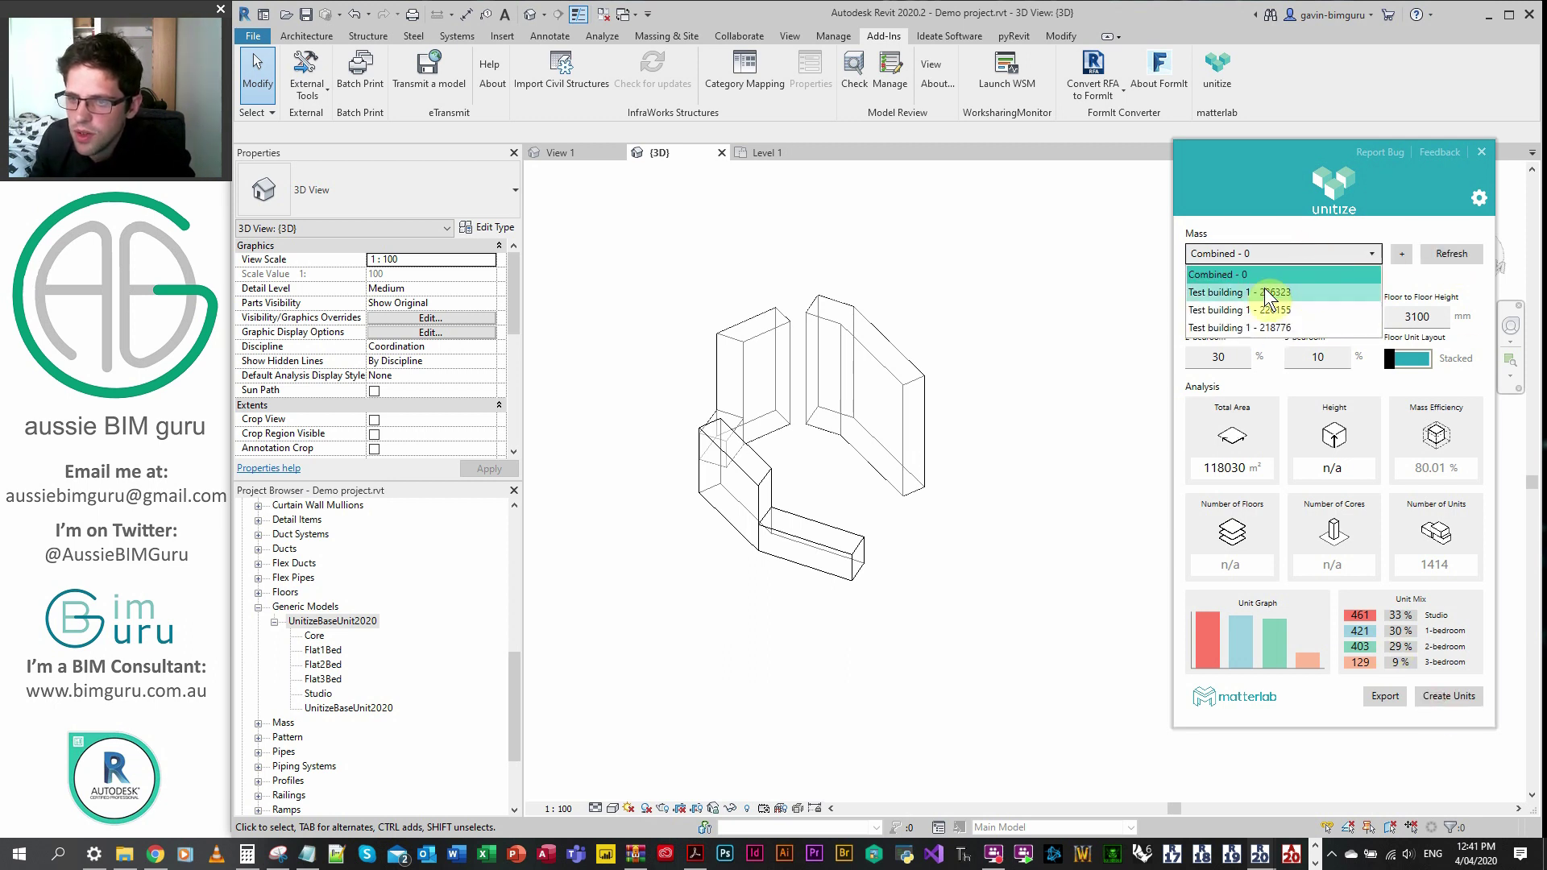
pyautogui.click(1264, 287)
pyautogui.click(1459, 699)
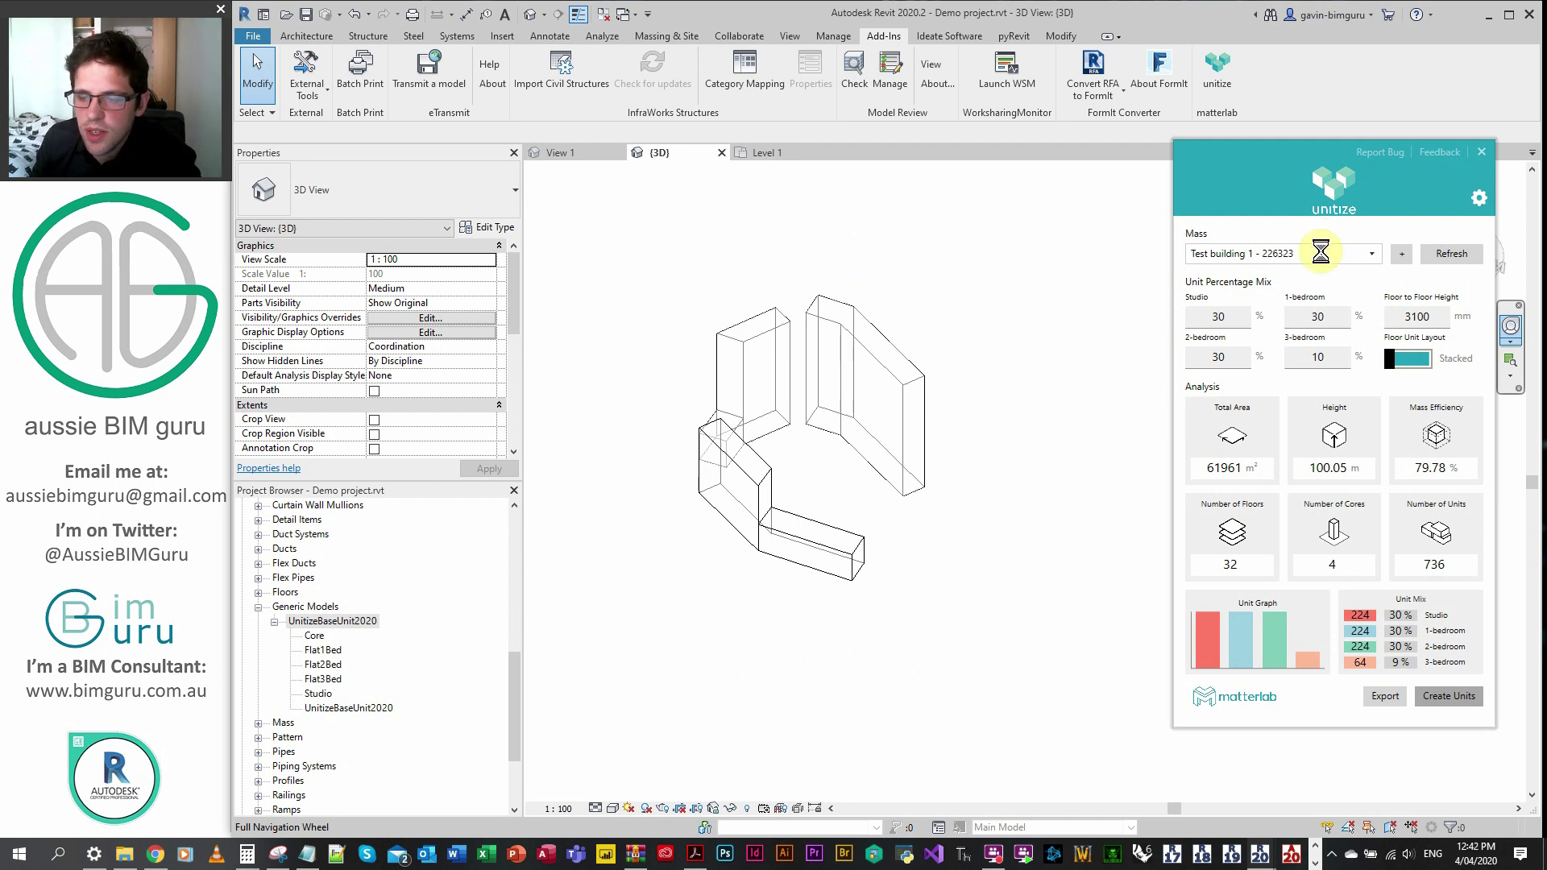
pyautogui.click(1321, 252)
pyautogui.click(1303, 311)
pyautogui.click(1464, 697)
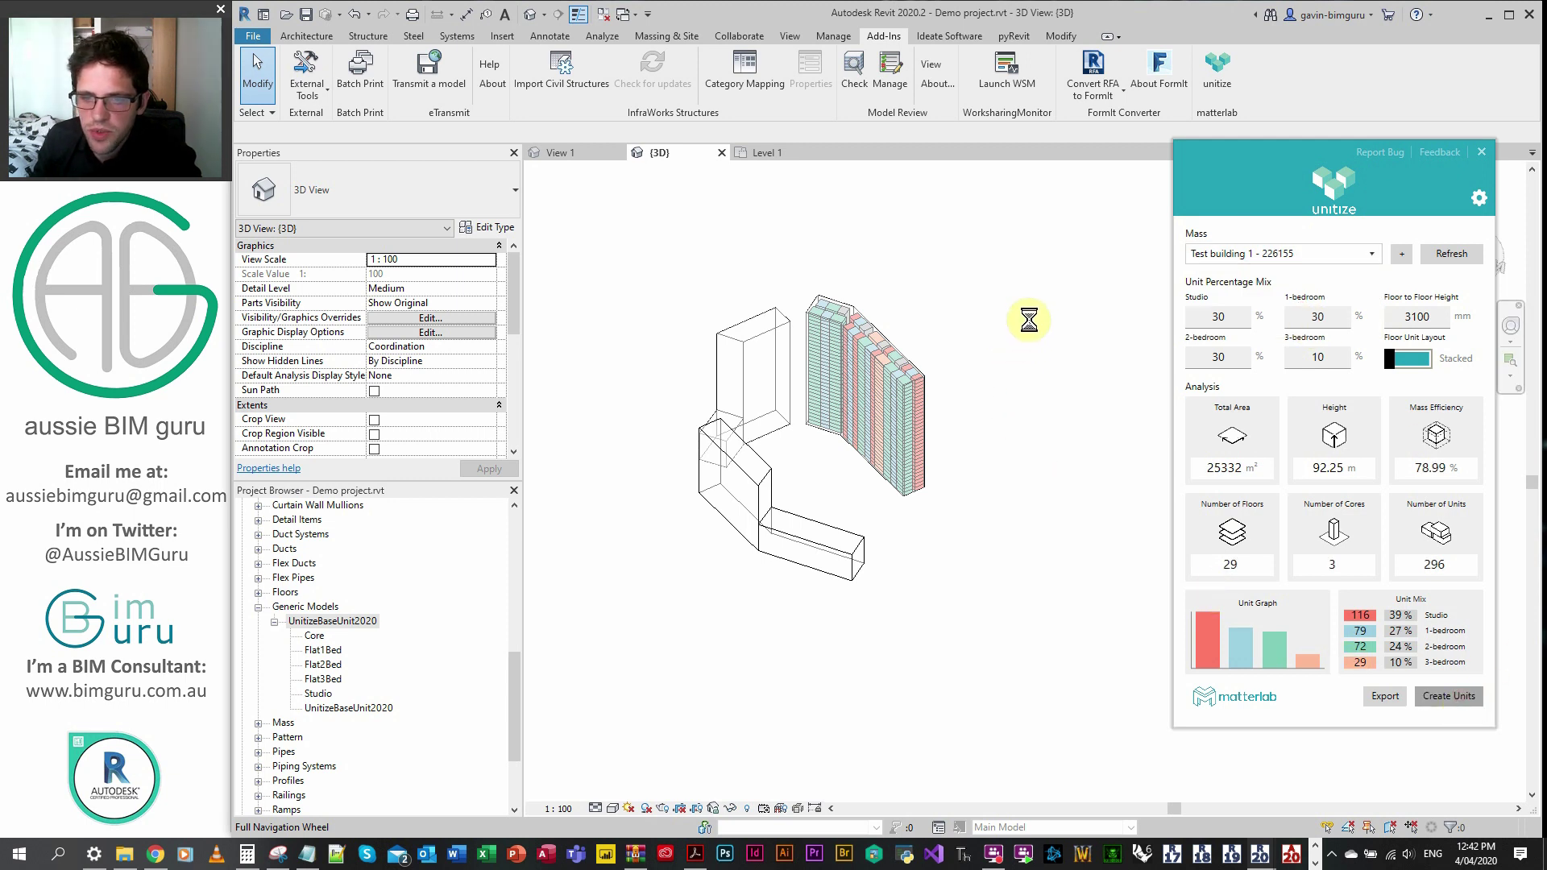
# - Create the units in the Test building 1 - 218776 mass and move the Unitize window away from the model
pyautogui.click(1333, 253)
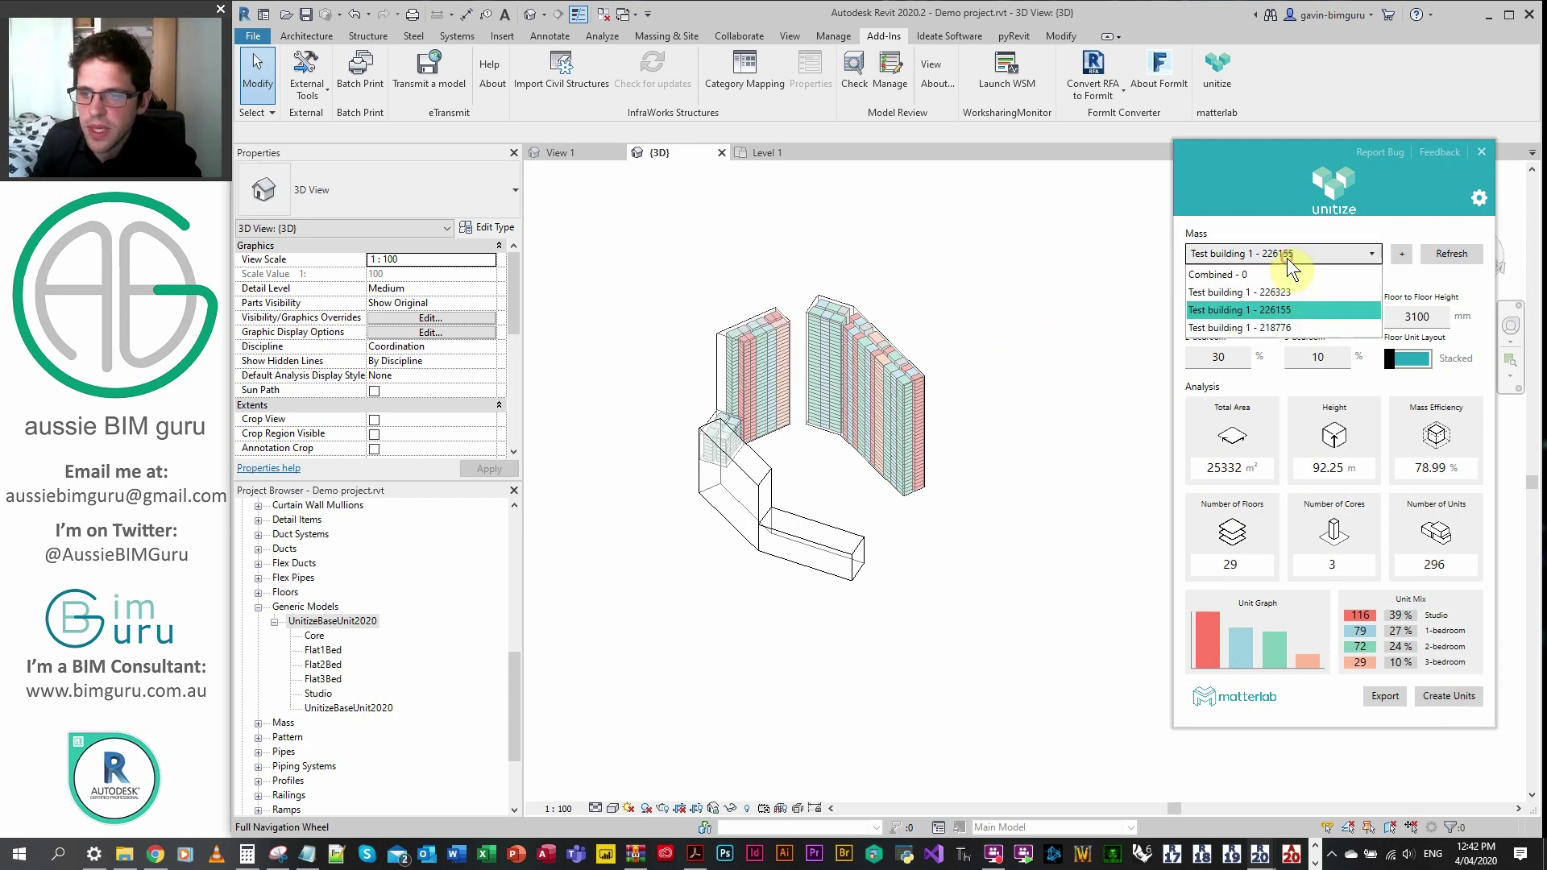
pyautogui.click(1283, 330)
pyautogui.click(1447, 697)
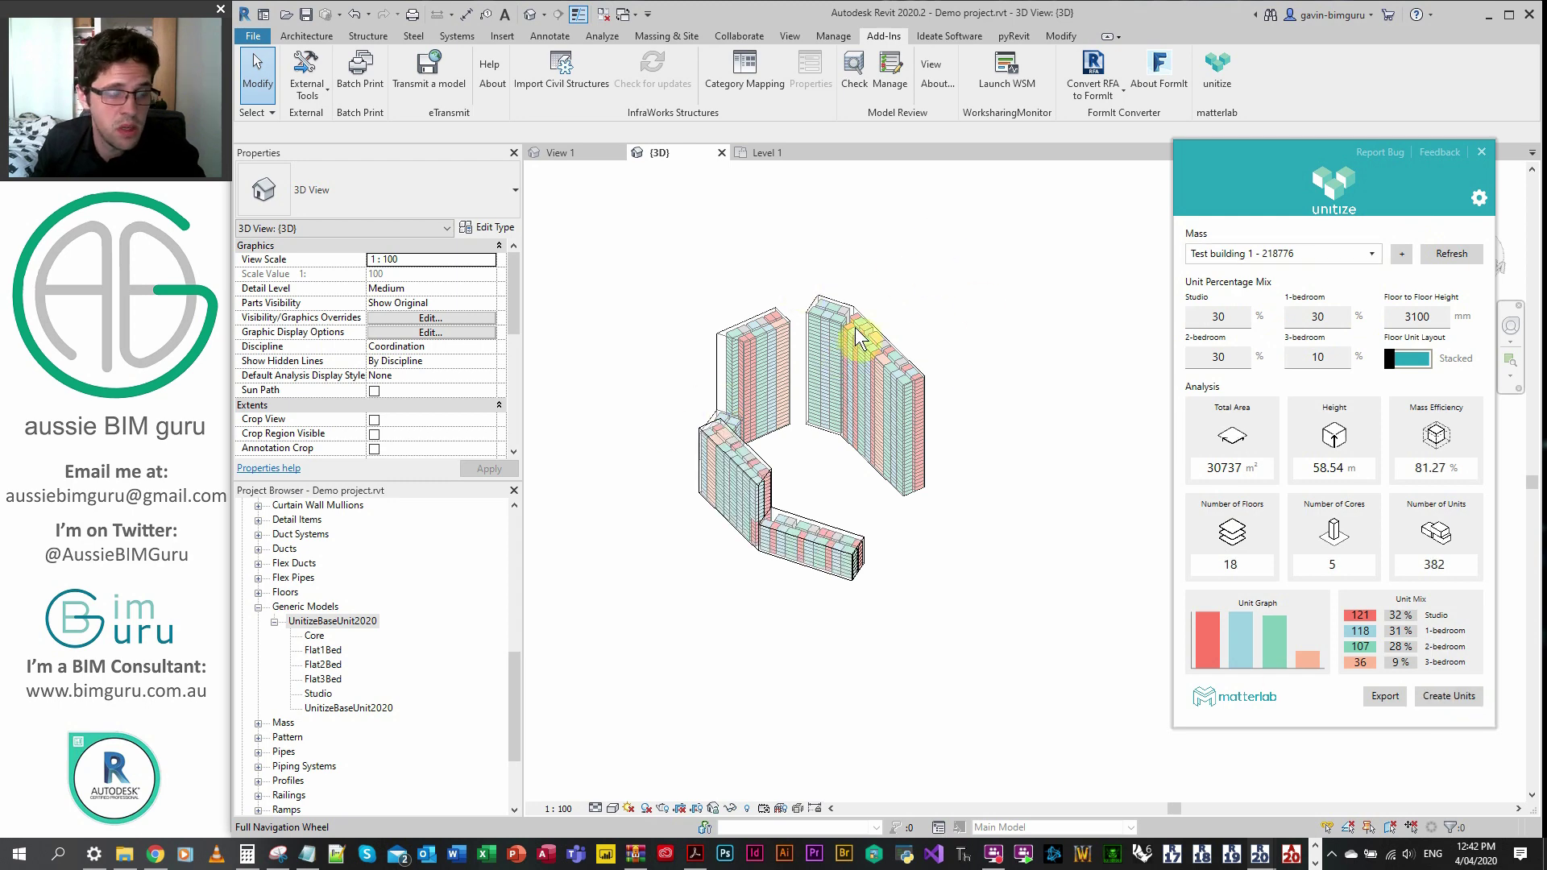
pyautogui.scroll(3, 826, 315)
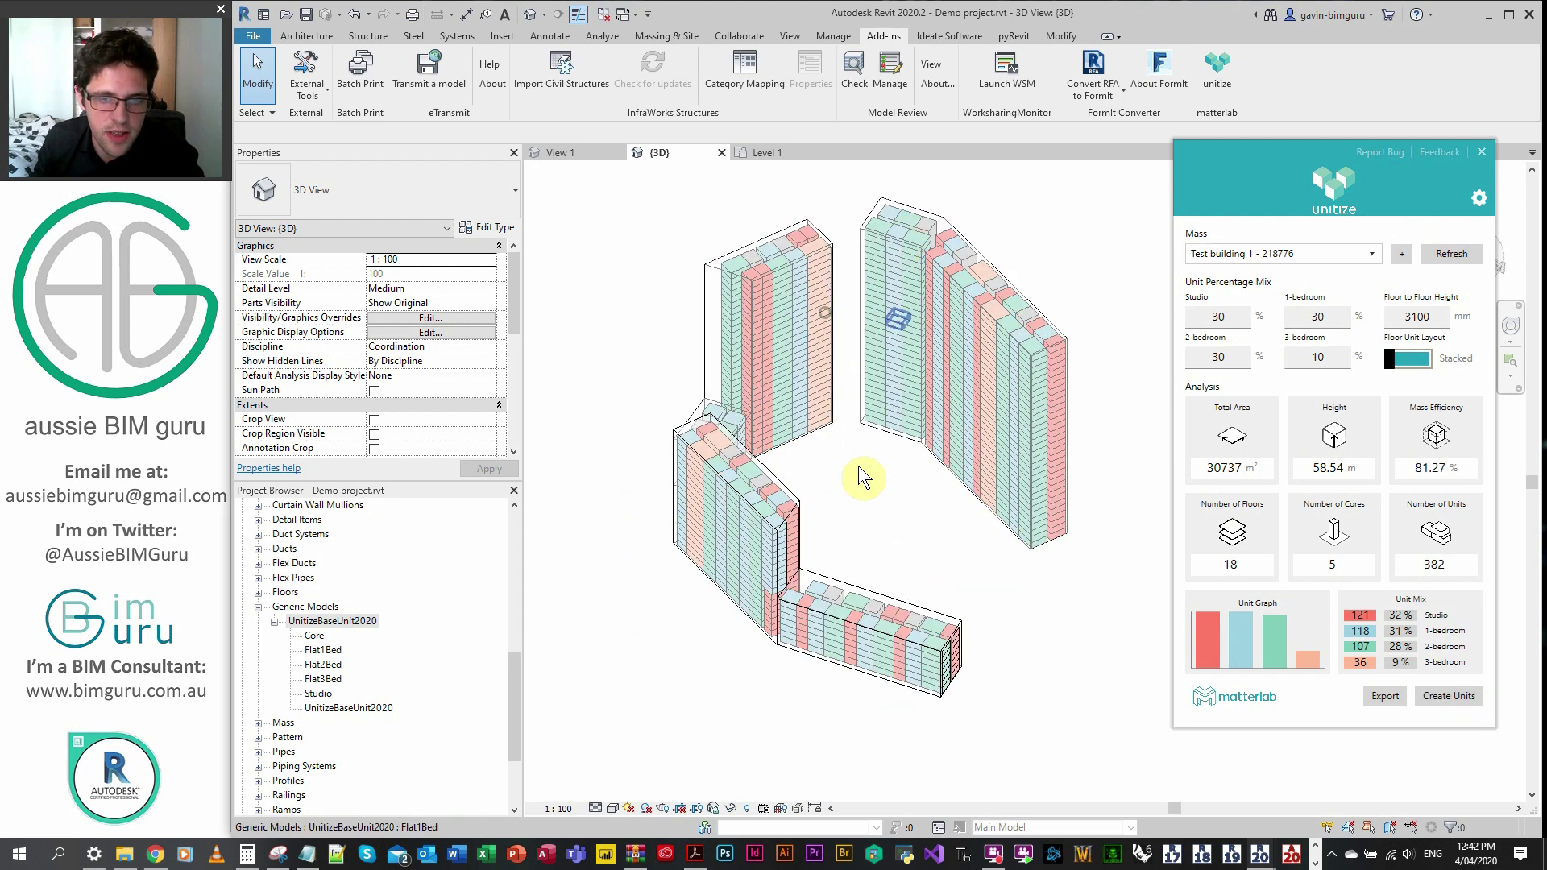
pyautogui.moveTo(1221, 176); pyautogui.dragTo(1231, 200)
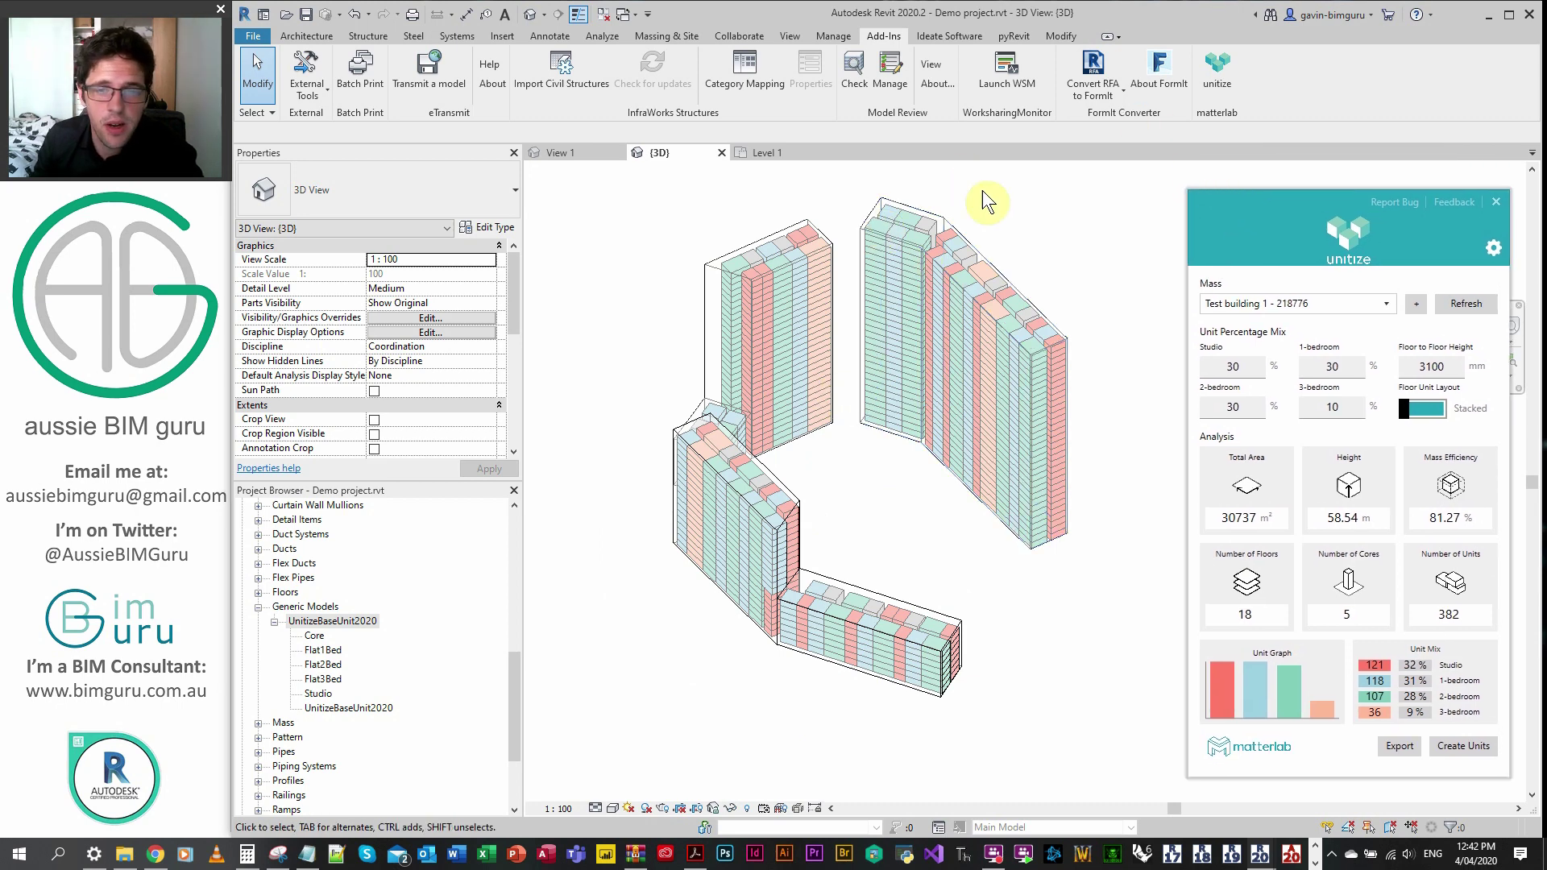
pyautogui.moveTo(1027, 240); pyautogui.dragTo(988, 268, button='middle')
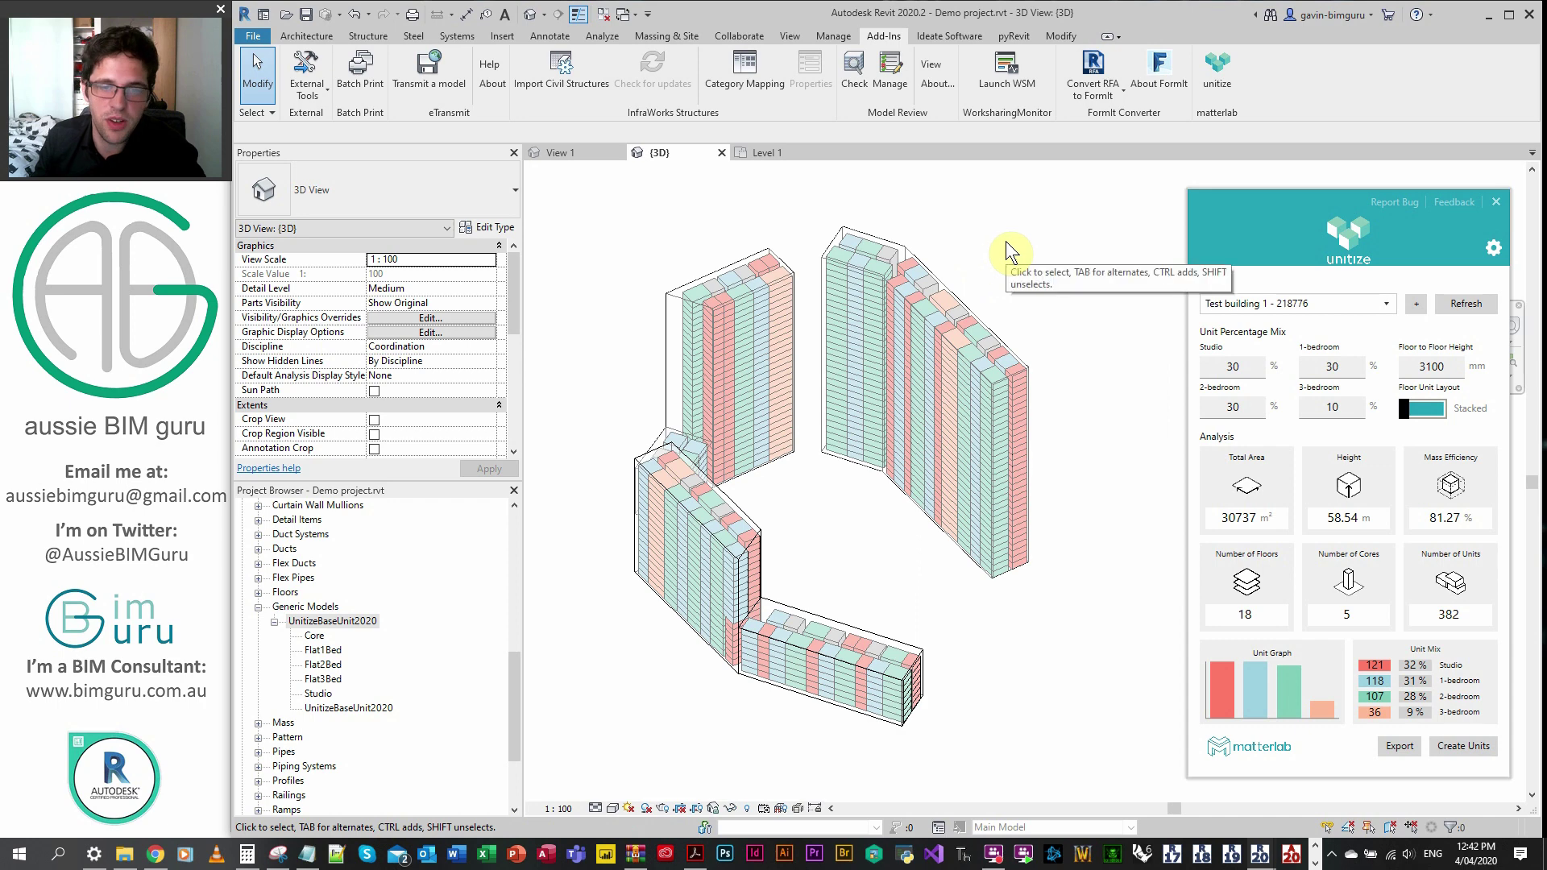
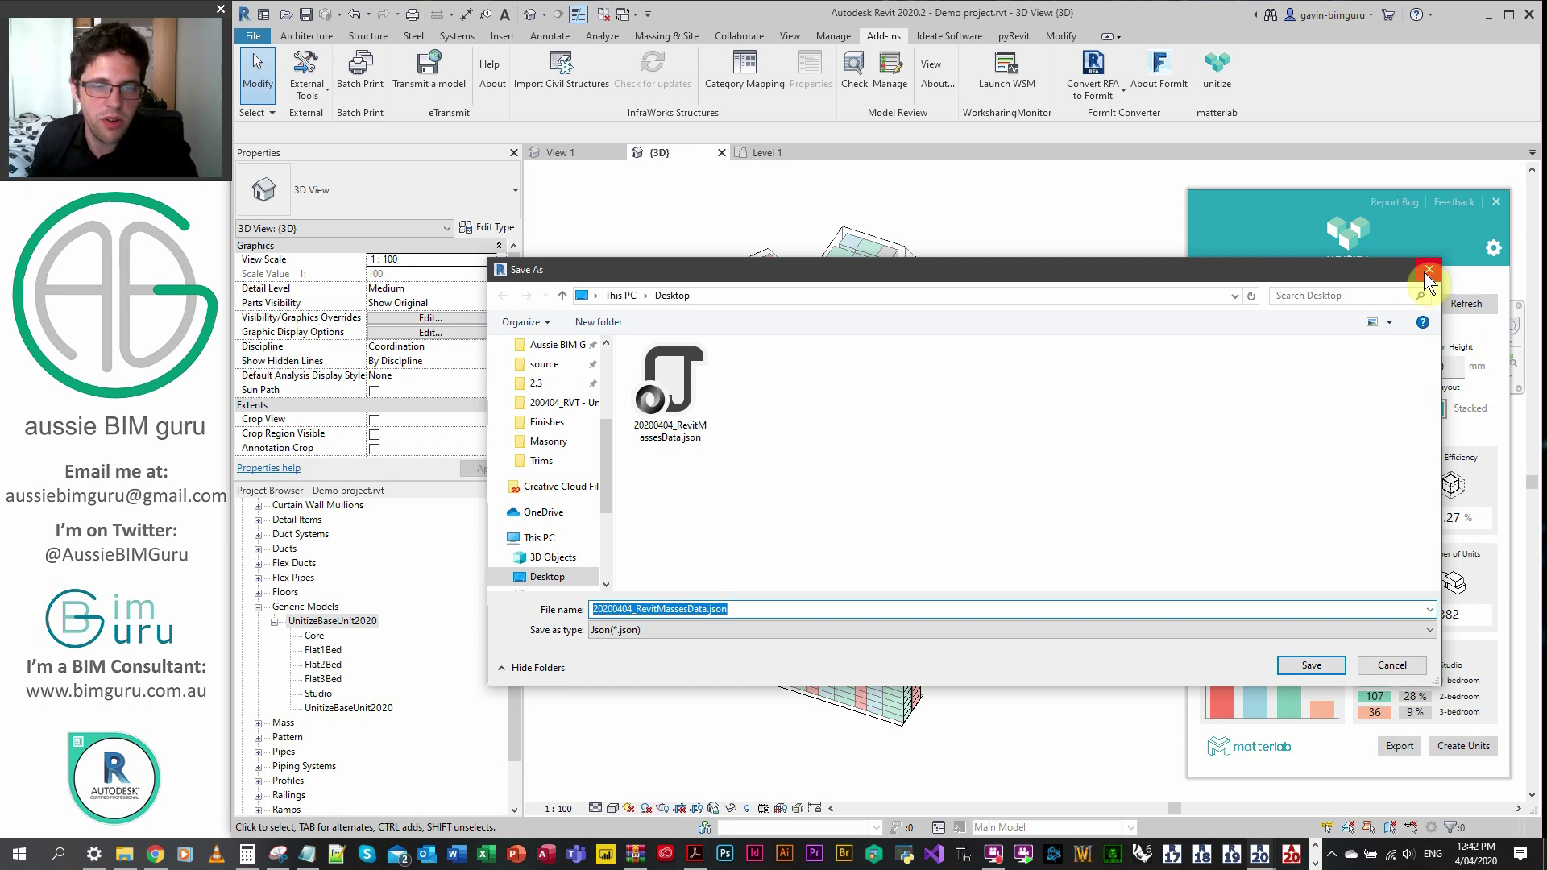
# - Close the Save As dialog for the masses JSON export without saving and dismiss the export message
pyautogui.click(1428, 270)
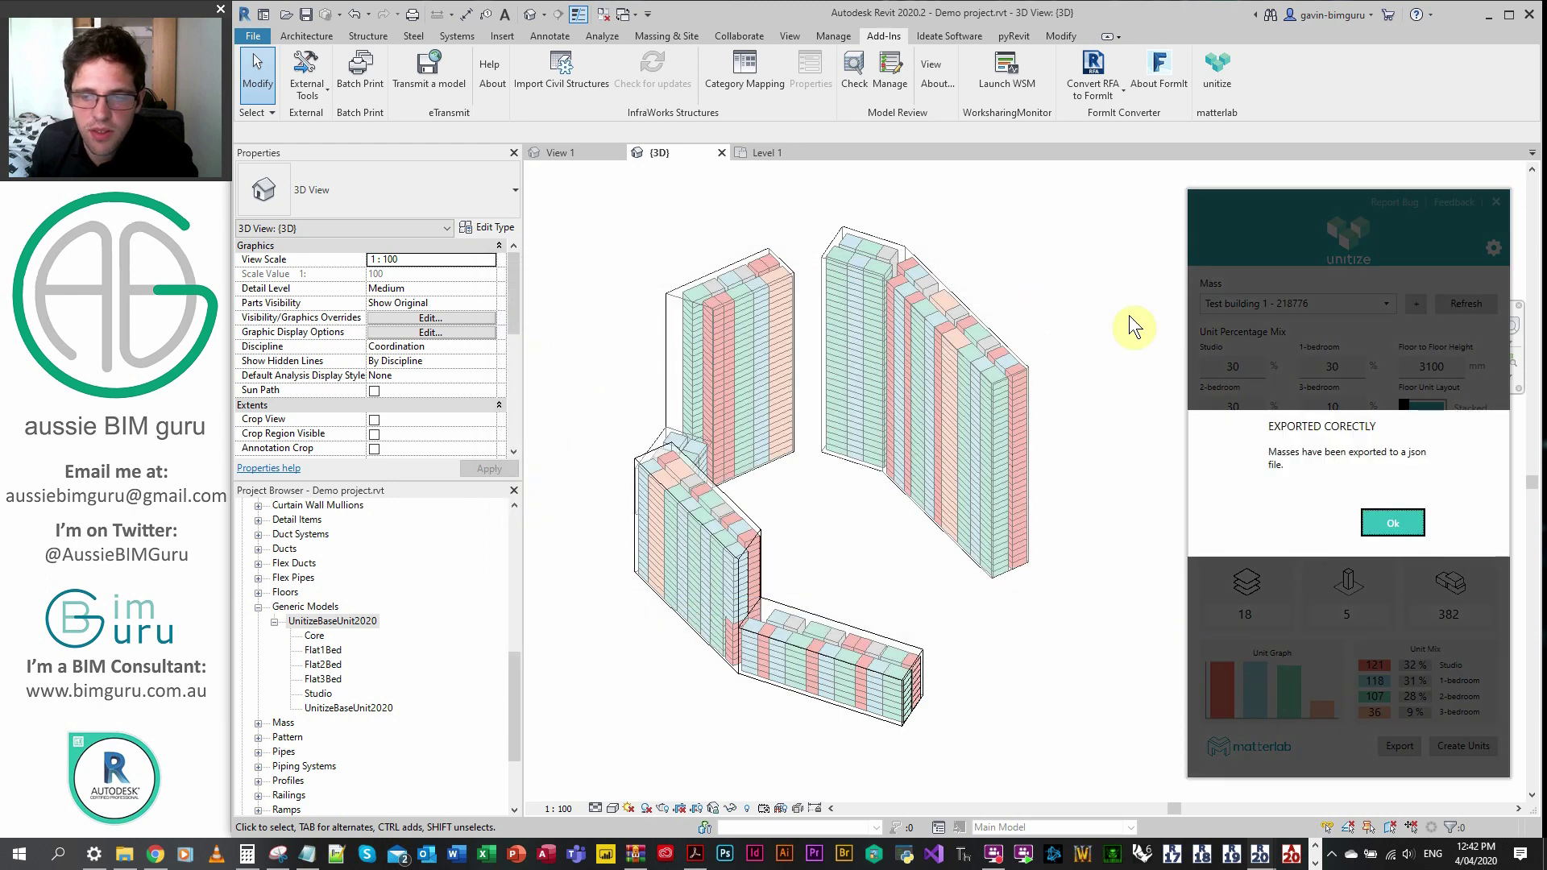
pyautogui.click(1418, 516)
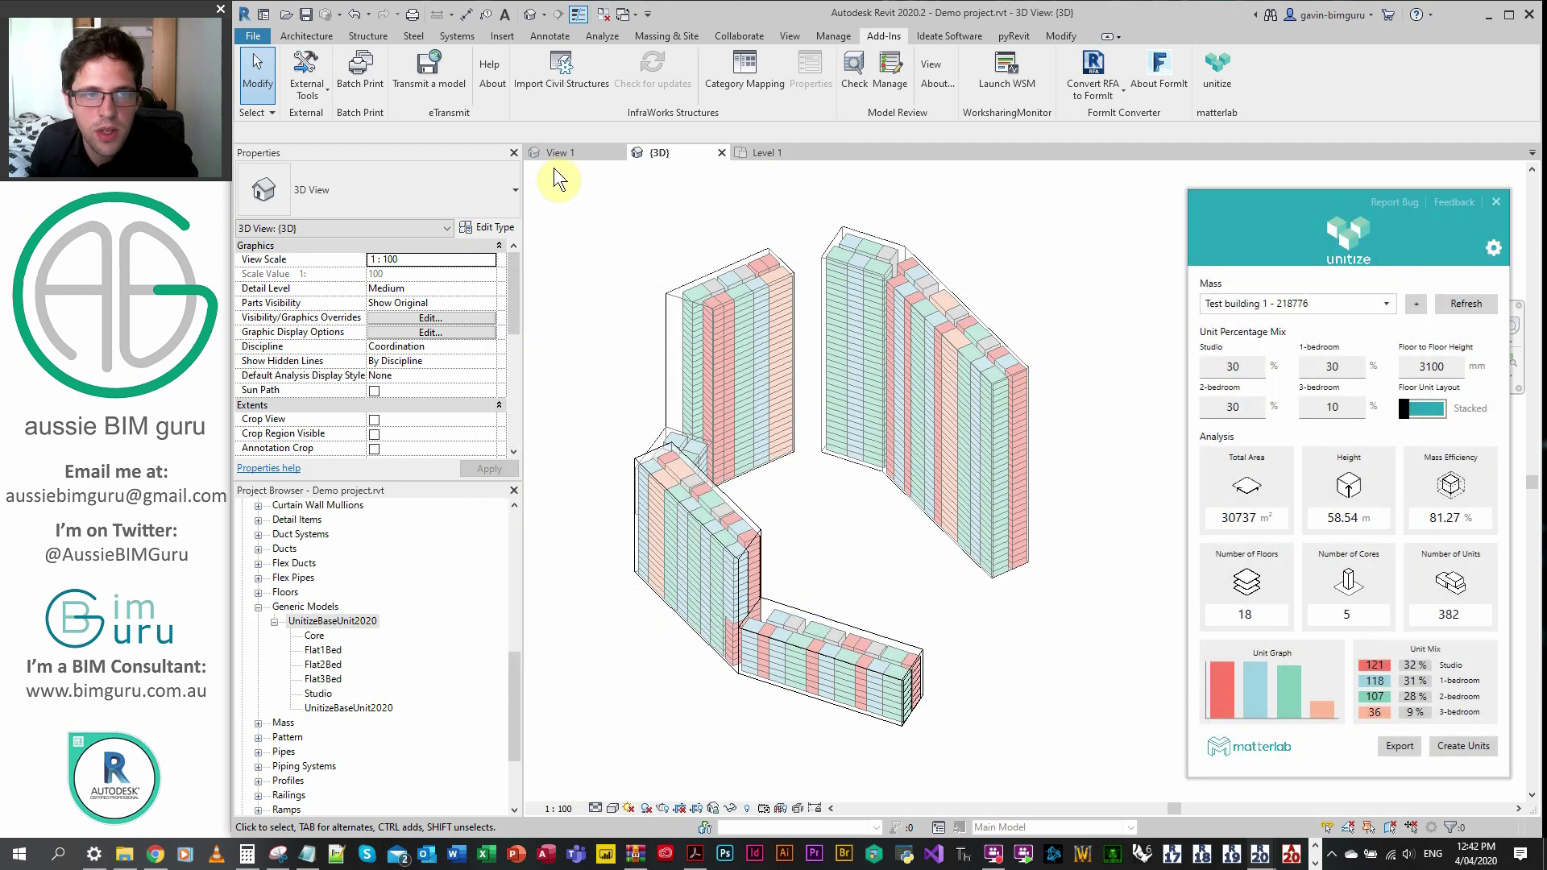
# - Switch to the open UnitizeBaseUnit2020 family and bring up its Family Types dialog, placed clear of the Unitize window
pyautogui.click(566, 151)
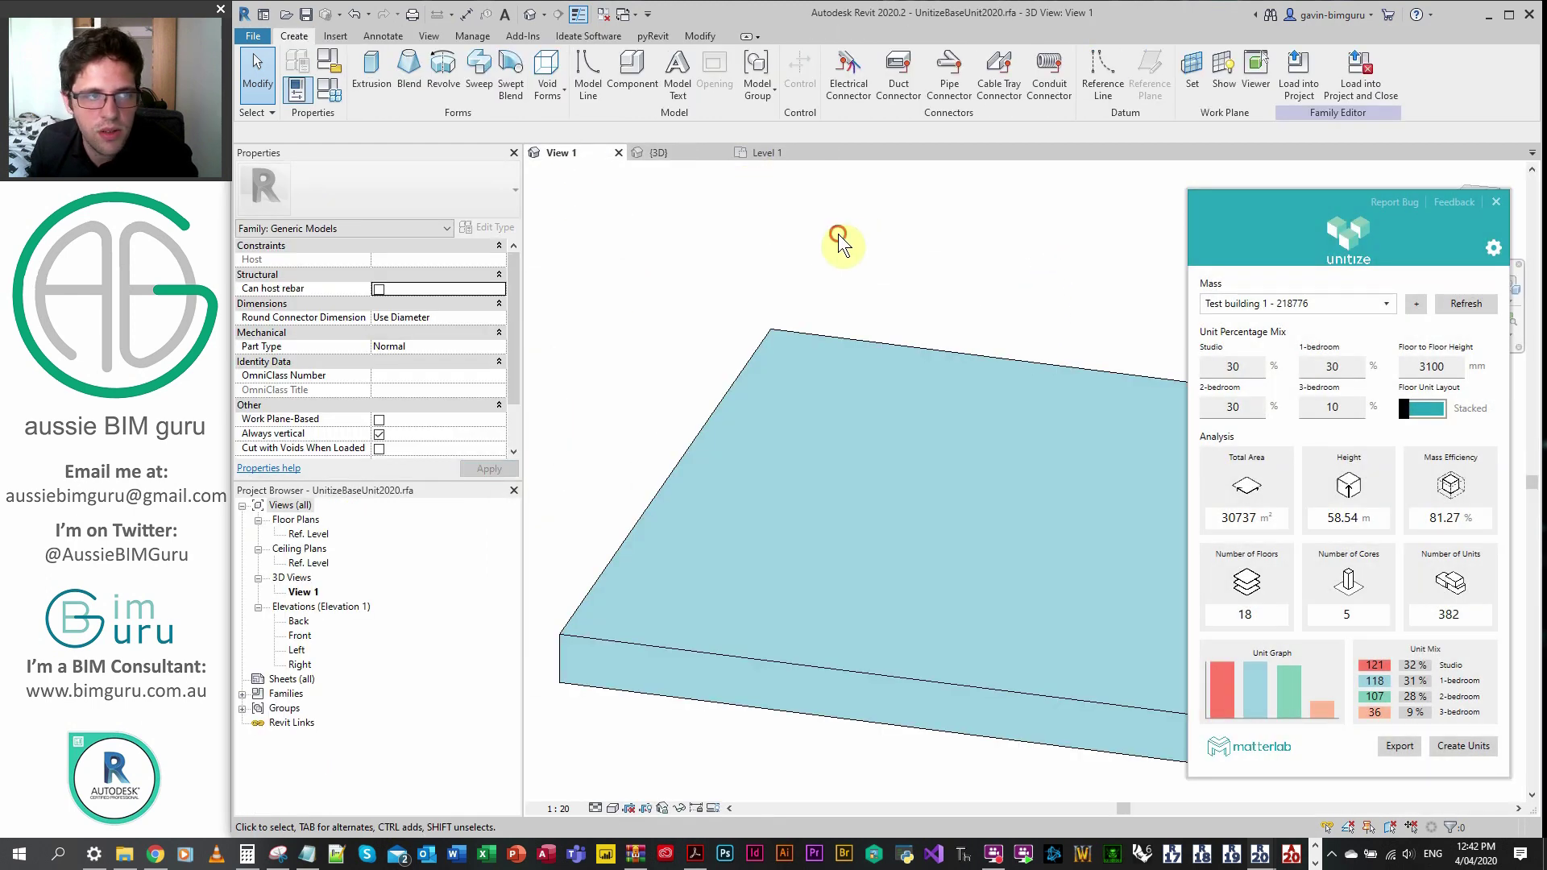
pyautogui.click(331, 87)
pyautogui.moveTo(418, 163); pyautogui.dragTo(828, 189)
# - Review the Depth, Height, Width and Material parameters of the Flat1Bed family type
pyautogui.click(634, 424)
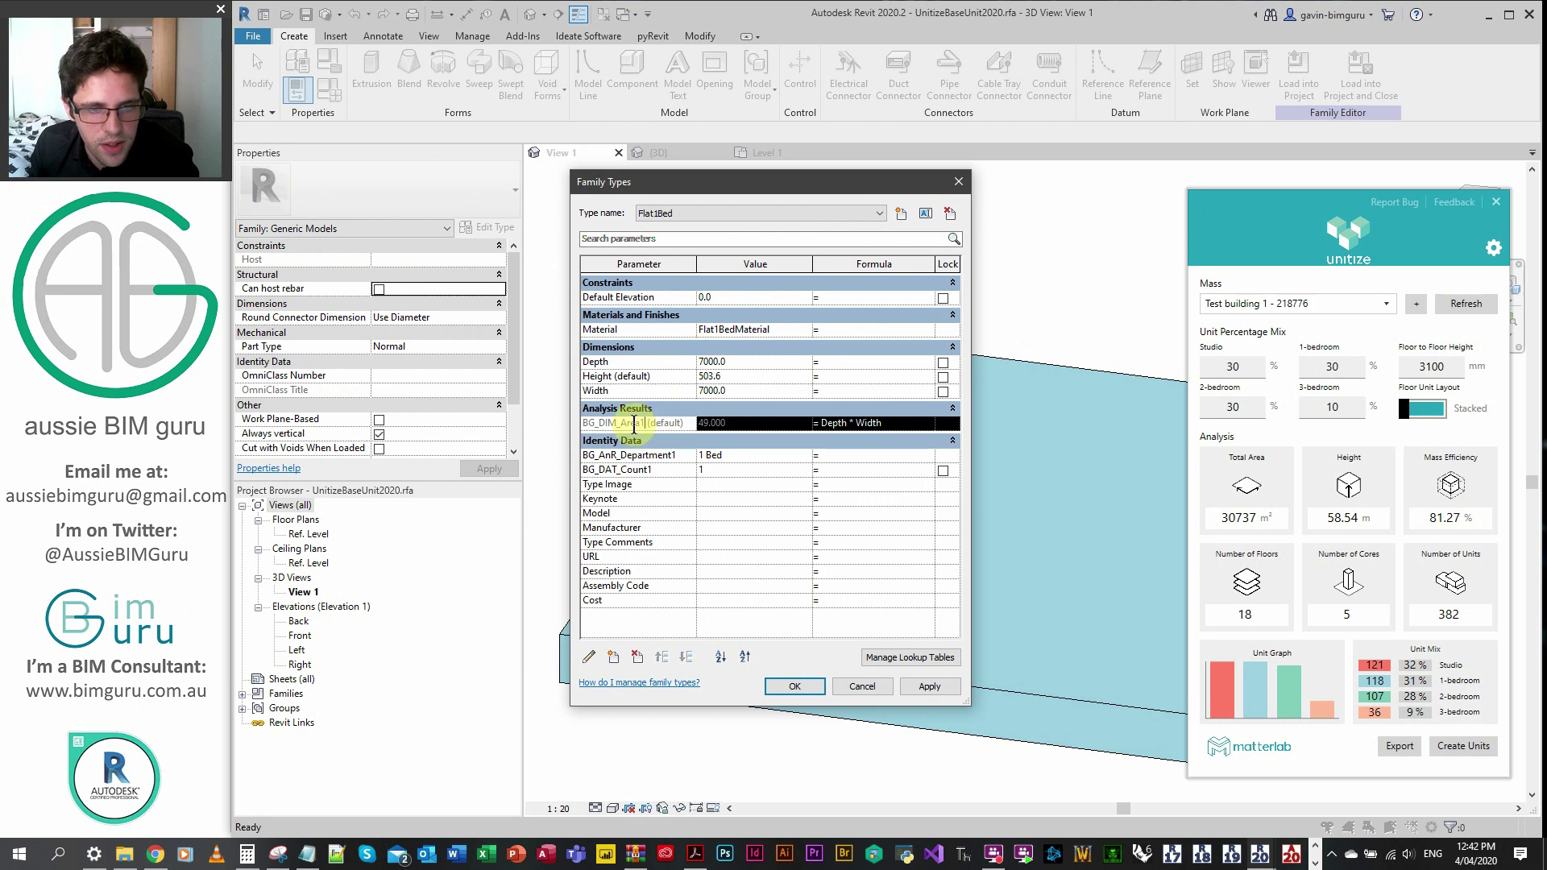
pyautogui.click(644, 372)
pyautogui.click(668, 361)
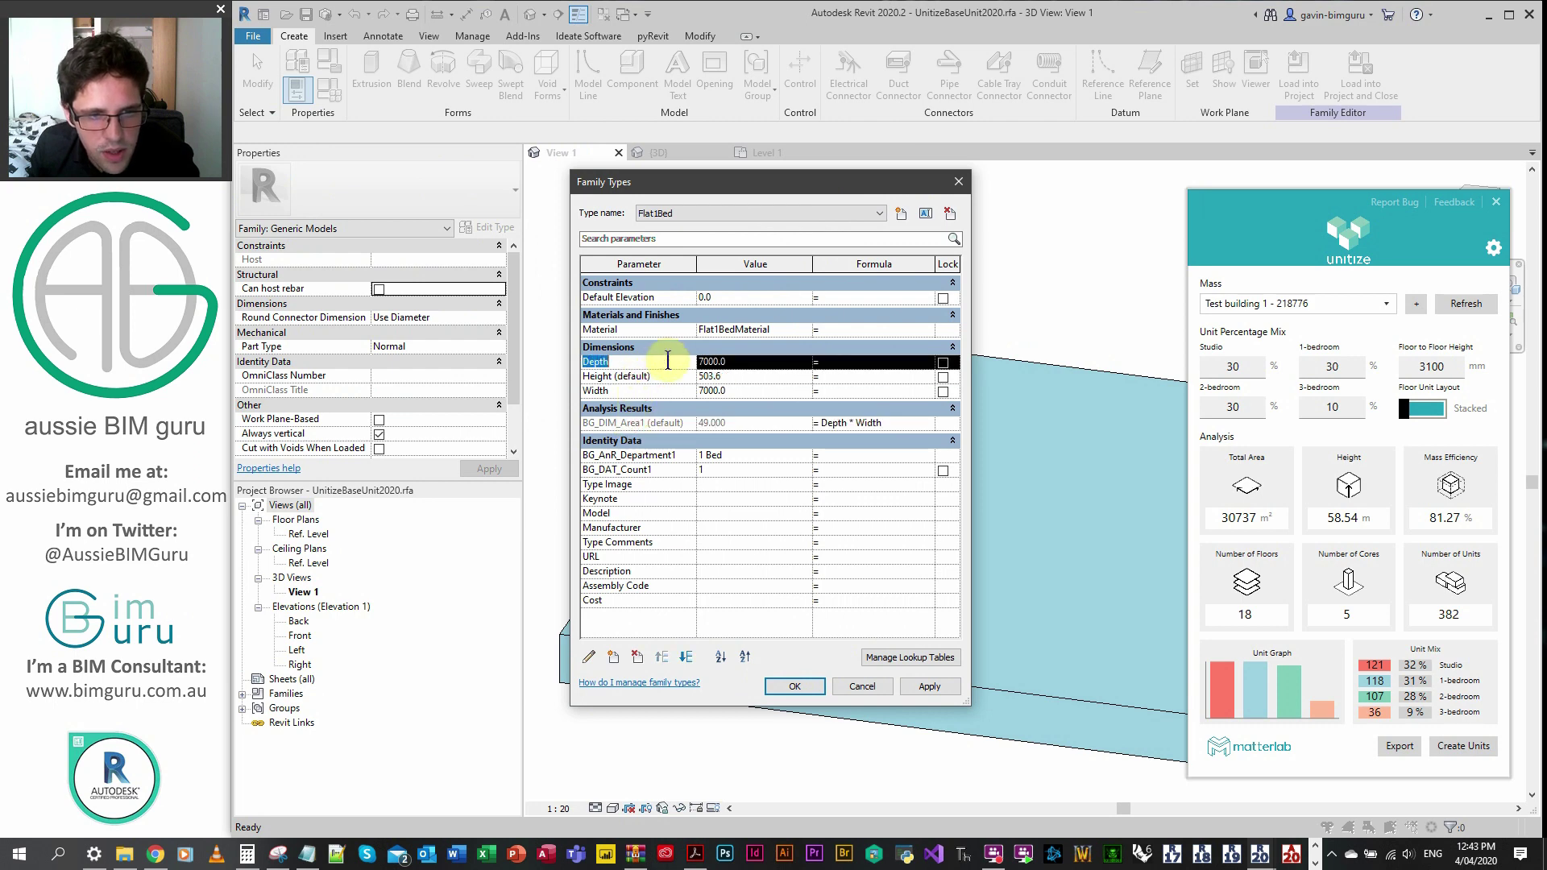
pyautogui.click(609, 390)
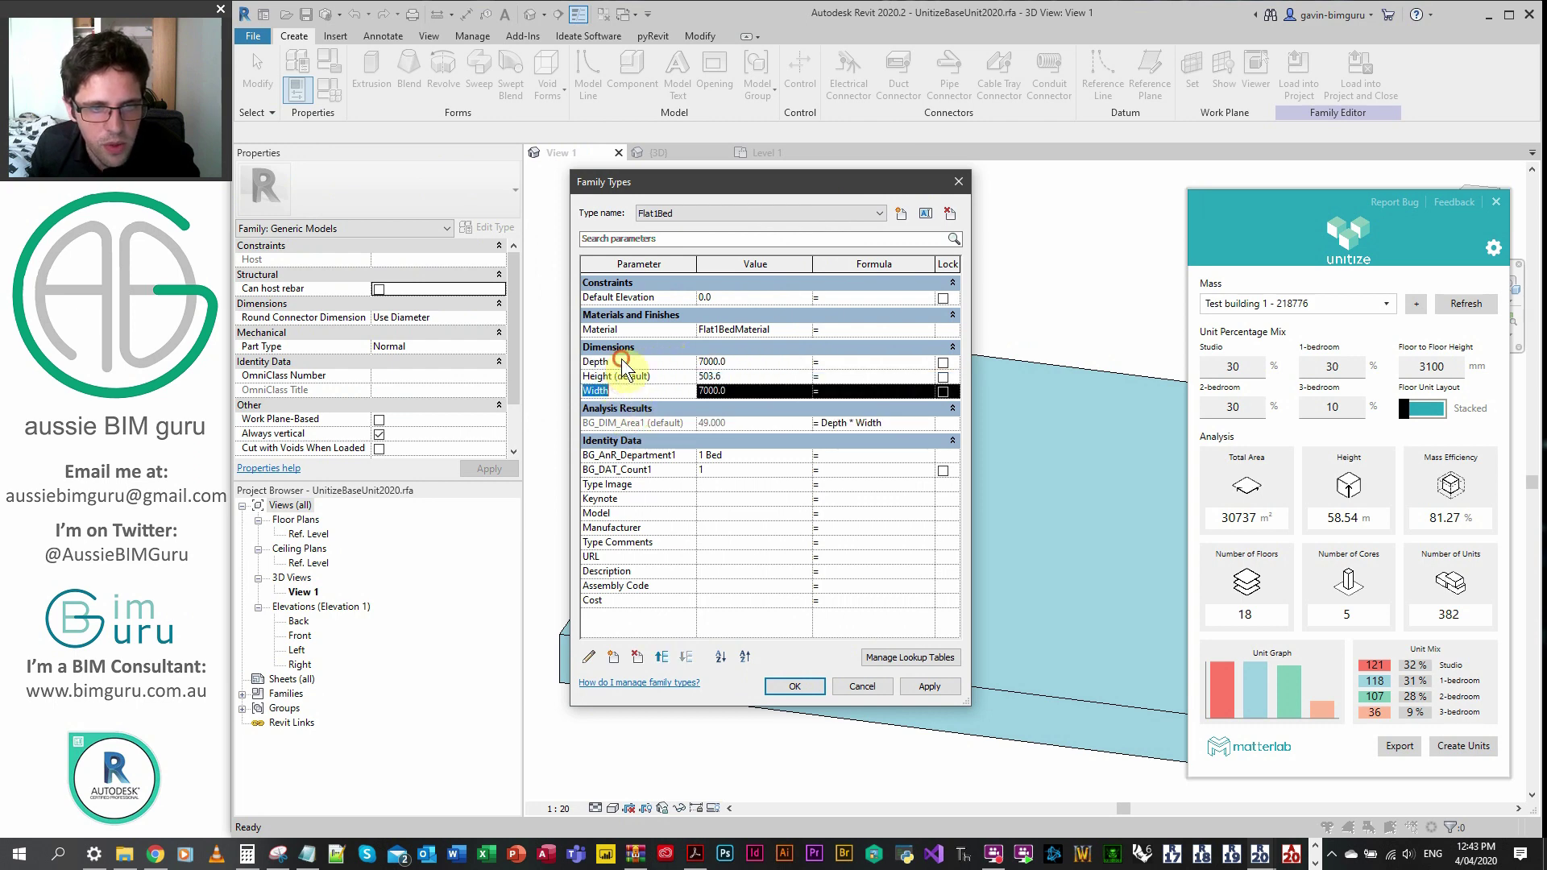
pyautogui.click(622, 360)
pyautogui.click(644, 390)
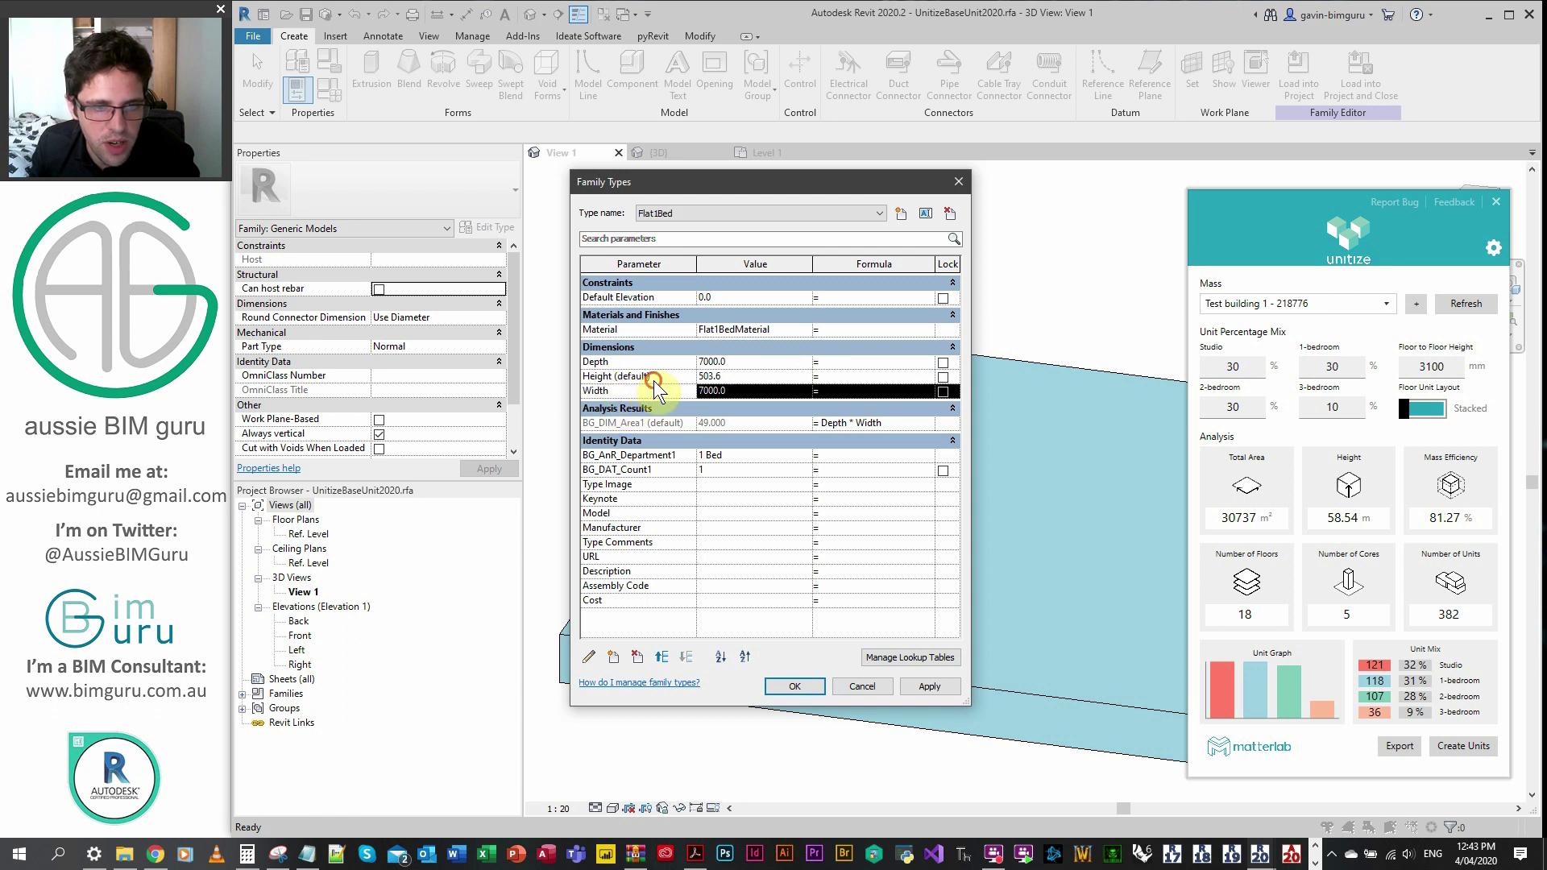
pyautogui.click(654, 378)
pyautogui.click(725, 377)
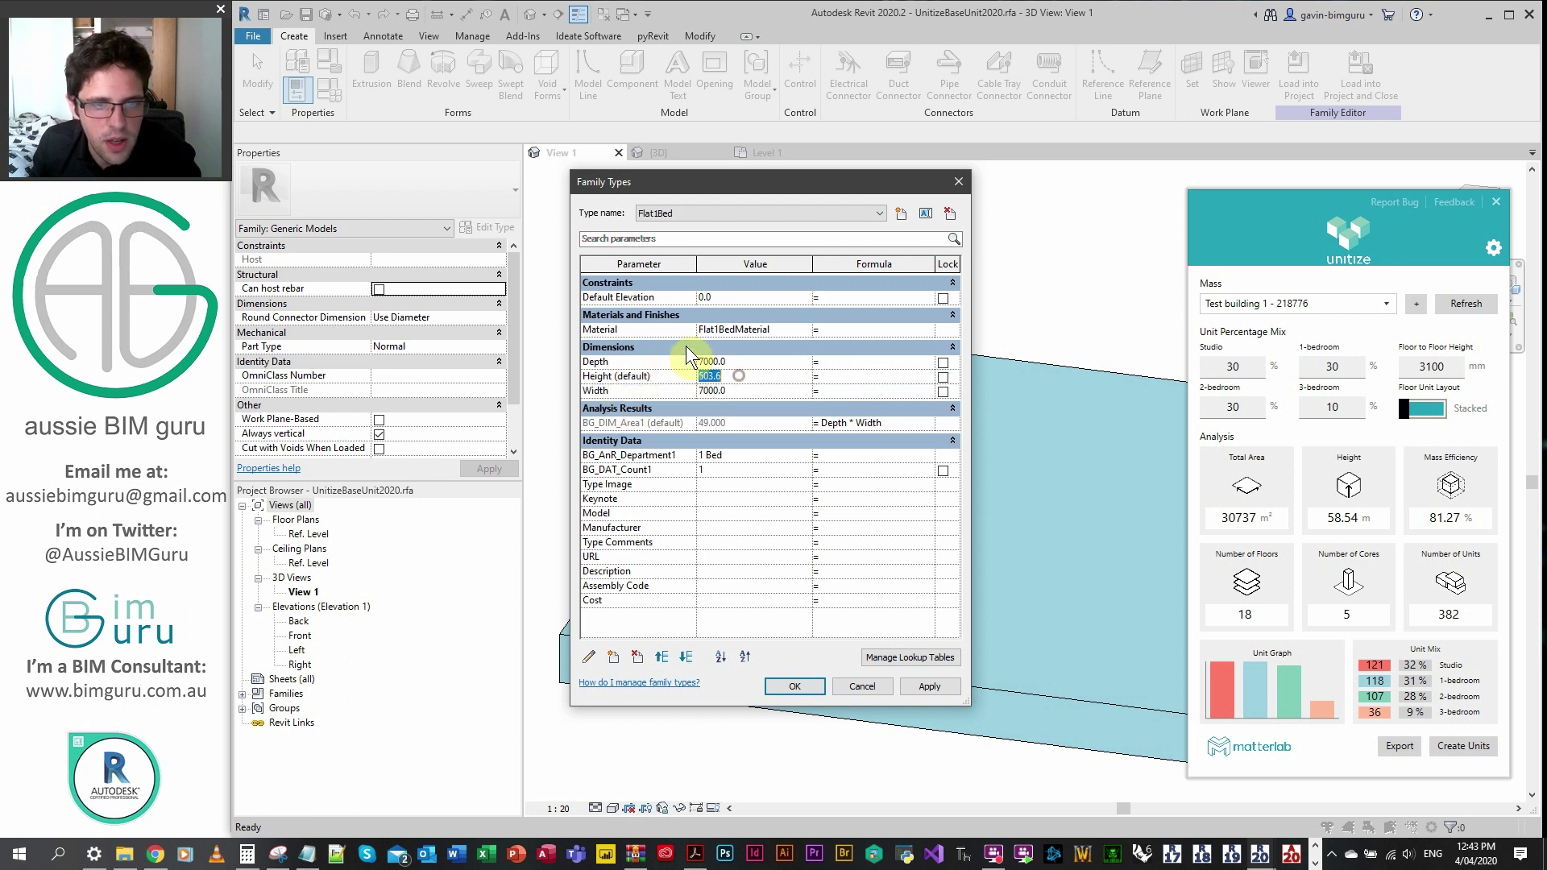
pyautogui.click(652, 327)
pyautogui.click(766, 329)
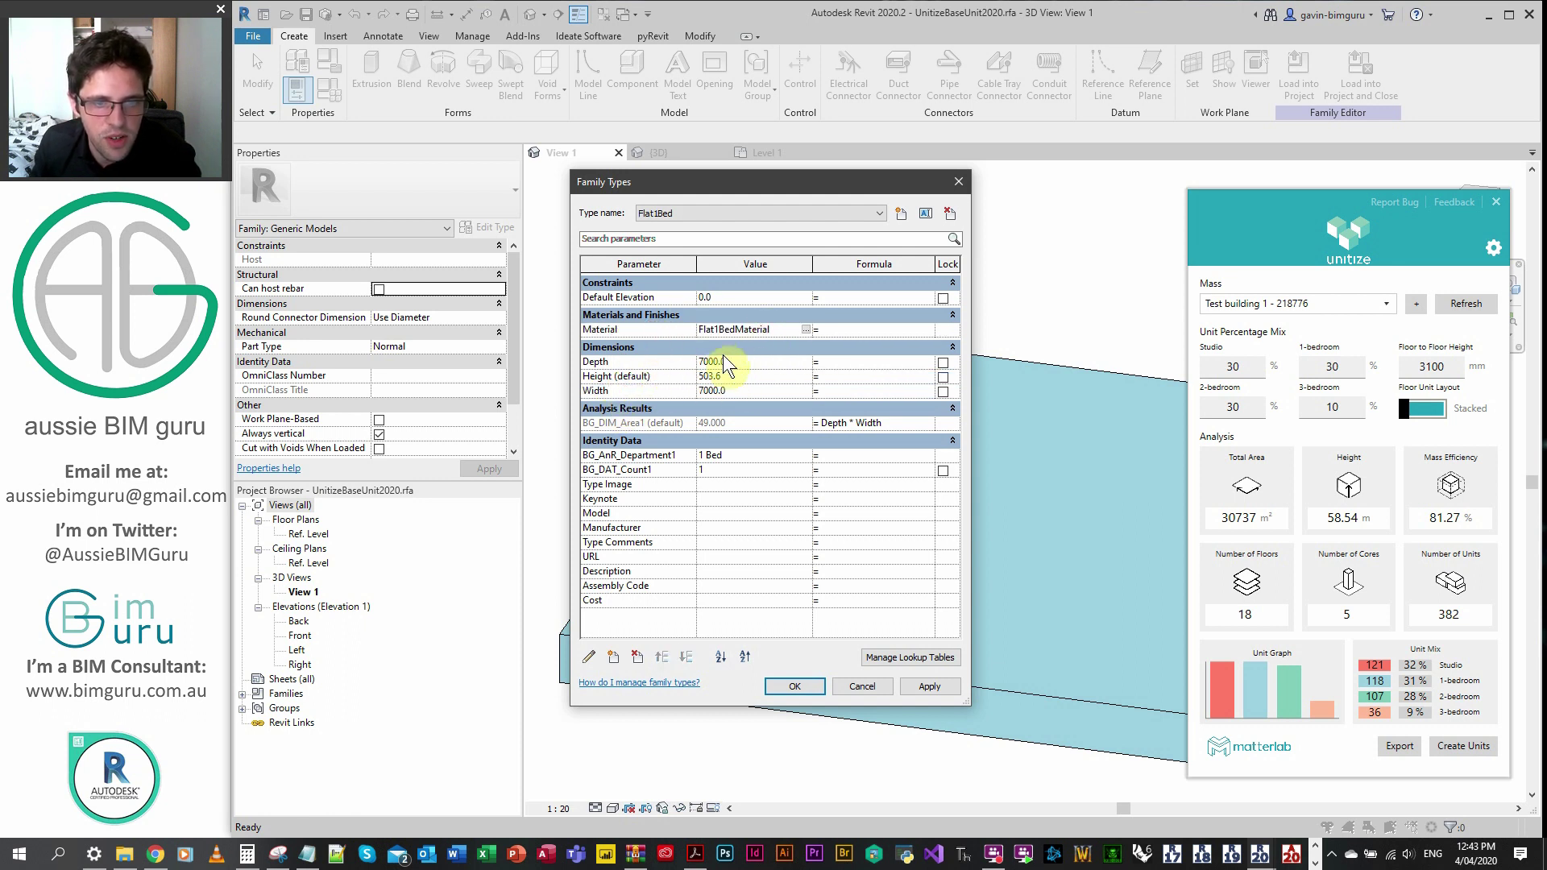
# - Examine the BG_DIM_Area1 formula and the BG_DAT_Count1 and BG_AnR_Department1 parameters of the Flat1Bed type
pyautogui.click(657, 423)
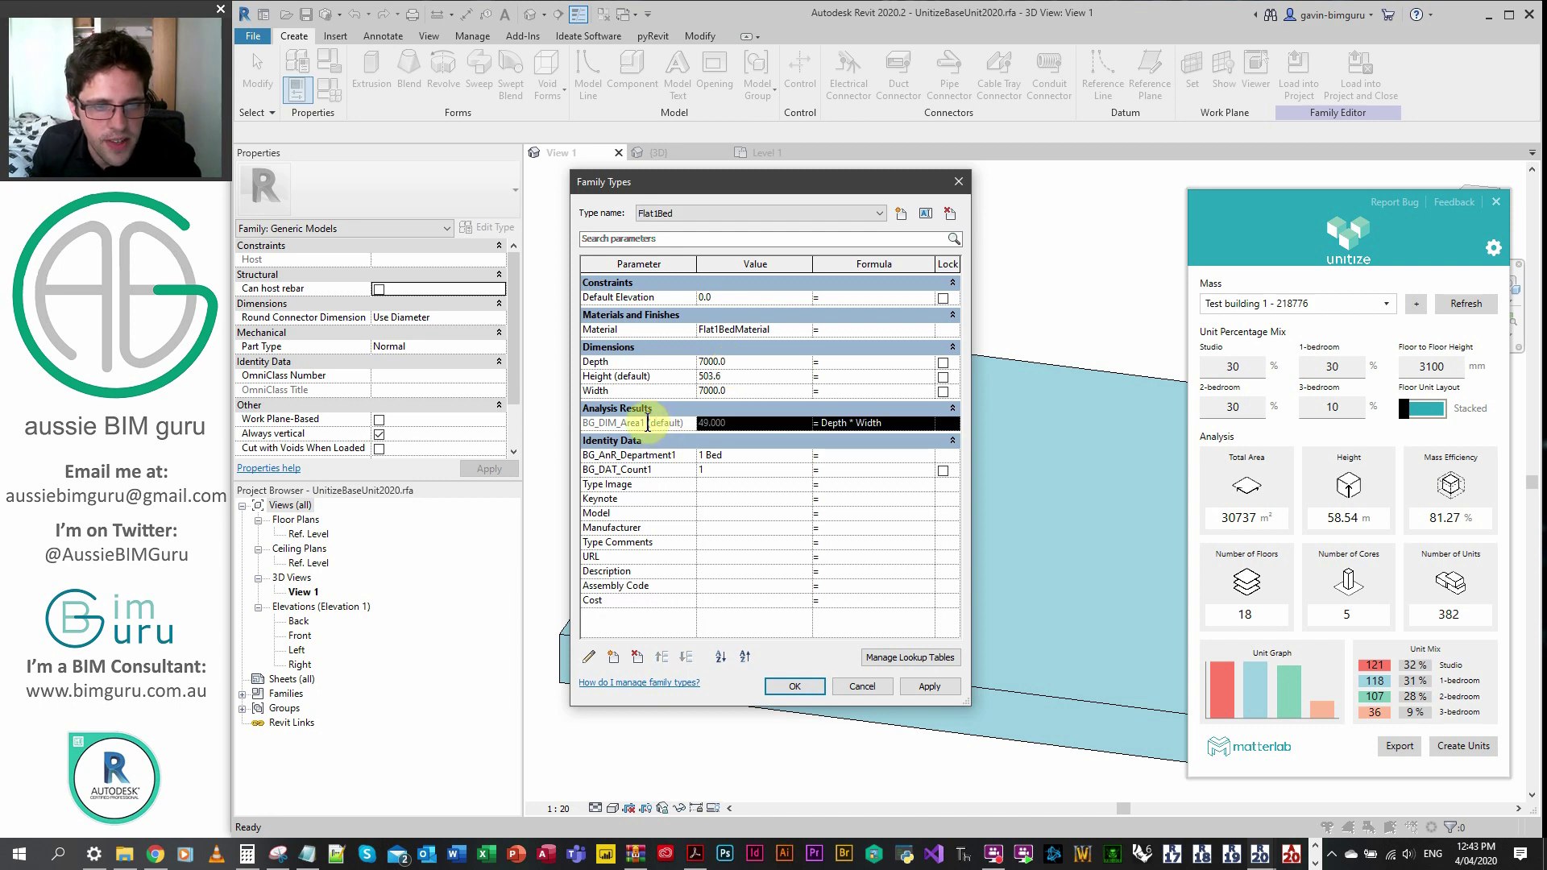
pyautogui.click(657, 470)
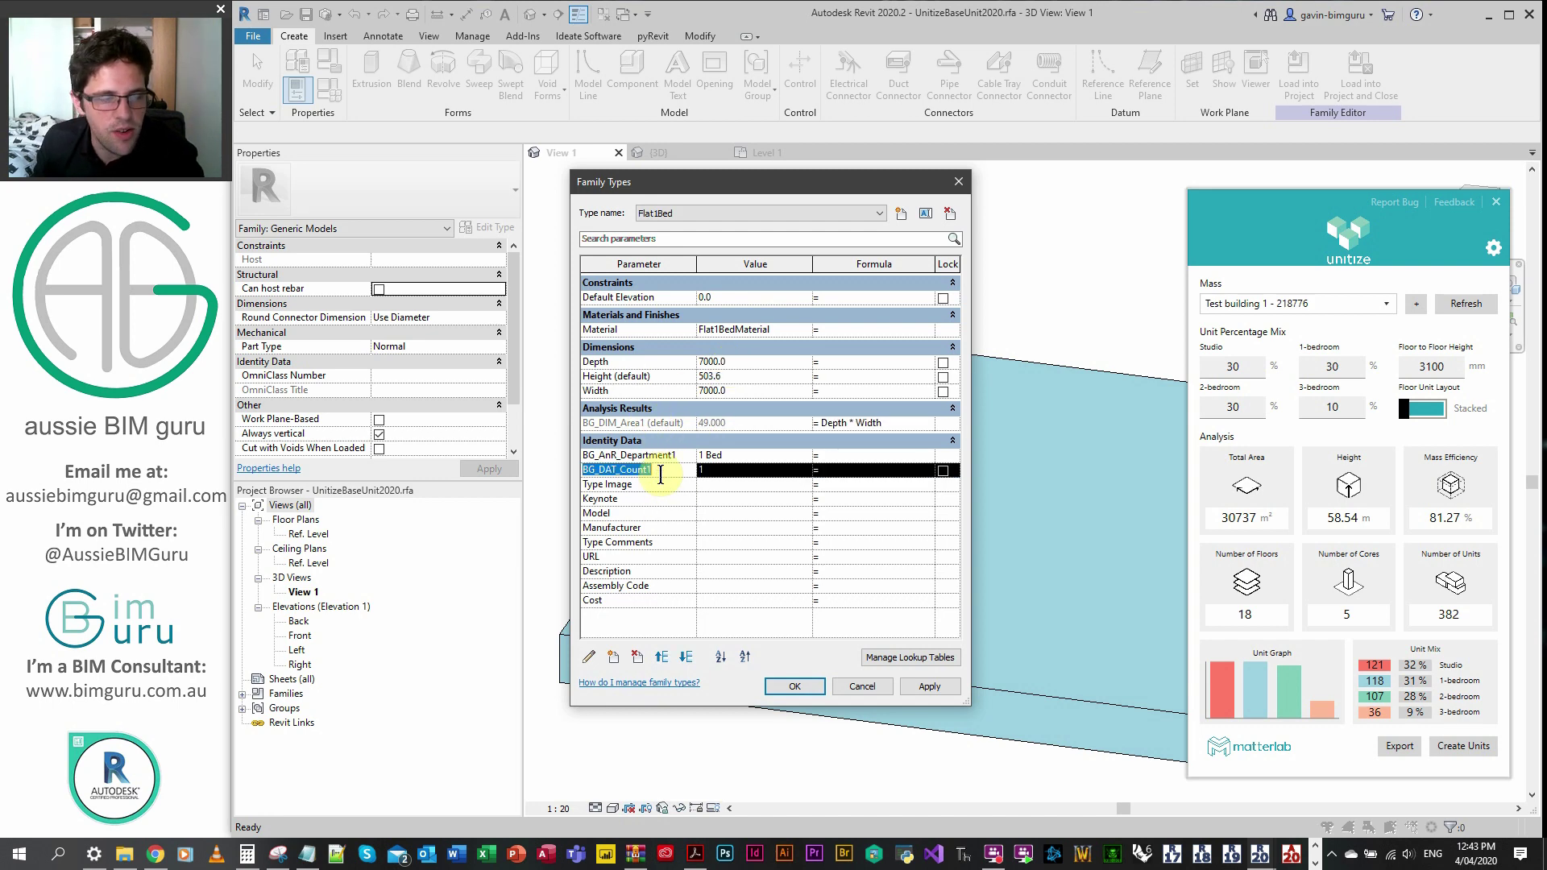
pyautogui.click(664, 464)
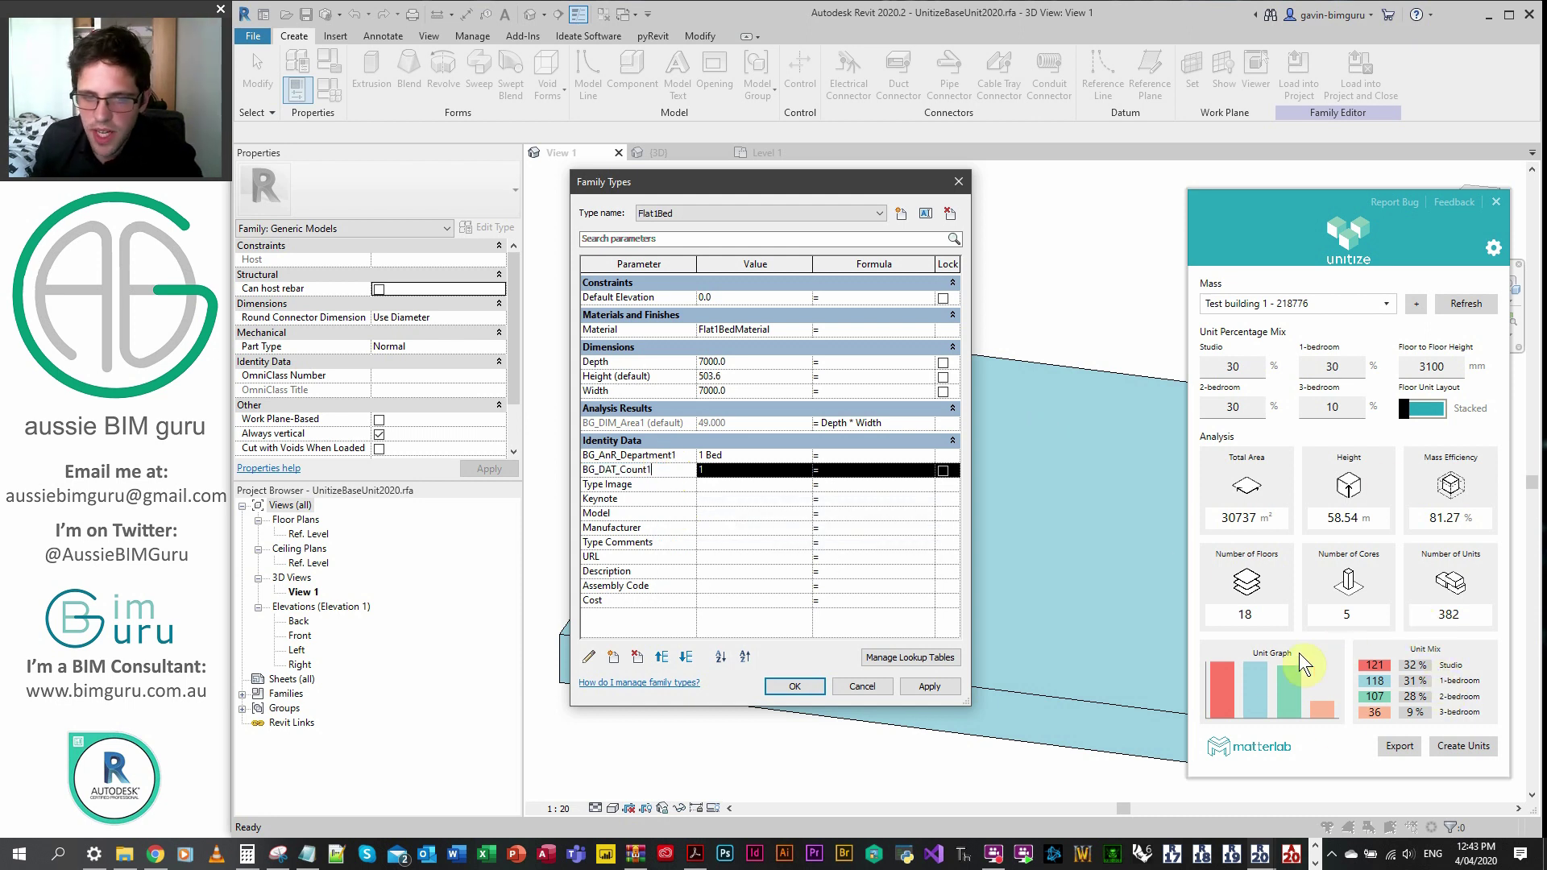
pyautogui.click(902, 423)
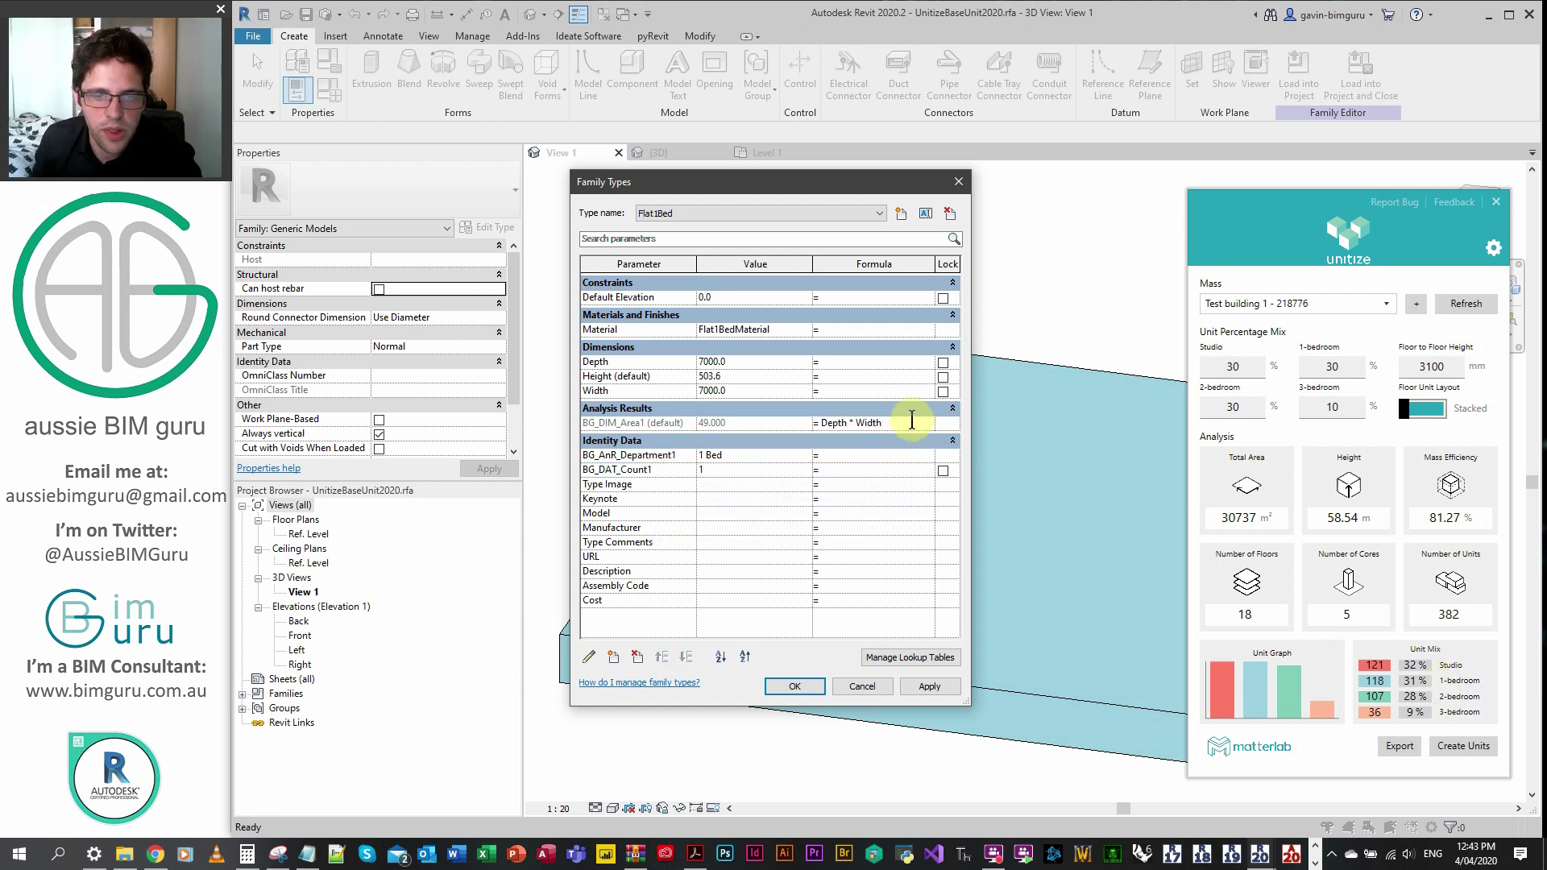
pyautogui.click(641, 423)
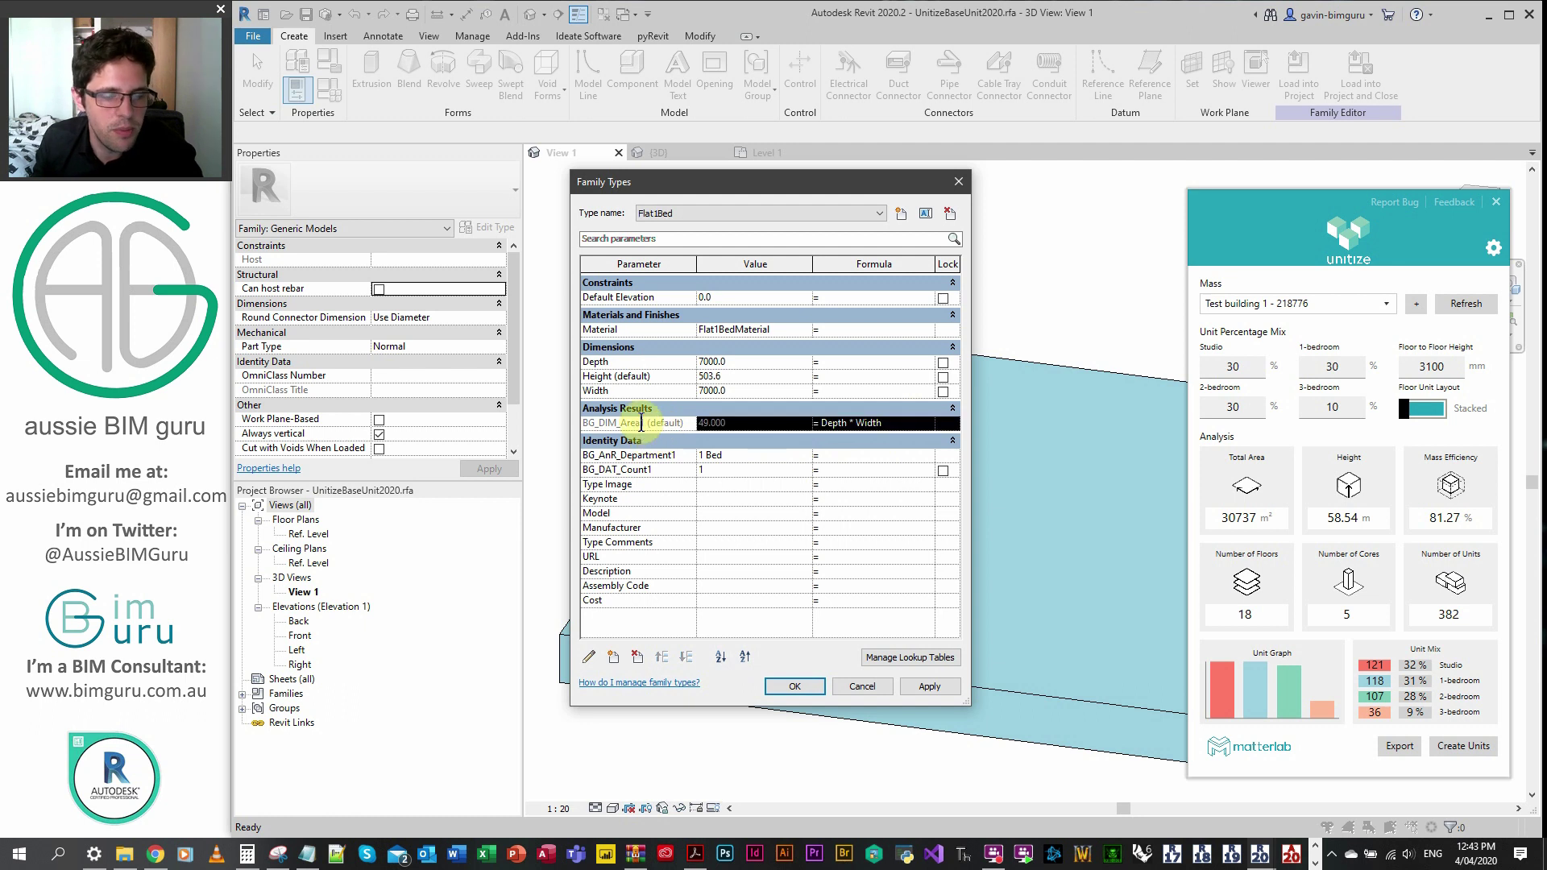
pyautogui.click(640, 454)
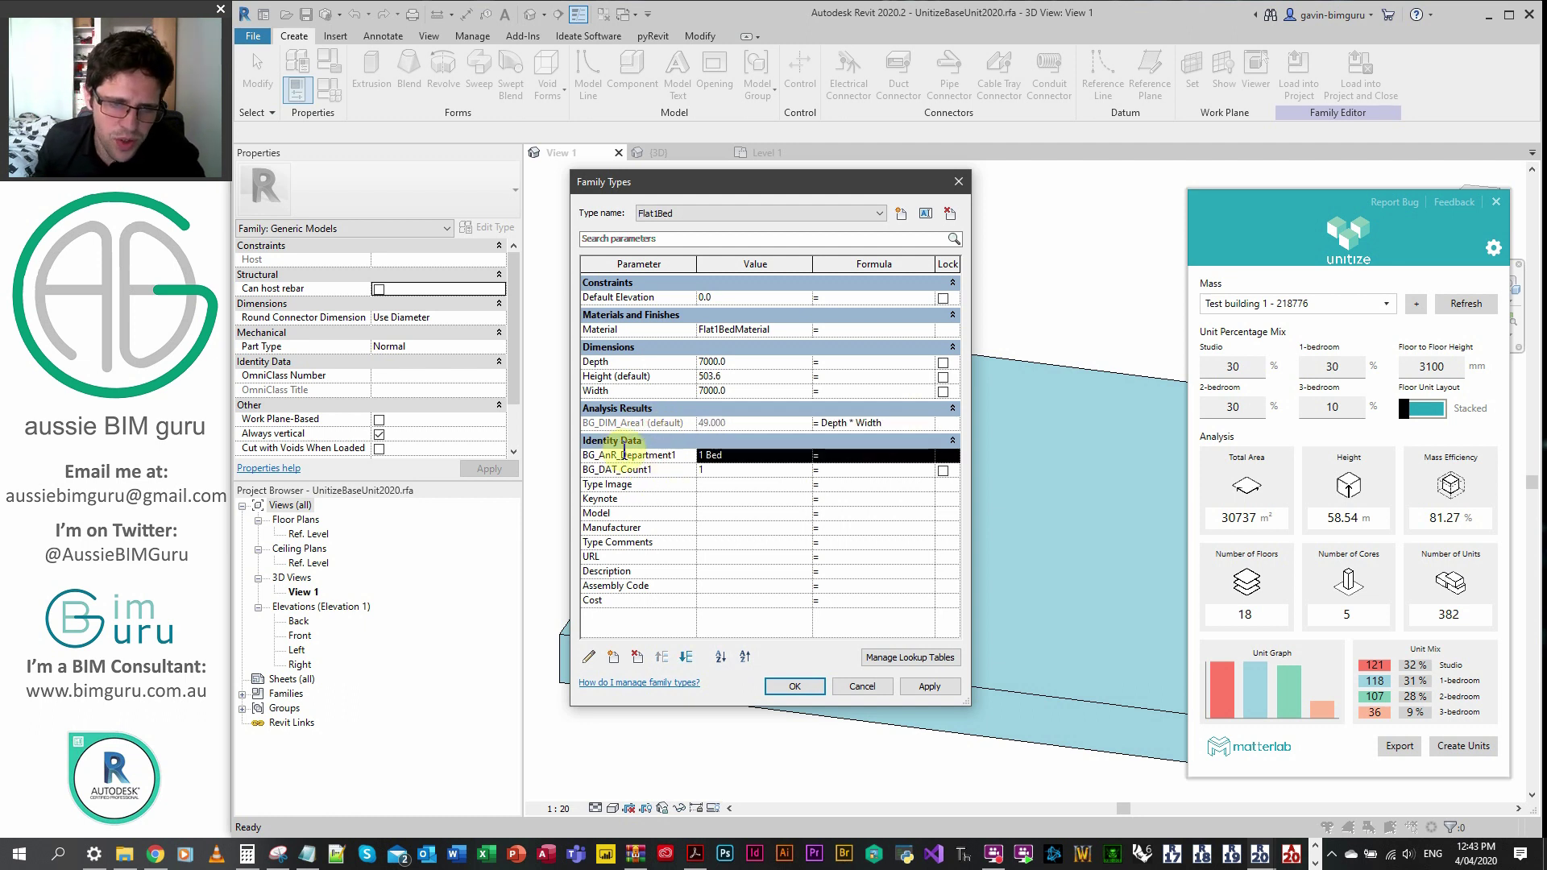
pyautogui.click(755, 451)
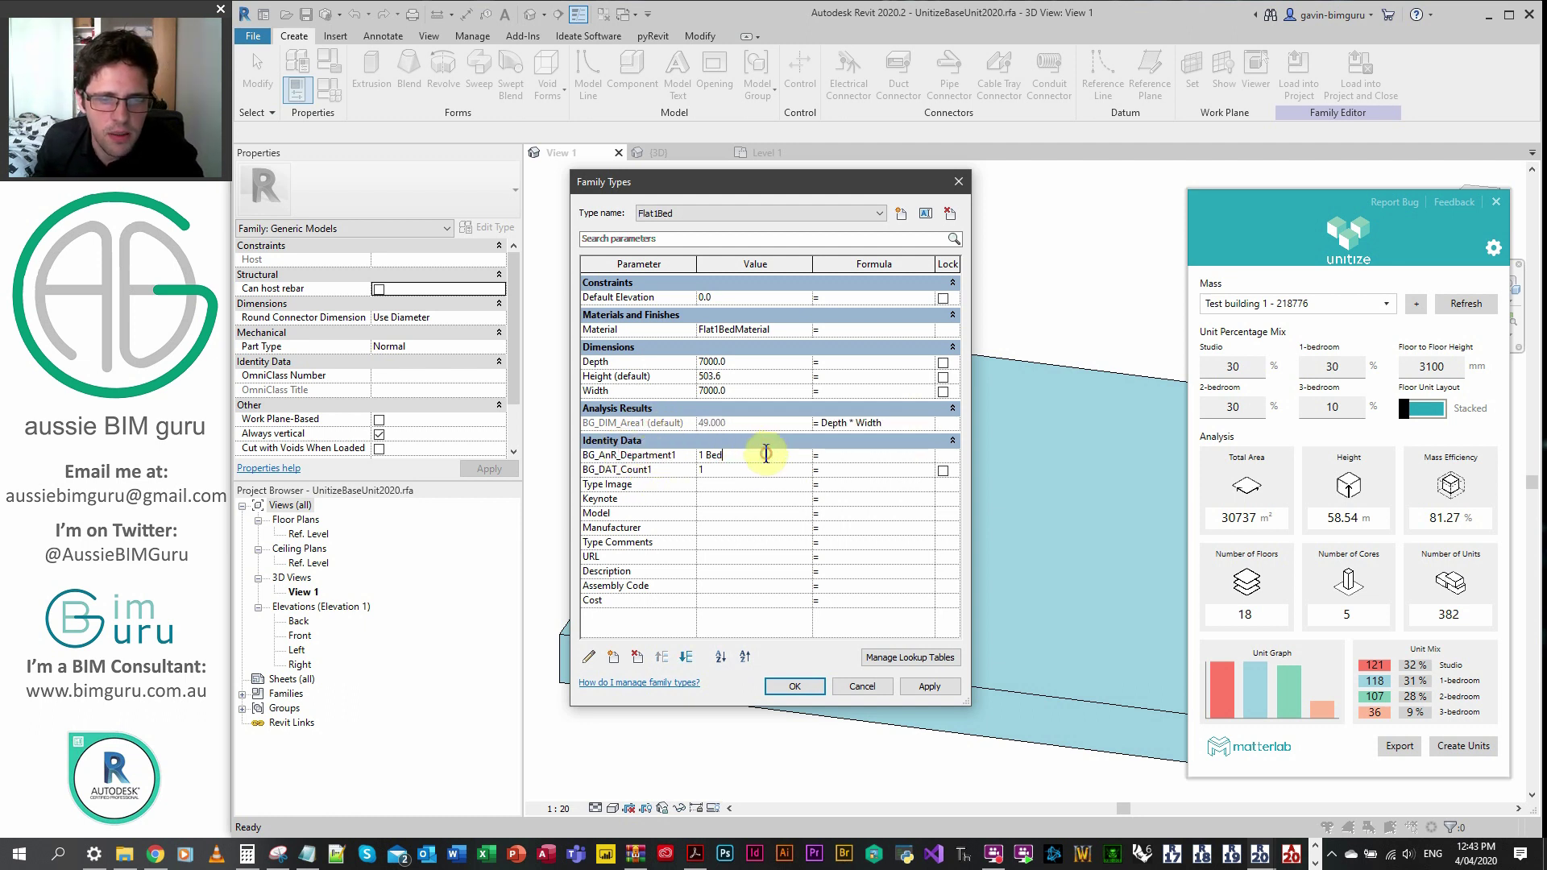
# - Compare the parameters of the Flat2Bed and Flat3Bed types, checking BG_DAT_Count1 for Flat3Bed
pyautogui.click(681, 213)
pyautogui.click(670, 247)
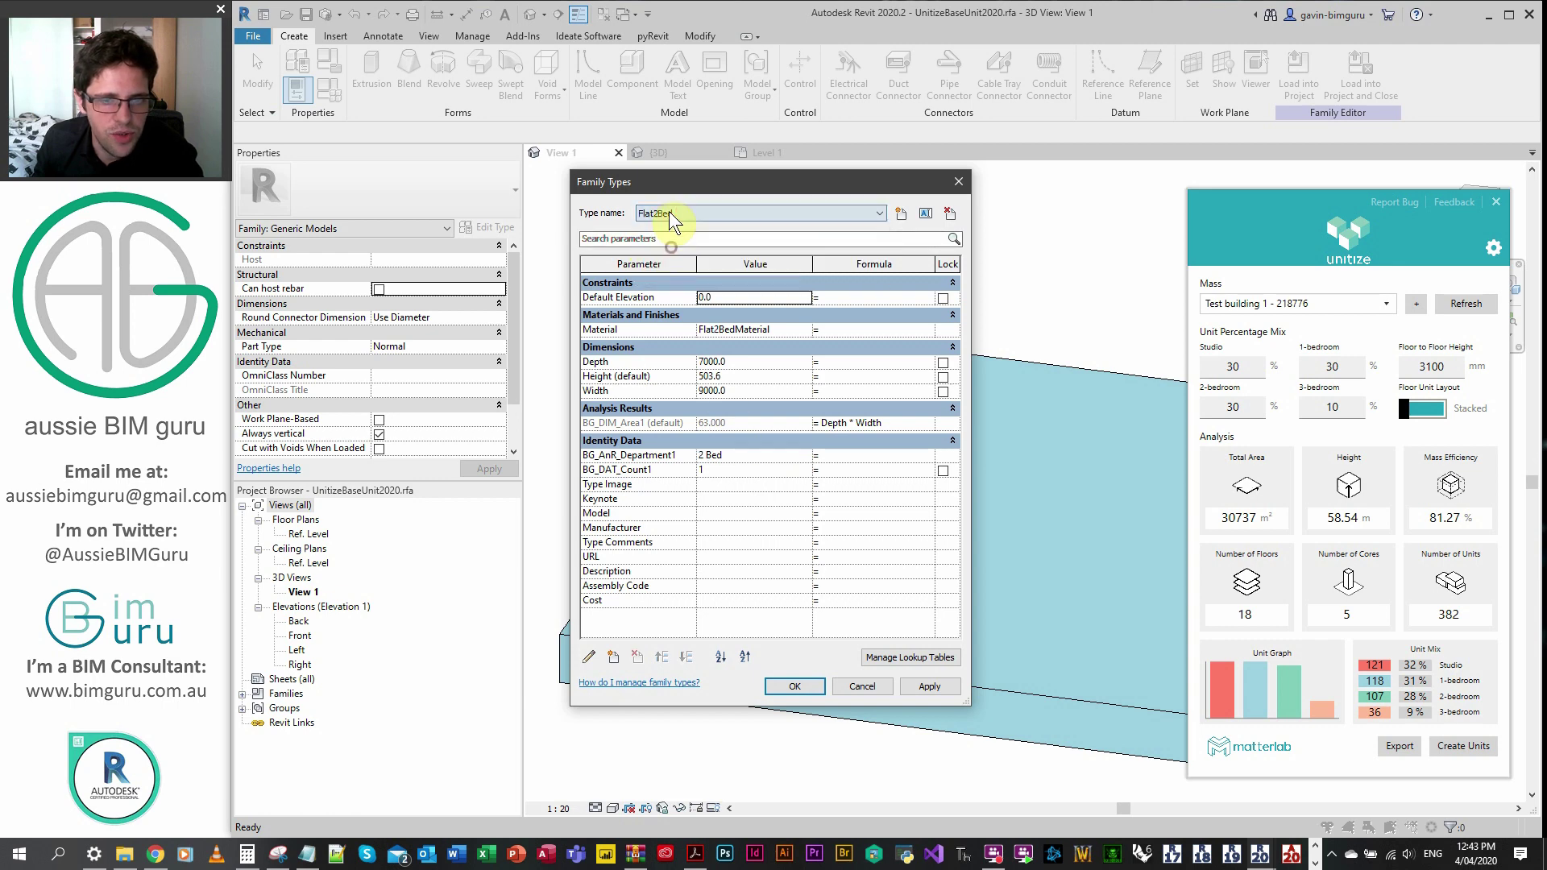
pyautogui.click(684, 214)
pyautogui.click(678, 260)
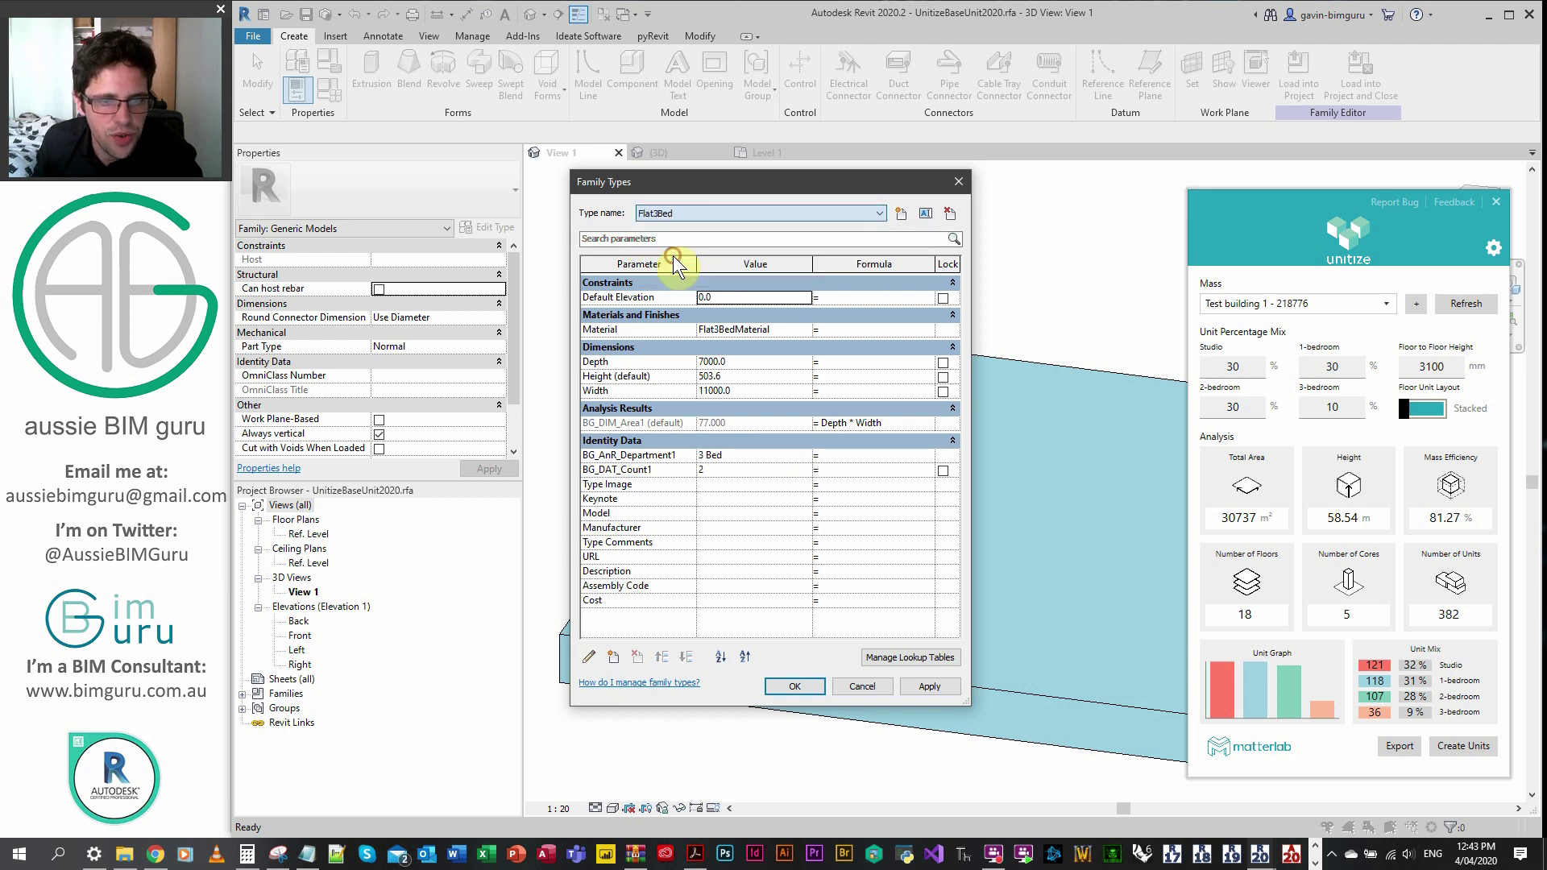
pyautogui.click(679, 471)
pyautogui.click(725, 469)
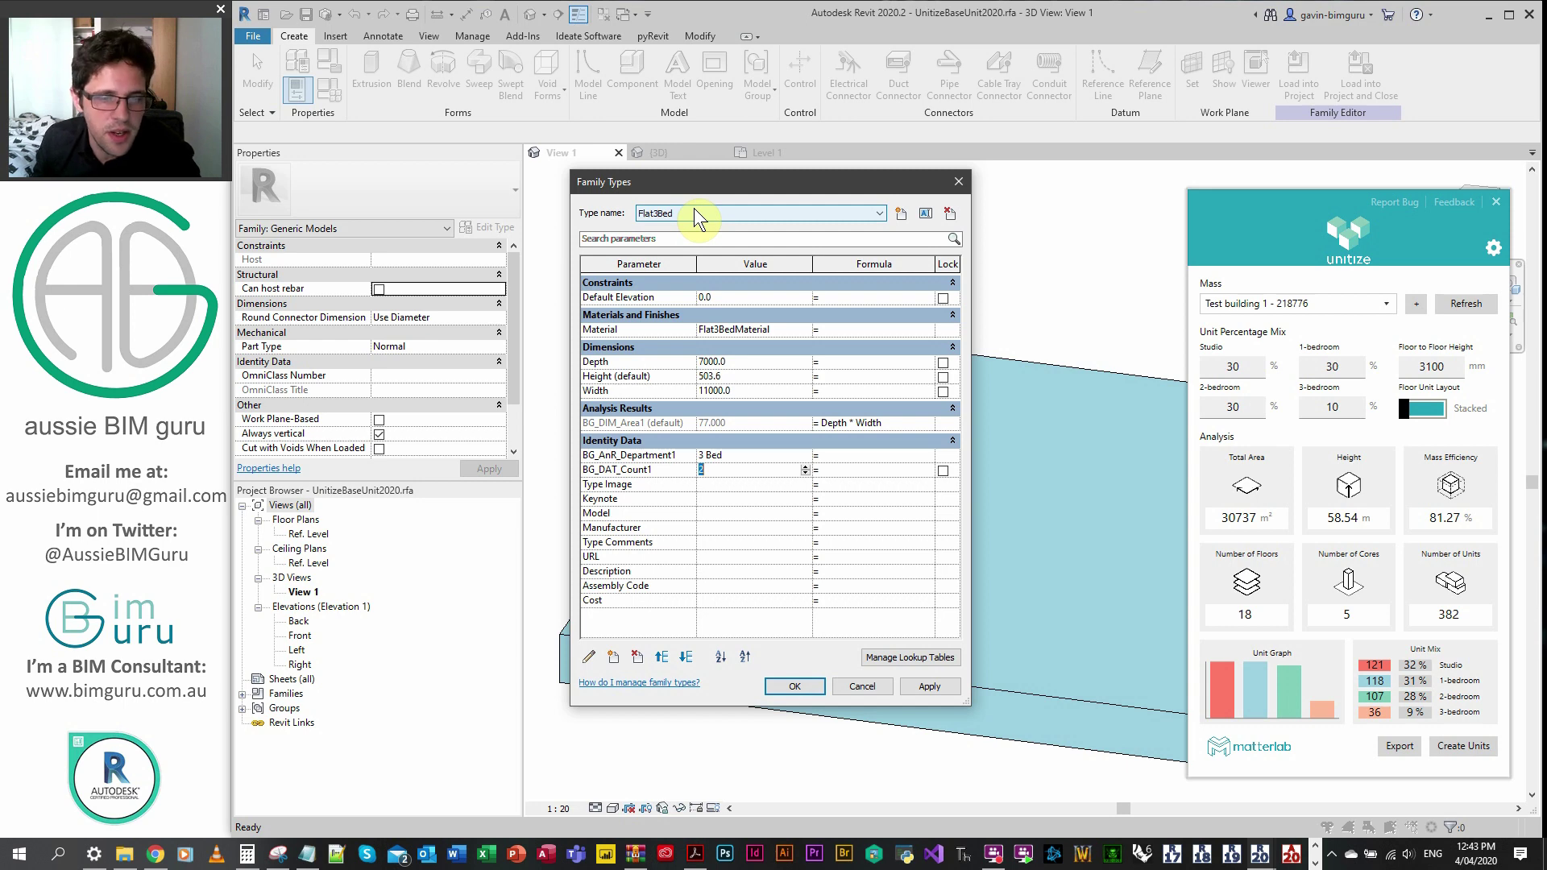
# - Accept the family types and load the UnitizeBaseUnit2020 family into the project, overwriting the existing version
pyautogui.click(794, 686)
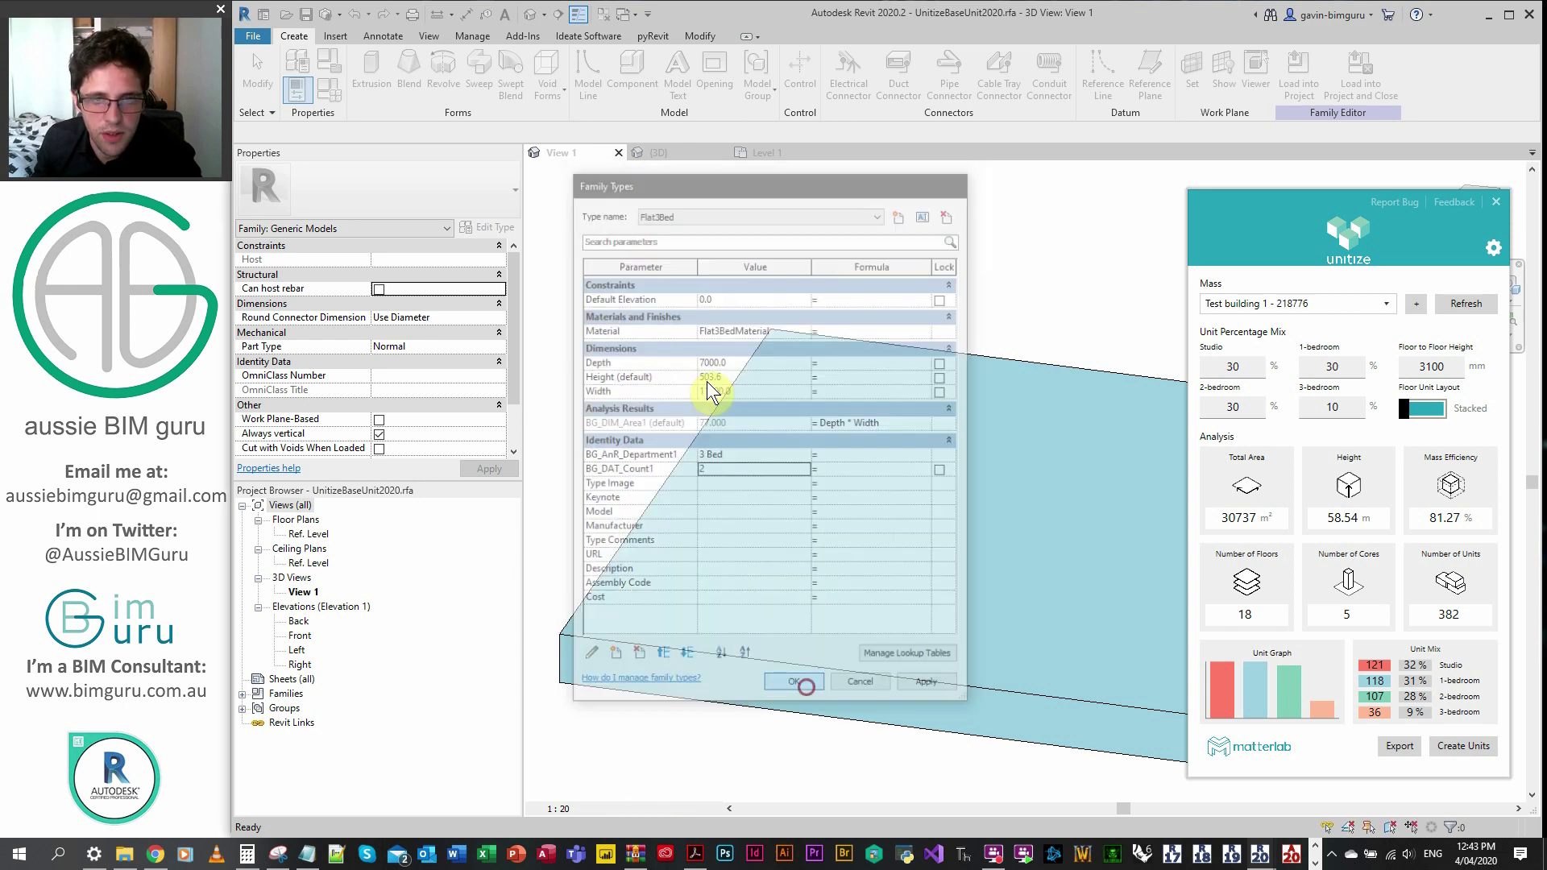
pyautogui.click(1298, 72)
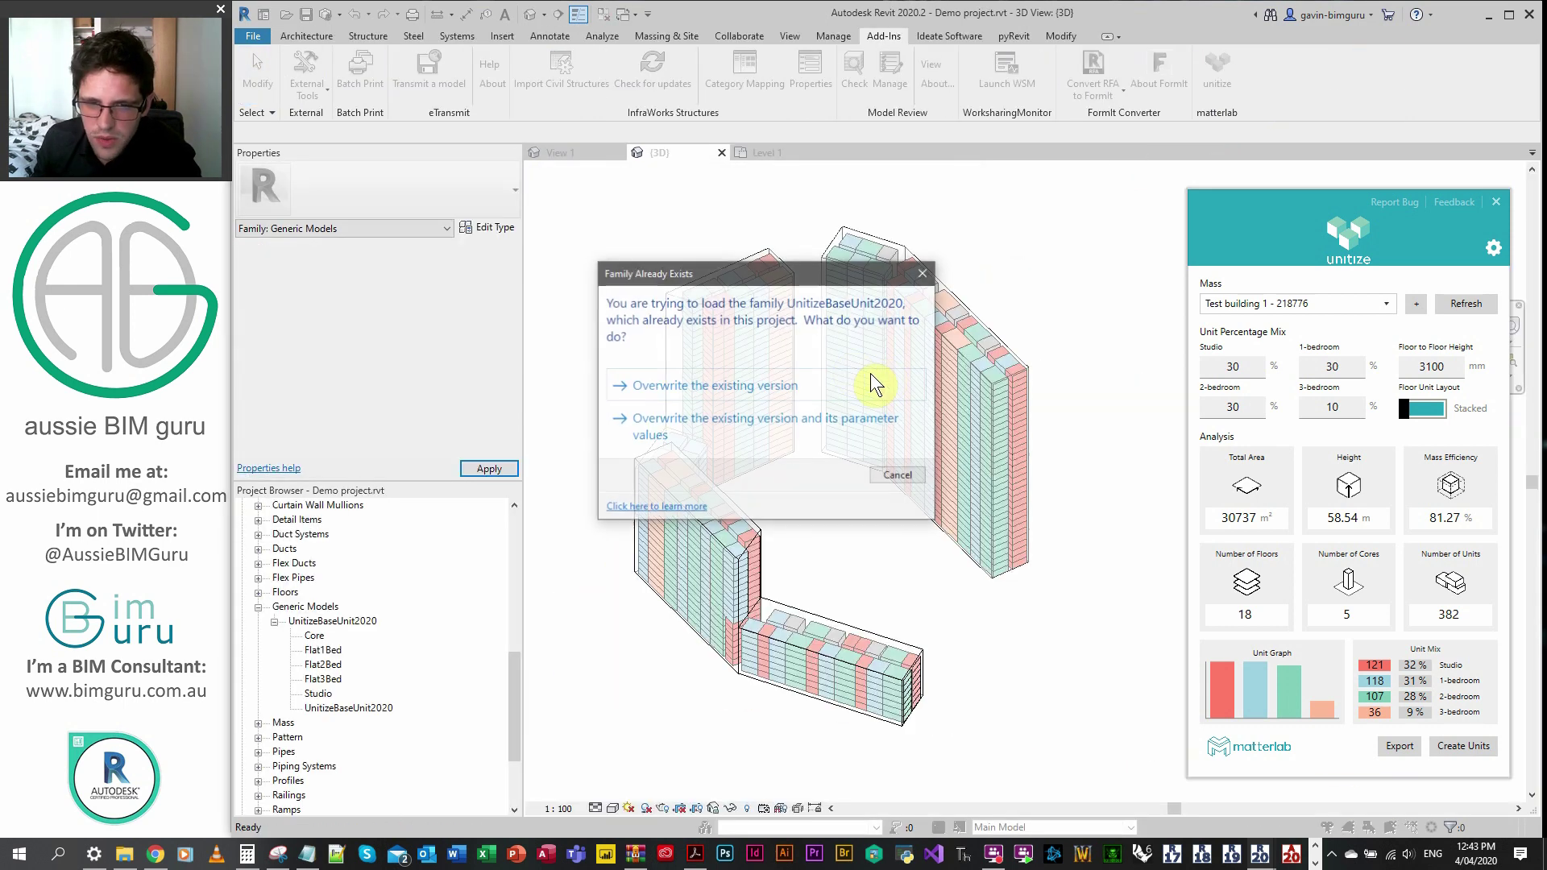
pyautogui.click(797, 385)
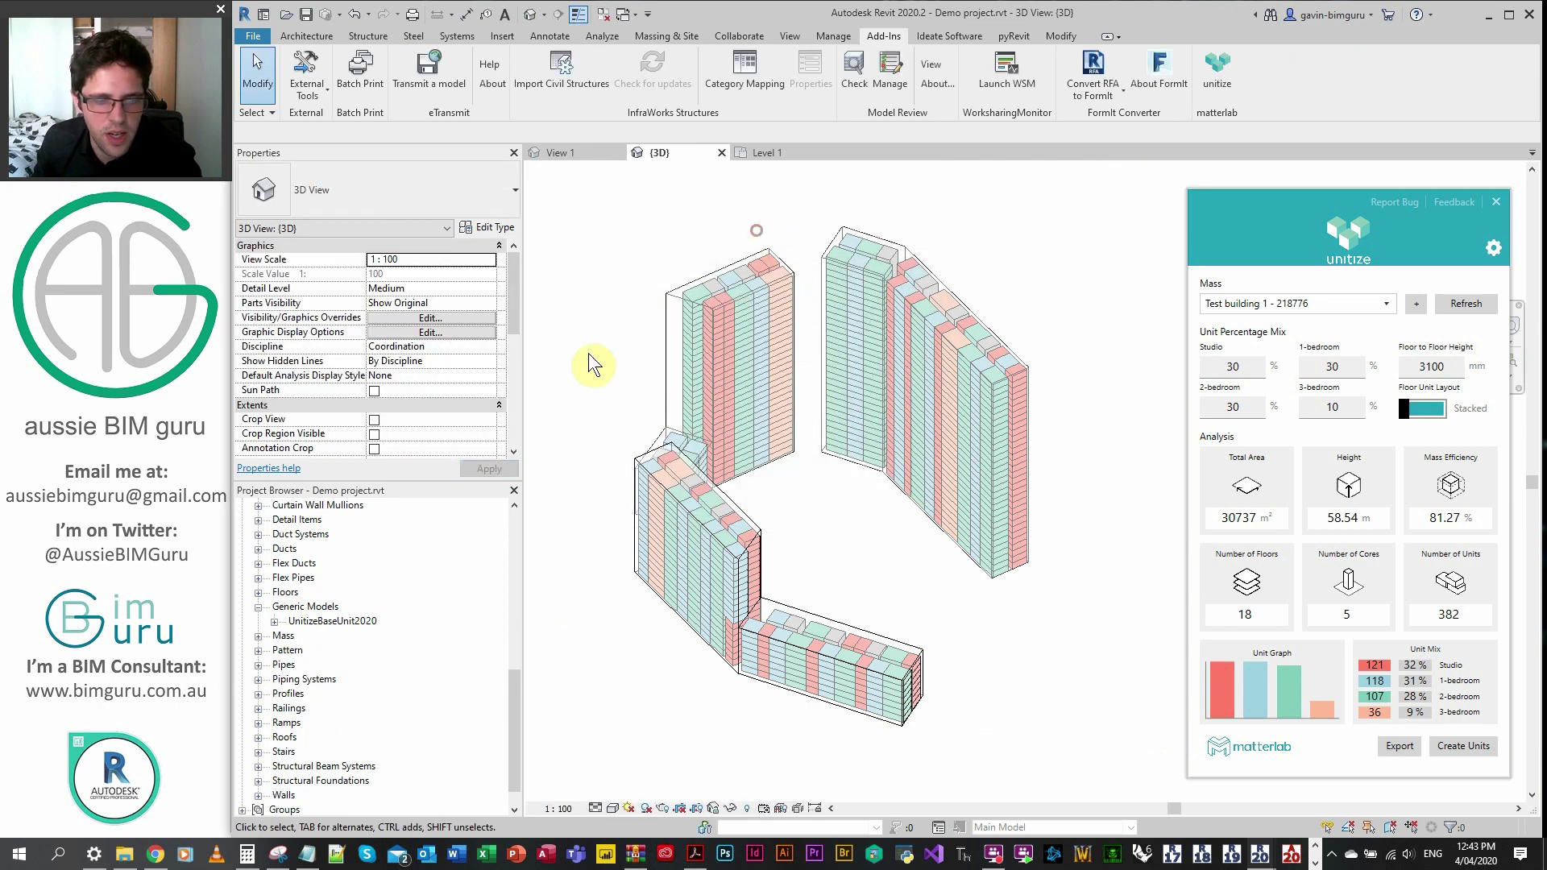
# - Inspect the type properties of the Flat1Bed type under UnitizeBaseUnit2020 in the project and close them
pyautogui.click(373, 618)
pyautogui.doubleClick(373, 620)
pyautogui.click(339, 650)
pyautogui.rightClick(339, 649)
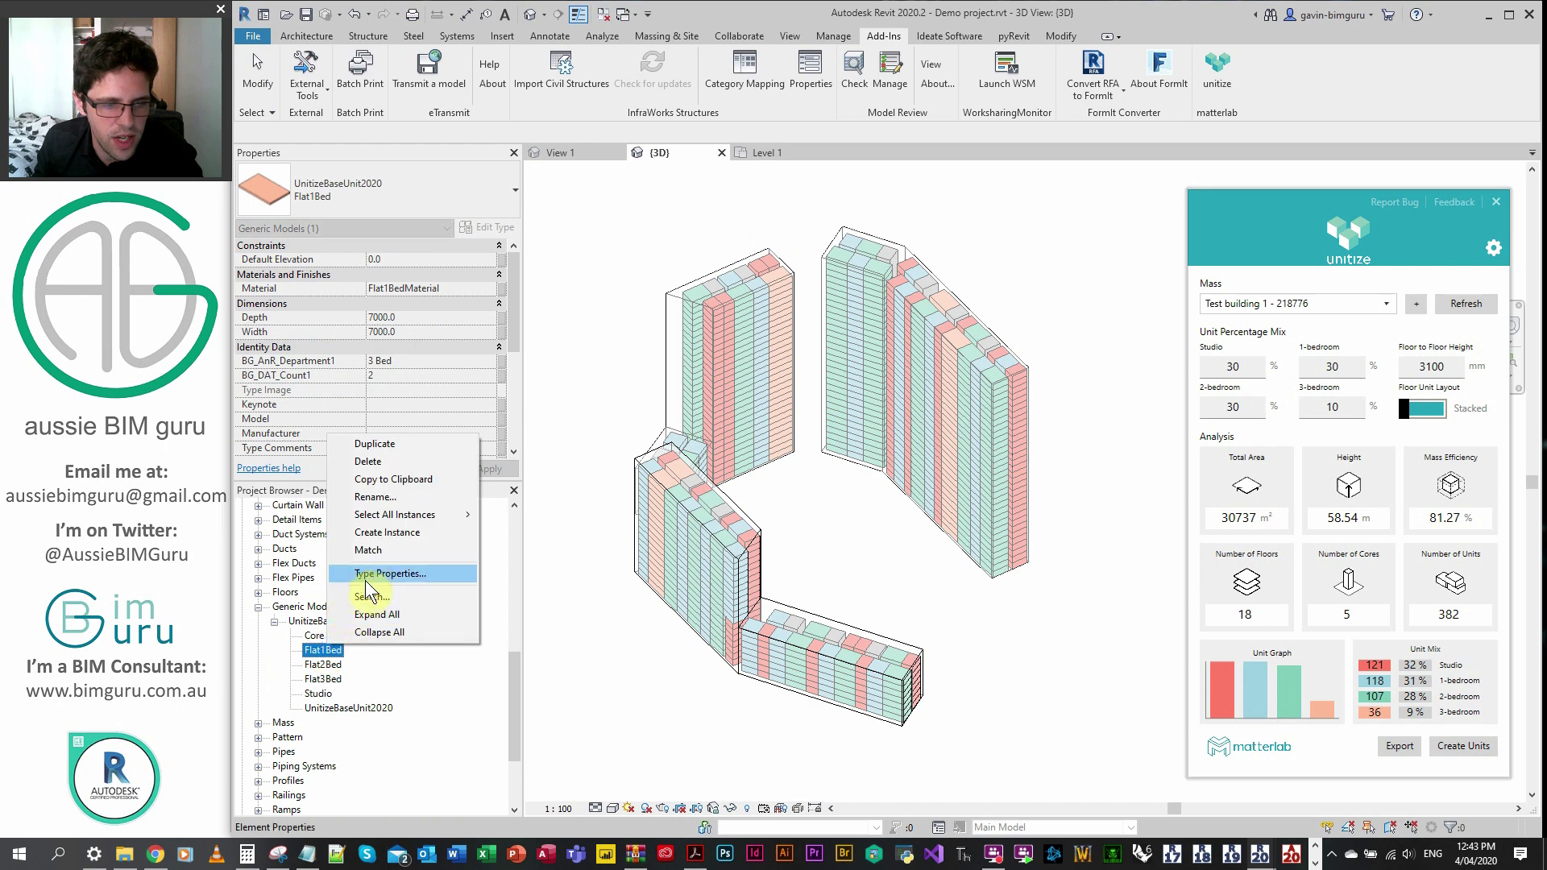
pyautogui.click(373, 574)
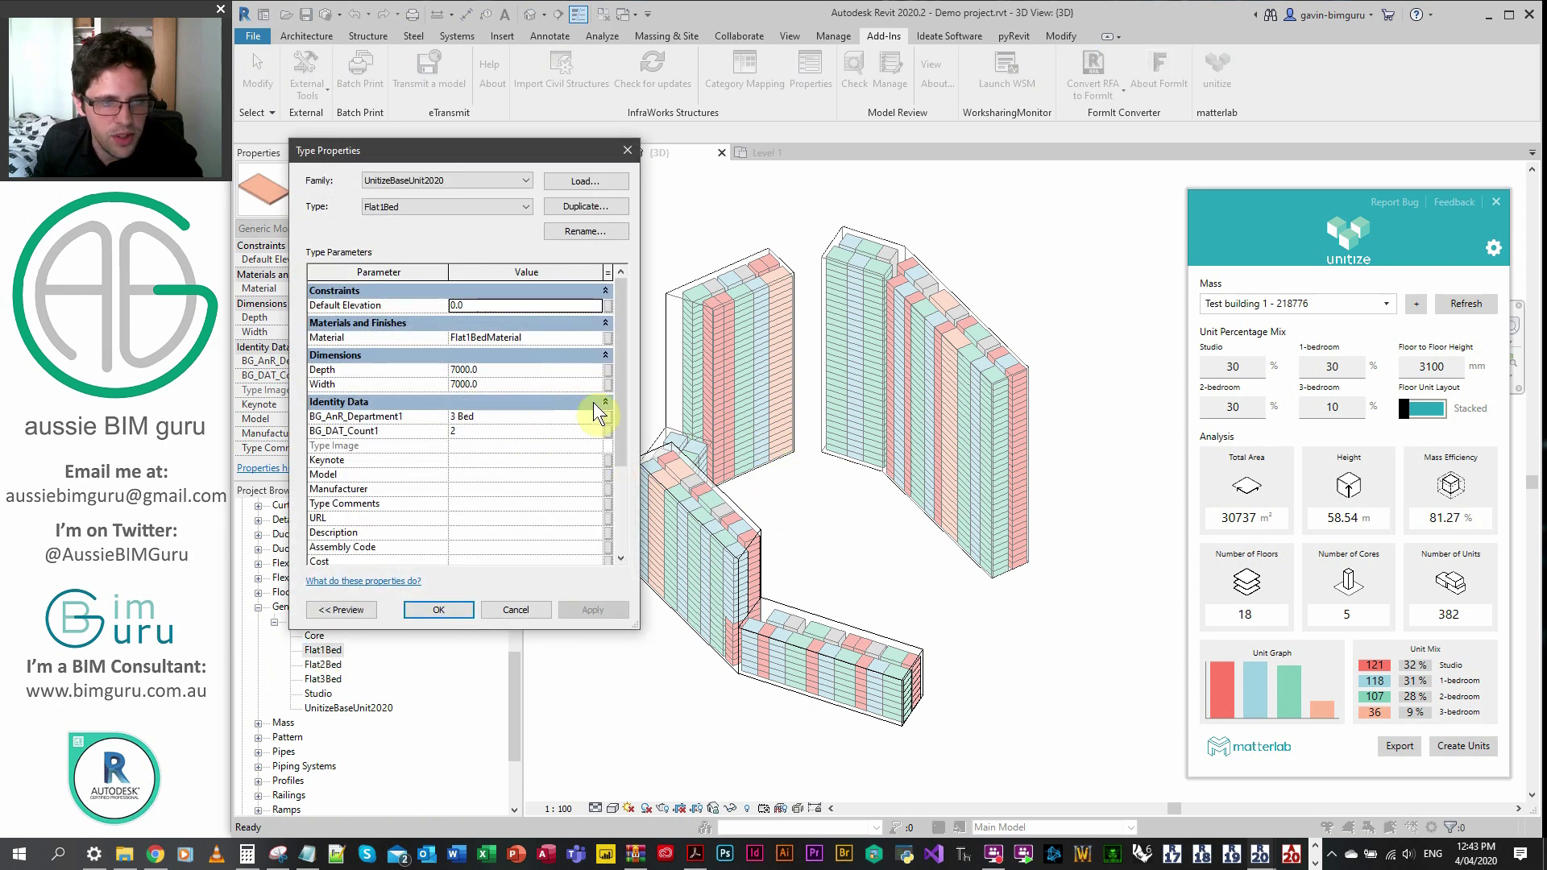
pyautogui.scroll(-3, 625, 385)
pyautogui.click(628, 151)
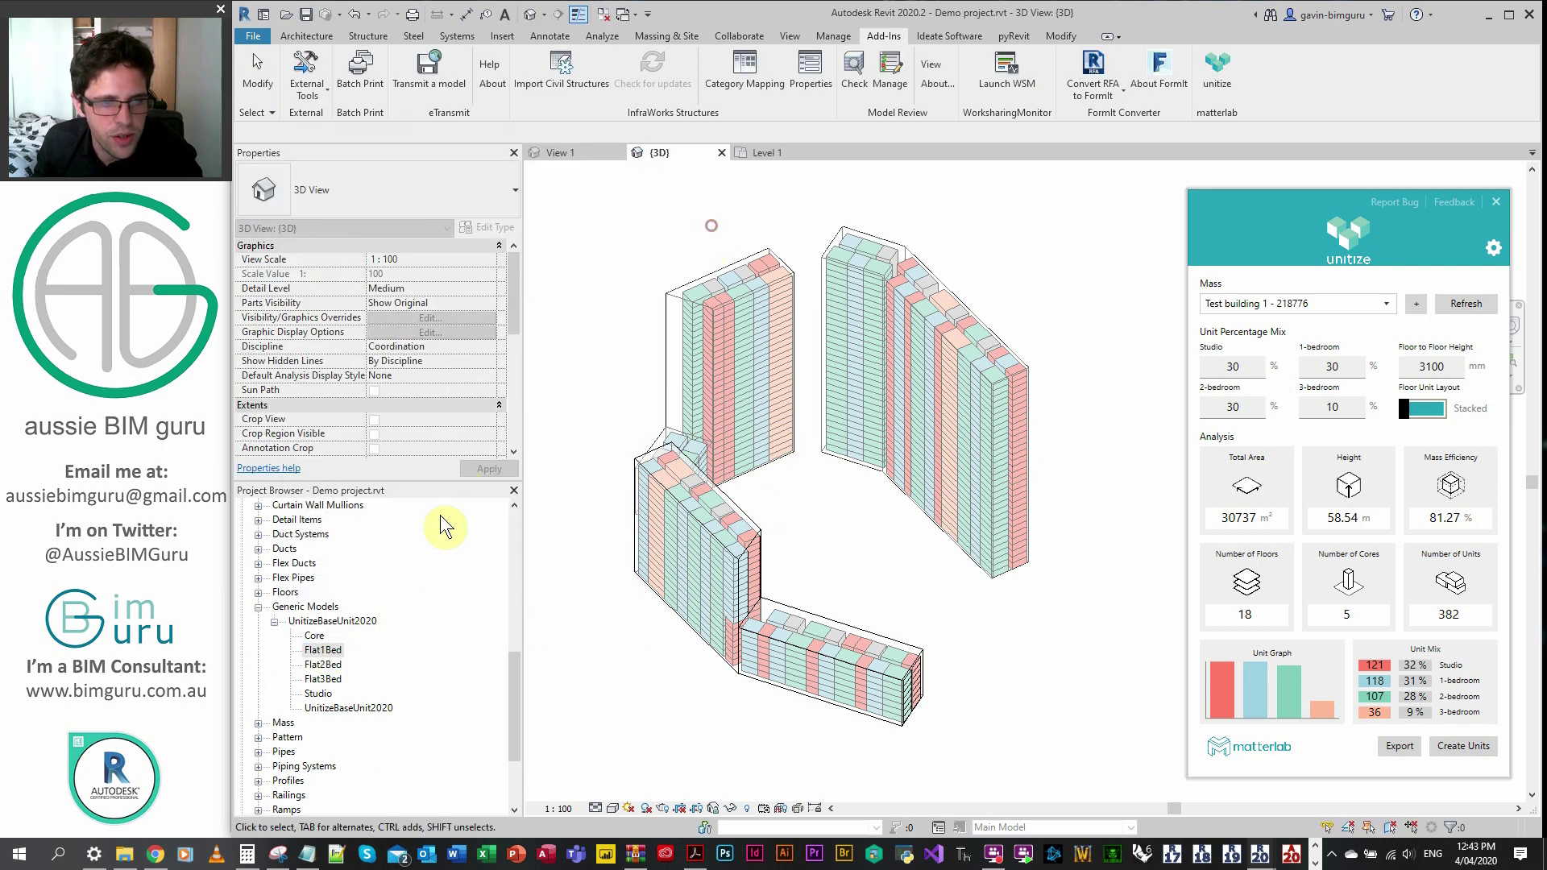
# - Delete the existing Generic Model Schedule from the project's schedules
pyautogui.scroll(5, 414, 598)
pyautogui.click(298, 664)
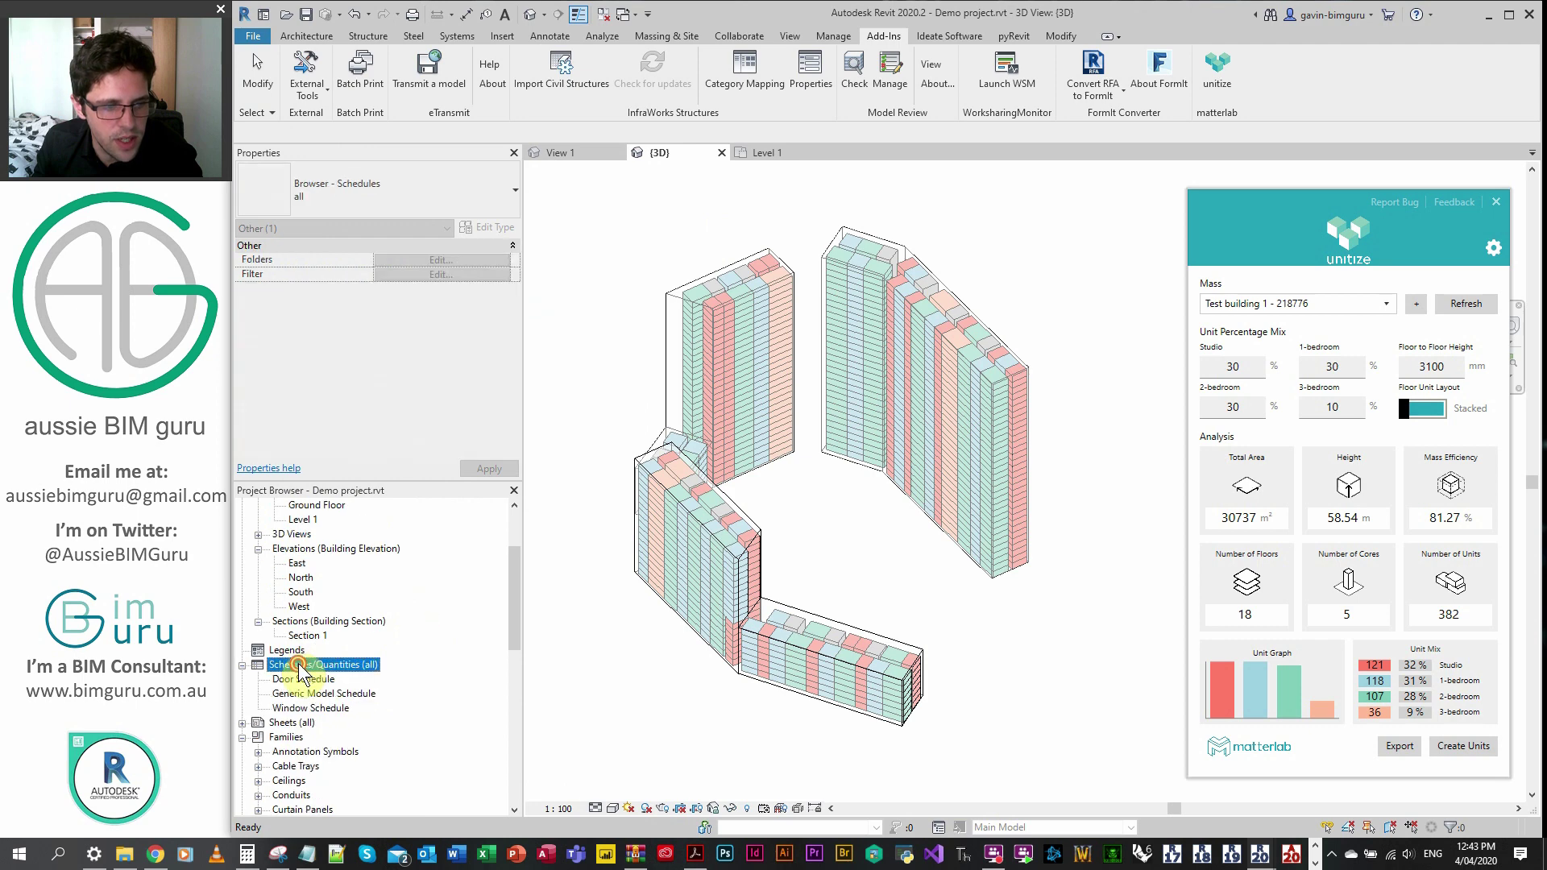
pyautogui.click(317, 693)
pyautogui.rightClick(326, 694)
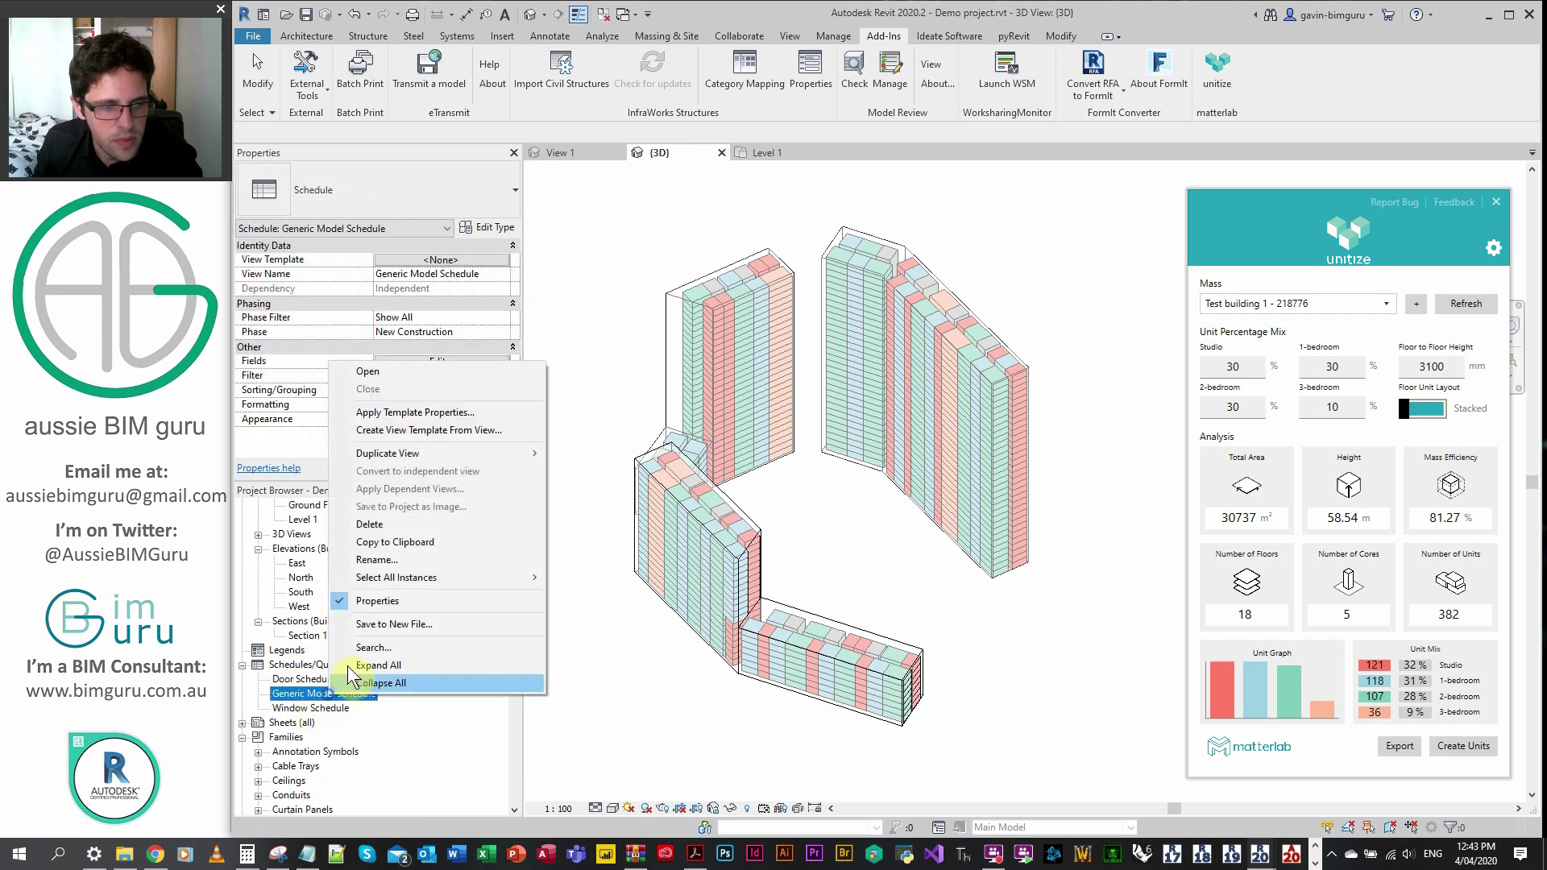
pyautogui.click(375, 529)
# - Create a new schedule for the Generic Models category in the New Construction phase
pyautogui.click(790, 38)
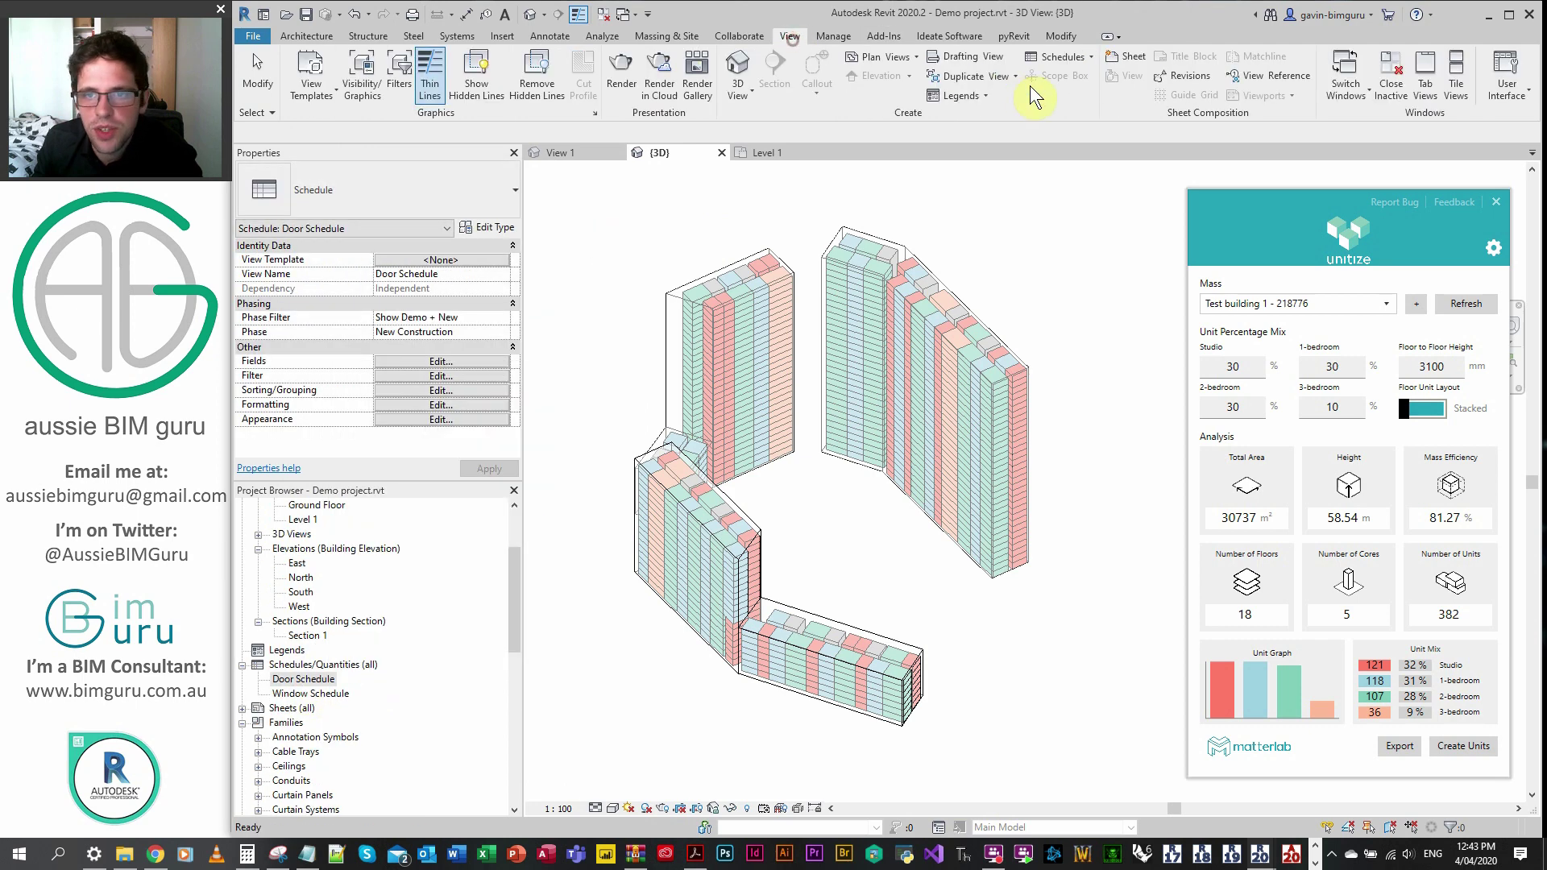
pyautogui.click(1049, 54)
pyautogui.click(1064, 79)
pyautogui.scroll(-8, 1104, 411)
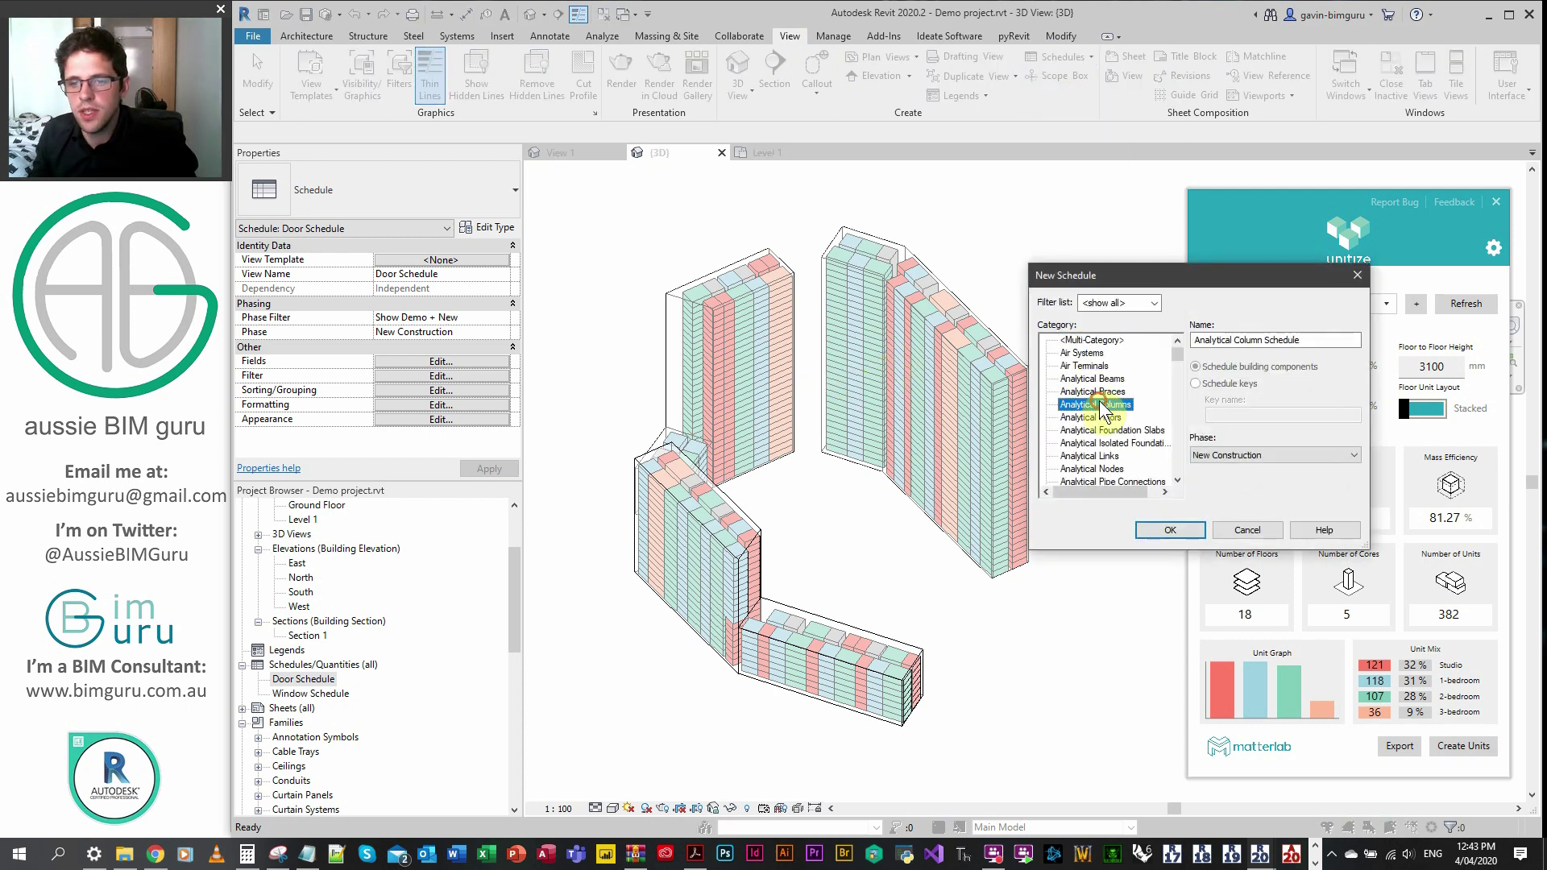
pyautogui.click(1089, 404)
pyautogui.click(1169, 529)
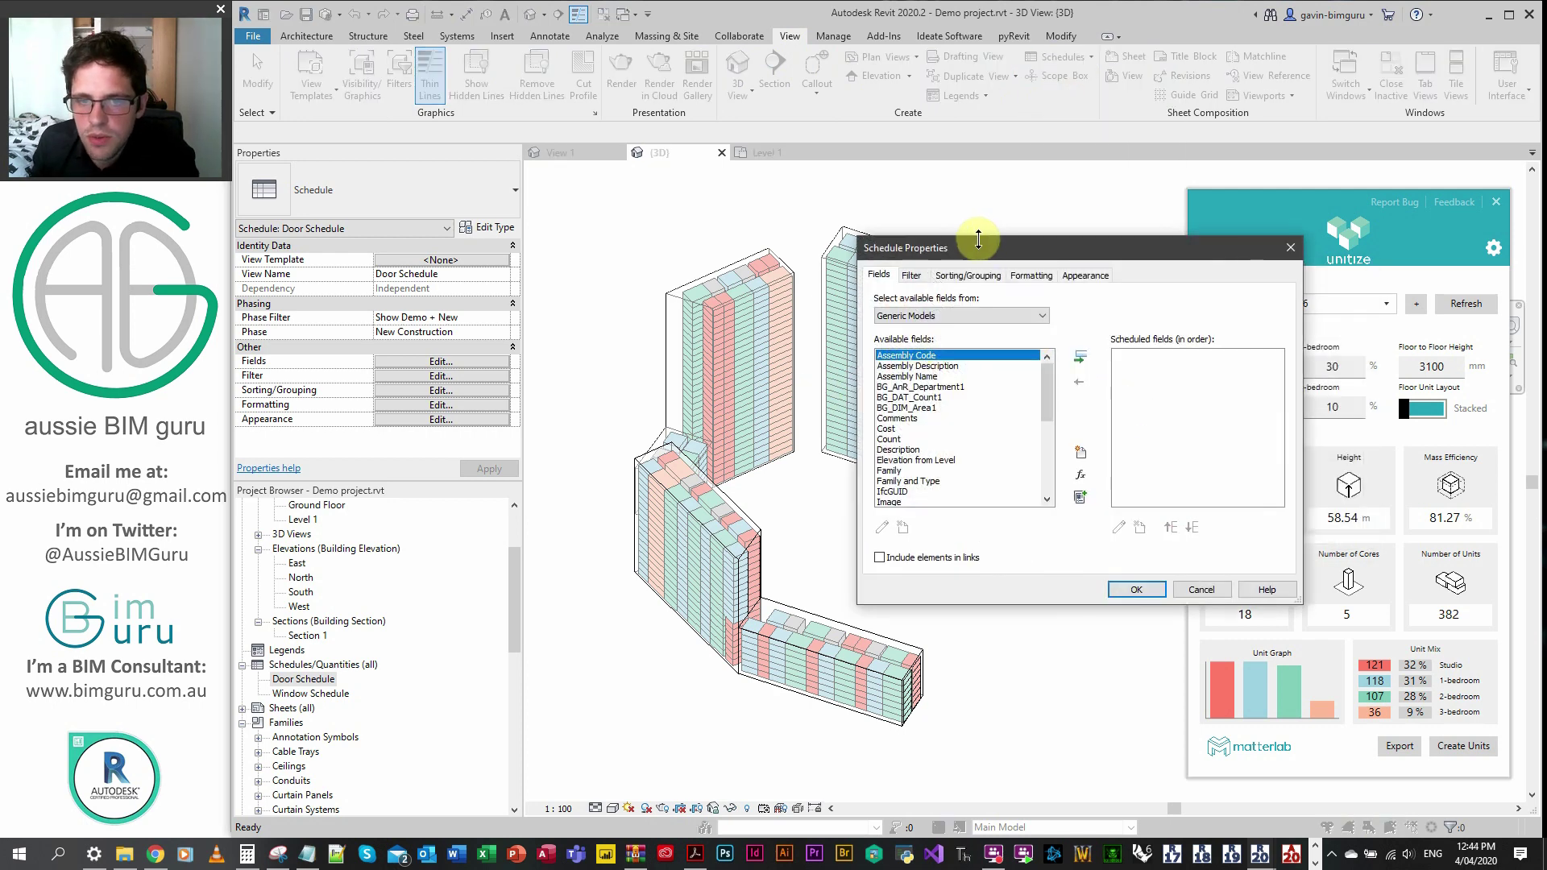
# - Add the fields BG_AnR_Department1, BG_DIM_Area1, BG_DAT_Count1 and Count to the generic model schedule
pyautogui.moveTo(977, 240); pyautogui.dragTo(745, 240)
pyautogui.click(739, 369)
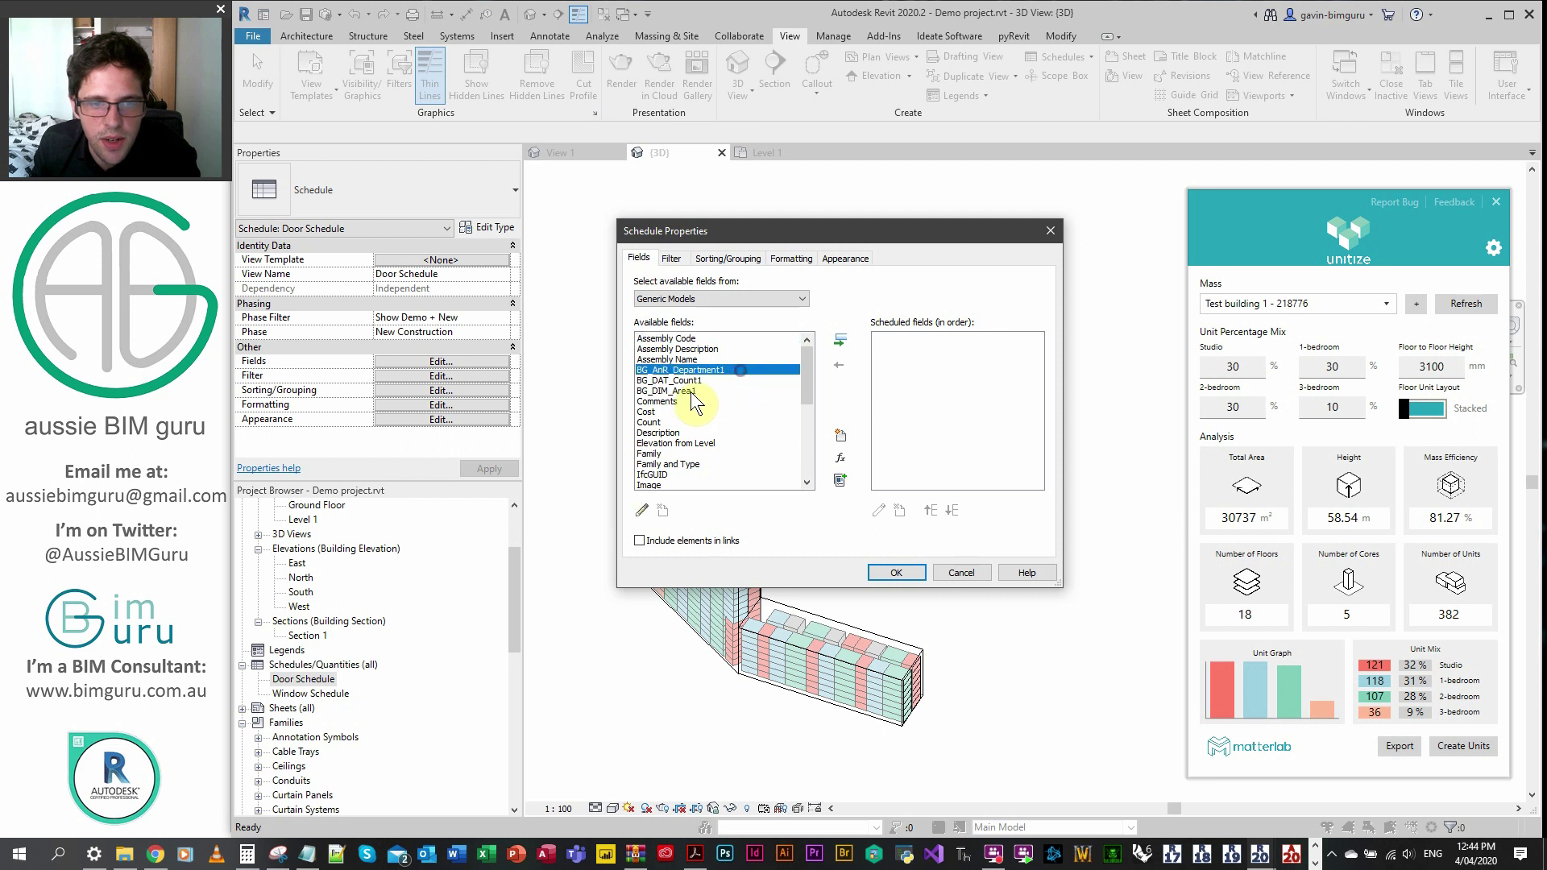
pyautogui.click(839, 339)
pyautogui.click(703, 380)
pyautogui.click(839, 339)
pyautogui.click(703, 370)
pyautogui.click(839, 339)
pyautogui.click(713, 391)
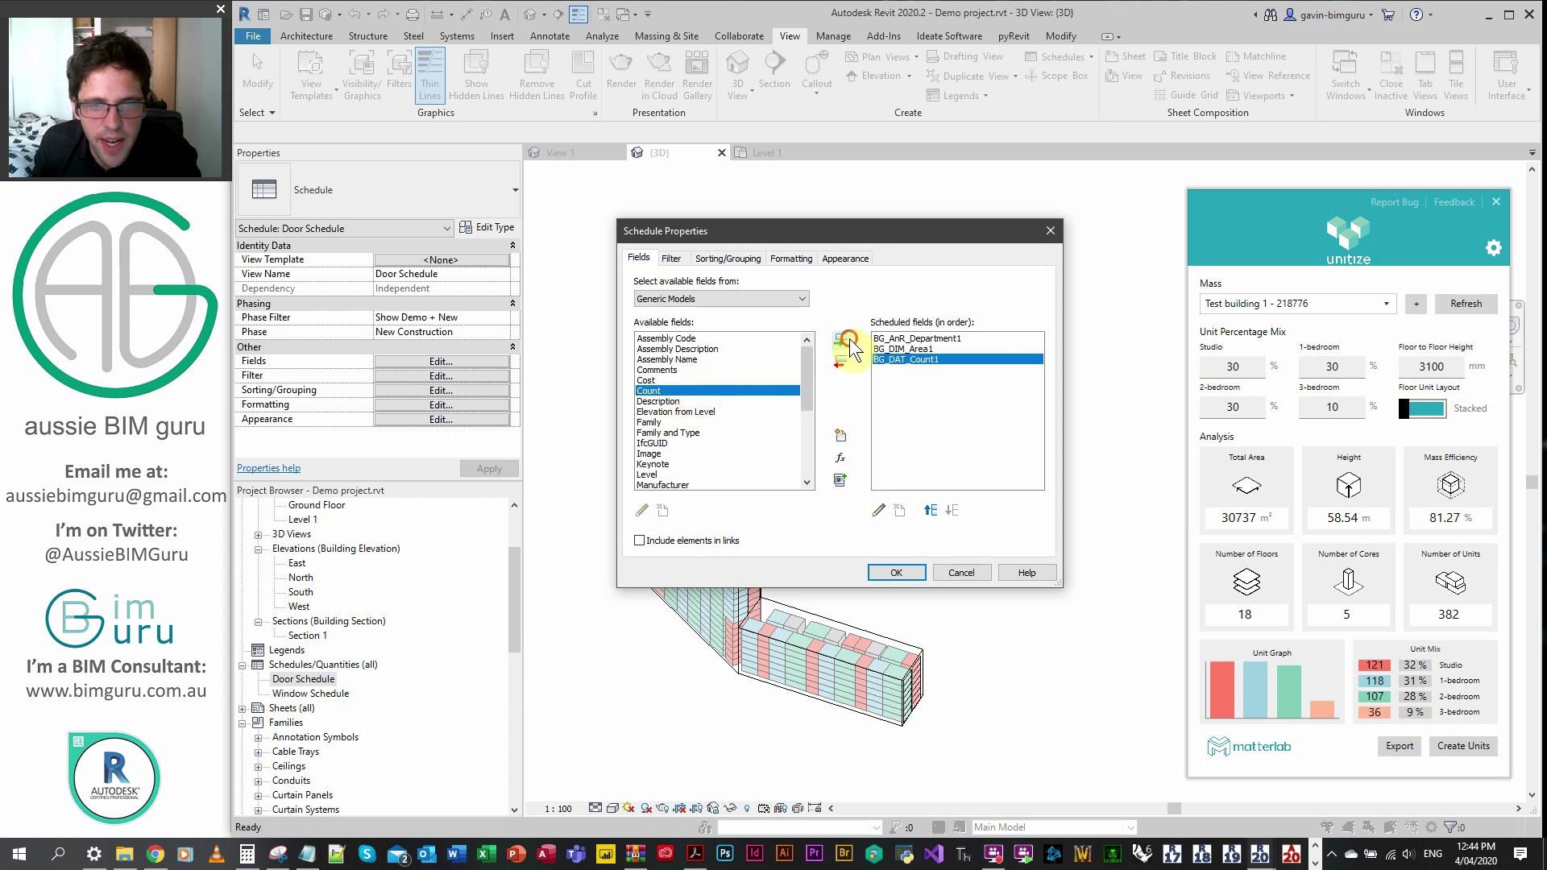
pyautogui.click(839, 339)
# - Sort the generic model schedule by BG_AnR_Department1 in ascending order and return to its field settings
pyautogui.click(725, 259)
pyautogui.click(749, 284)
pyautogui.click(768, 309)
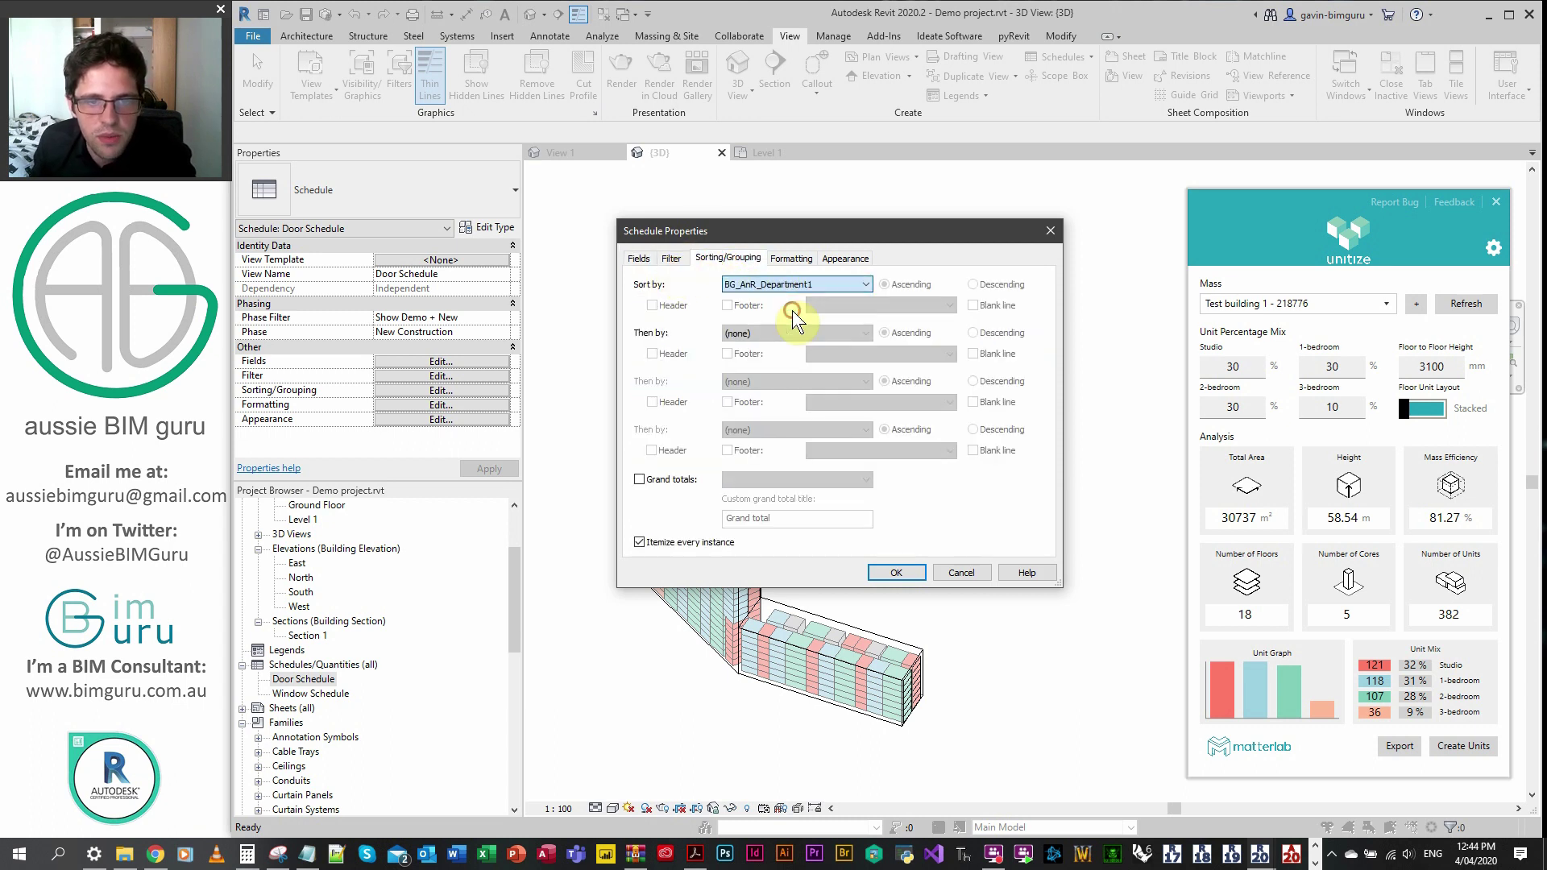
pyautogui.click(641, 257)
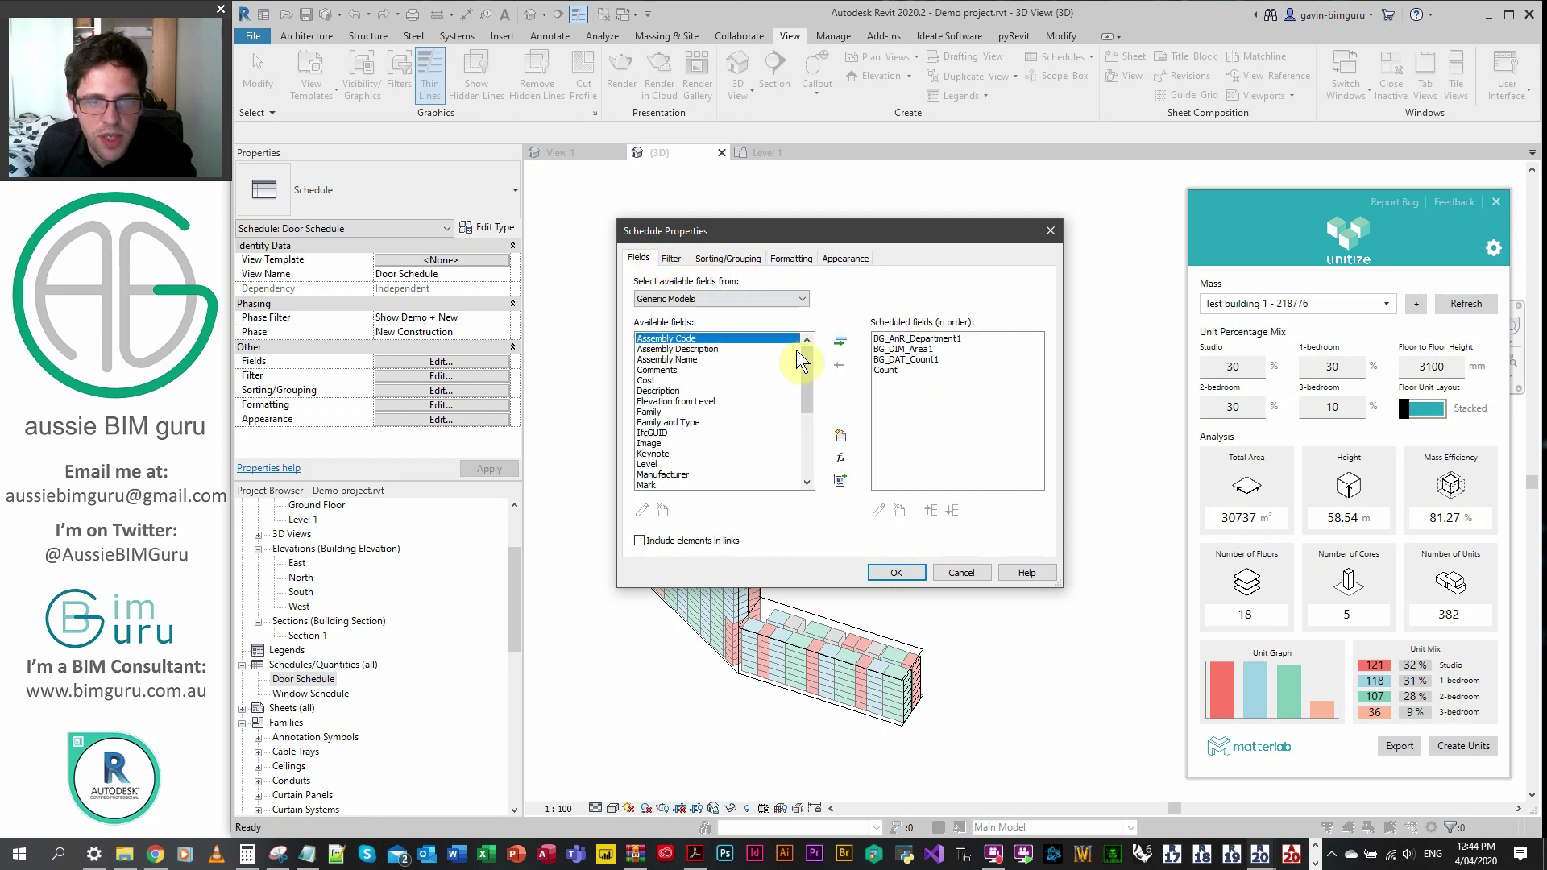
# - Add the Comments field to the generic model schedule and move it to the start of the scheduled fields
pyautogui.click(687, 369)
pyautogui.click(840, 340)
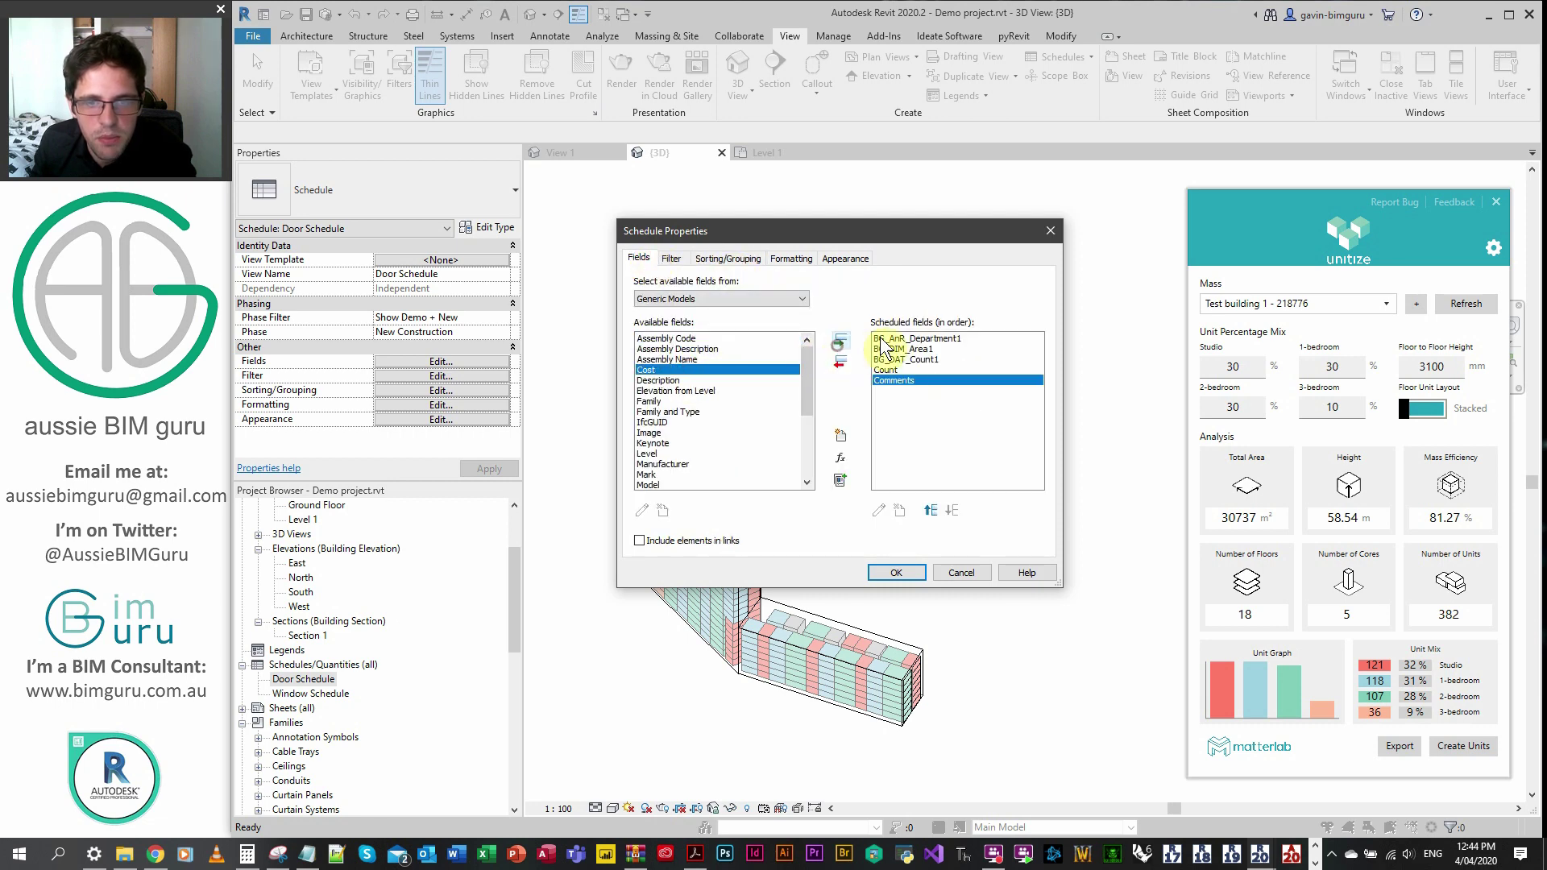
pyautogui.click(930, 510)
pyautogui.click(930, 510)
pyautogui.click(930, 510)
pyautogui.click(931, 510)
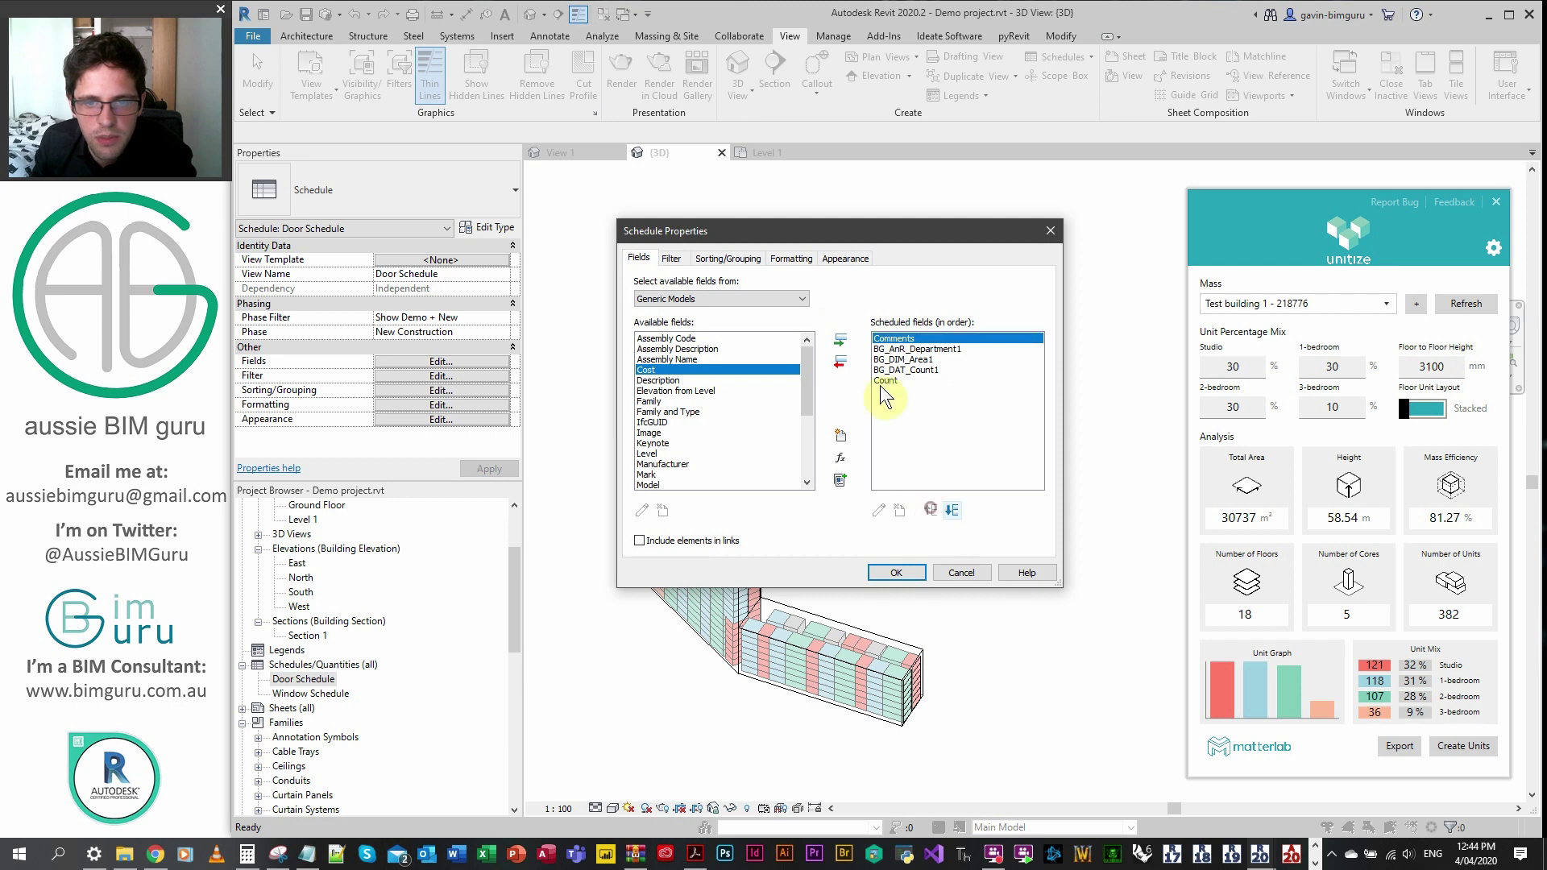
# - Sort the schedule by Comments in ascending order with a header, a count and totals footer, and a blank line
pyautogui.click(738, 260)
pyautogui.click(796, 284)
pyautogui.click(761, 306)
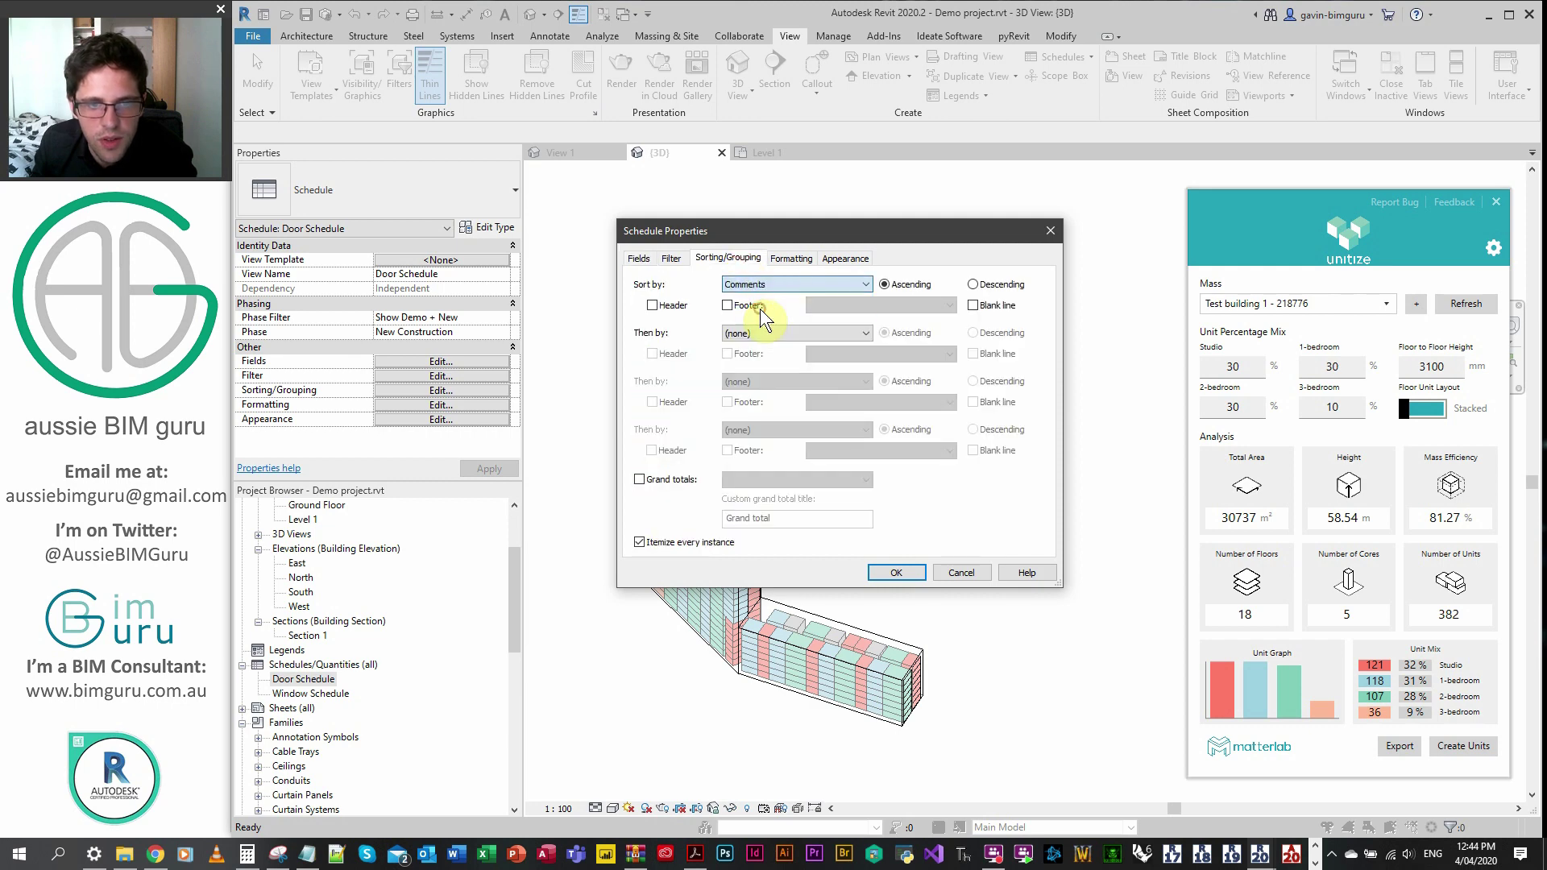
pyautogui.click(656, 307)
pyautogui.click(728, 306)
pyautogui.click(837, 305)
pyautogui.click(854, 341)
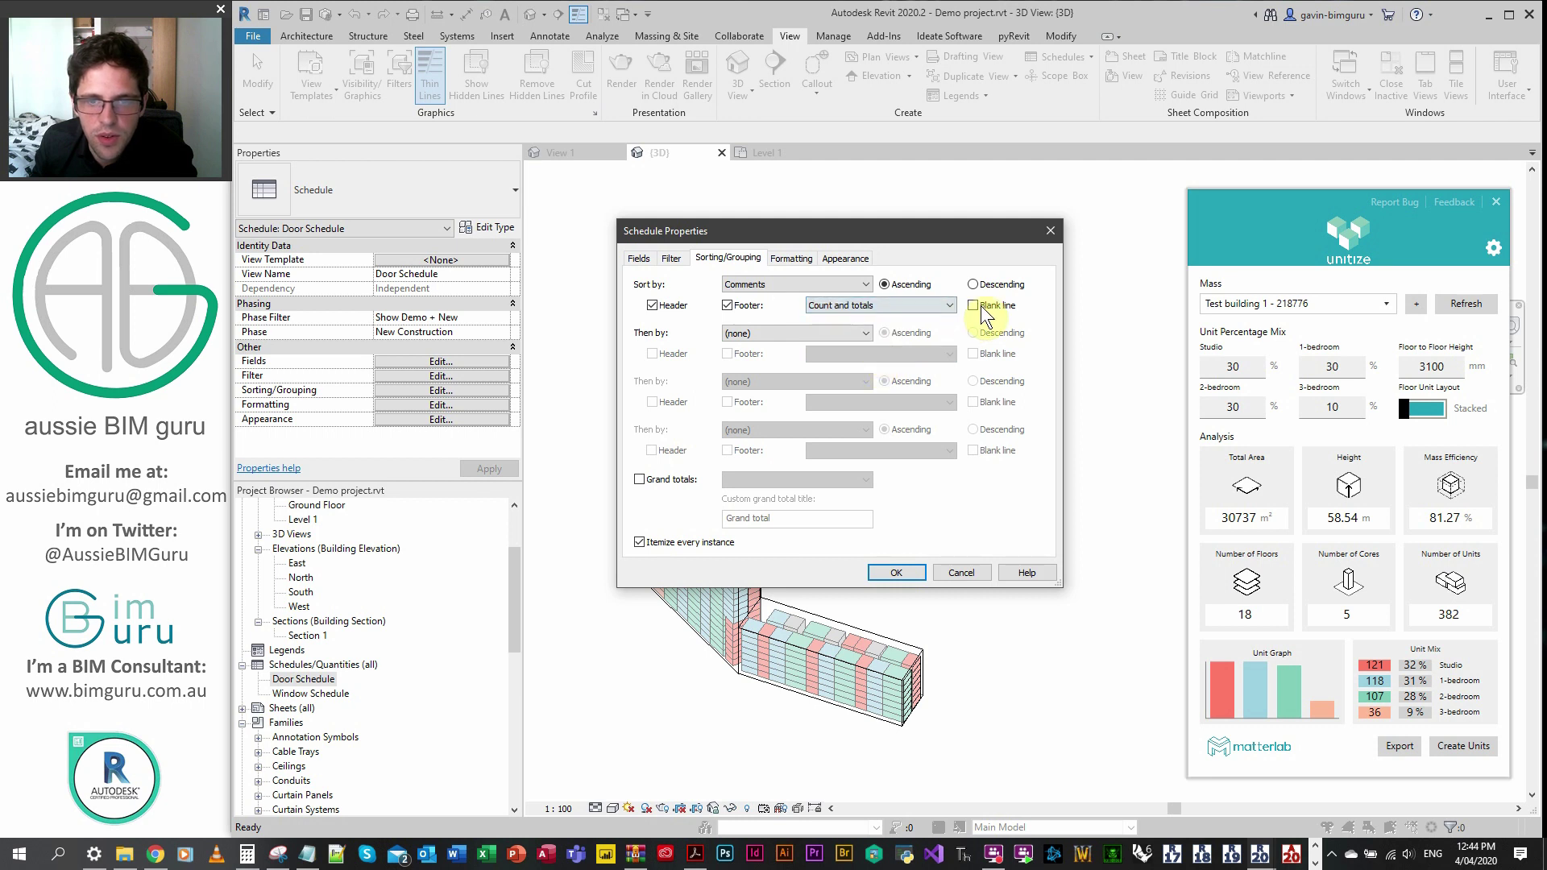
# - Add BG_AnR_Department1 as the second sorting level and turn off itemizing every instance
pyautogui.click(761, 333)
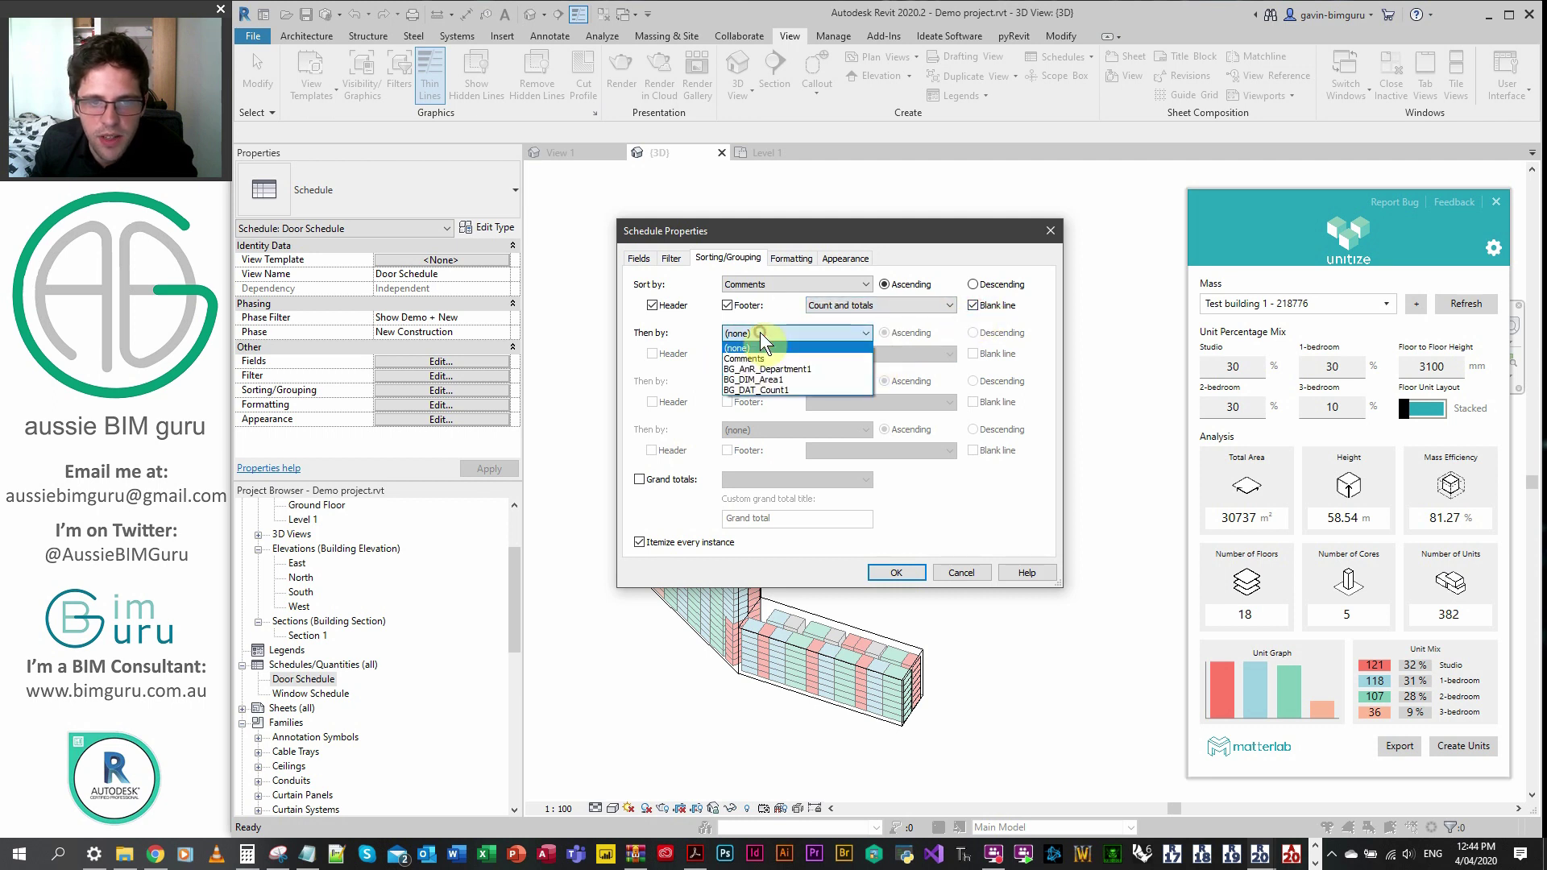
pyautogui.click(786, 370)
pyautogui.click(762, 385)
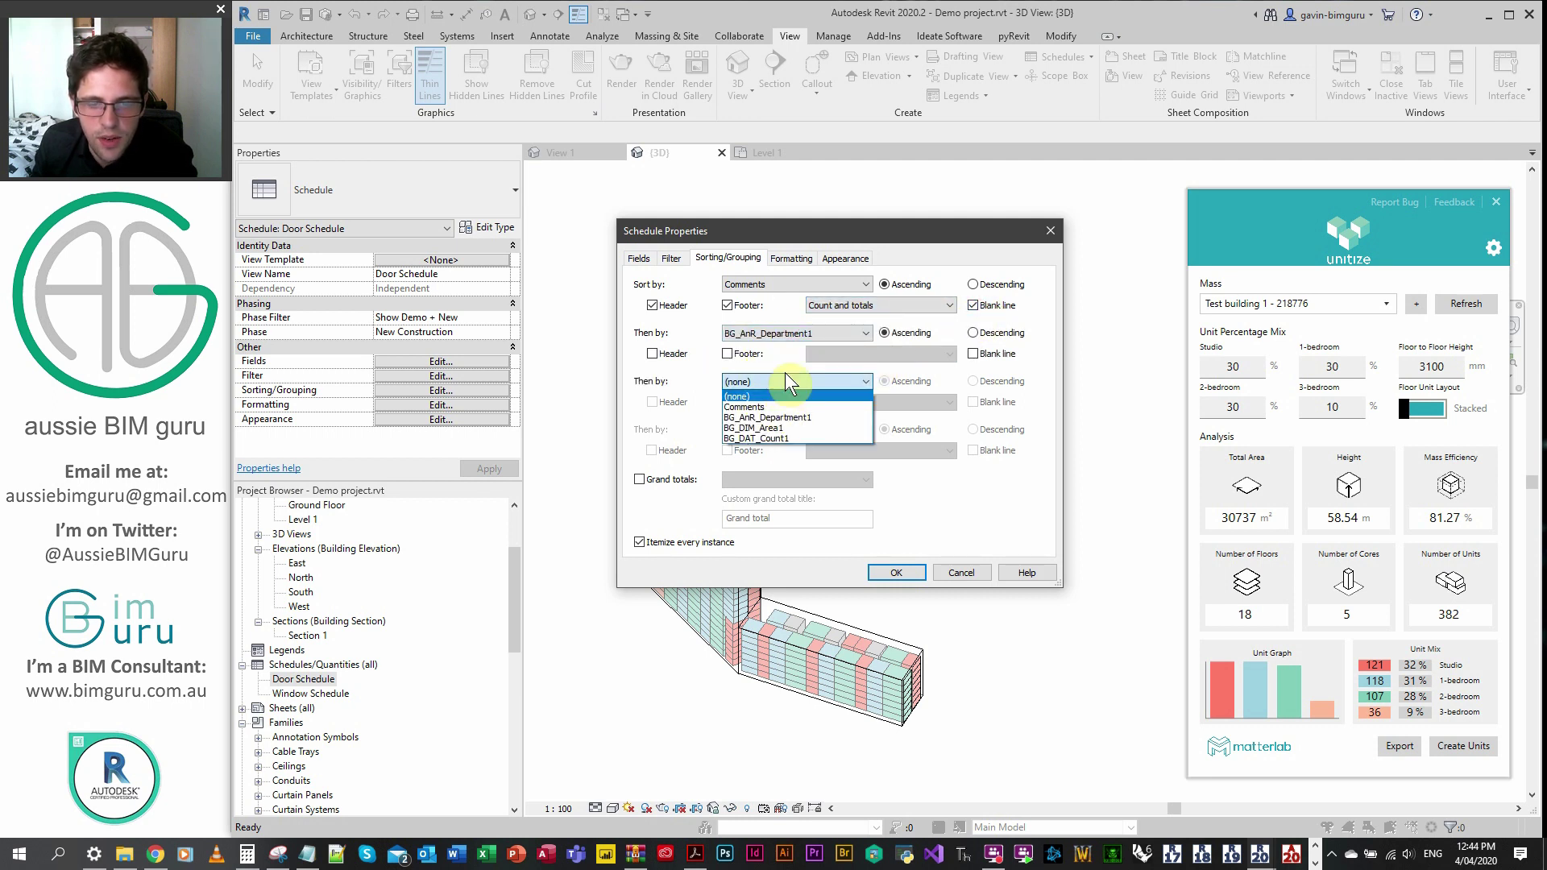
pyautogui.click(788, 384)
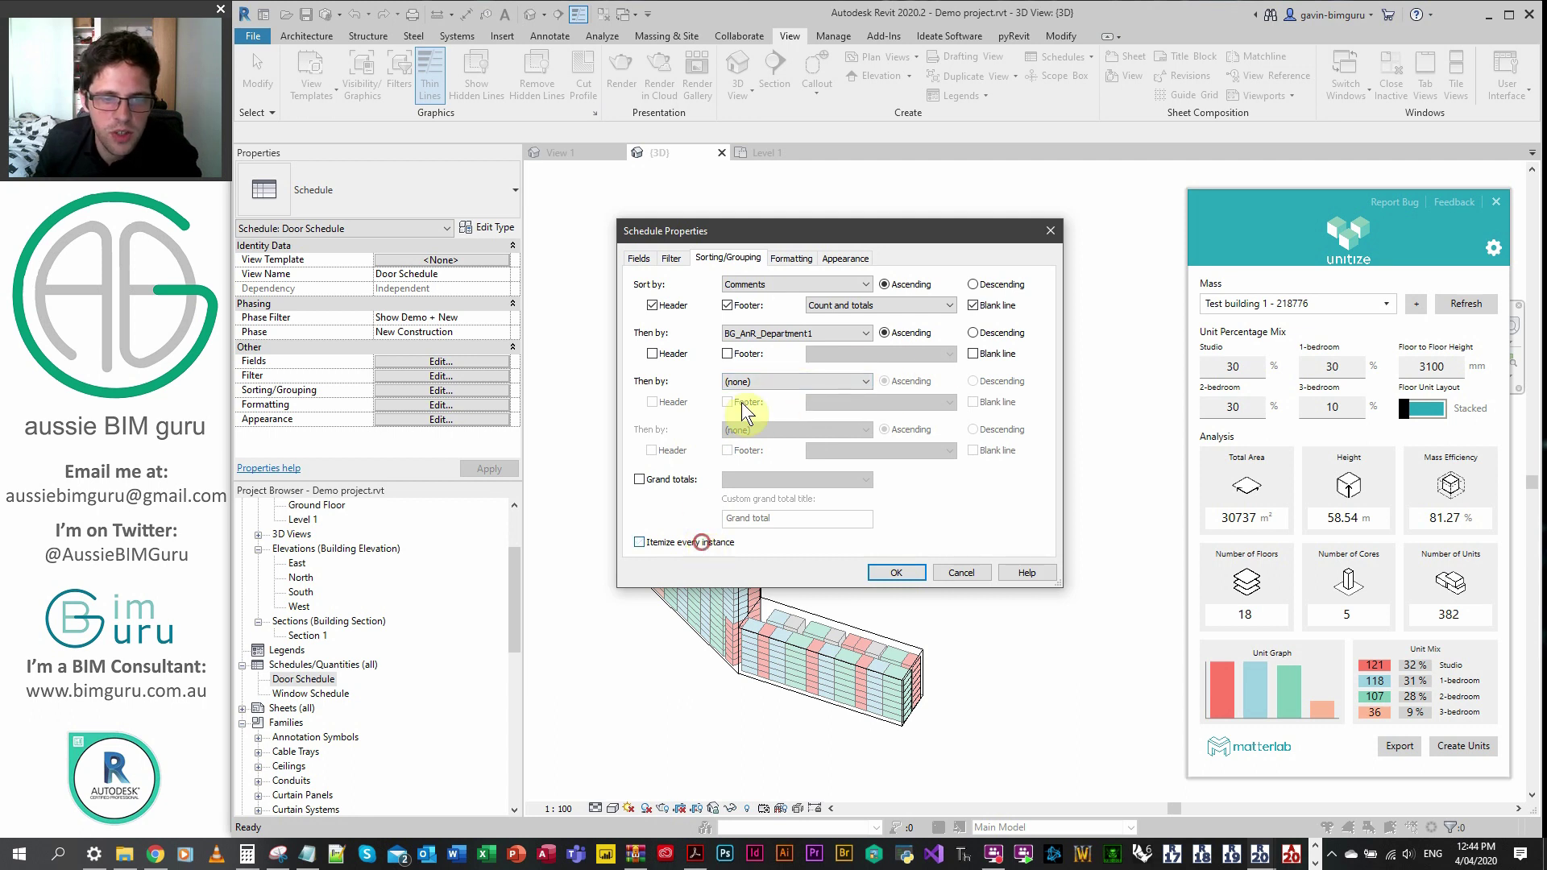
# - Set the Comments field's heading to Building and hide the field, and set BG_AnR_Department1's heading to Type
pyautogui.click(791, 258)
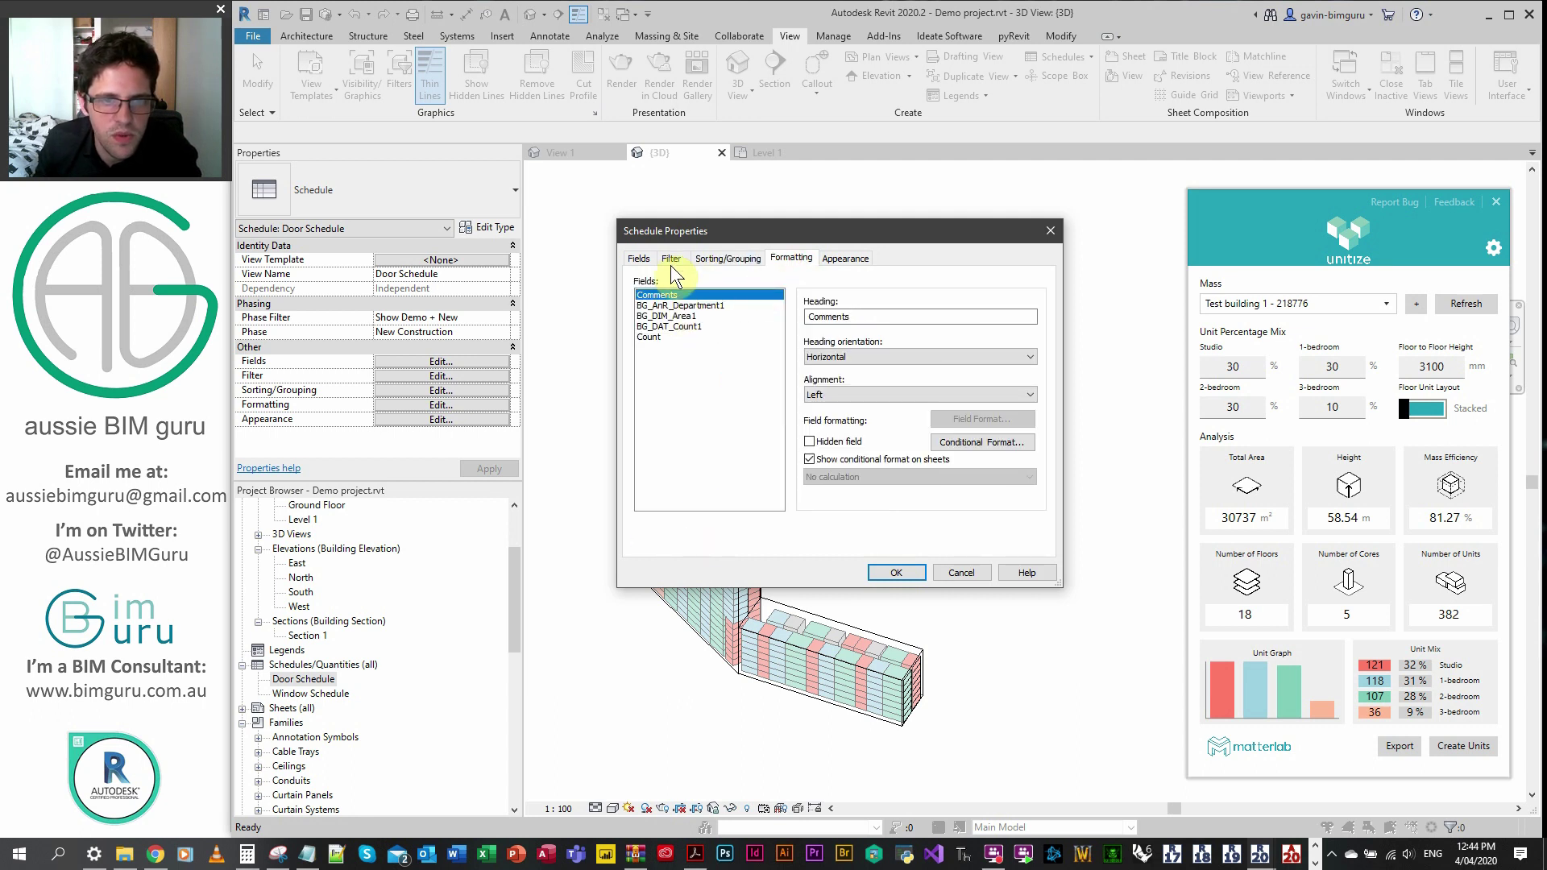
pyautogui.doubleClick(859, 316)
pyautogui.write('Building')
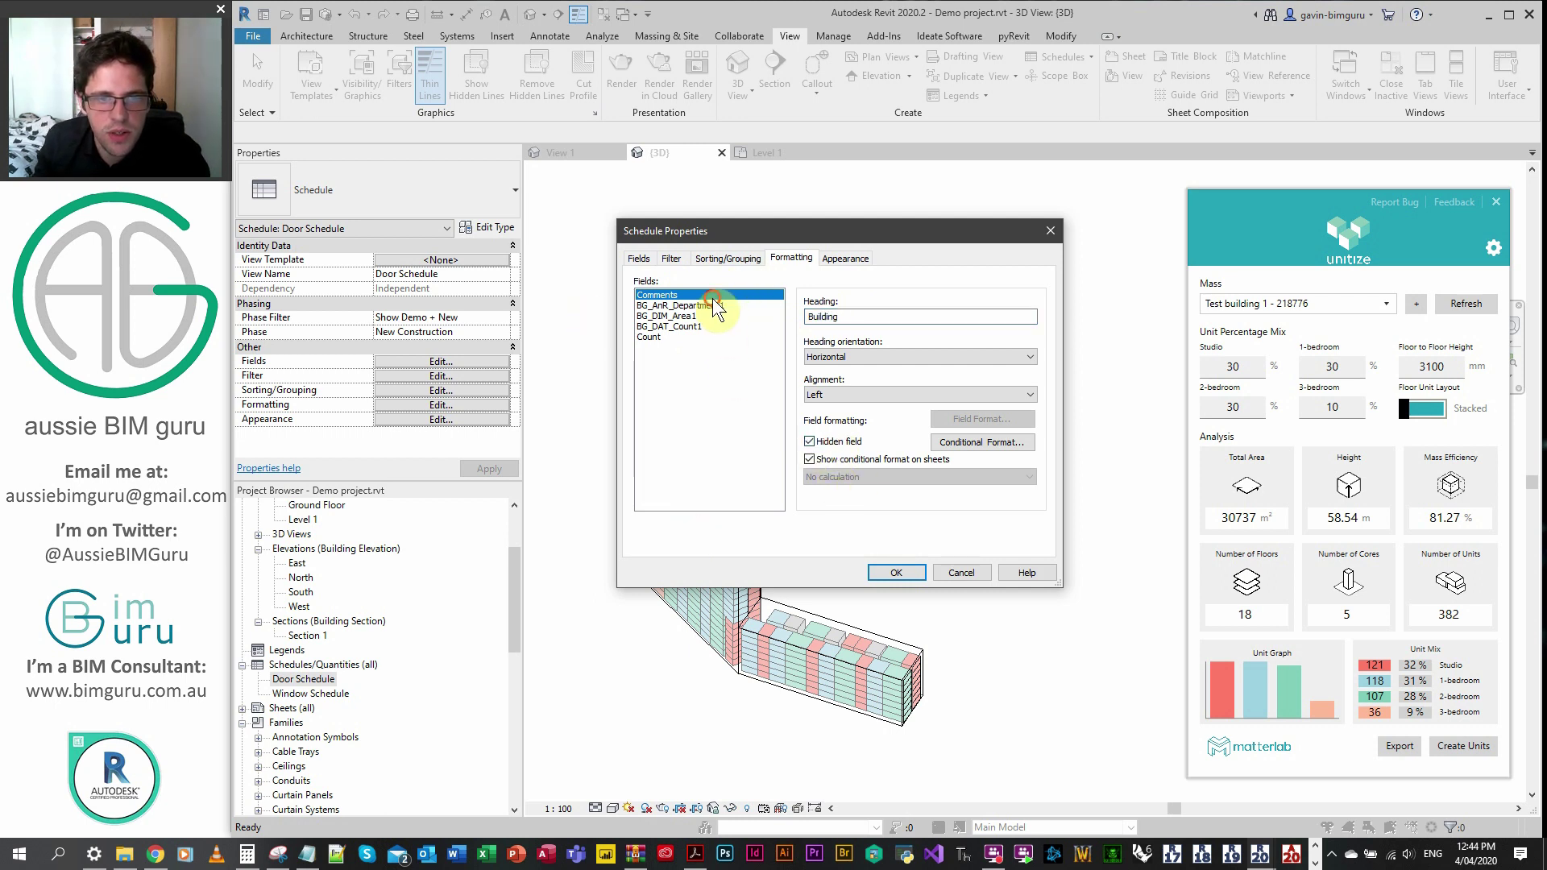
pyautogui.click(680, 305)
pyautogui.doubleClick(1017, 316)
pyautogui.write('Type')
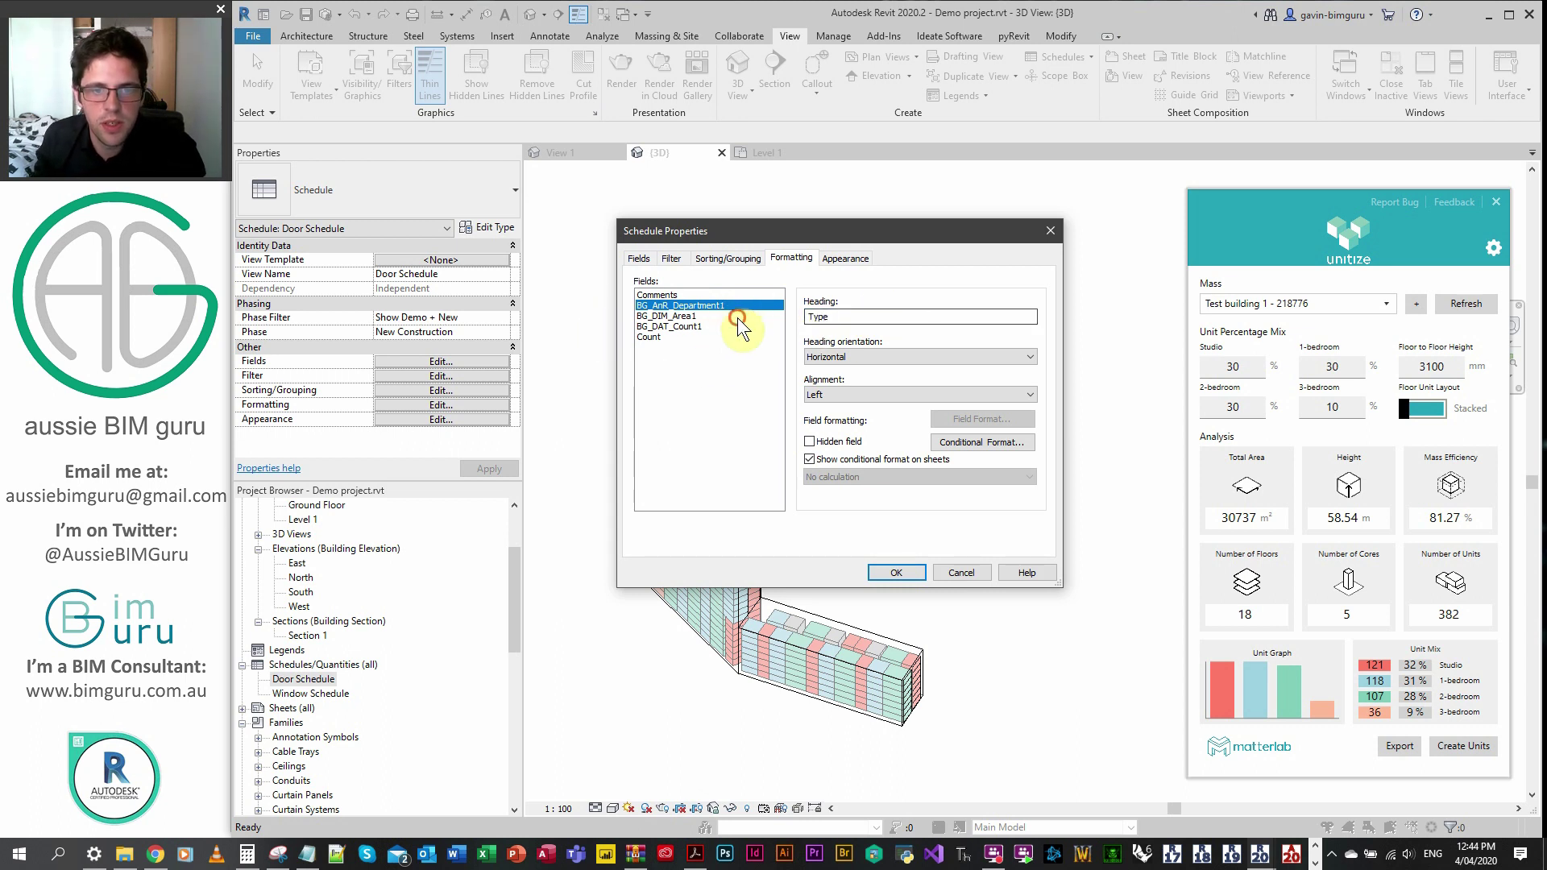
# - Set the BG_DIM_Area1 field's heading to Area and have it calculate totals
pyautogui.click(665, 316)
pyautogui.doubleClick(838, 317)
pyautogui.write('Area')
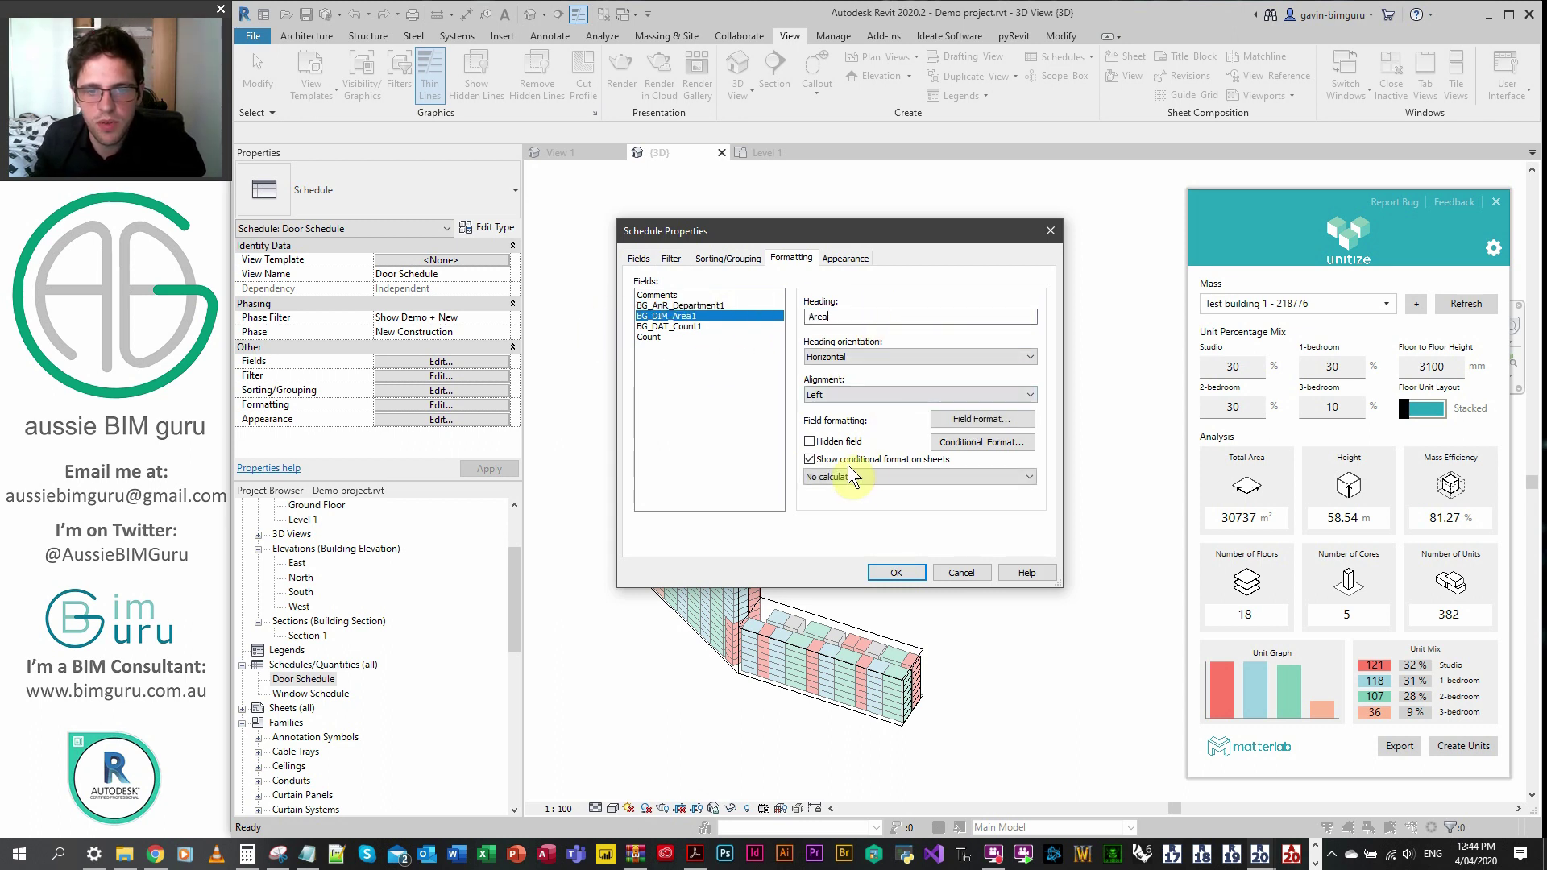
pyautogui.click(847, 476)
pyautogui.click(864, 502)
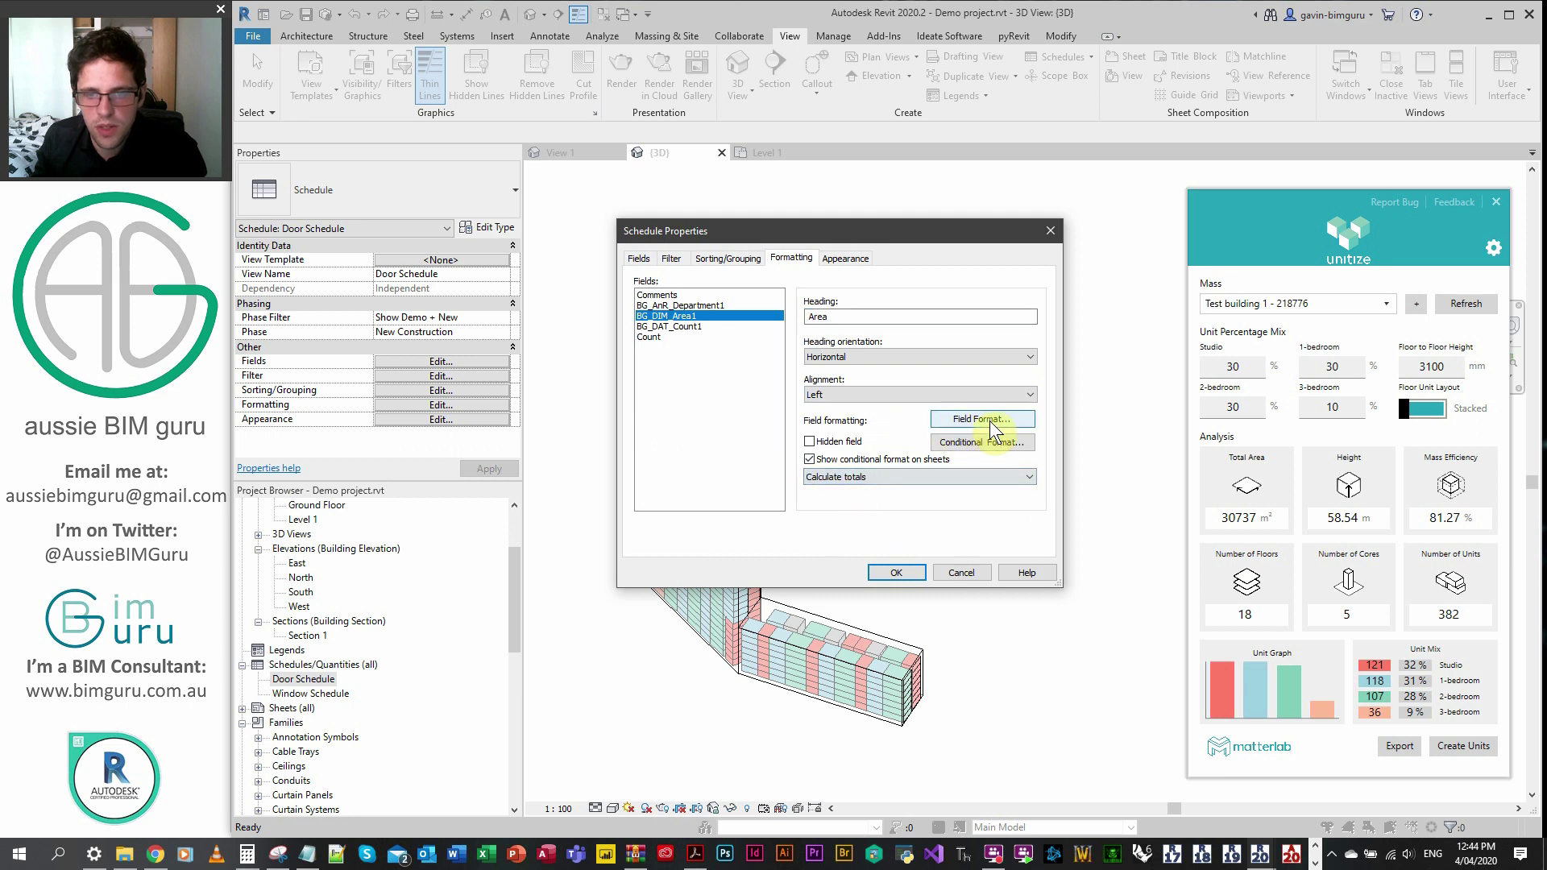
# - Make the BG_DAT_Count1 field calculate totals and set its heading to Parking
pyautogui.click(699, 326)
pyautogui.click(895, 477)
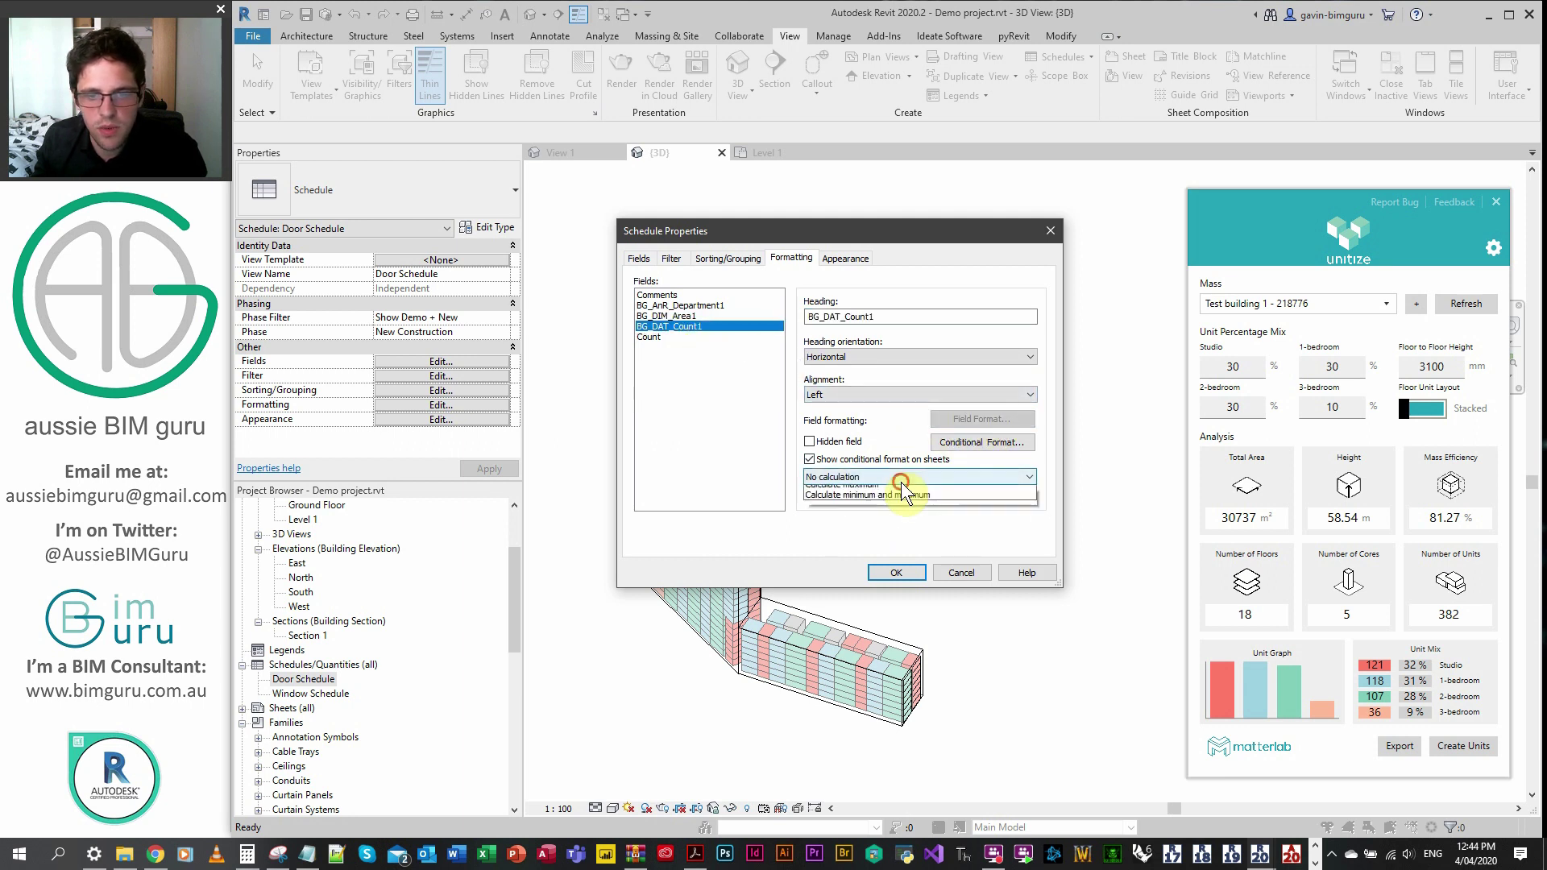
pyautogui.click(890, 502)
pyautogui.doubleClick(856, 316)
pyautogui.write('Count')
pyautogui.doubleClick(843, 315)
pyautogui.write('Parking')
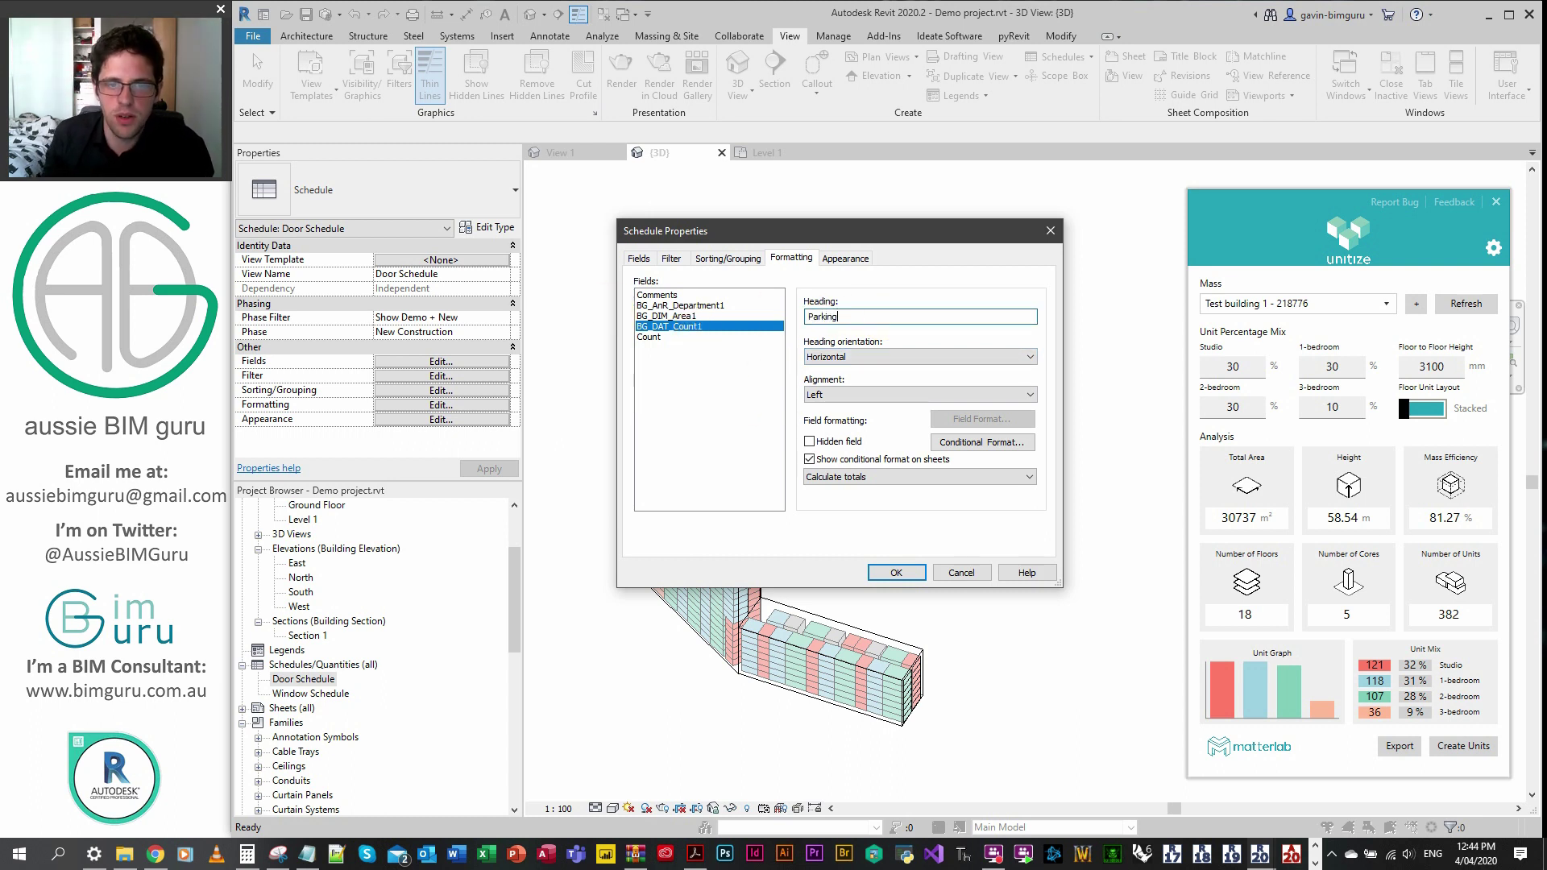
# - Make the Count field calculate totals and create the generic model schedule
pyautogui.click(725, 336)
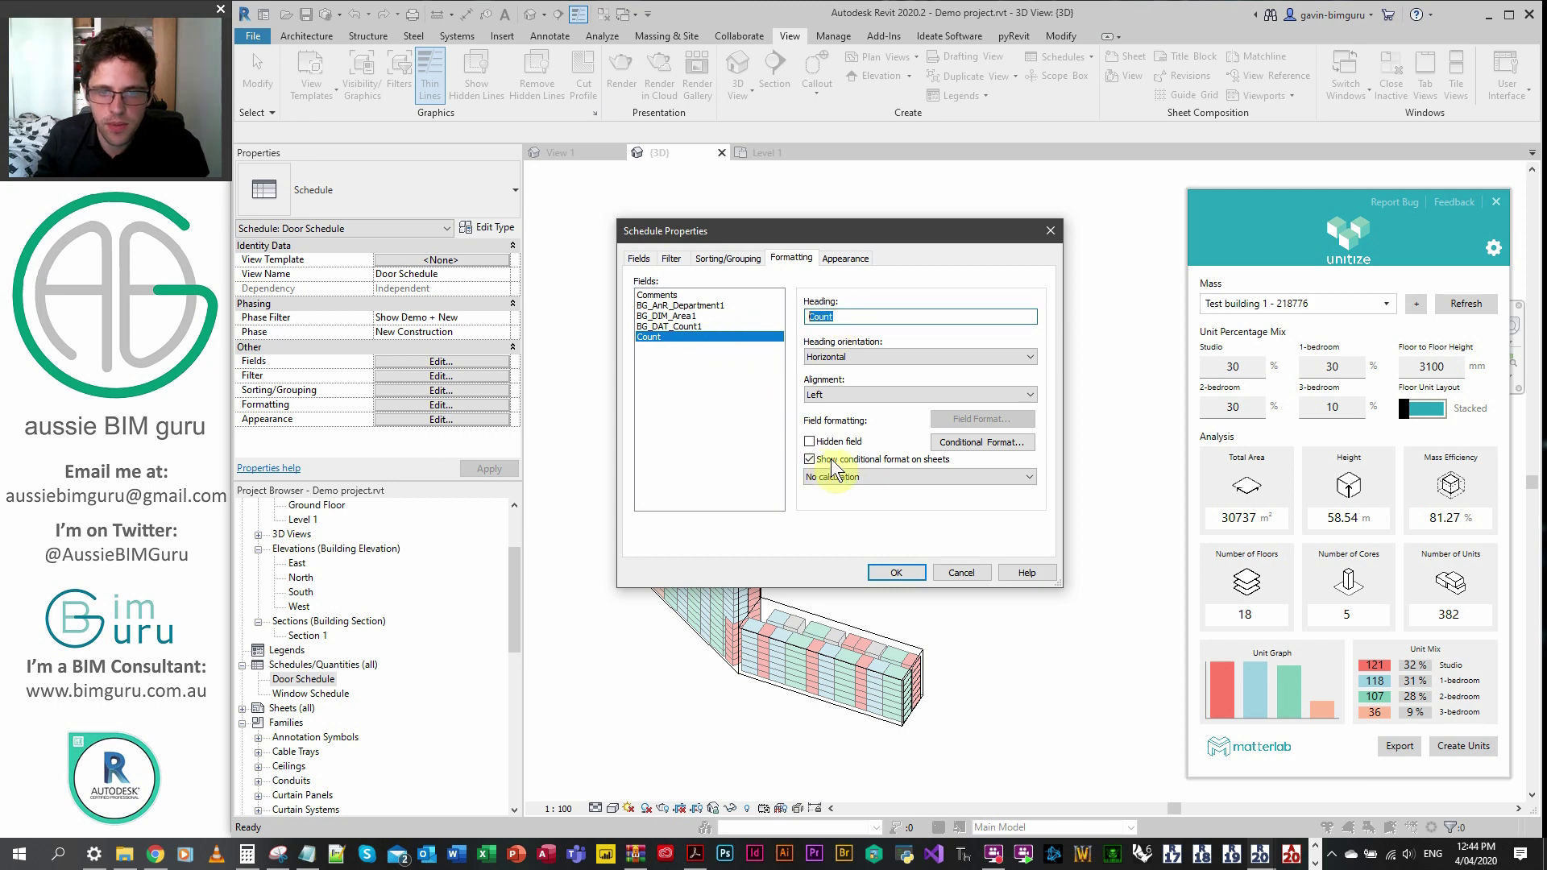
pyautogui.click(858, 476)
pyautogui.click(858, 501)
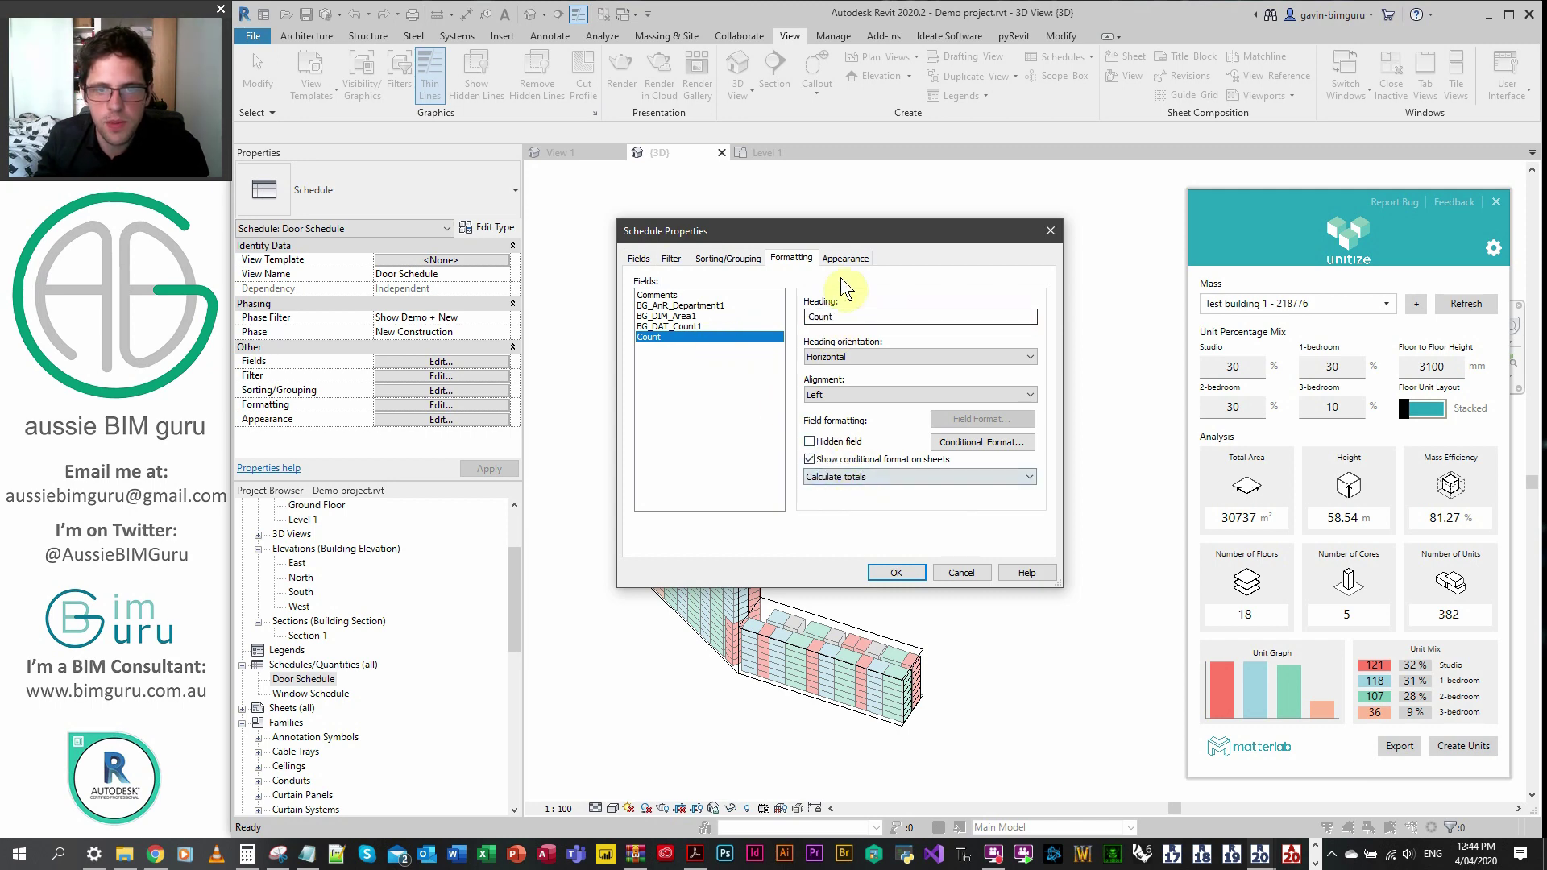
pyautogui.click(845, 257)
pyautogui.click(896, 572)
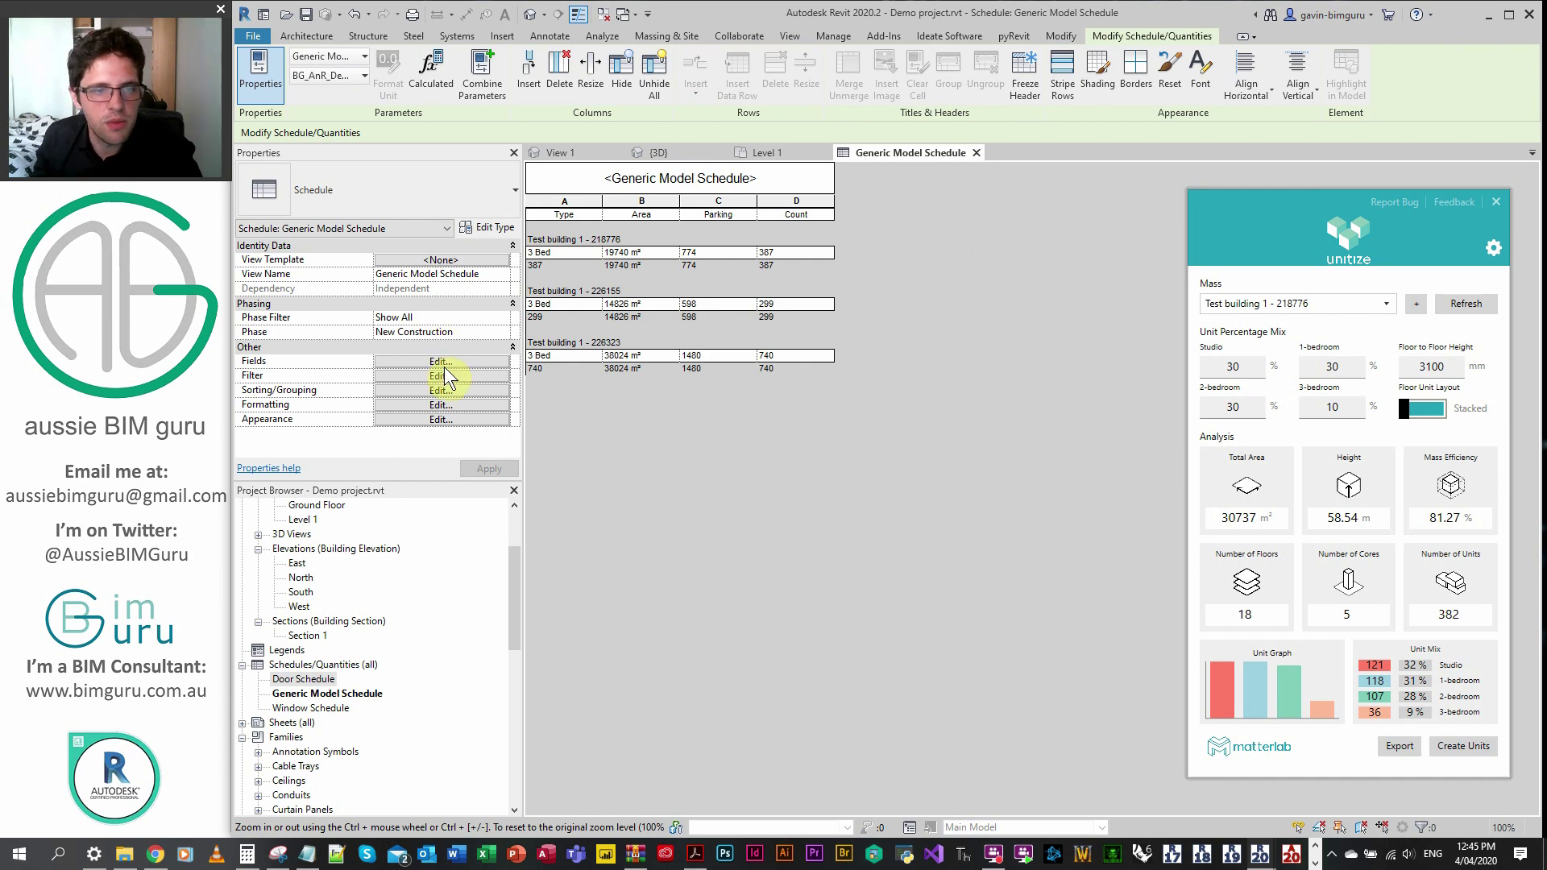
# - Review the fields, filter and sorting settings of the generic model schedule
pyautogui.click(441, 363)
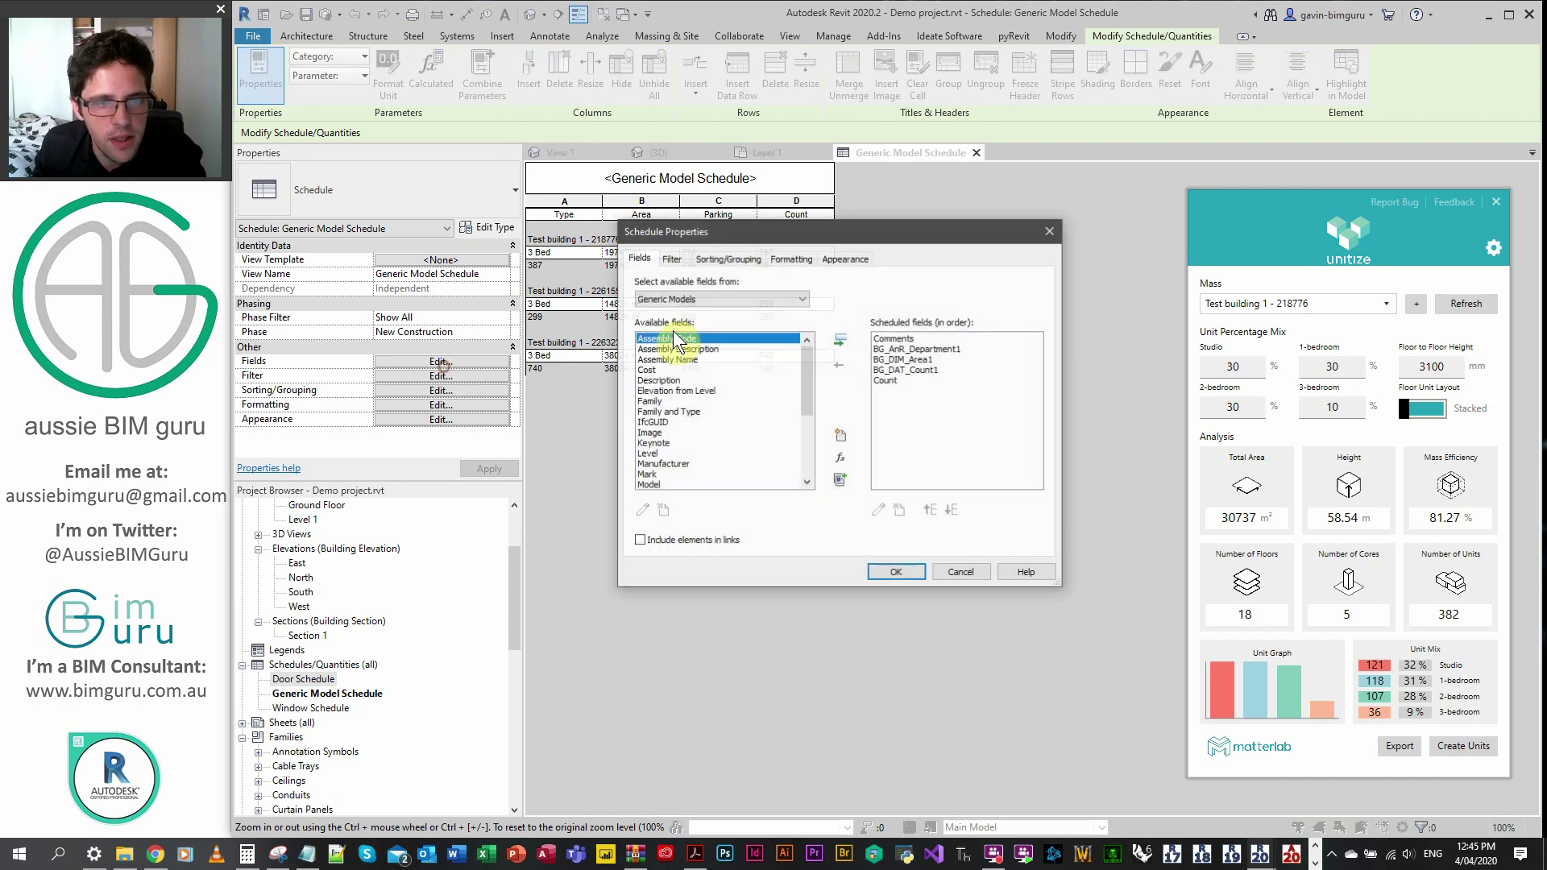
pyautogui.moveTo(799, 240); pyautogui.dragTo(846, 345)
pyautogui.click(715, 363)
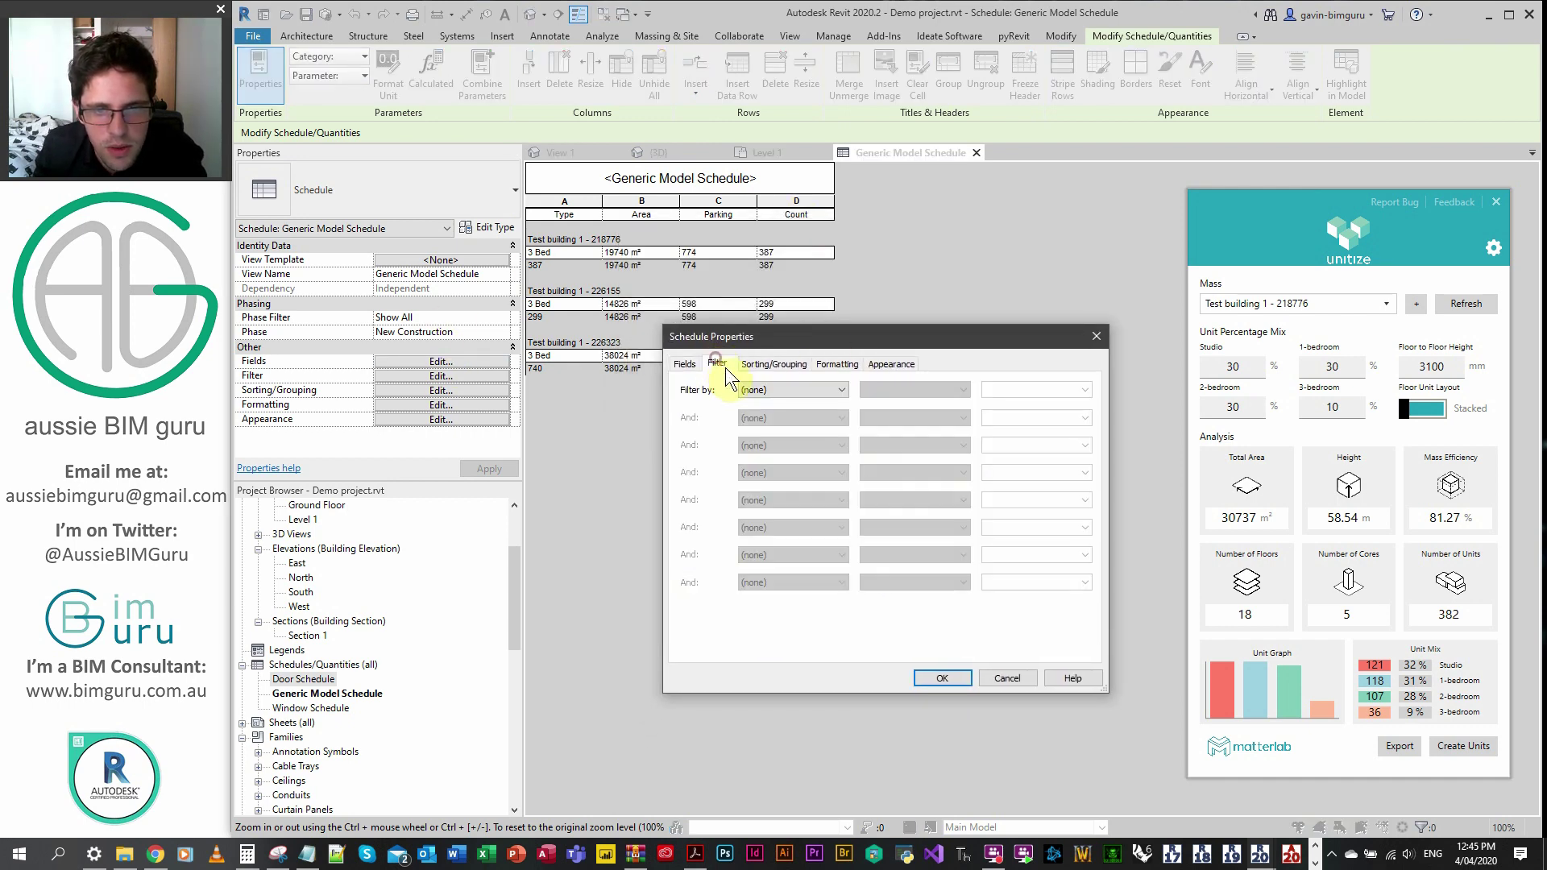
pyautogui.click(792, 364)
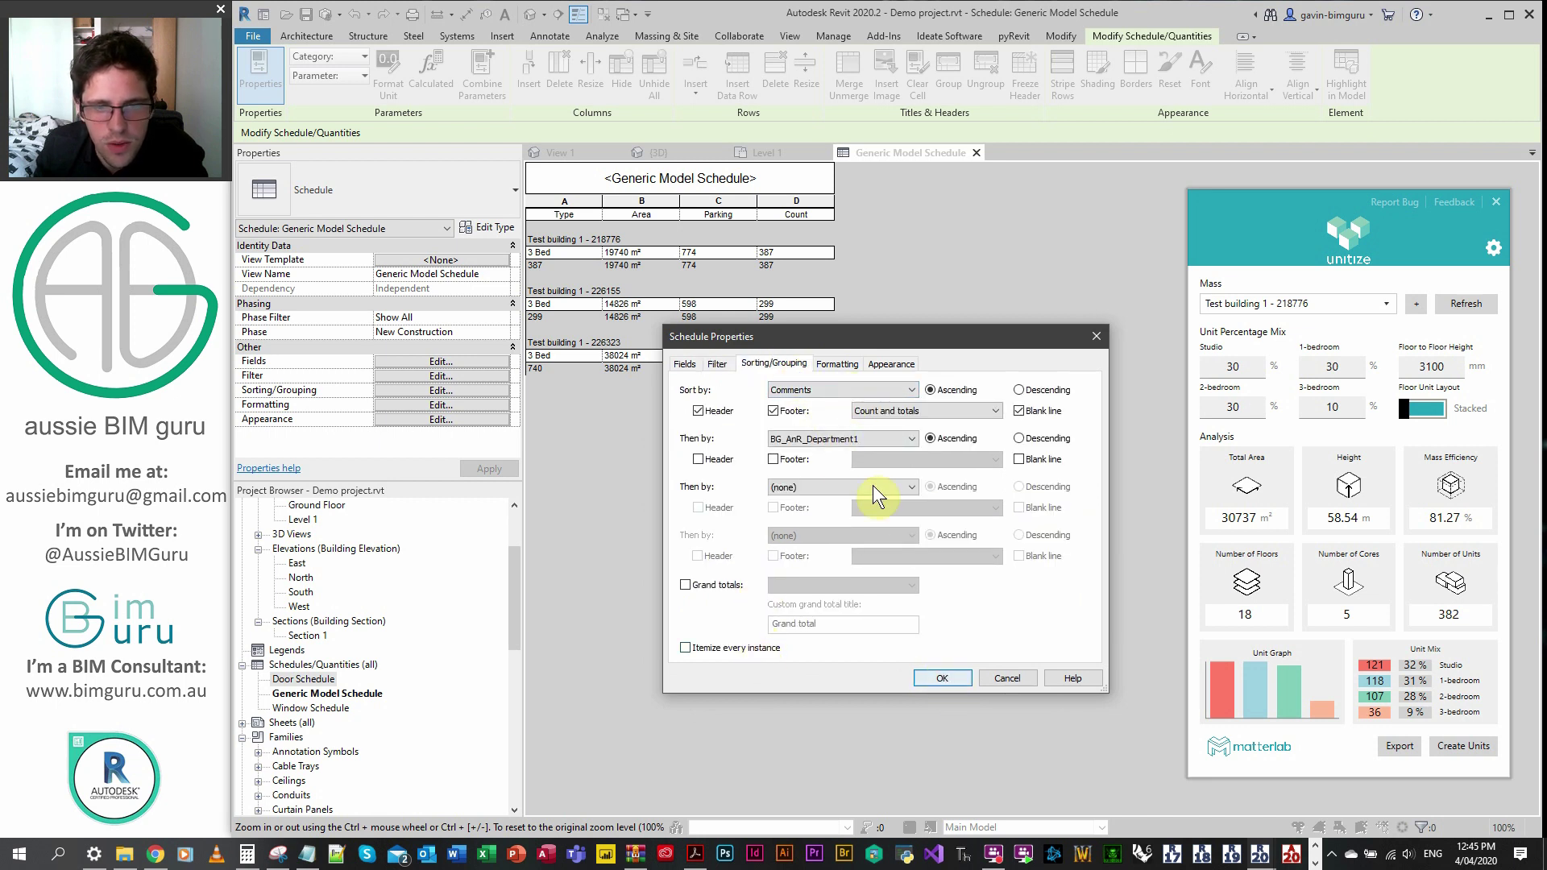
pyautogui.click(839, 388)
pyautogui.click(840, 388)
pyautogui.click(830, 432)
pyautogui.click(829, 431)
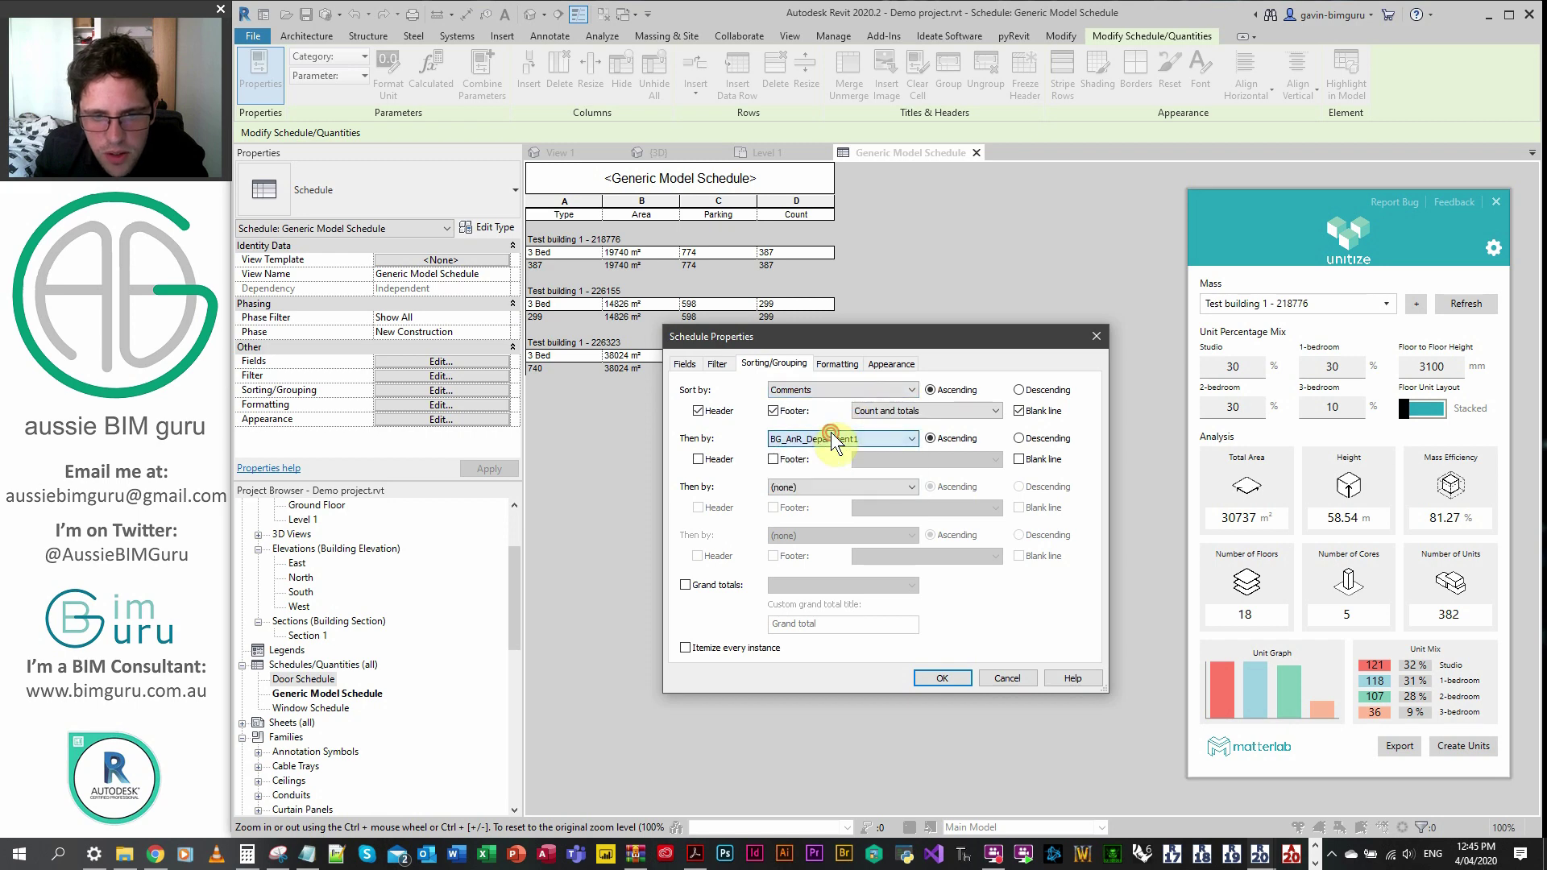
pyautogui.click(942, 678)
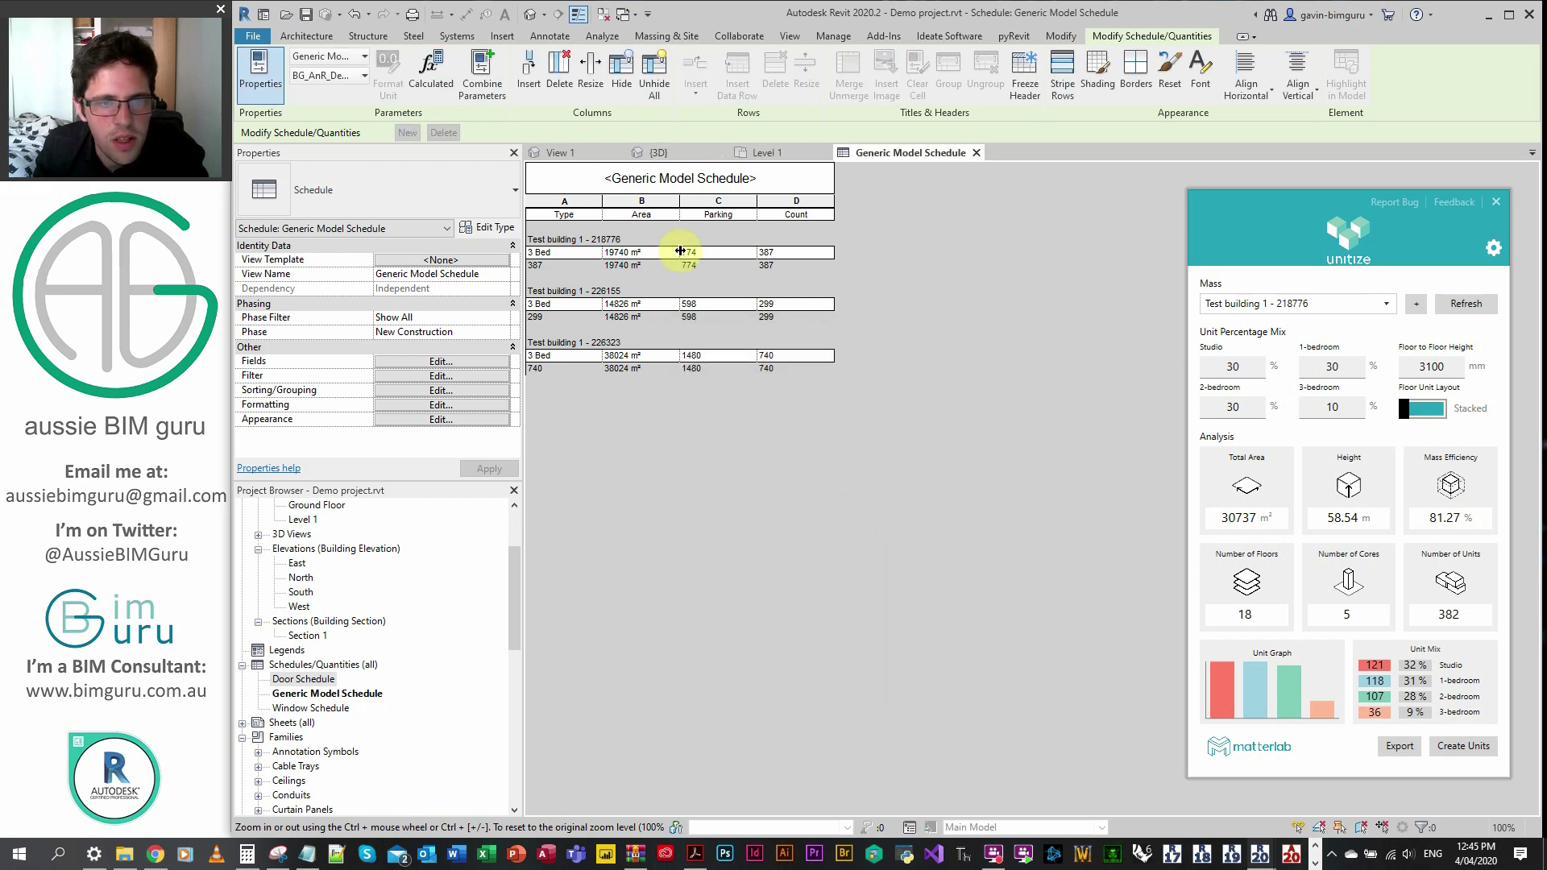
# - In the 3D view, check the BG_AnR_Department1 value in the type properties of UnitizeBaseUnit2020's Flat1Bed and Core types
pyautogui.click(532, 15)
pyautogui.click(356, 673)
pyautogui.scroll(-6, 339, 684)
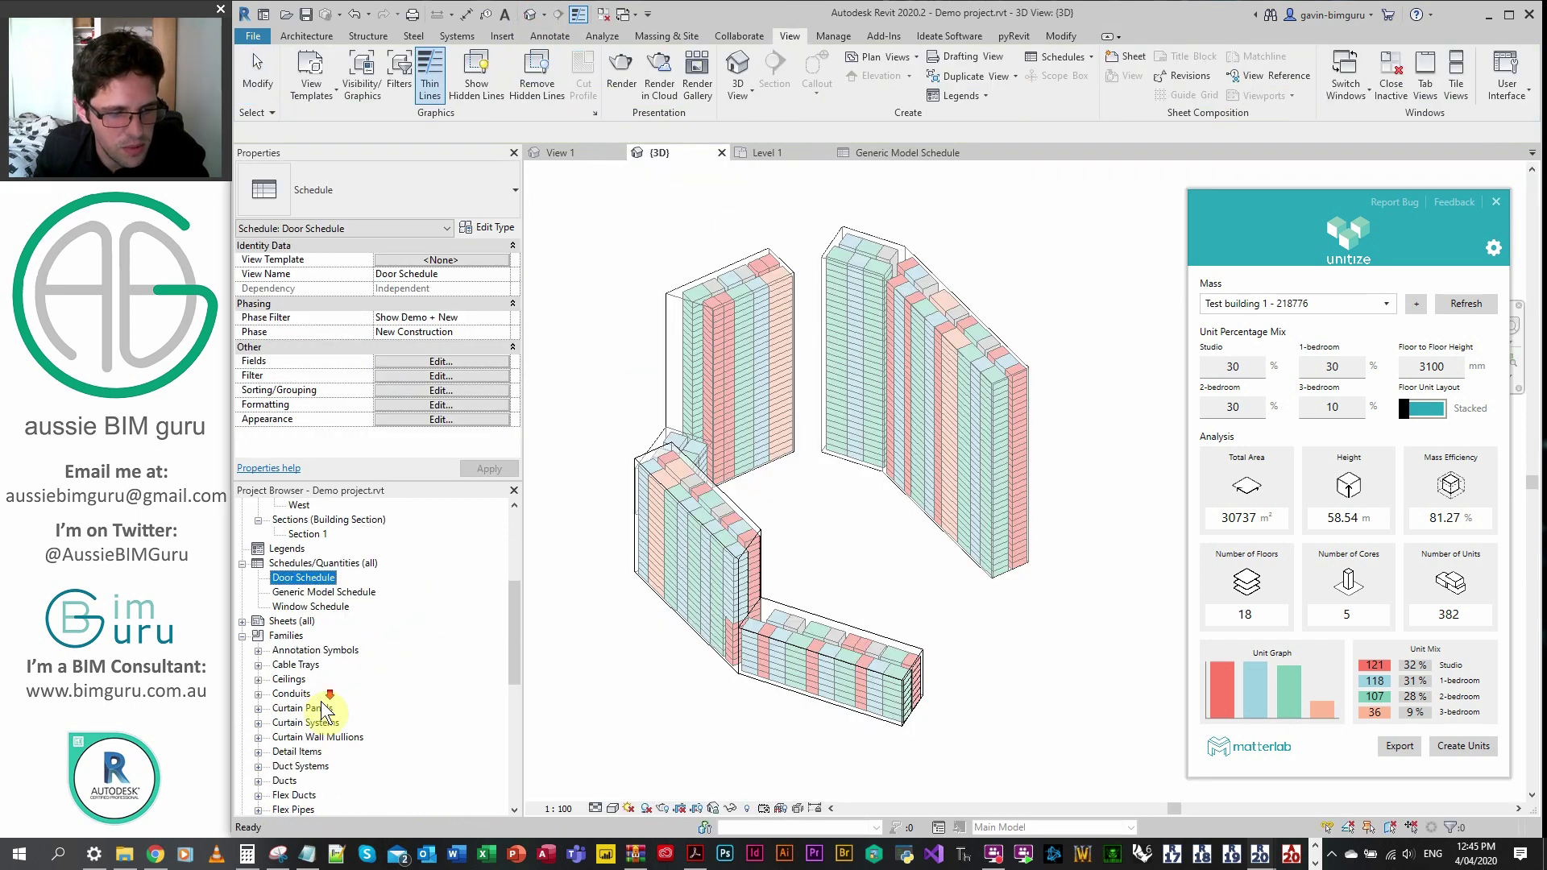
pyautogui.rightClick(333, 682)
pyautogui.click(391, 610)
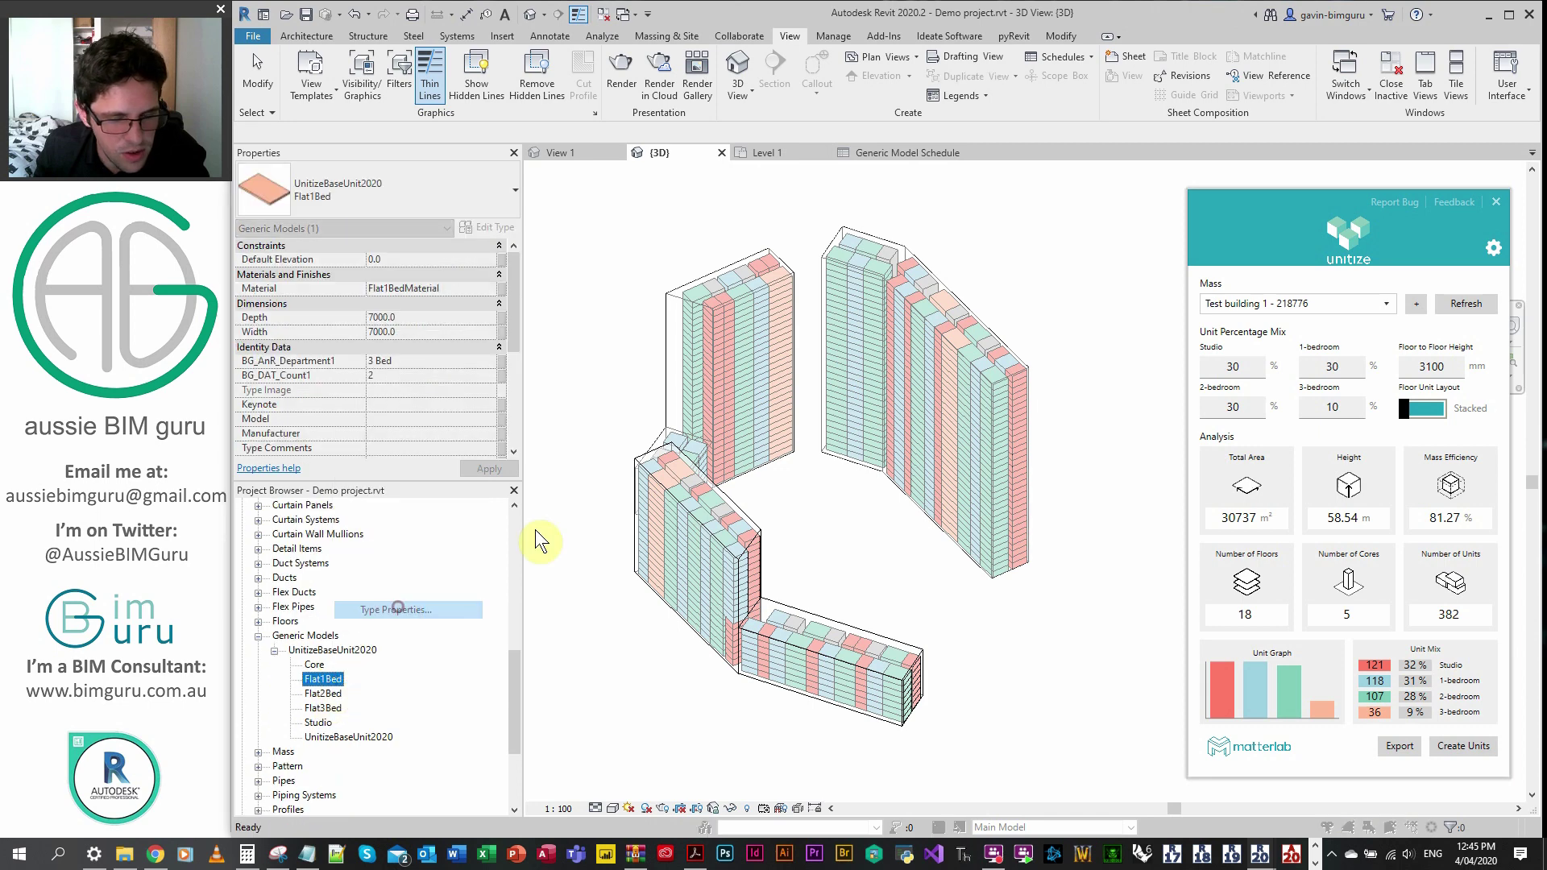
pyautogui.click(474, 416)
pyautogui.doubleClick(452, 416)
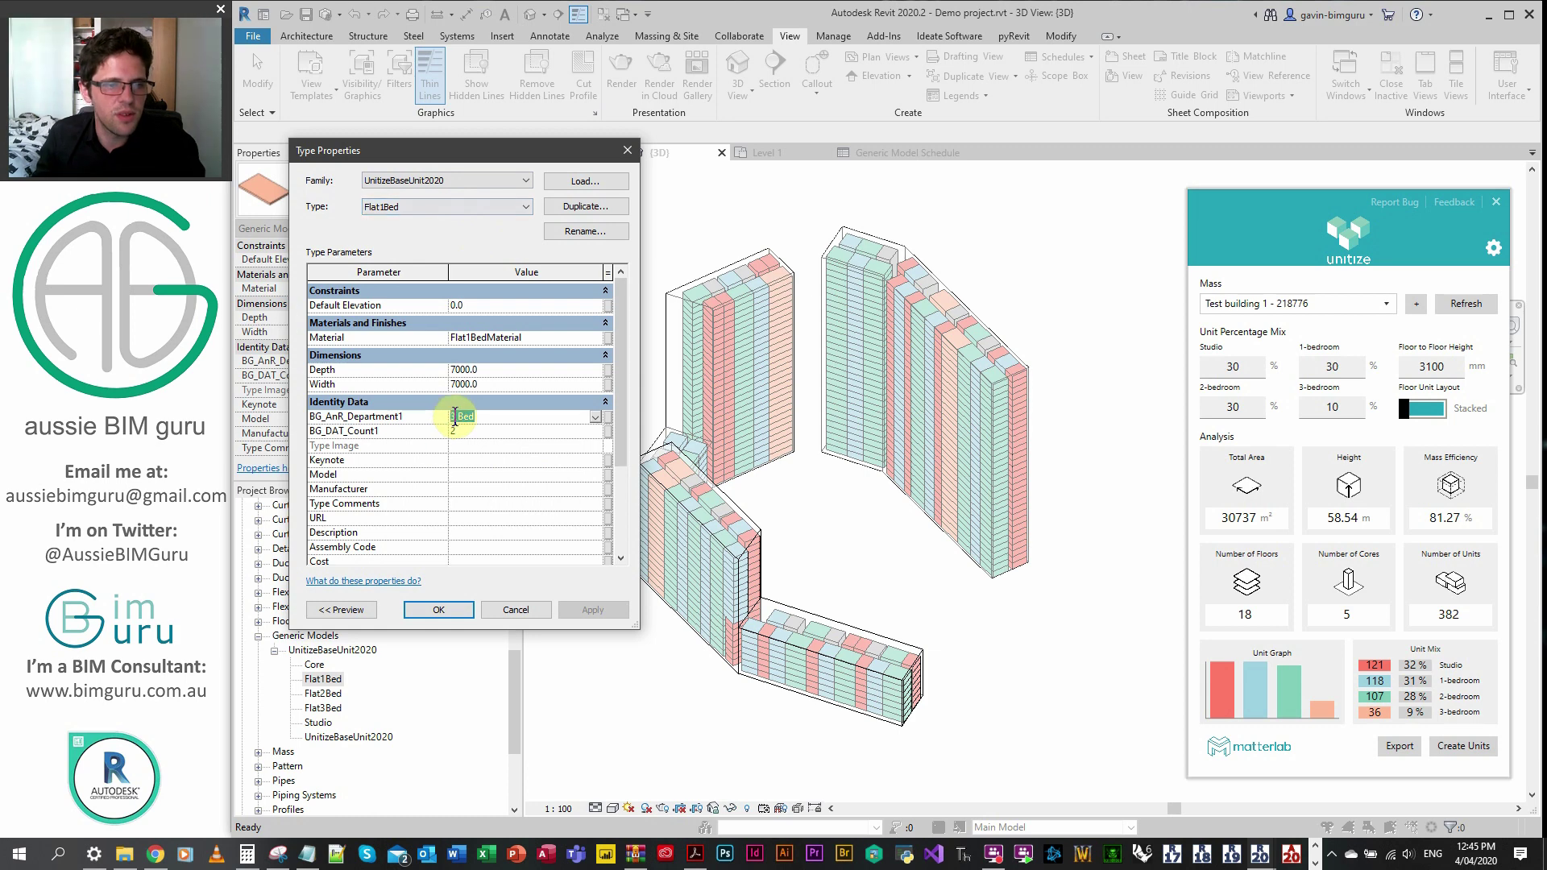
pyautogui.click(400, 208)
pyautogui.click(394, 223)
pyautogui.click(493, 416)
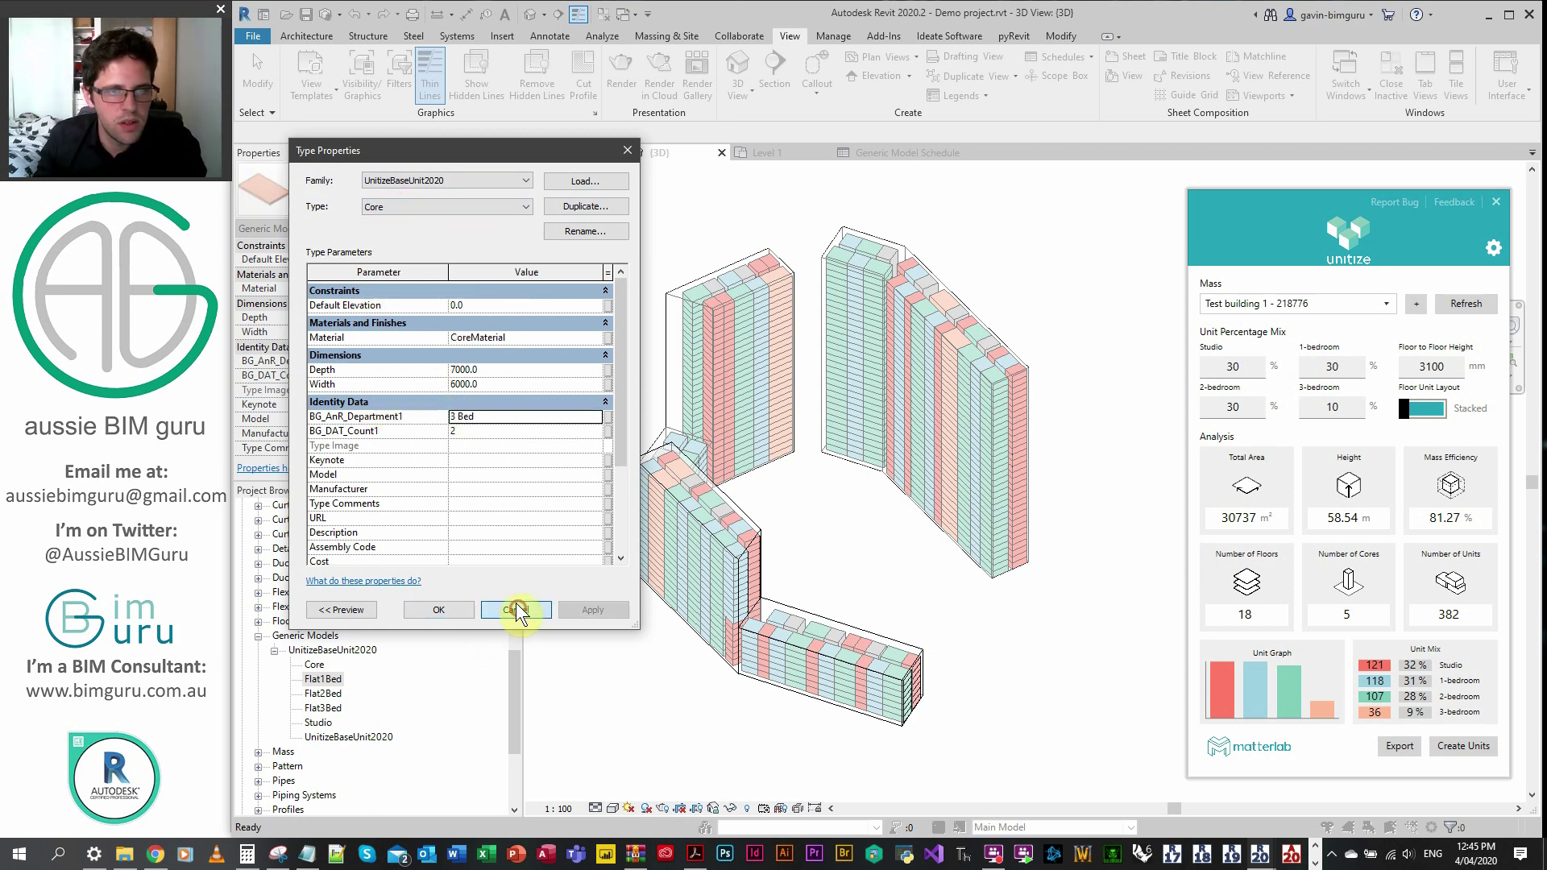
pyautogui.click(513, 610)
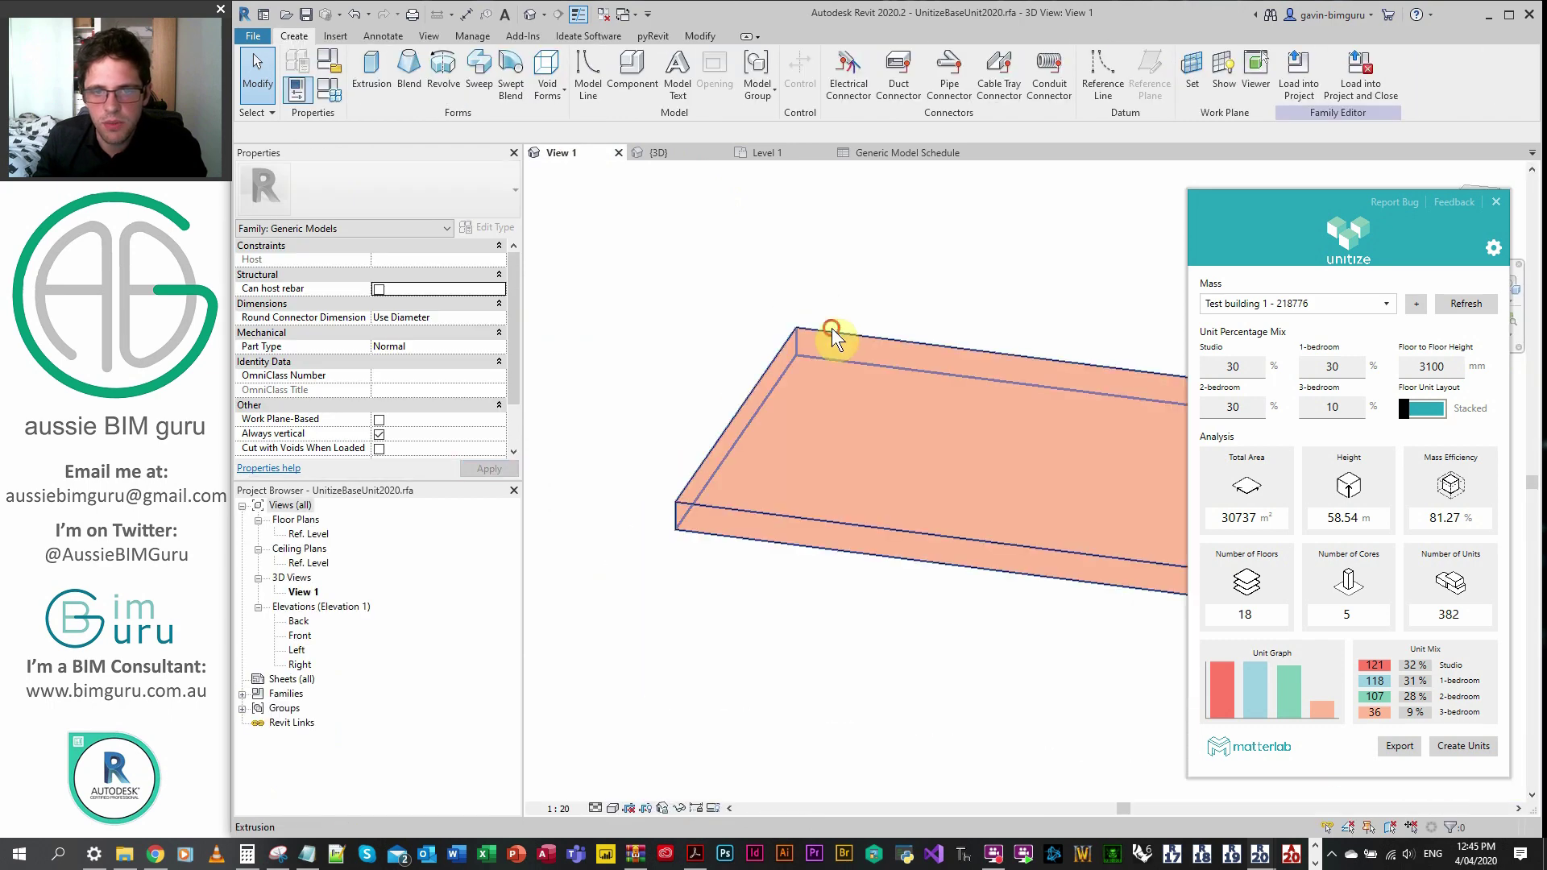
# - Load the UnitizeBaseUnit2020 family into the project and close it, overwriting the existing version and its parameter values
pyautogui.click(831, 327)
pyautogui.click(717, 231)
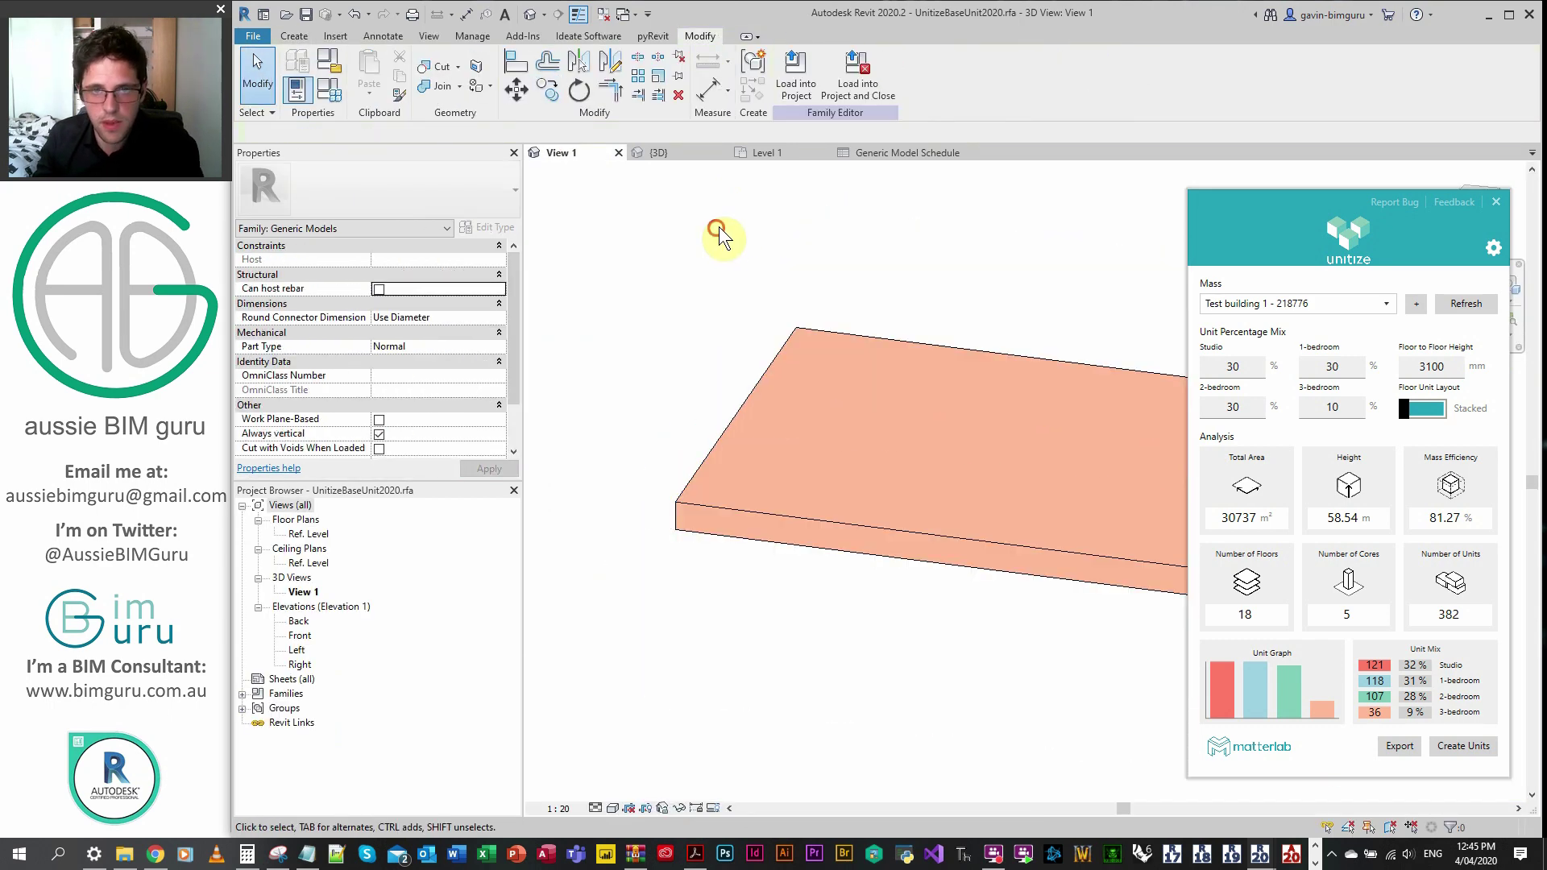
pyautogui.click(884, 95)
pyautogui.click(805, 437)
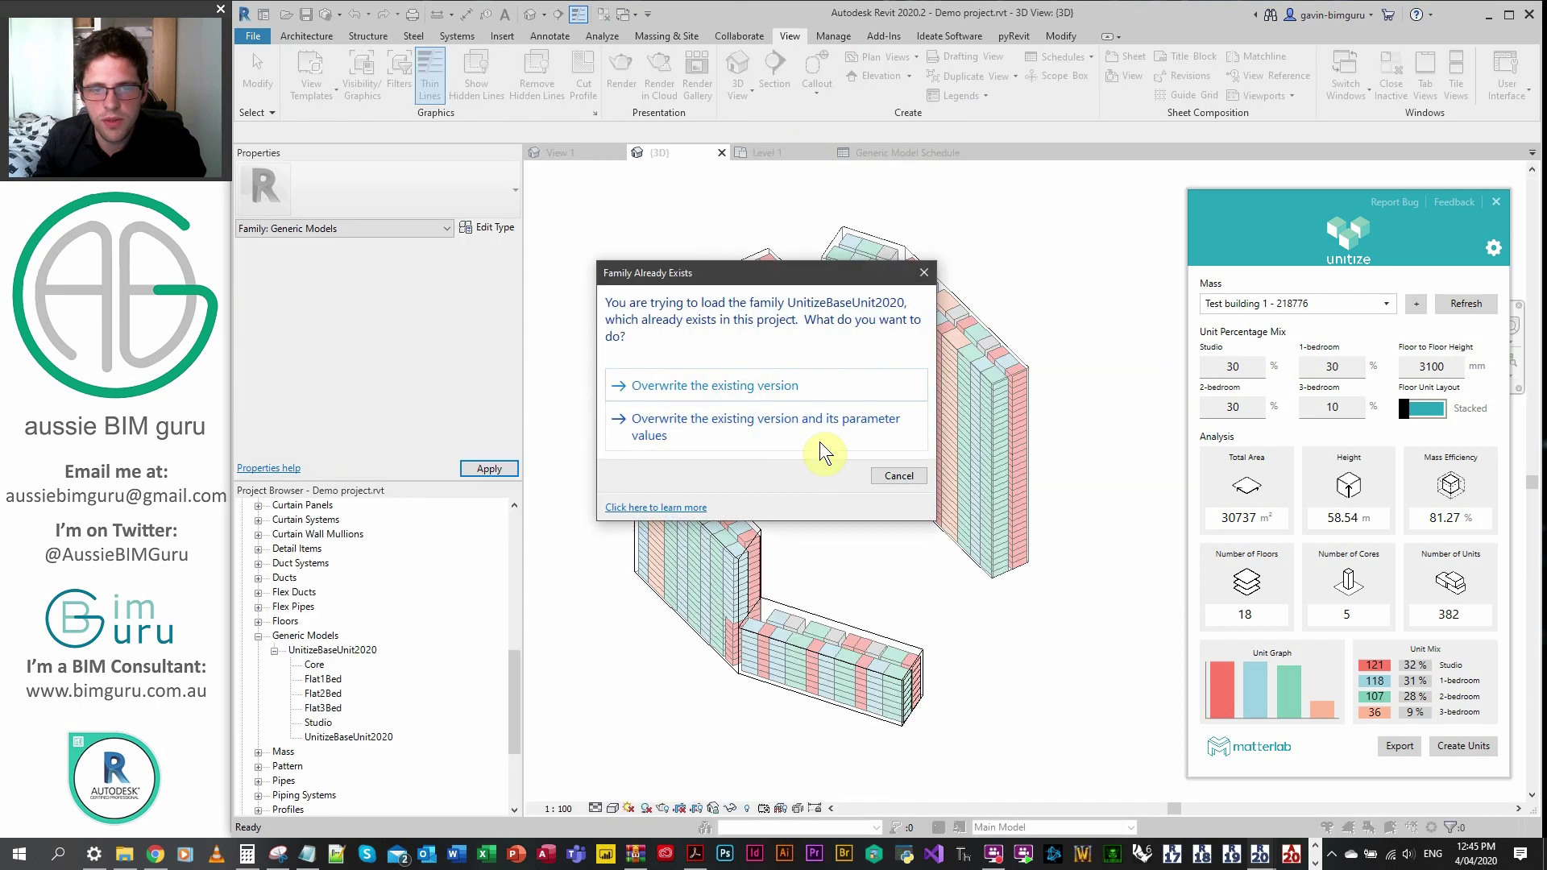
pyautogui.click(820, 439)
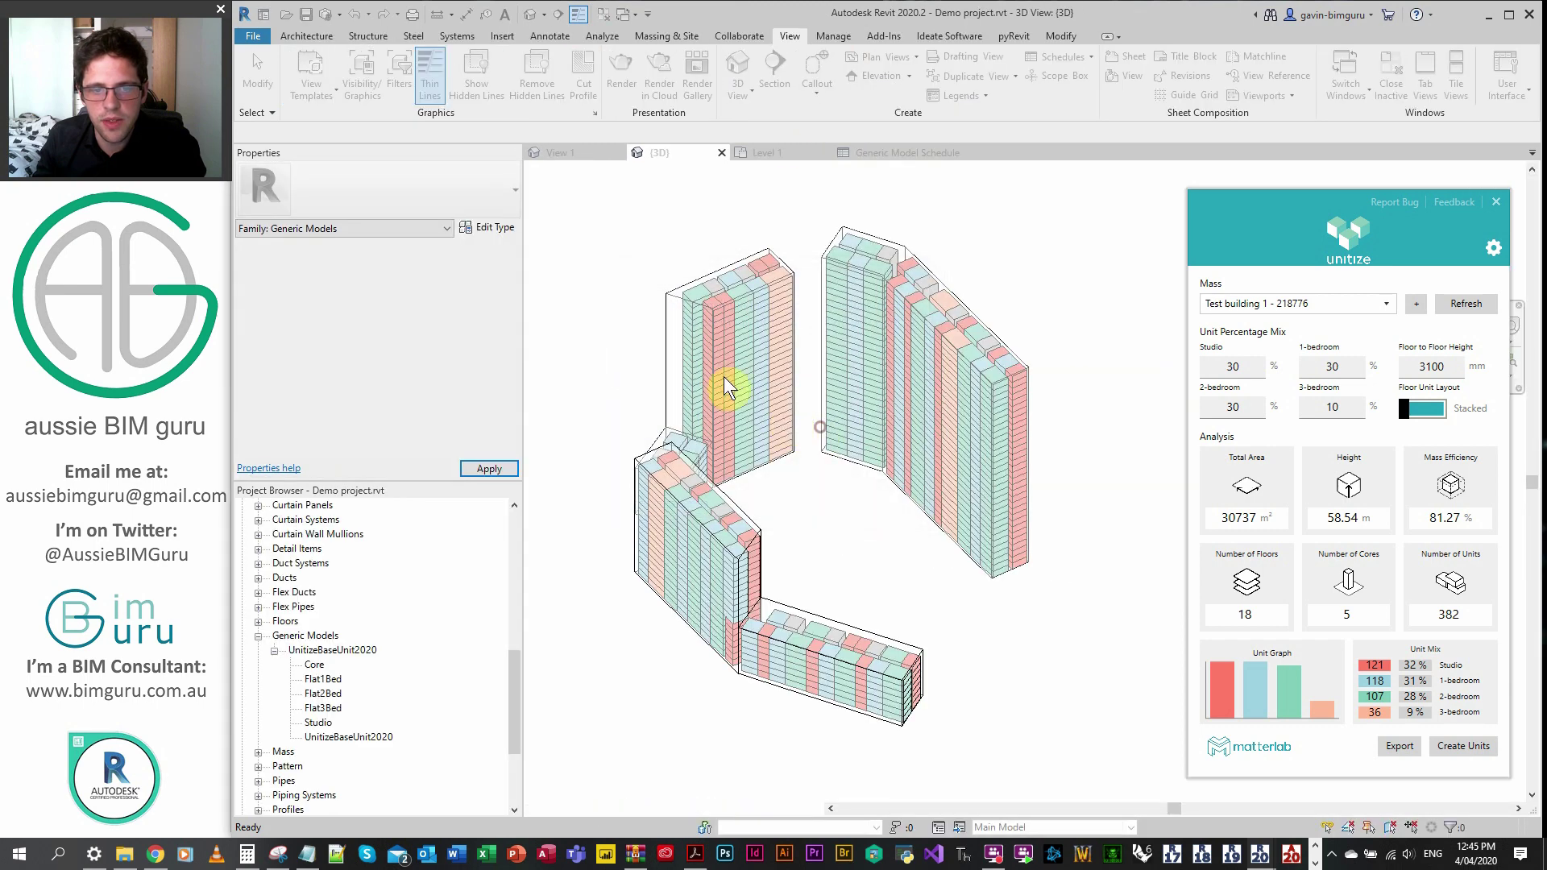
# - Filter the Generic Model Schedule so that BG_AnR_Department1 does not equal Core
pyautogui.click(894, 152)
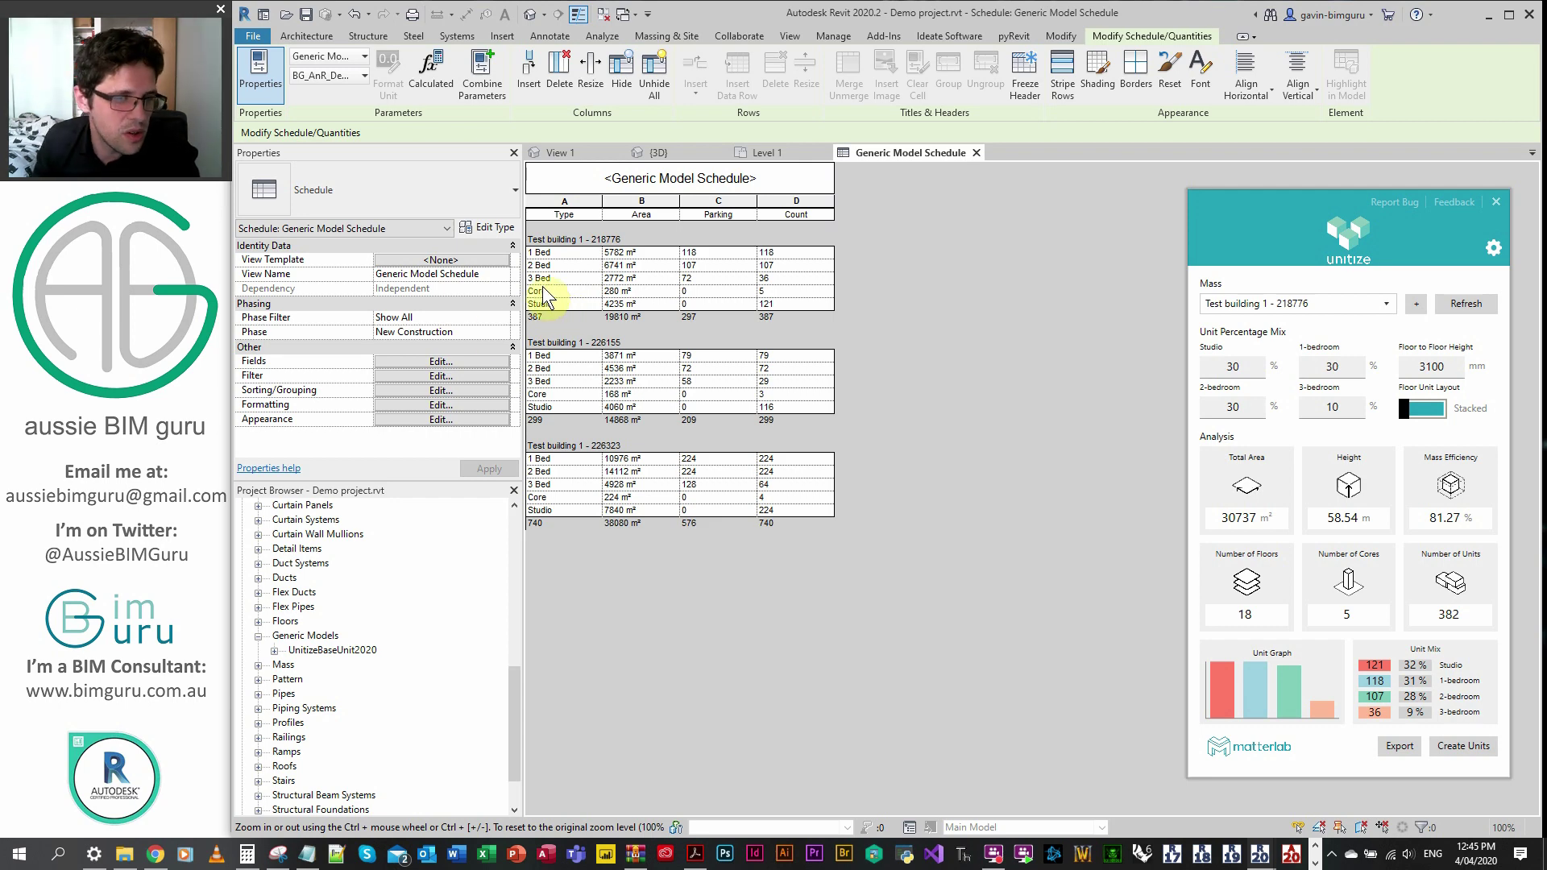
pyautogui.click(445, 361)
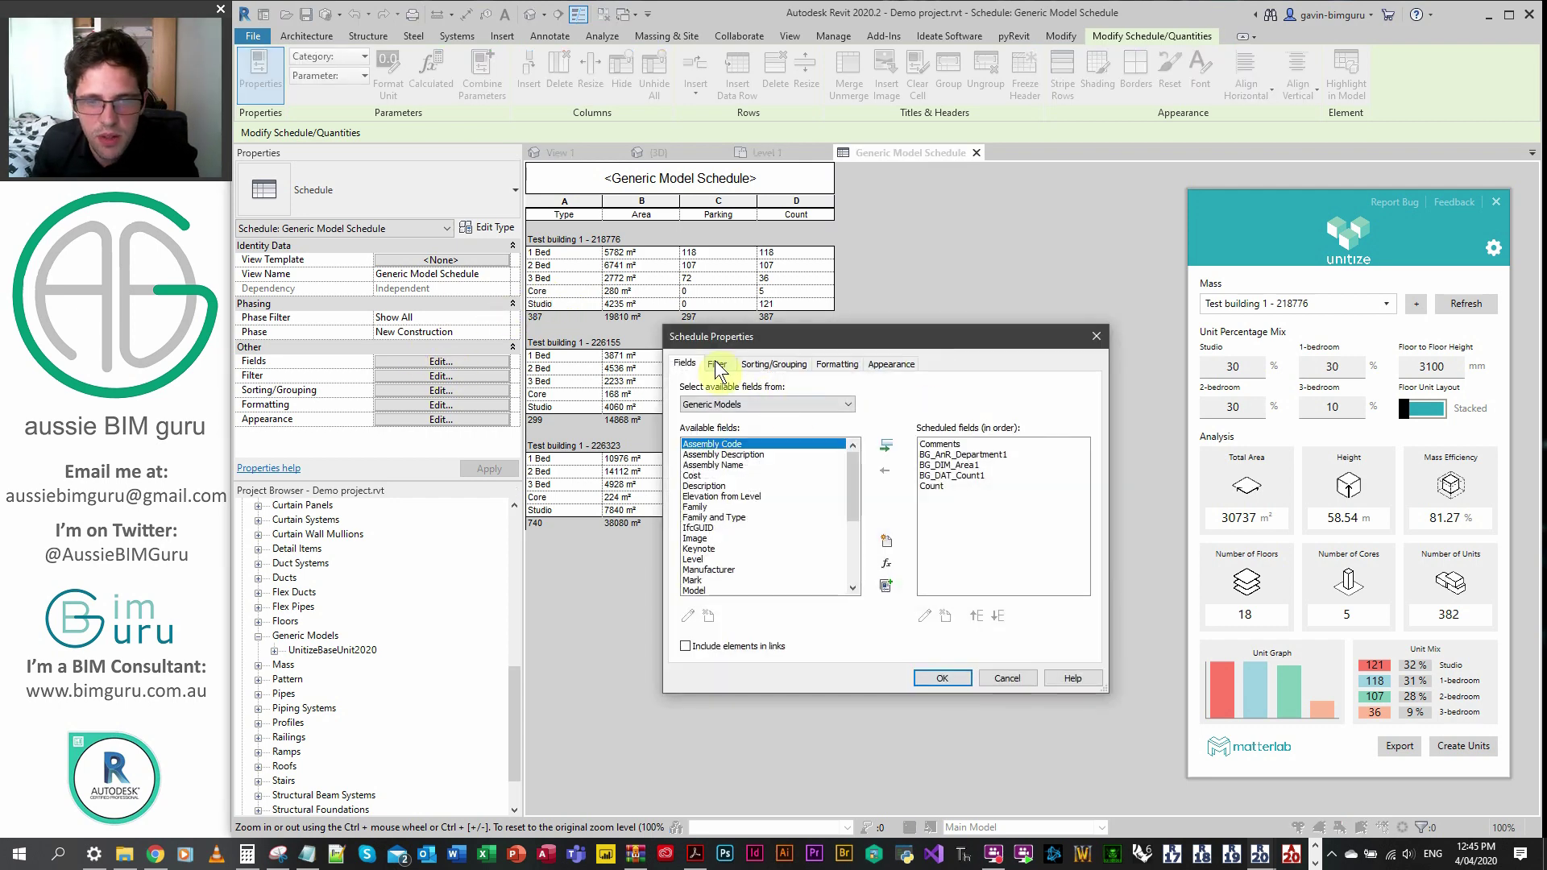
pyautogui.click(717, 364)
pyautogui.click(797, 391)
pyautogui.click(809, 422)
pyautogui.click(889, 386)
pyautogui.click(913, 425)
pyautogui.click(1085, 390)
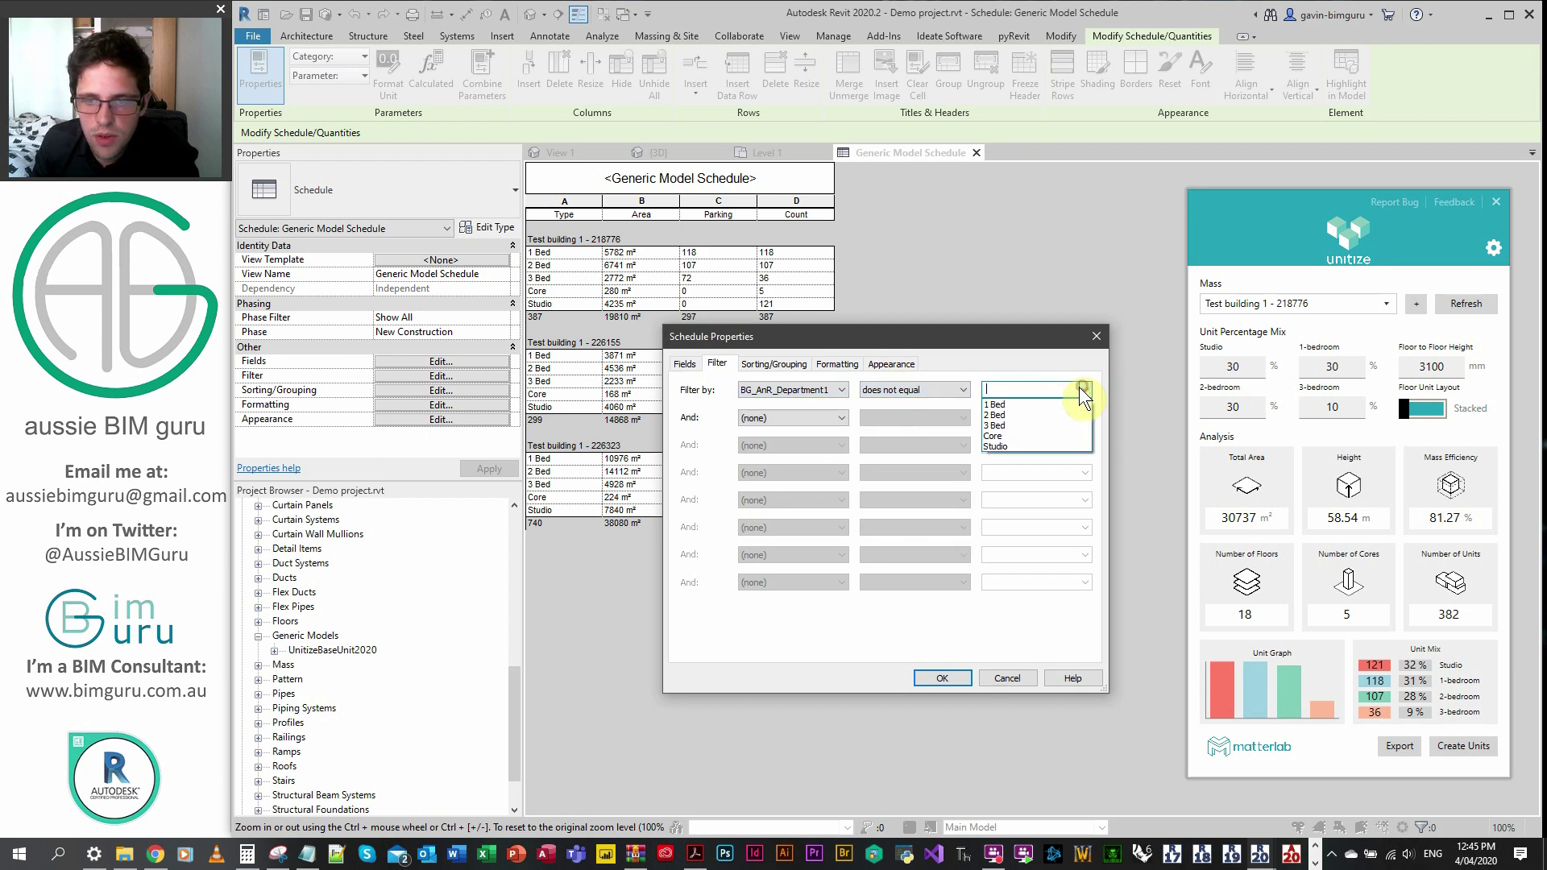
pyautogui.click(1045, 432)
pyautogui.click(942, 677)
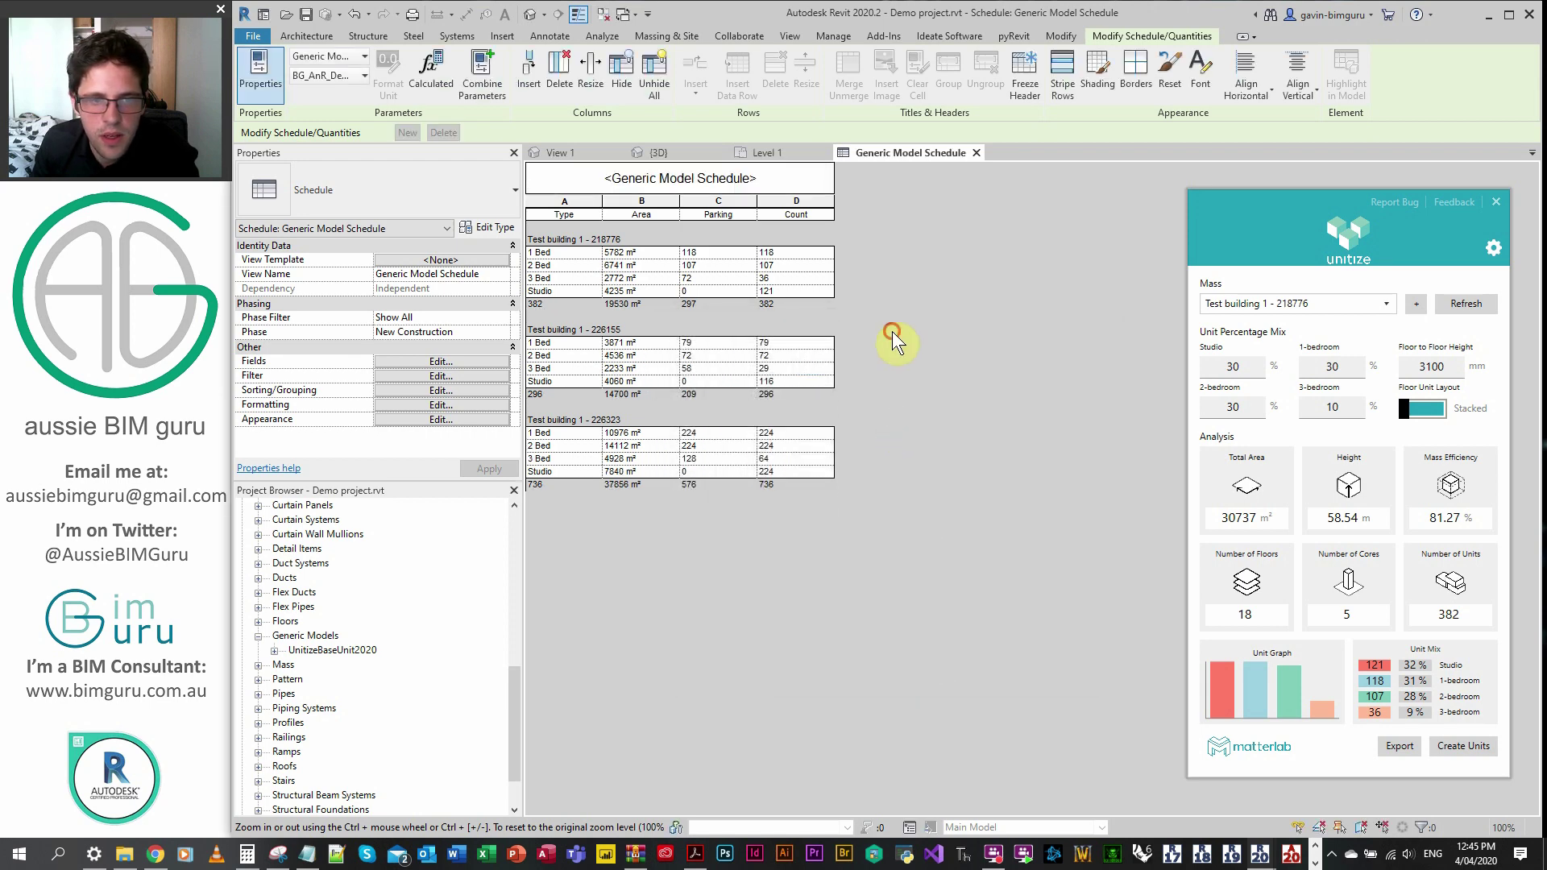
pyautogui.click(628, 280)
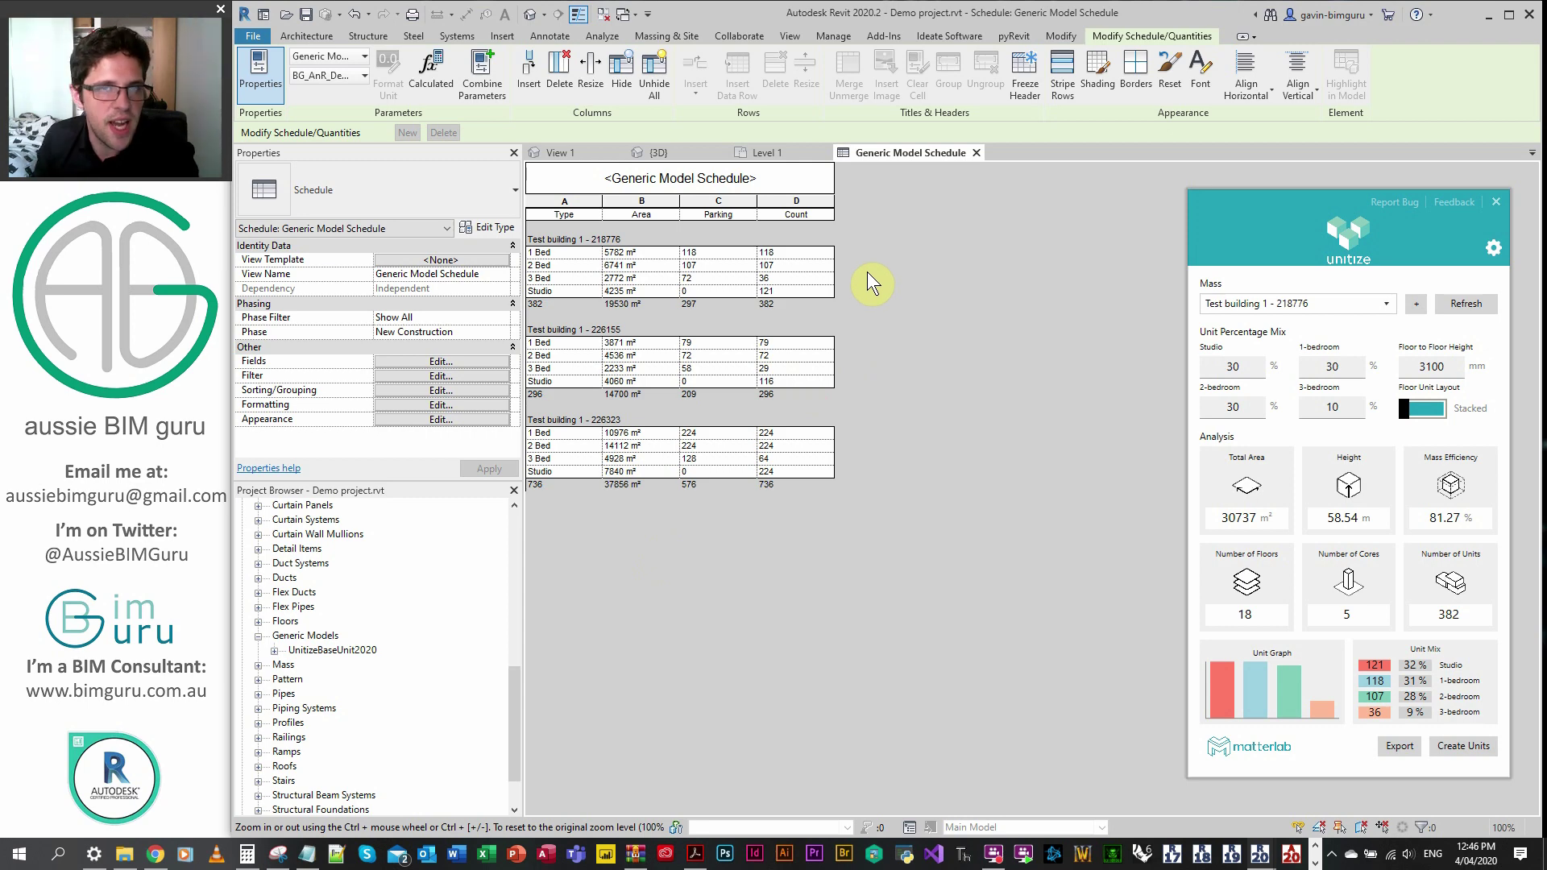
# - Close the Generic Model Schedule and switch to the presentation PDF open in Adobe Acrobat Pro DC
pyautogui.click(977, 153)
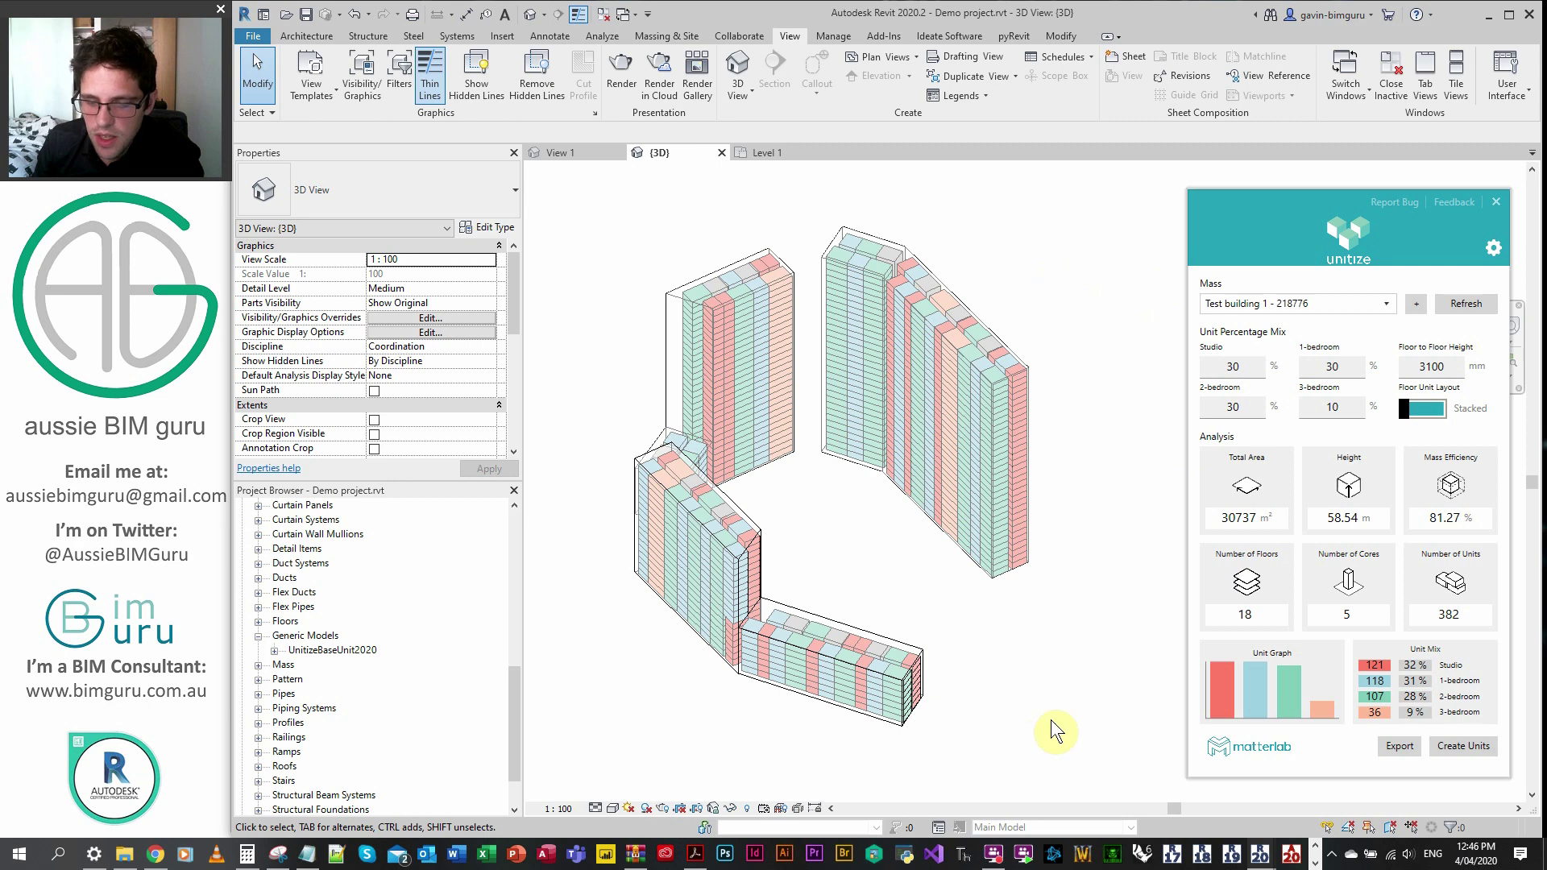
pyautogui.click(694, 853)
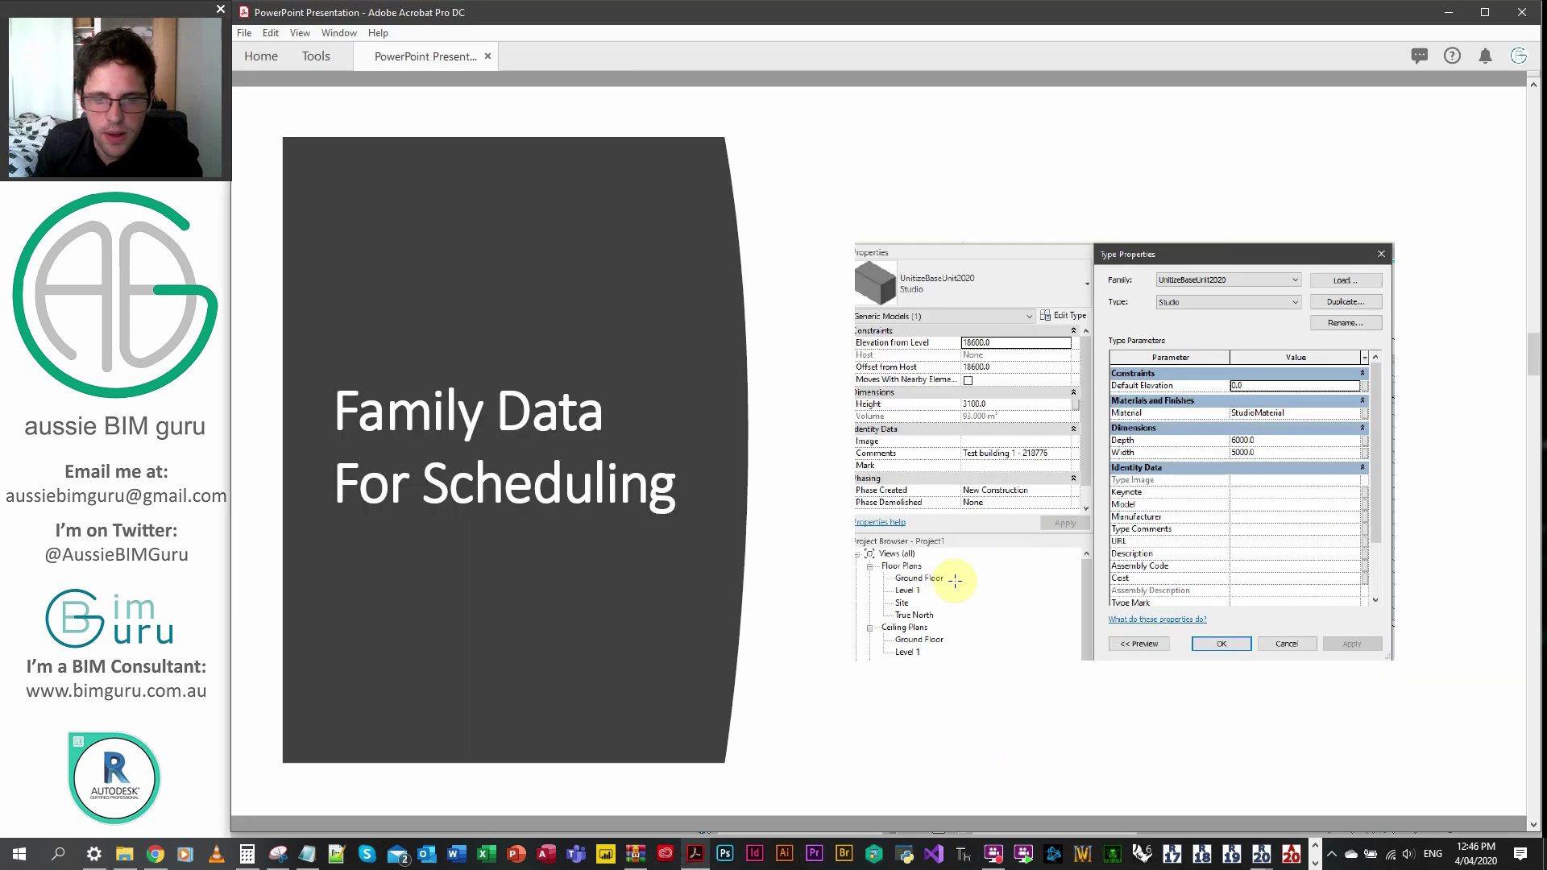
# - Review the presentation slides on corner apartments, floor height exceptions, plant floors, podium, basement bulk and core options, through to the verdict slide
pyautogui.scroll(-1, 955, 582)
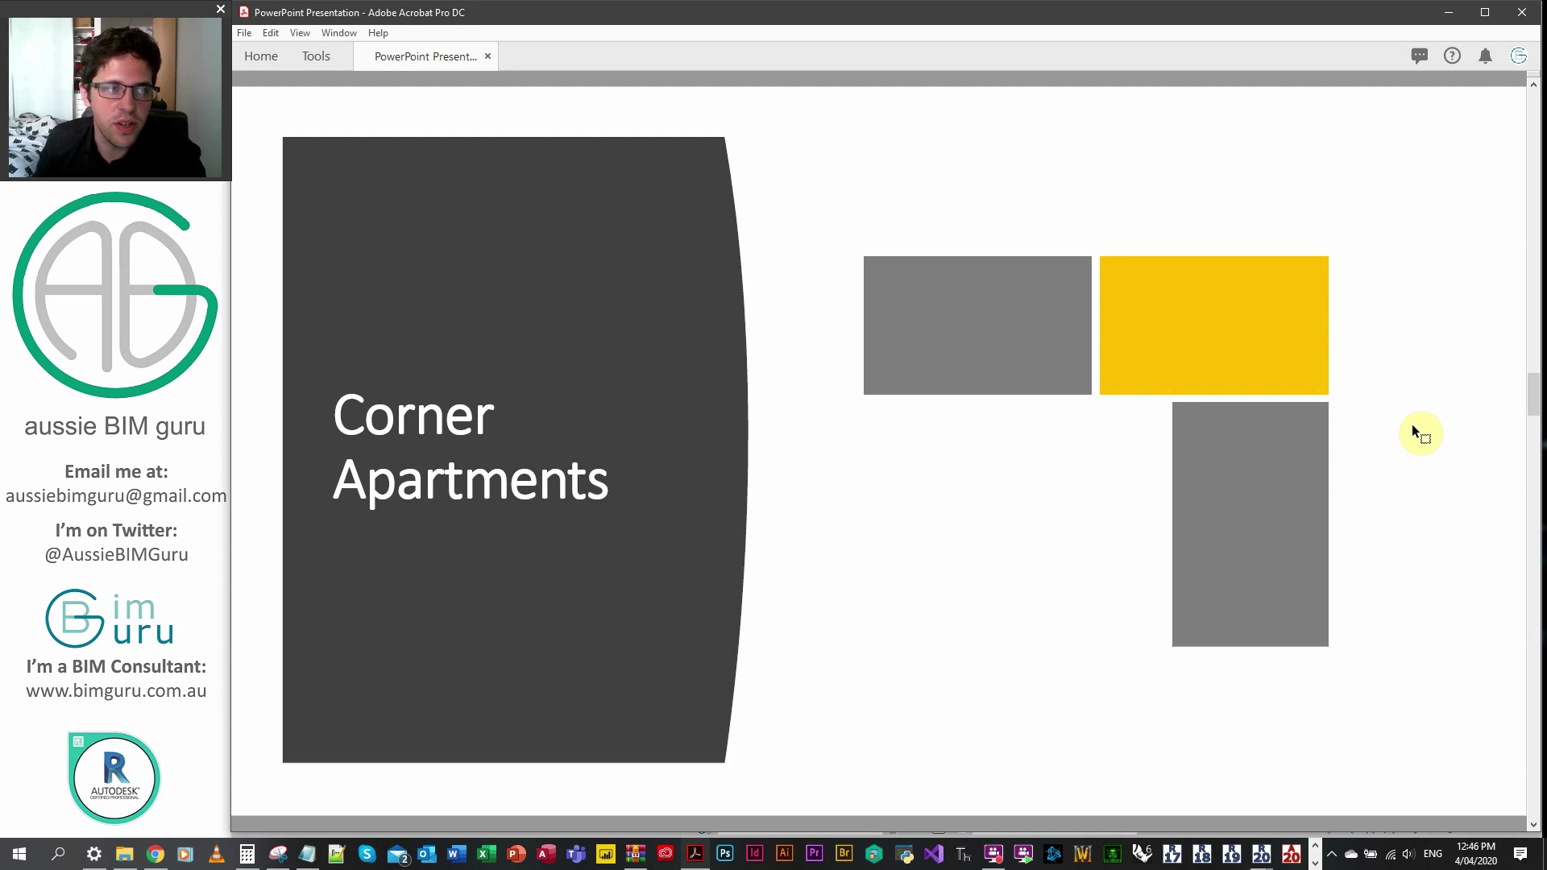
pyautogui.scroll(-1, 1415, 433)
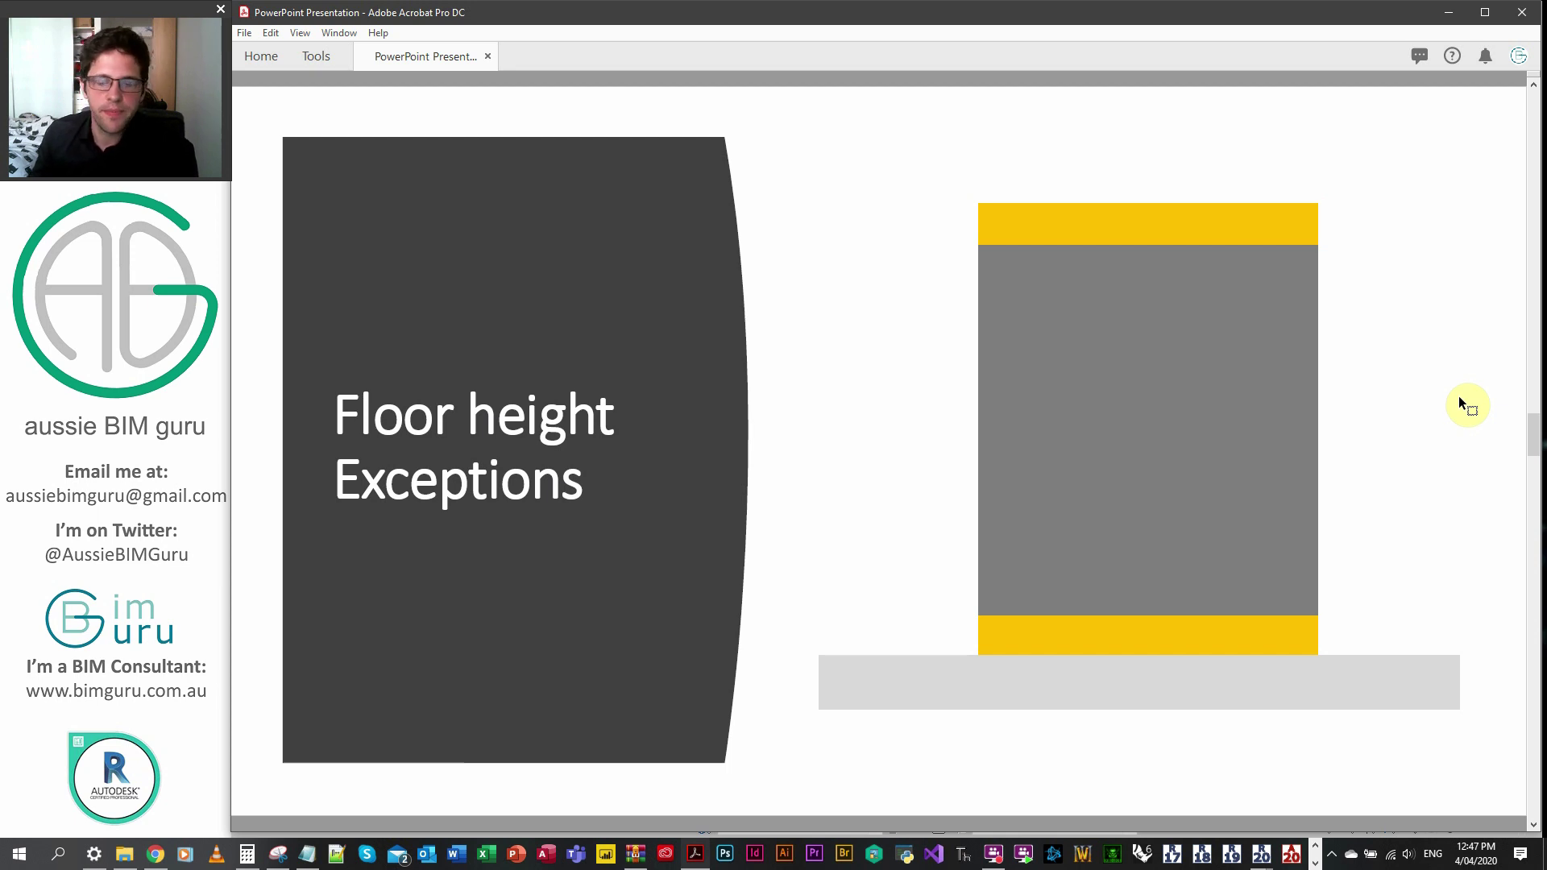
pyautogui.scroll(-1, 1460, 404)
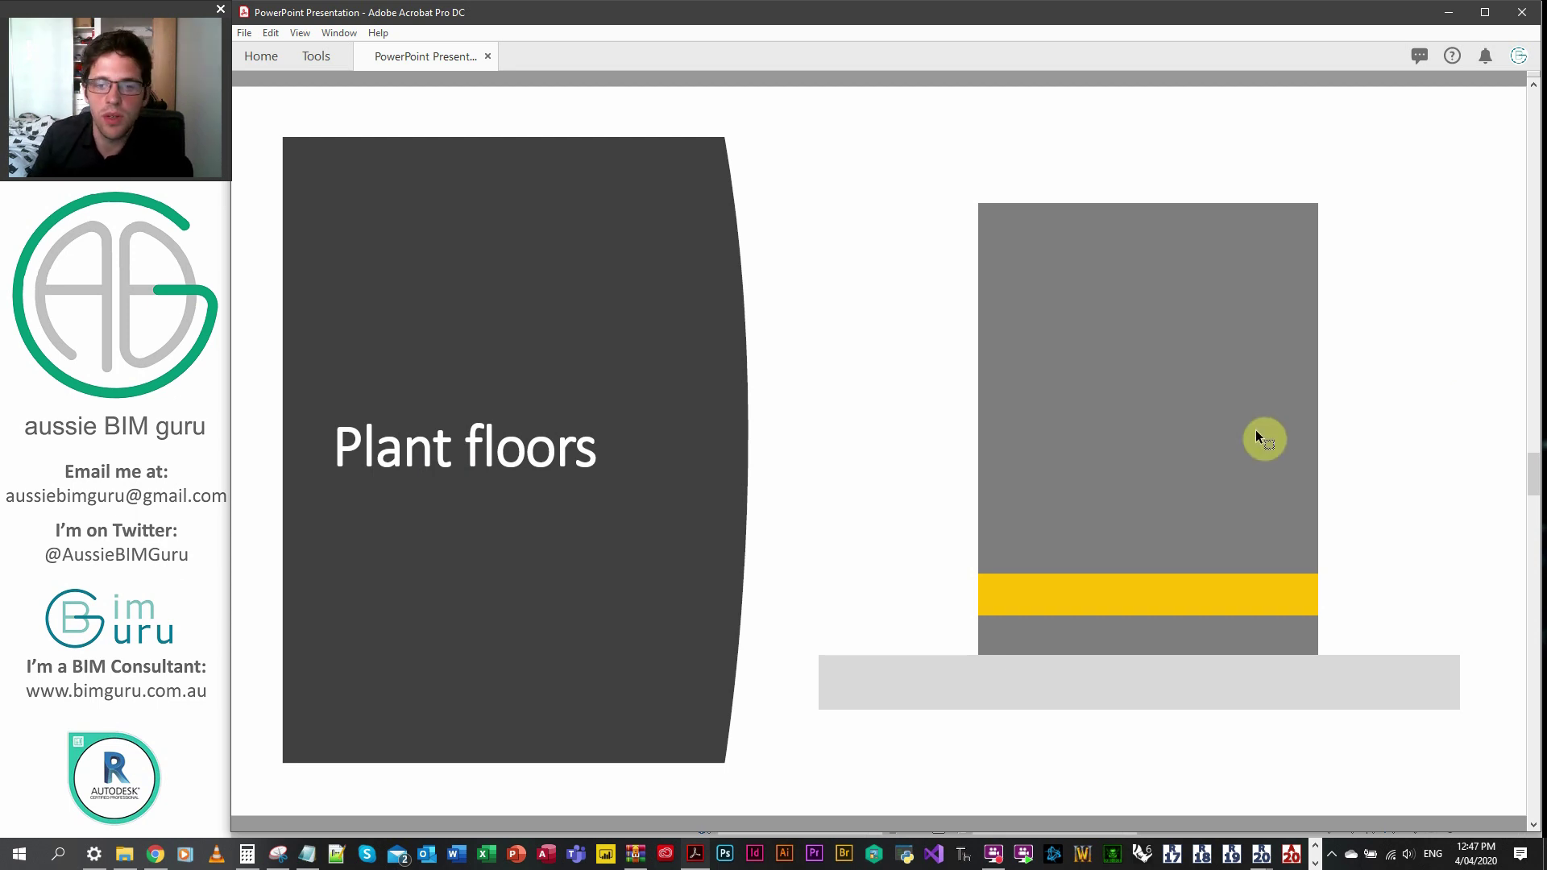
pyautogui.scroll(-1, 1261, 434)
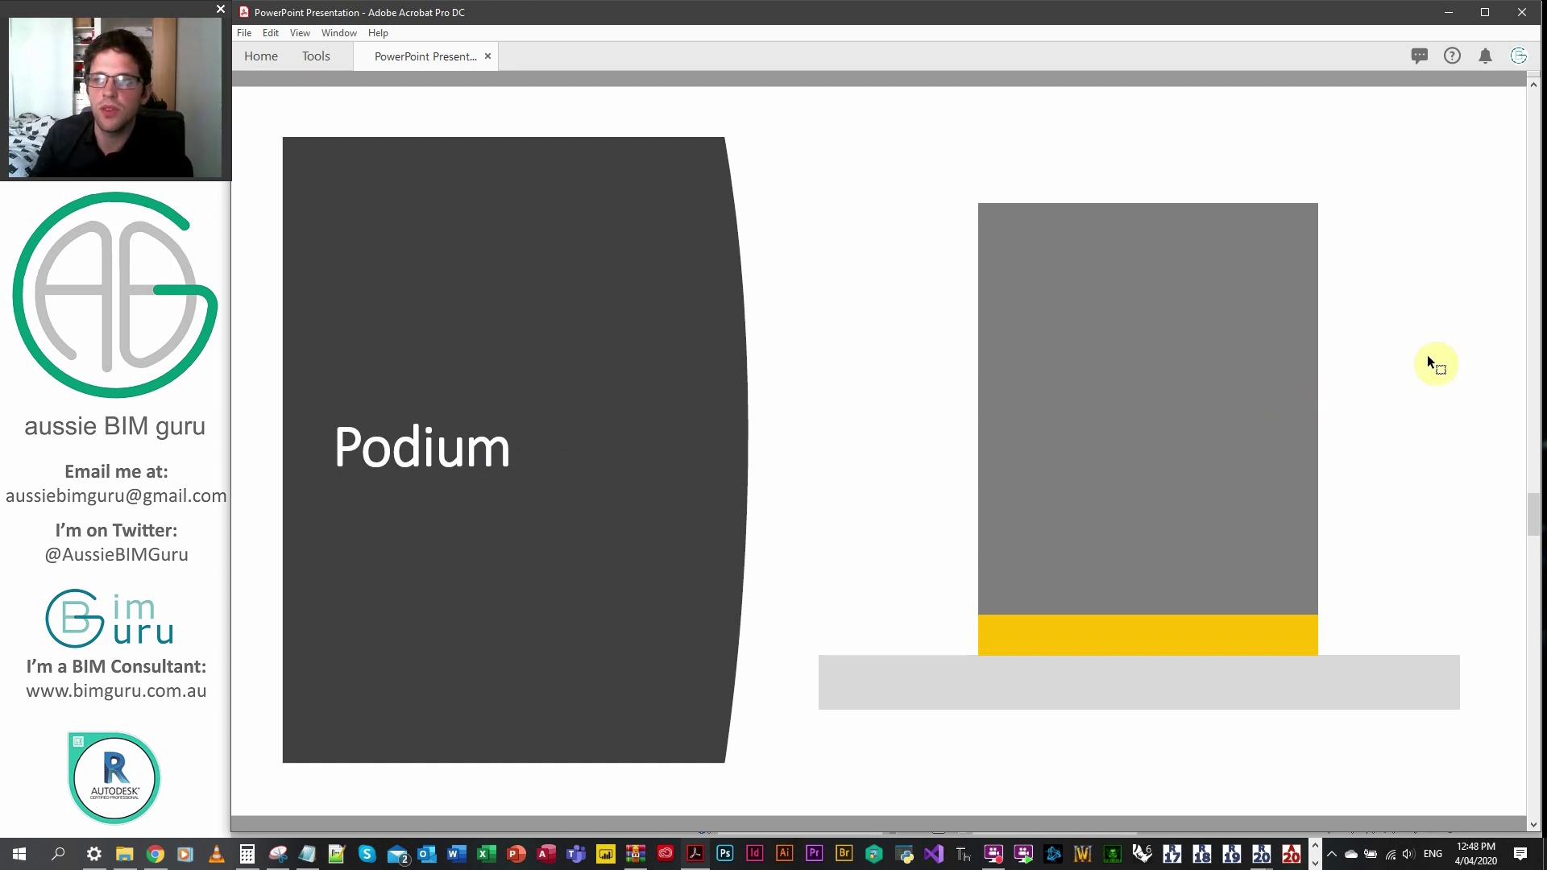
pyautogui.scroll(-1, 1428, 356)
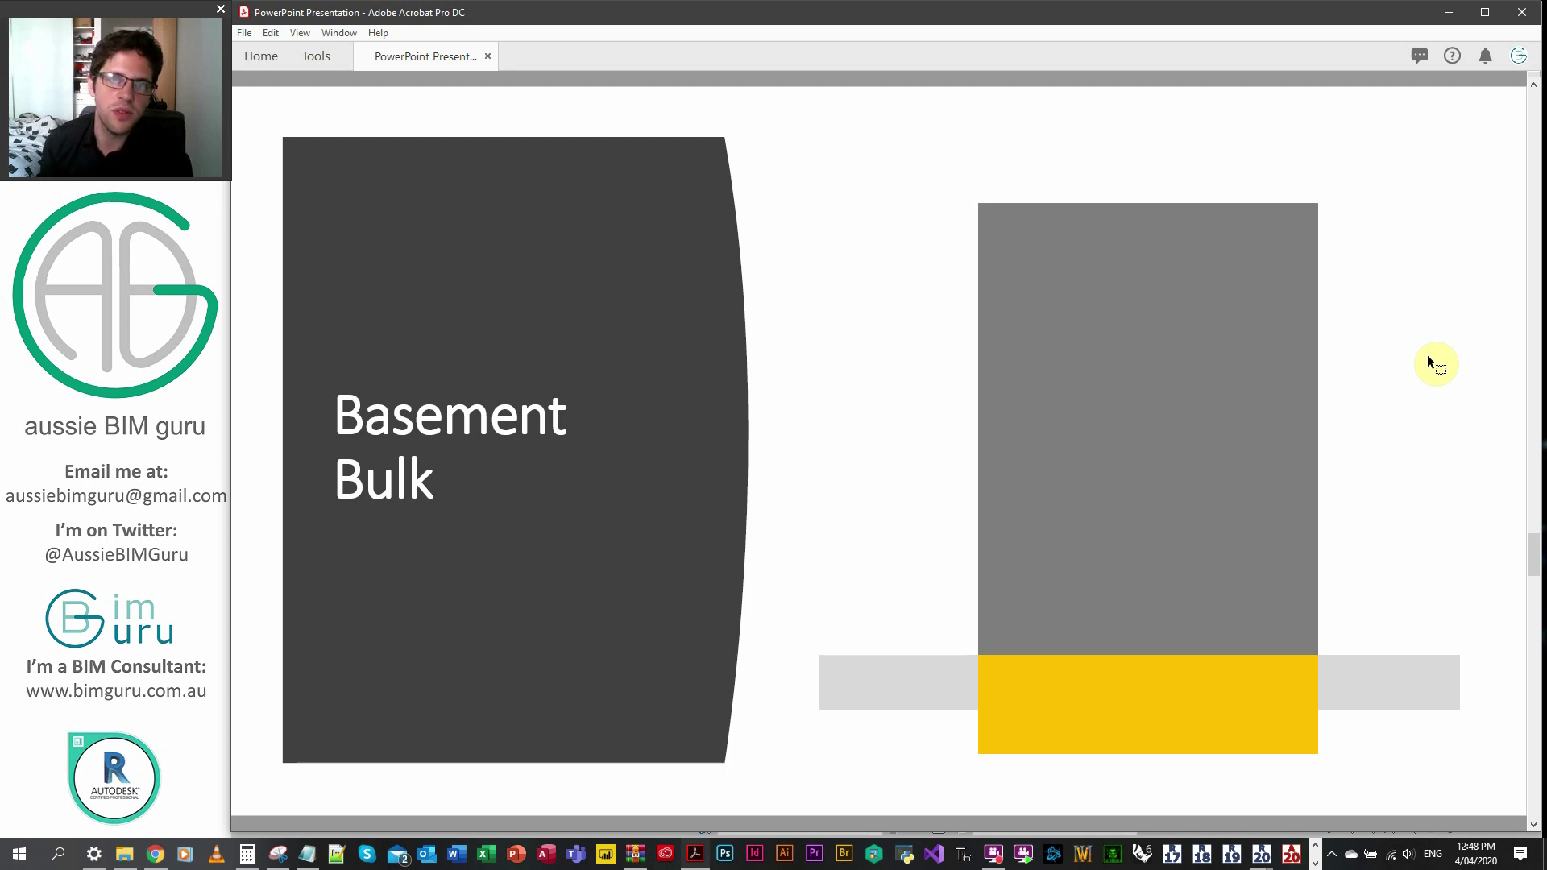
pyautogui.press('Right')
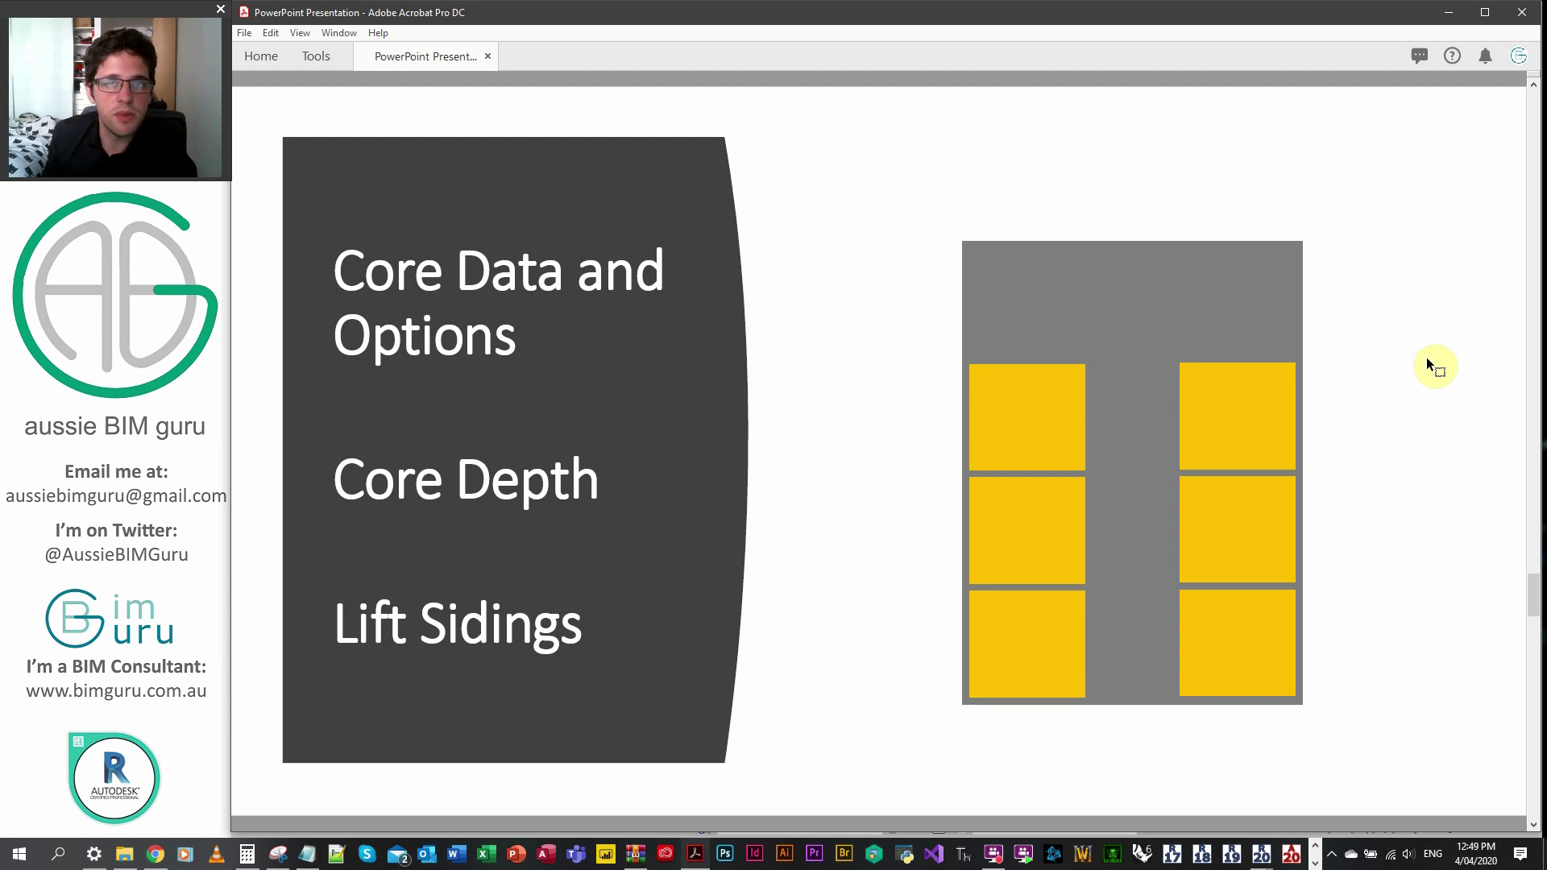
pyautogui.scroll(-1, 1533, 365)
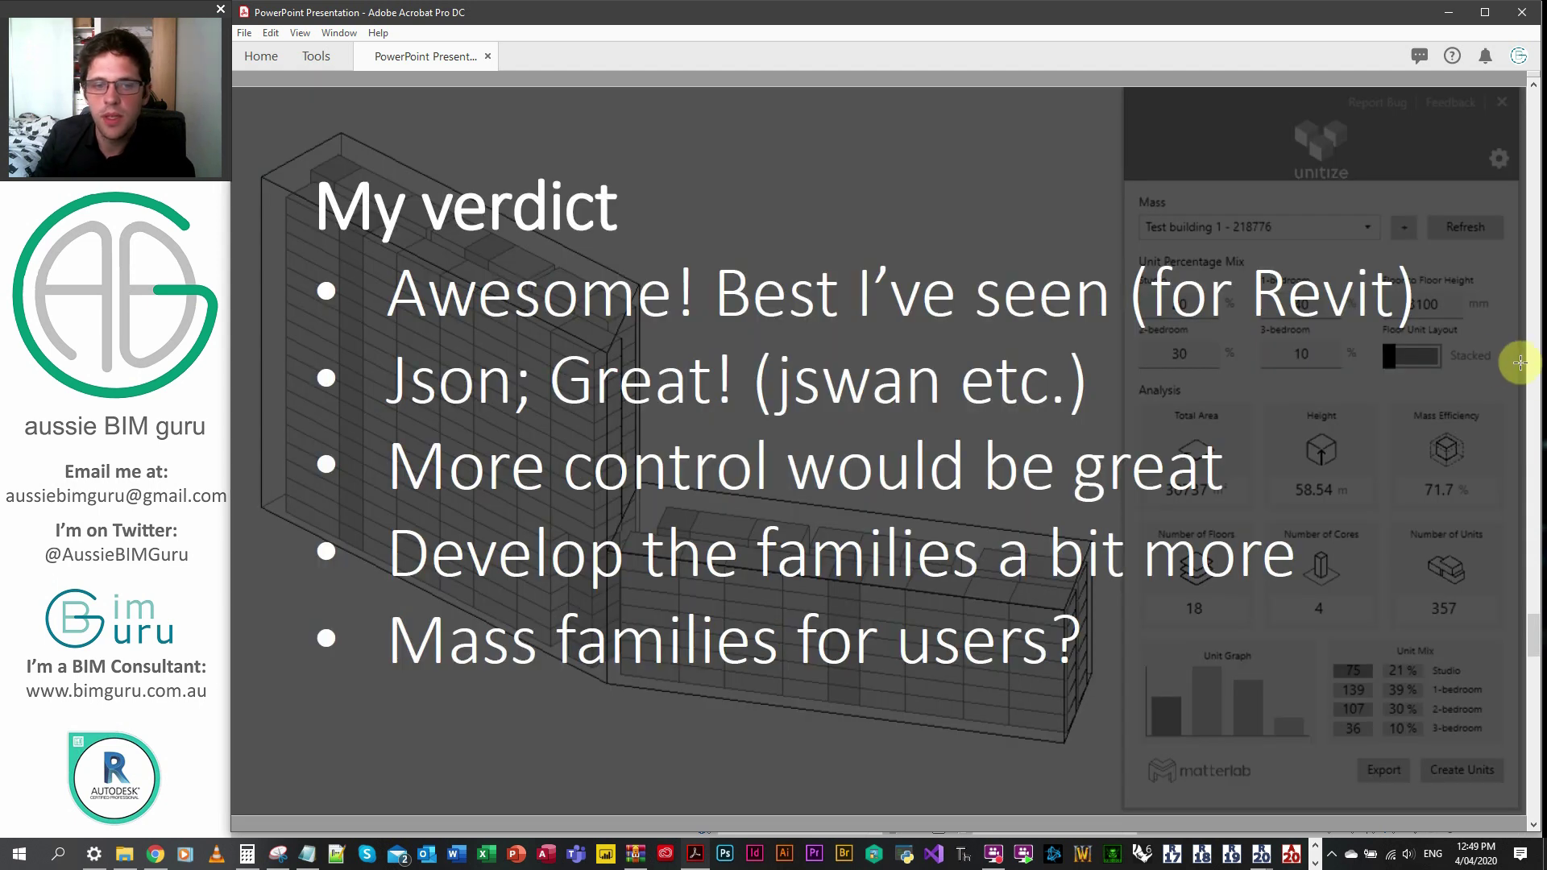